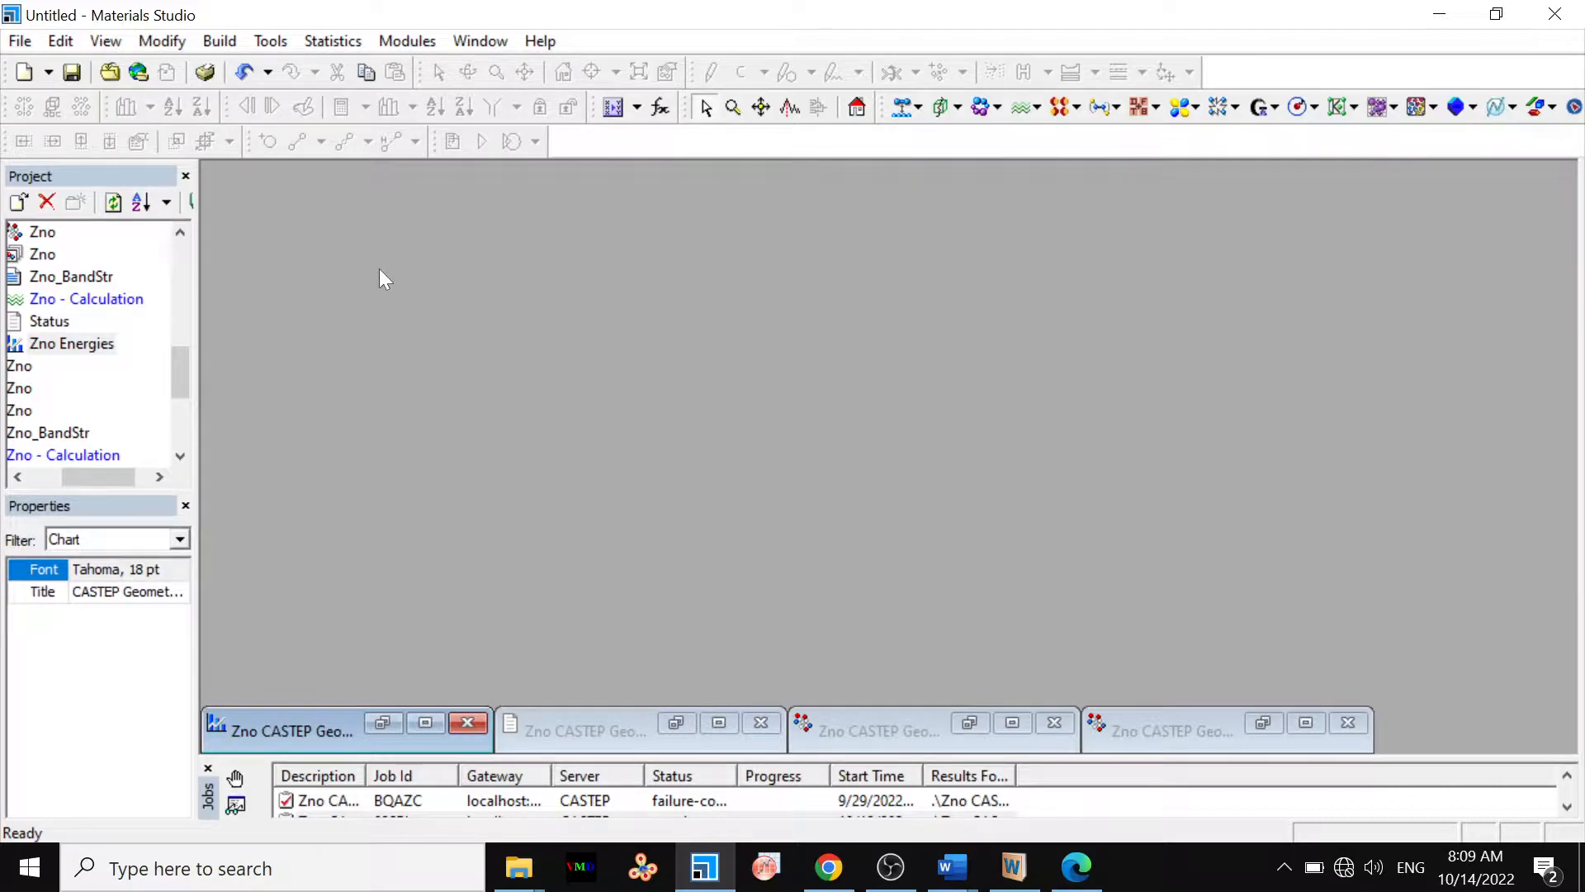
# Step: Import the Ag structure from the pure-metals folder of the metals structure library
pyautogui.click(25, 46)
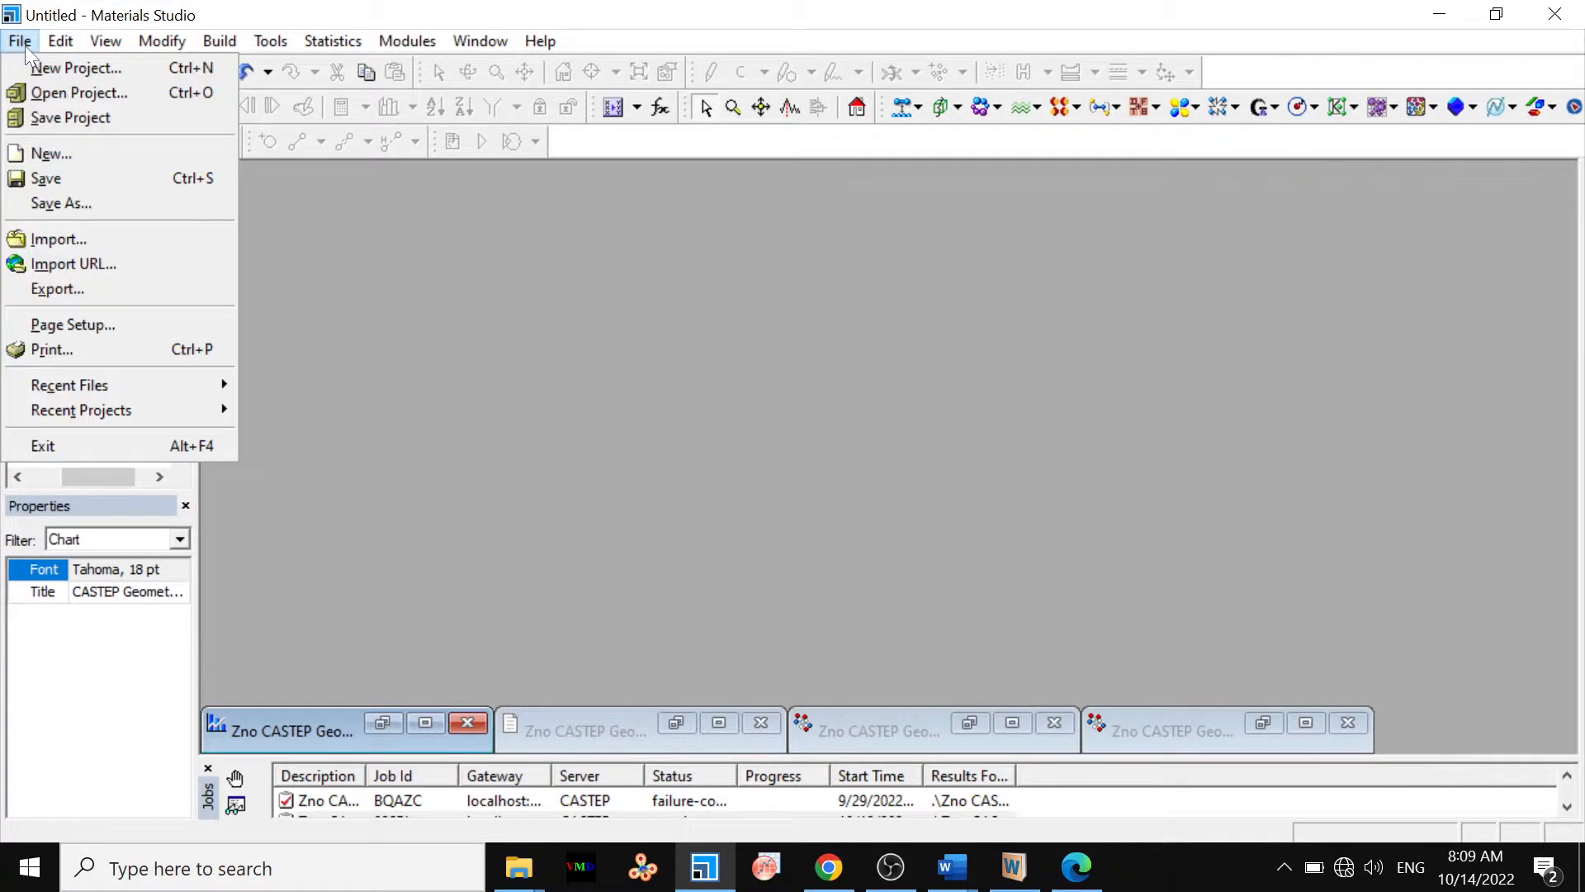
pyautogui.click(52, 237)
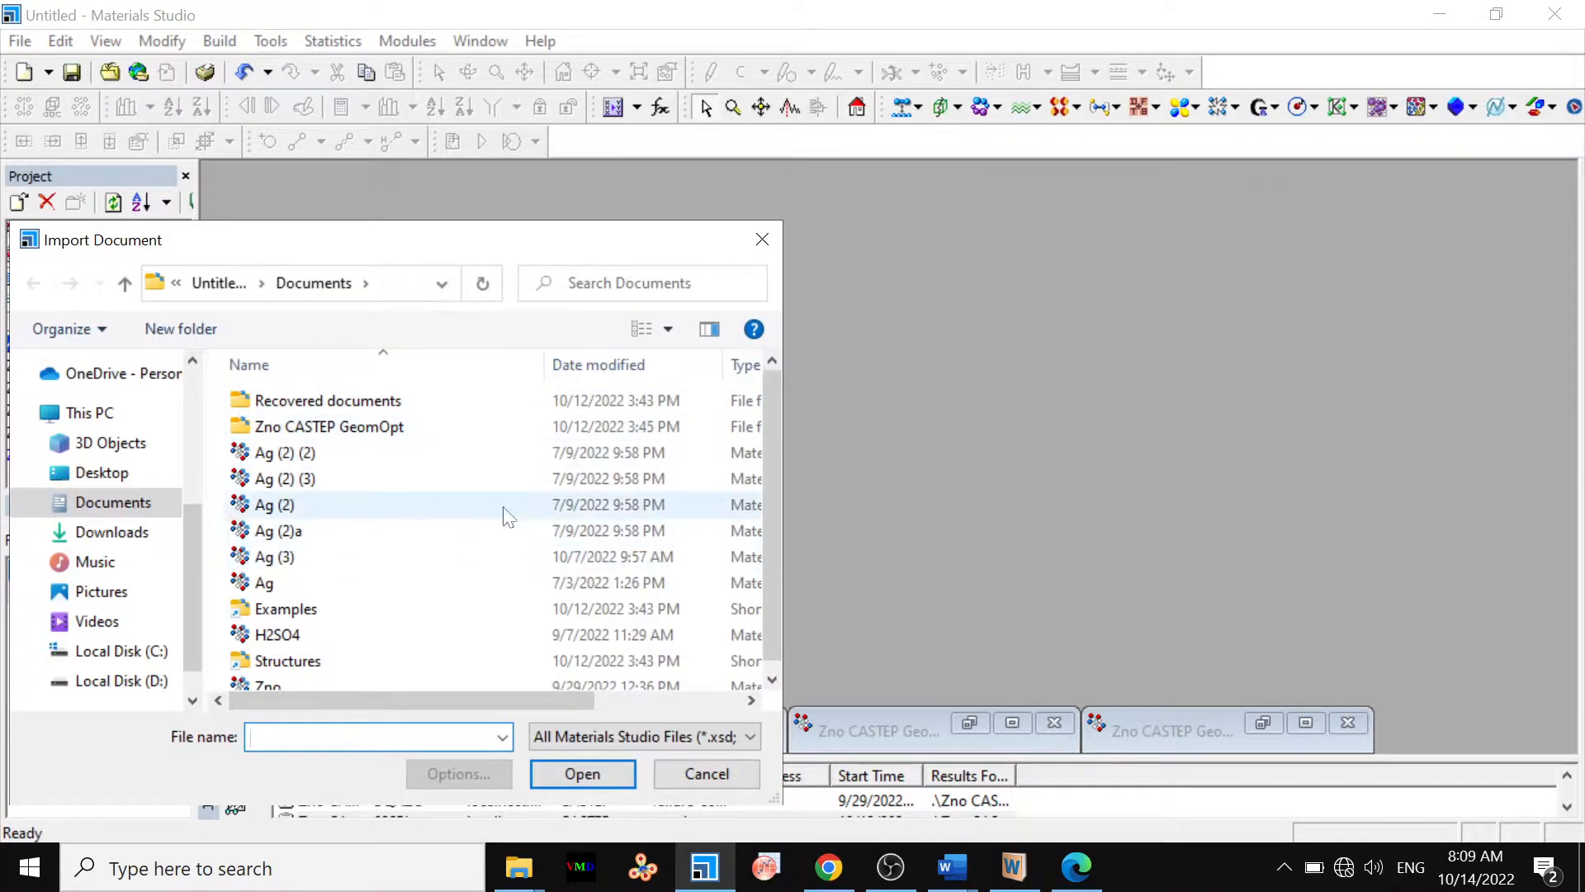
pyautogui.click(771, 676)
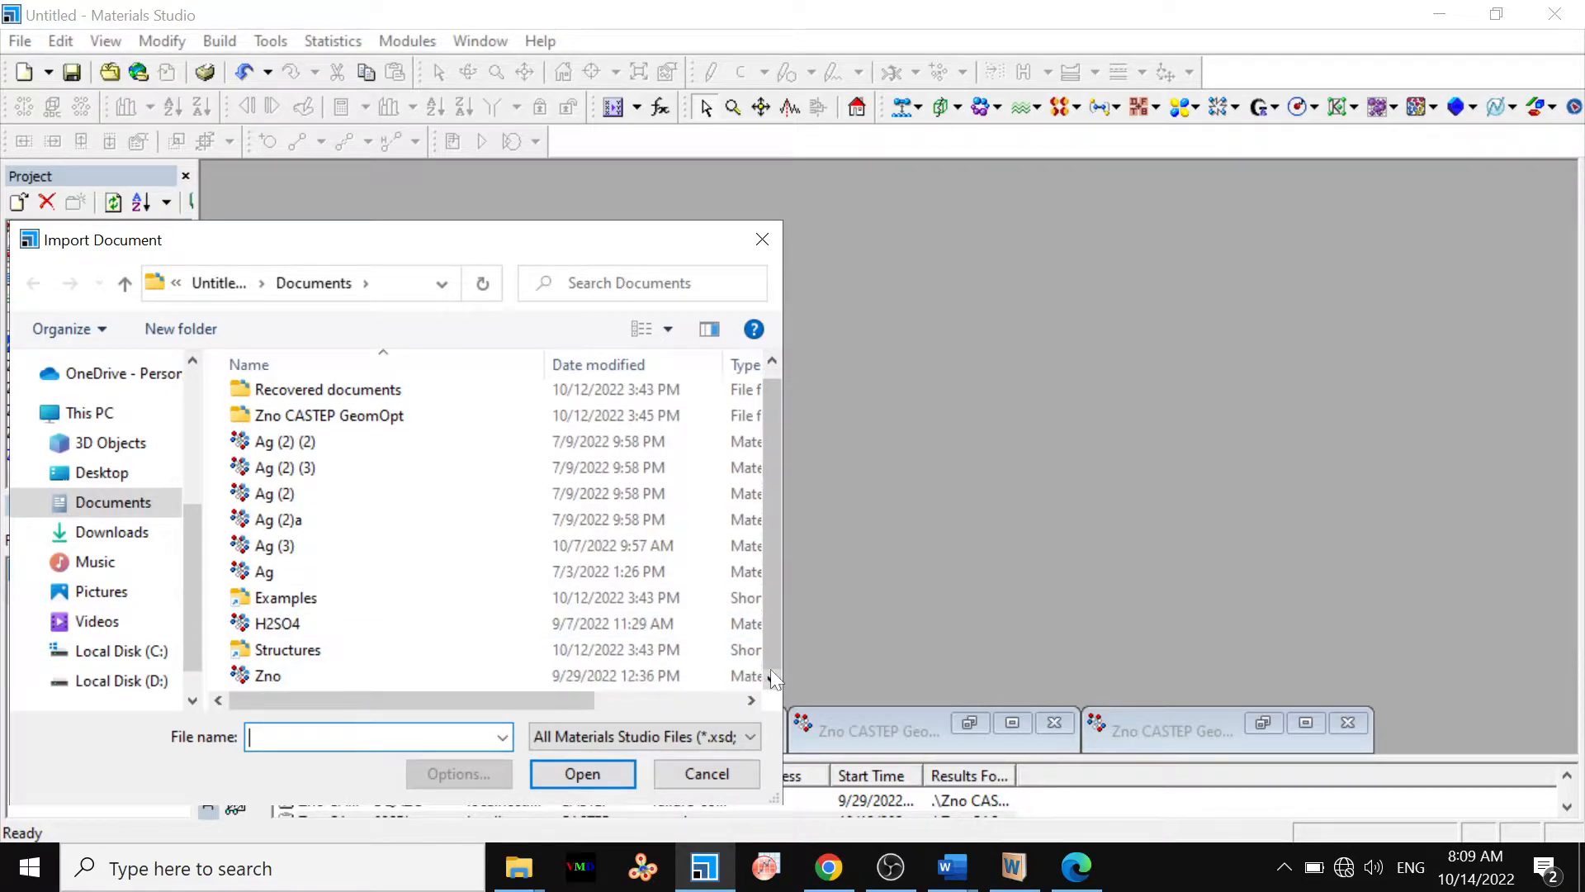
pyautogui.doubleClick(325, 652)
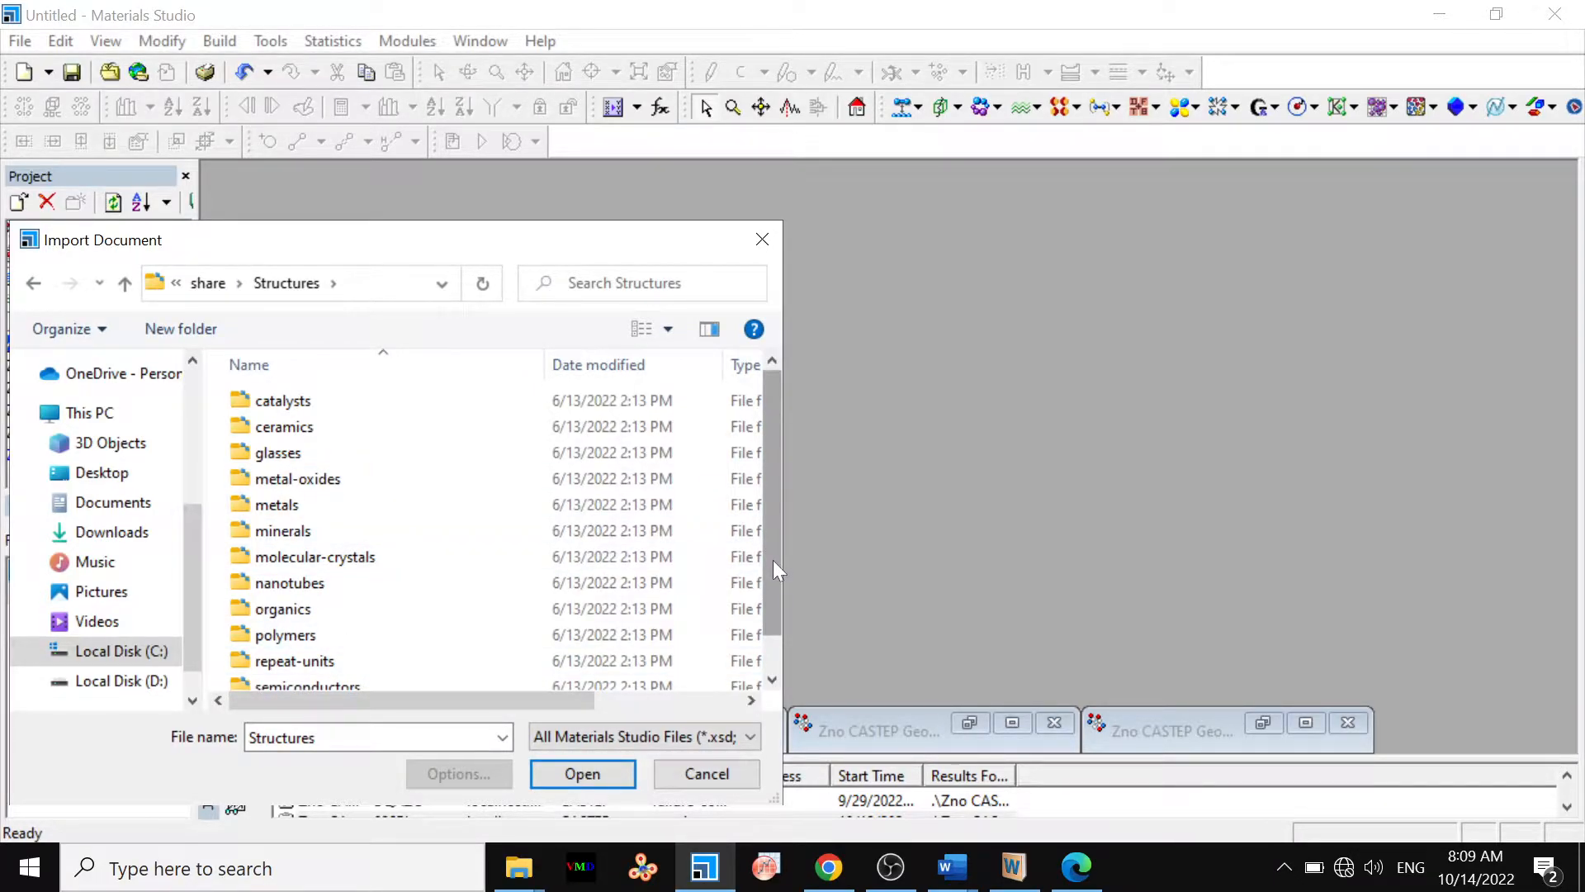
pyautogui.moveTo(772, 560); pyautogui.dragTo(775, 621)
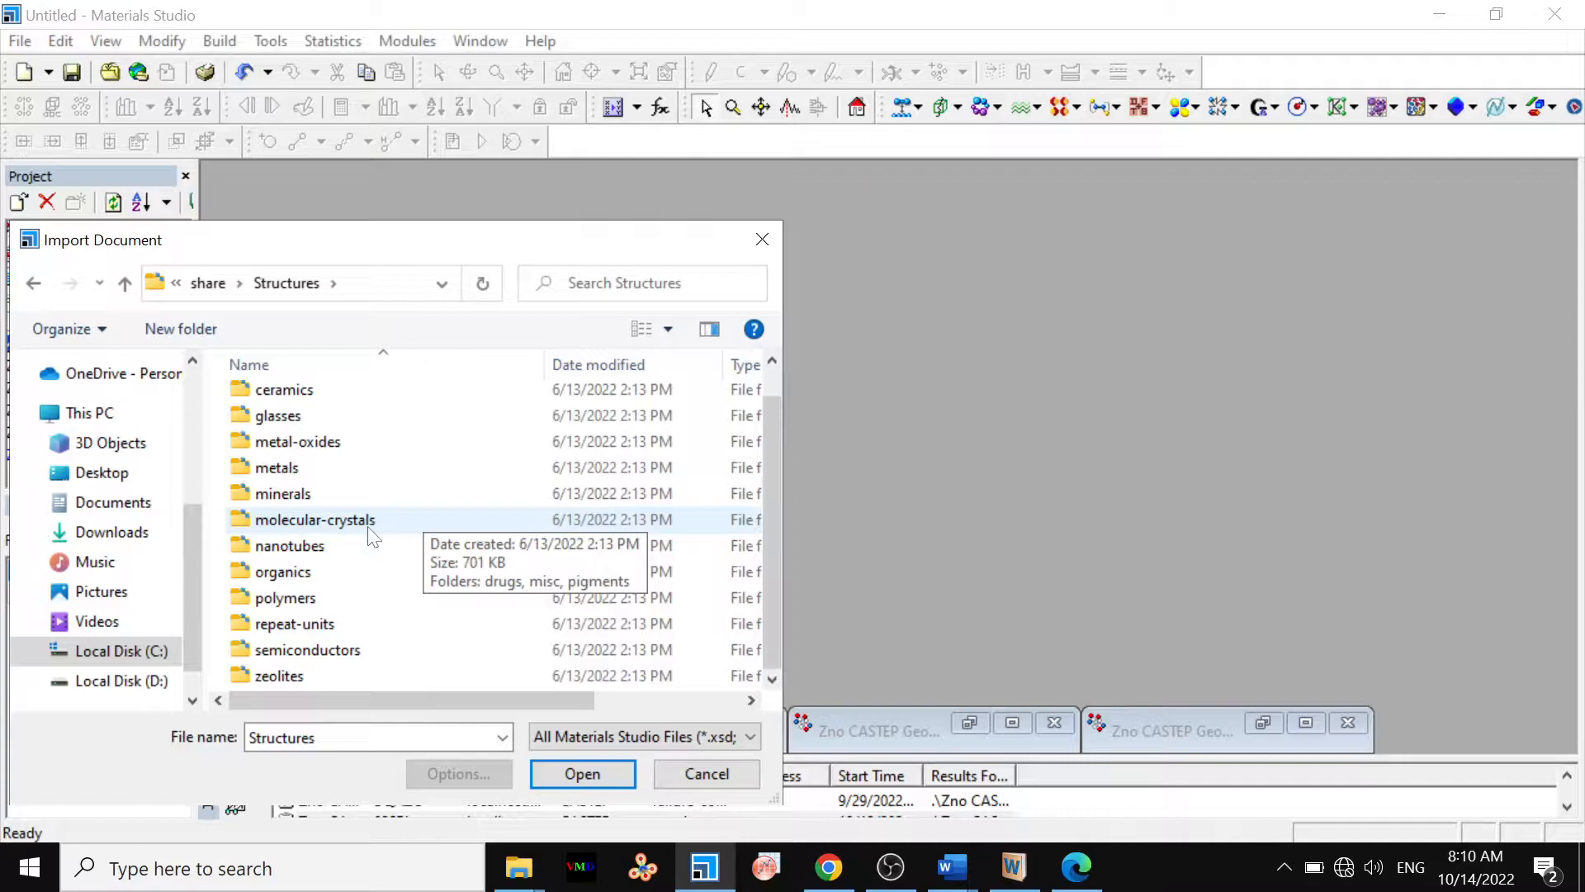
pyautogui.doubleClick(299, 470)
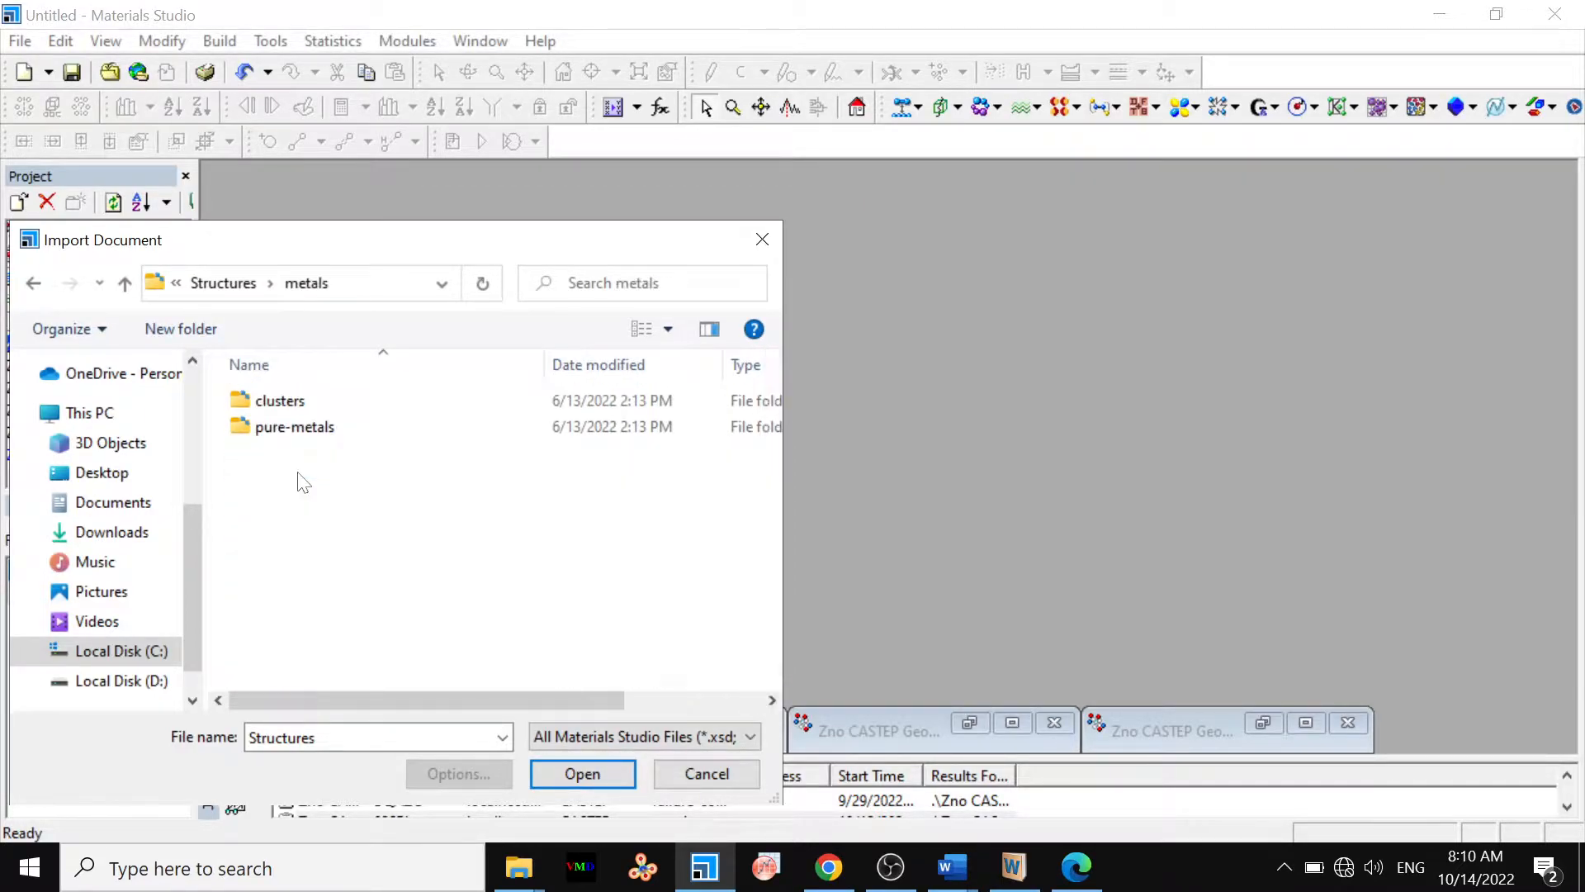
pyautogui.doubleClick(302, 436)
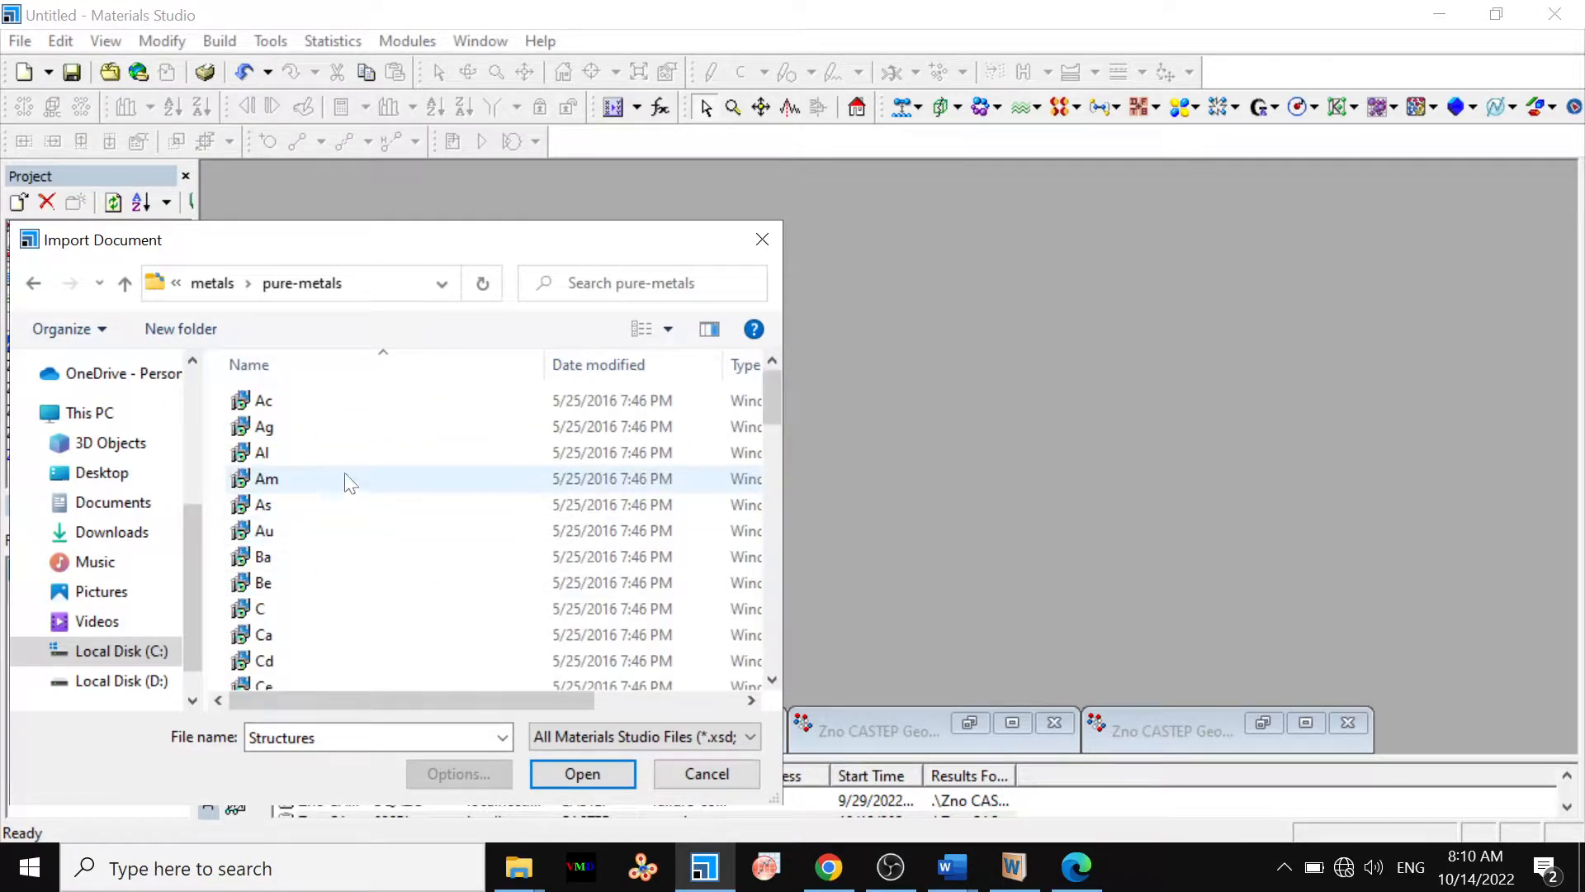
pyautogui.doubleClick(287, 429)
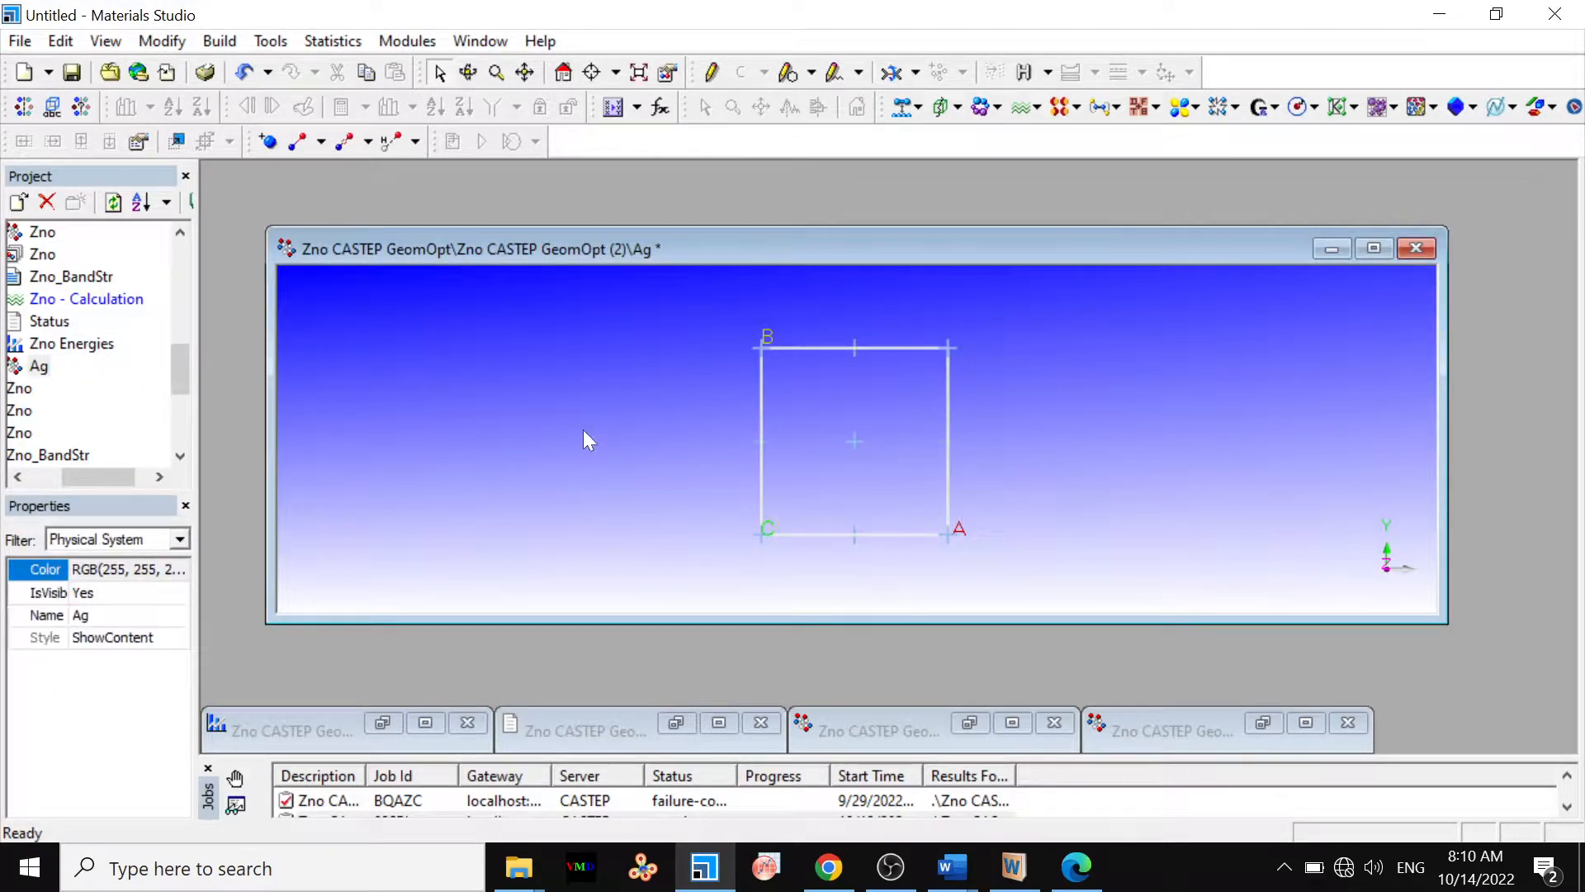
# Step: Display the Ag atoms as ball and stick with a stick radius of 0.1 and maximize the structure window
pyautogui.rightClick(588, 366)
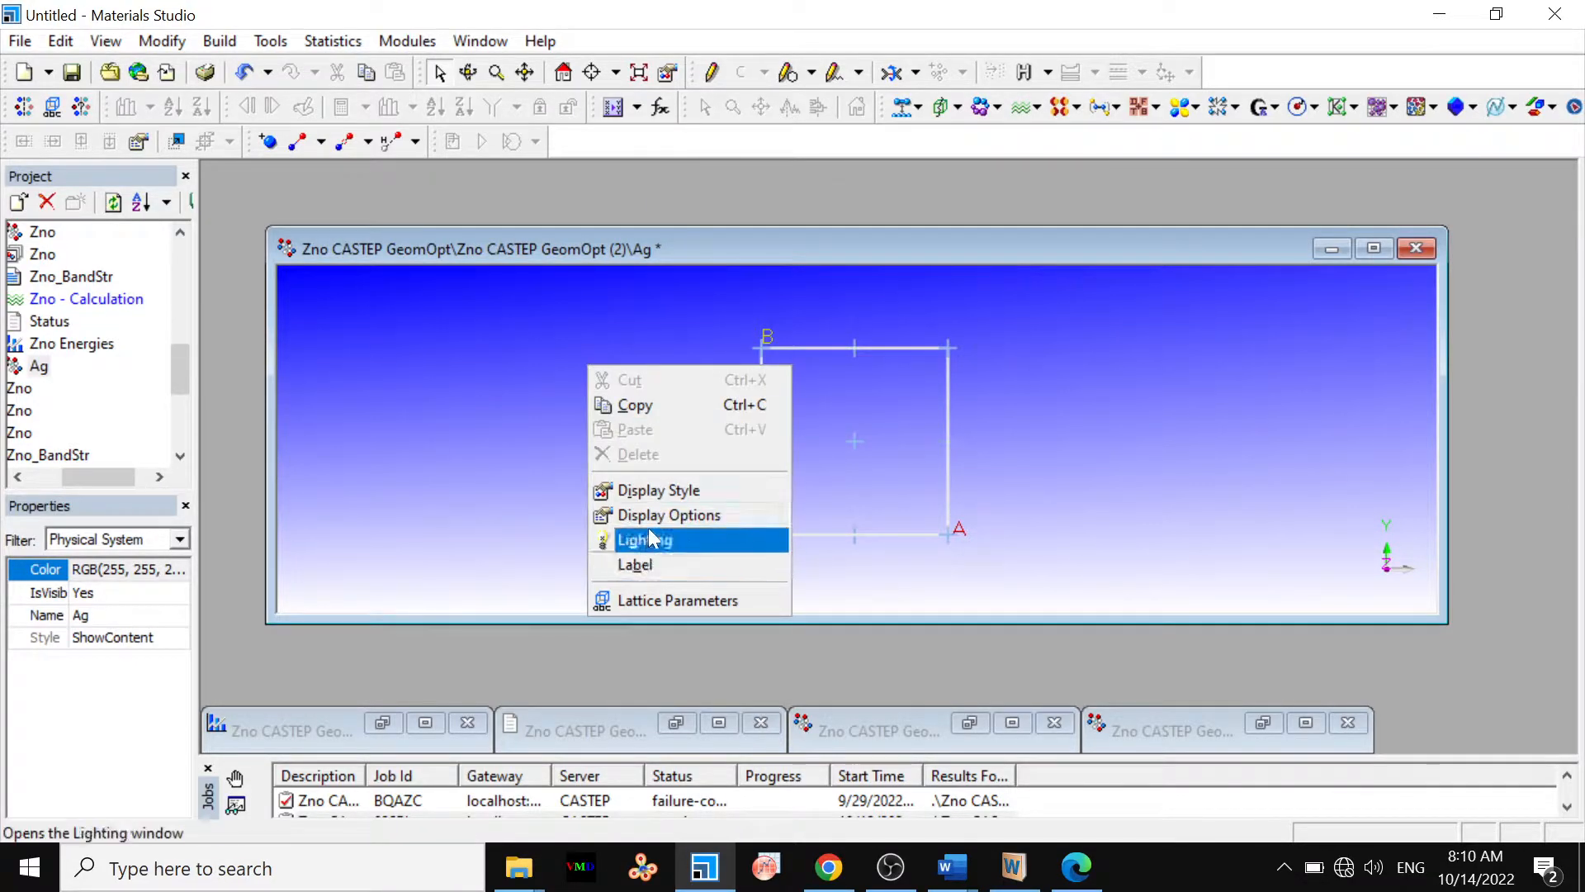
pyautogui.click(652, 496)
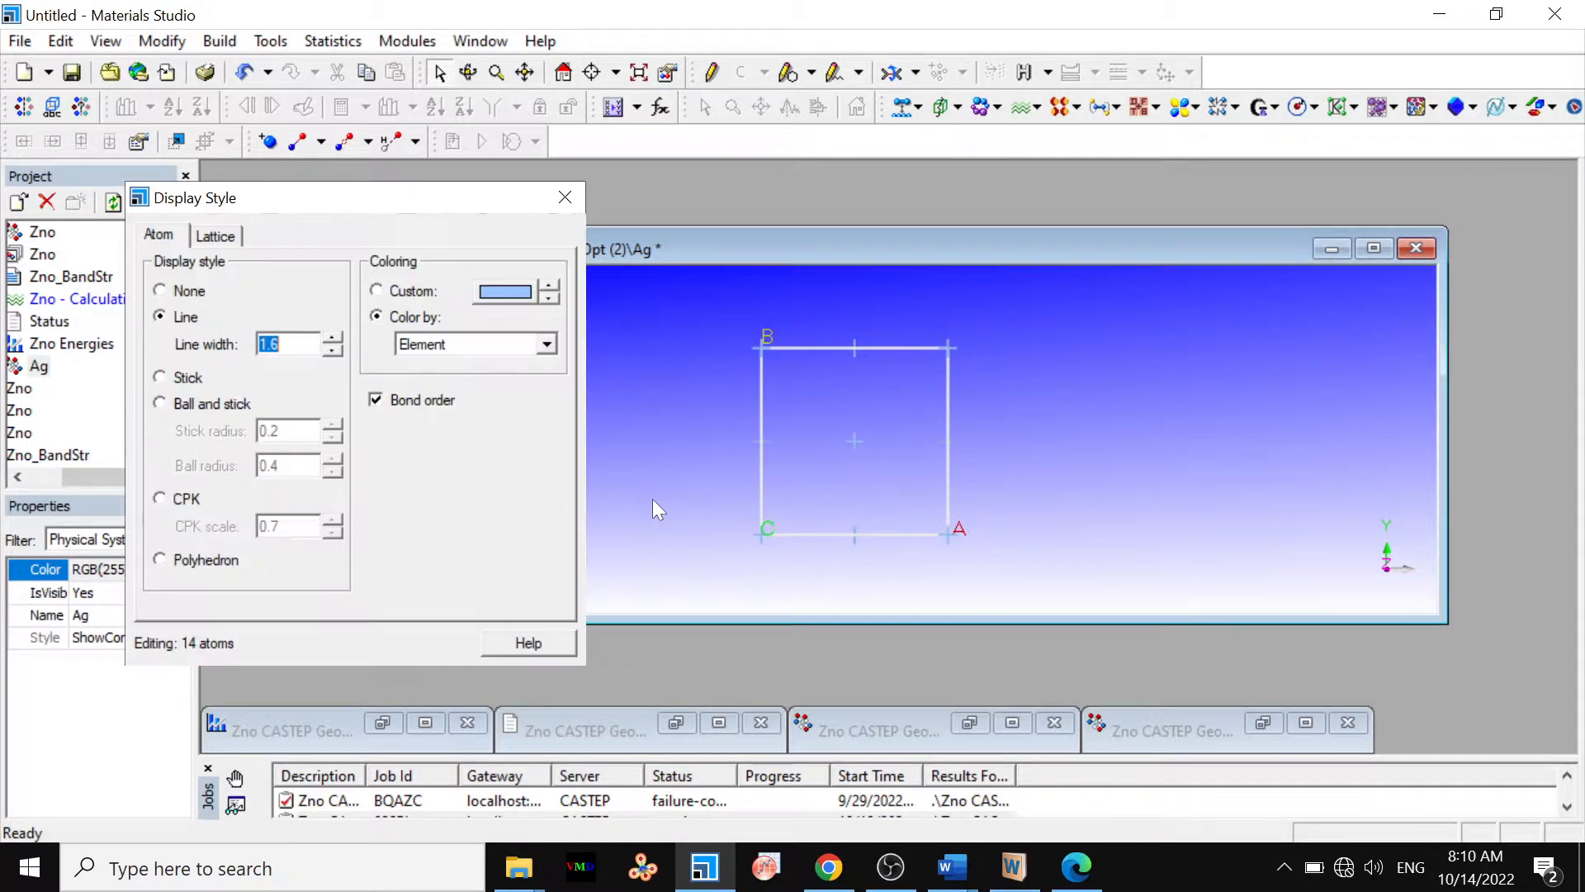
pyautogui.click(203, 403)
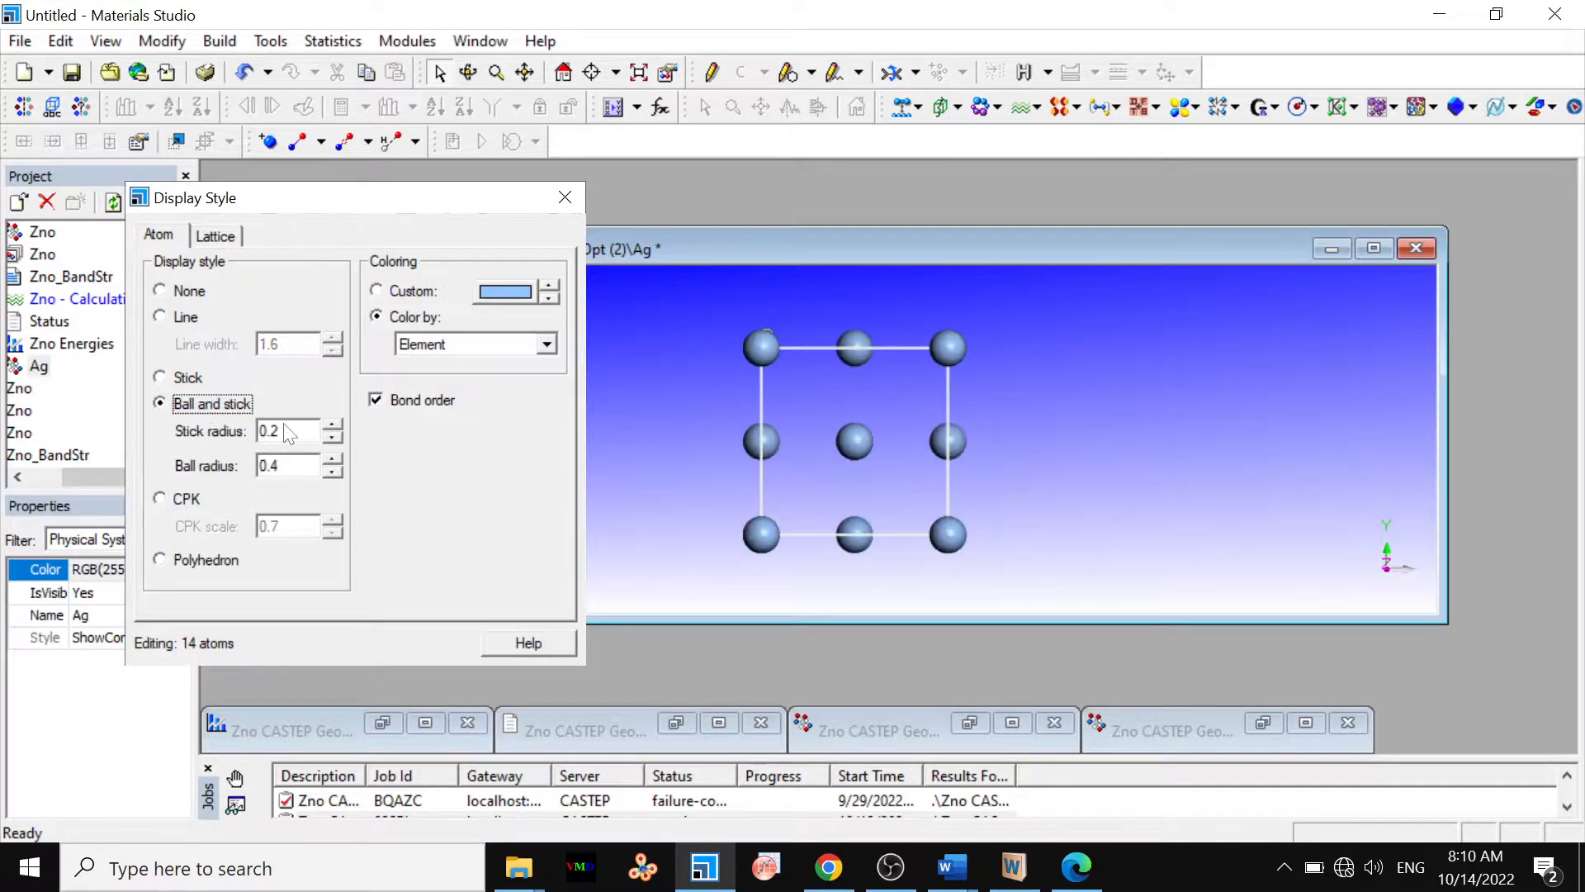
pyautogui.click(334, 437)
pyautogui.click(1366, 250)
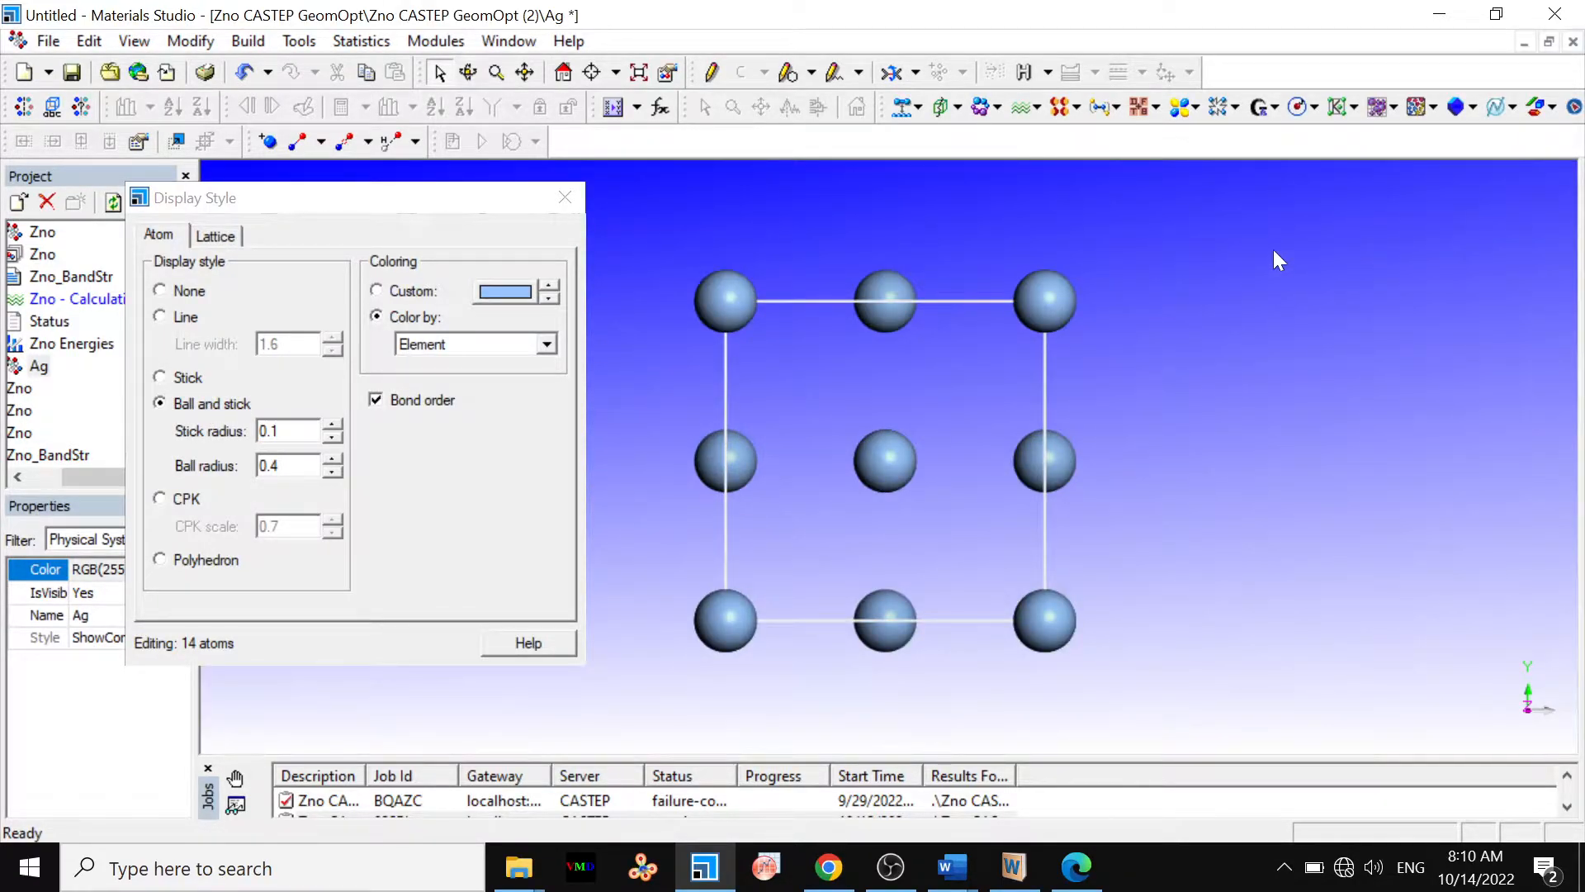
pyautogui.click(564, 202)
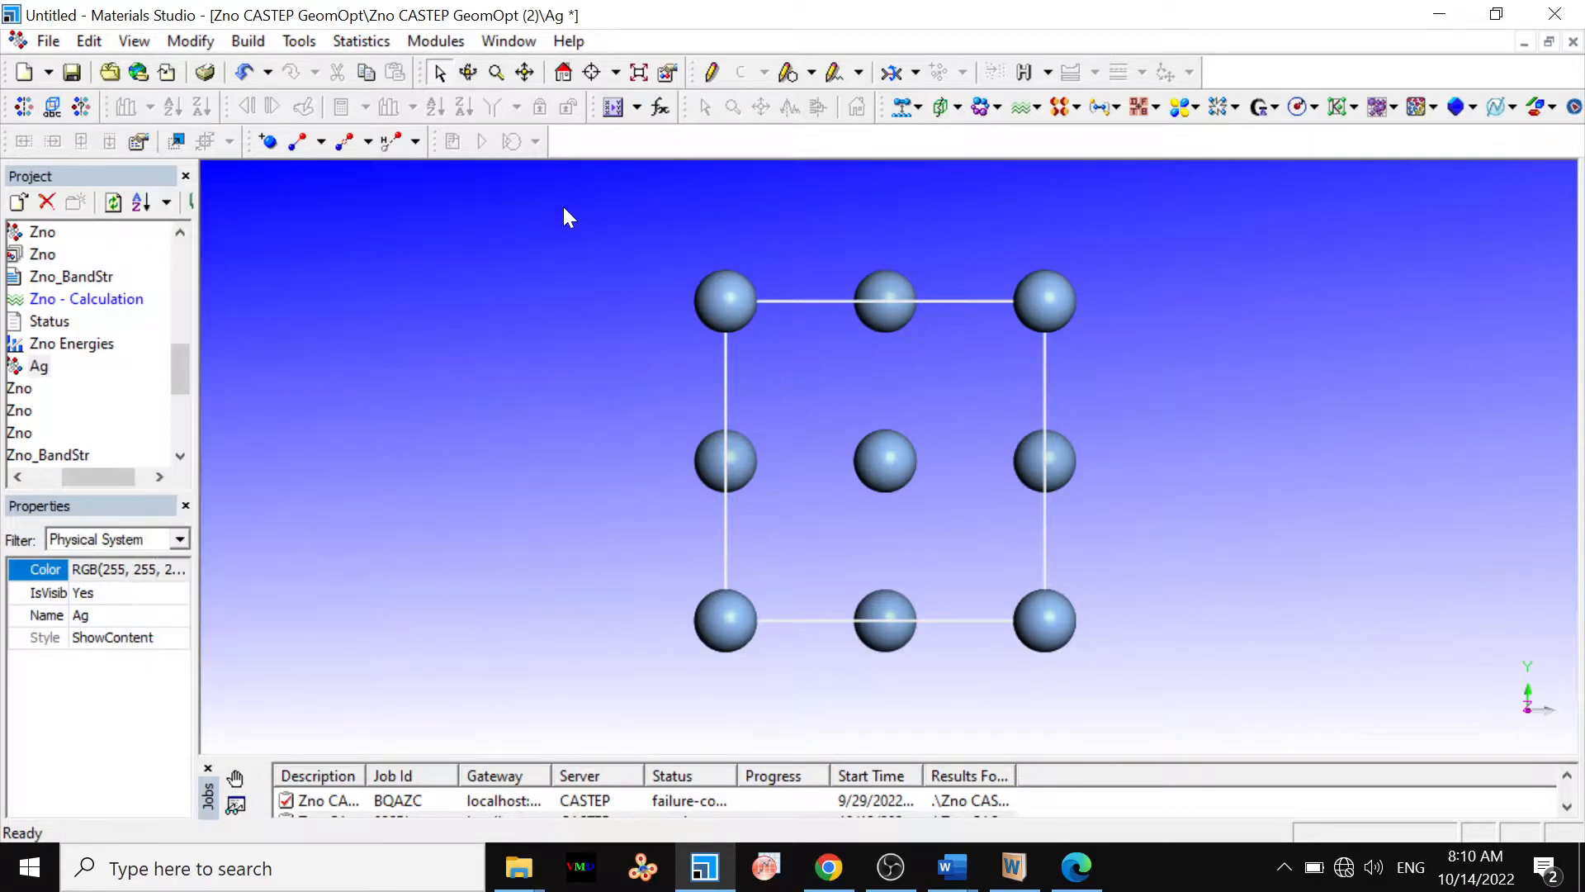
# Step: Show the lattice parameters of the Ag crystal
pyautogui.rightClick(445, 296)
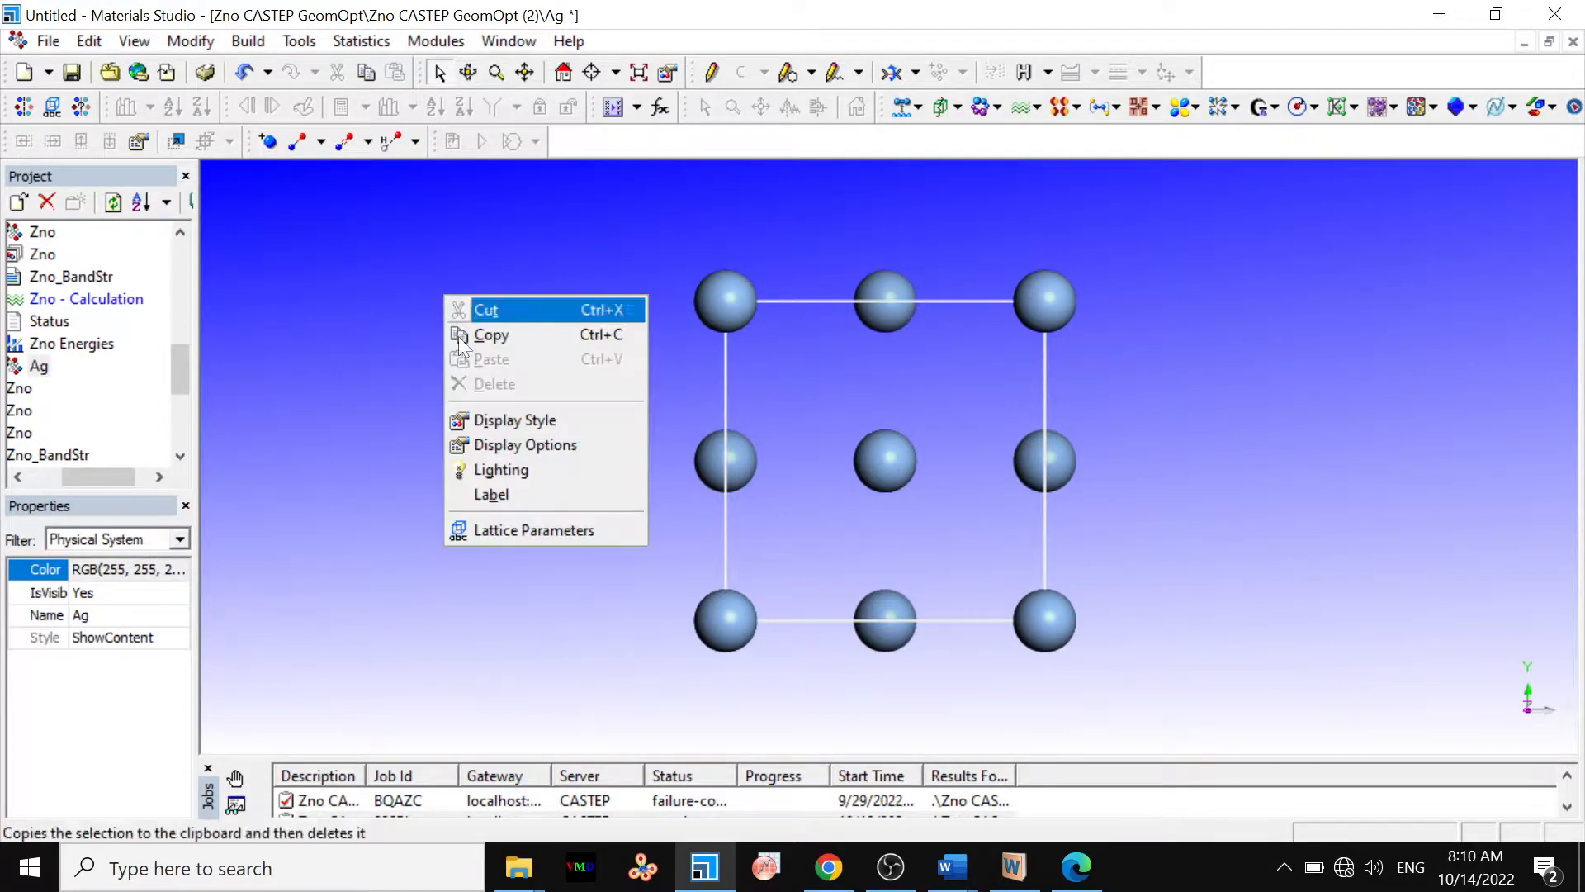
pyautogui.click(493, 529)
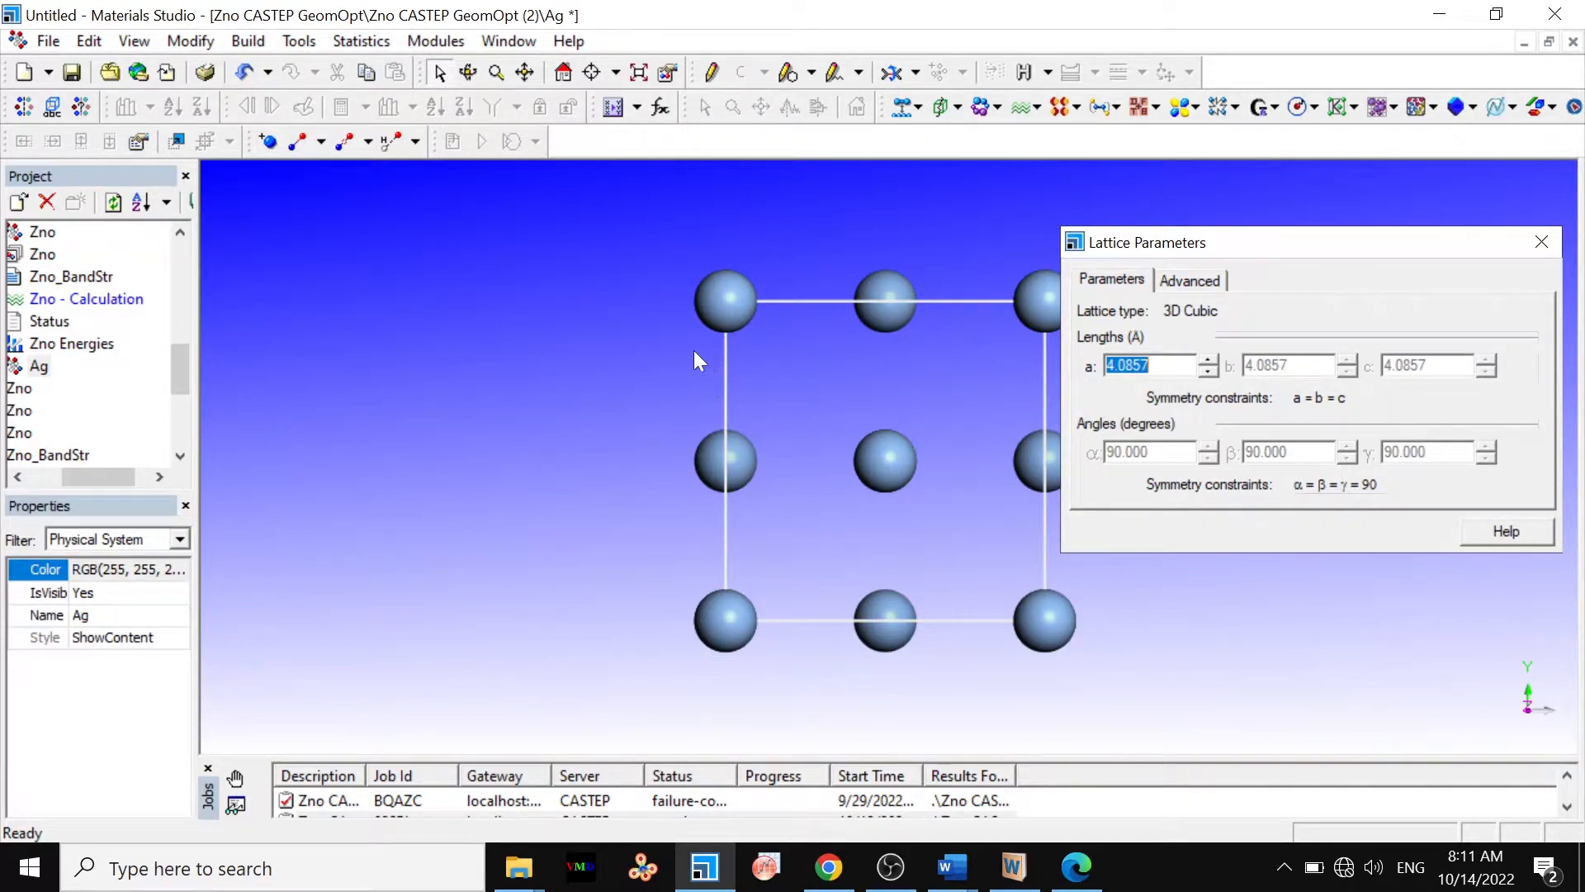
# Step: Convert the Ag crystal to its primitive cell to inspect its lattice parameters, and undo the conversion
pyautogui.click(248, 41)
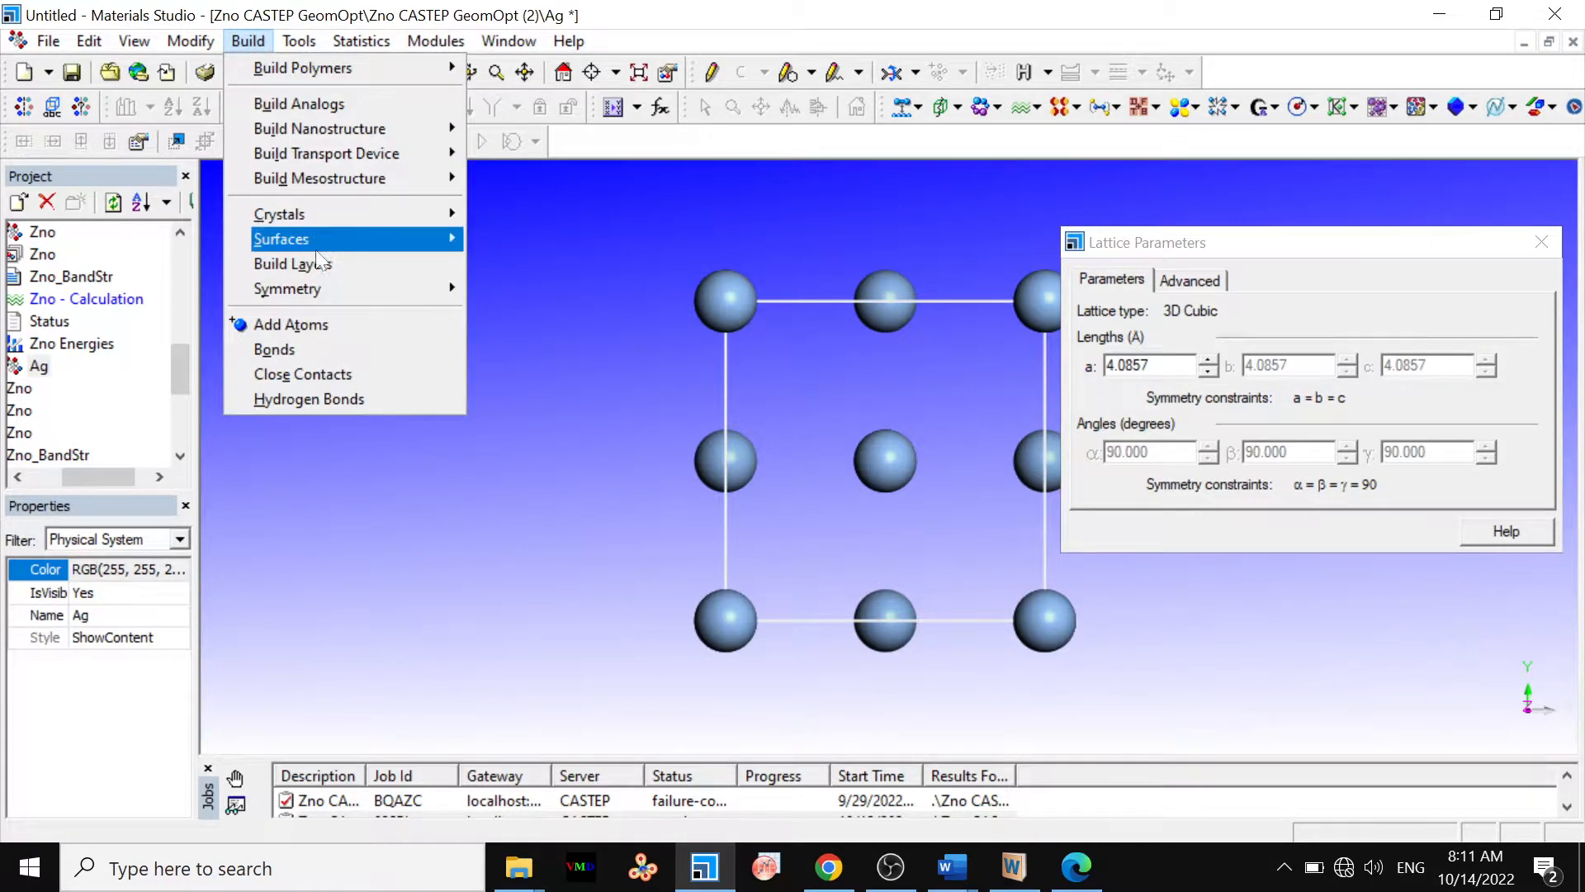
pyautogui.moveTo(349, 286)
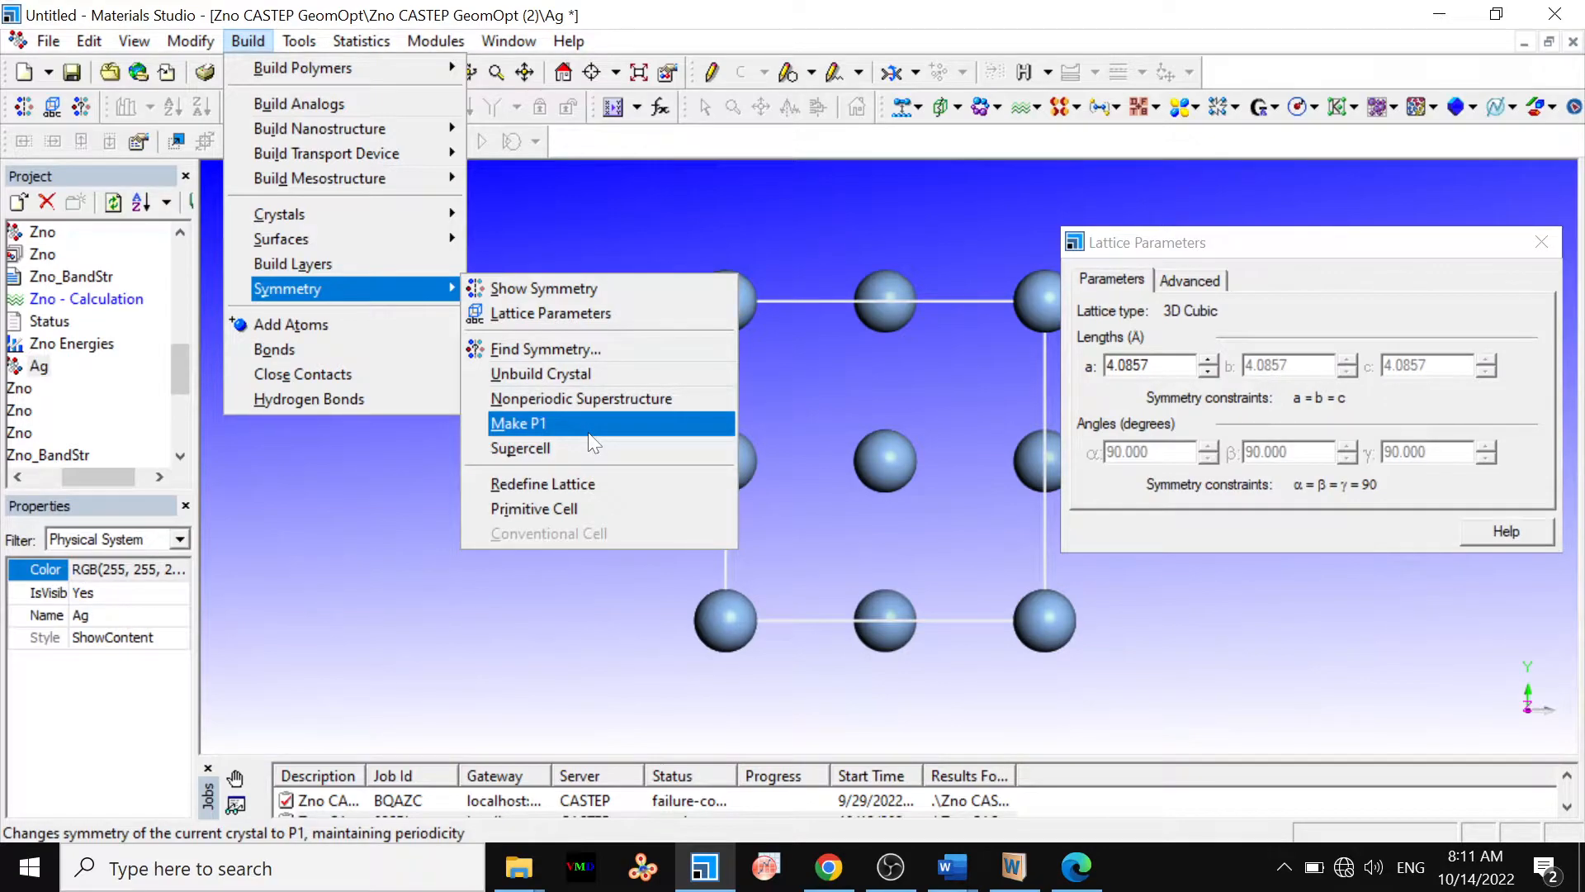
pyautogui.click(557, 506)
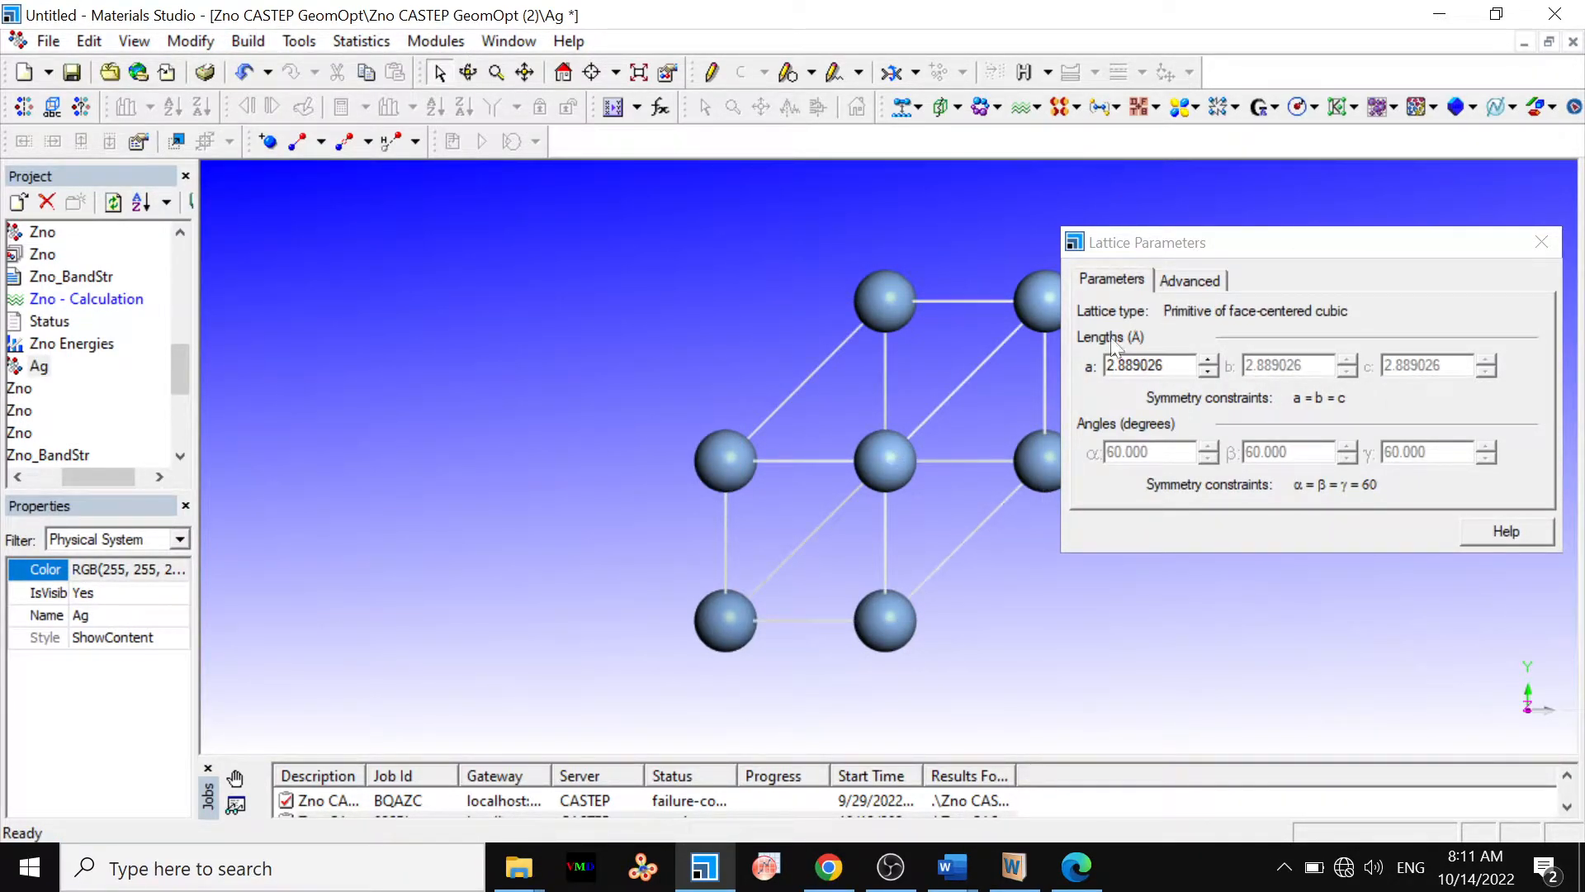
pyautogui.moveTo(1260, 253); pyautogui.dragTo(1307, 249)
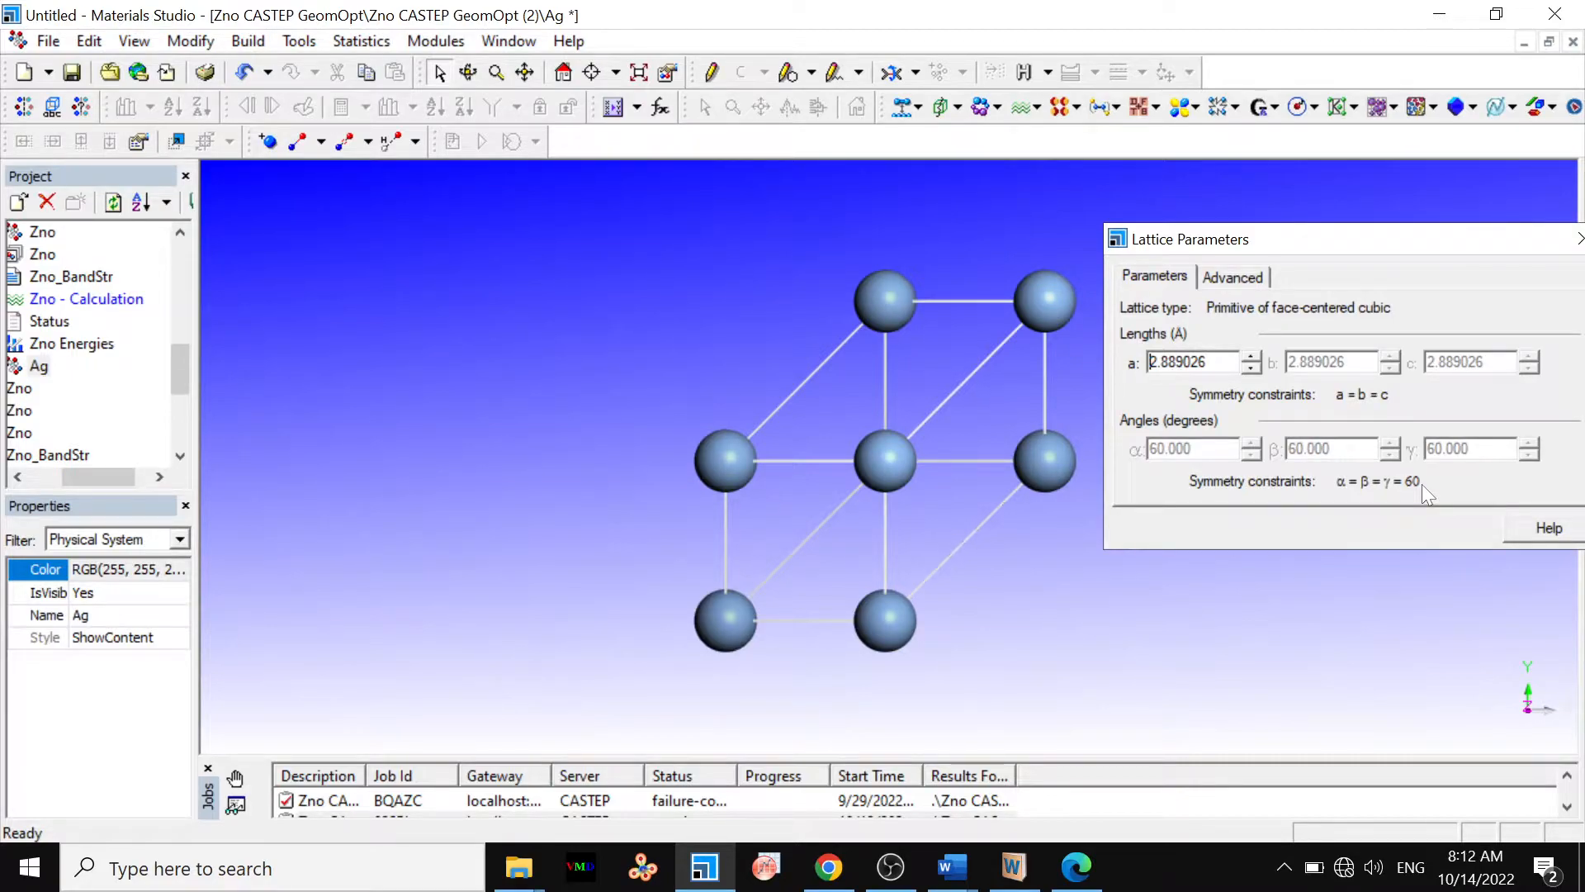
pyautogui.click(244, 73)
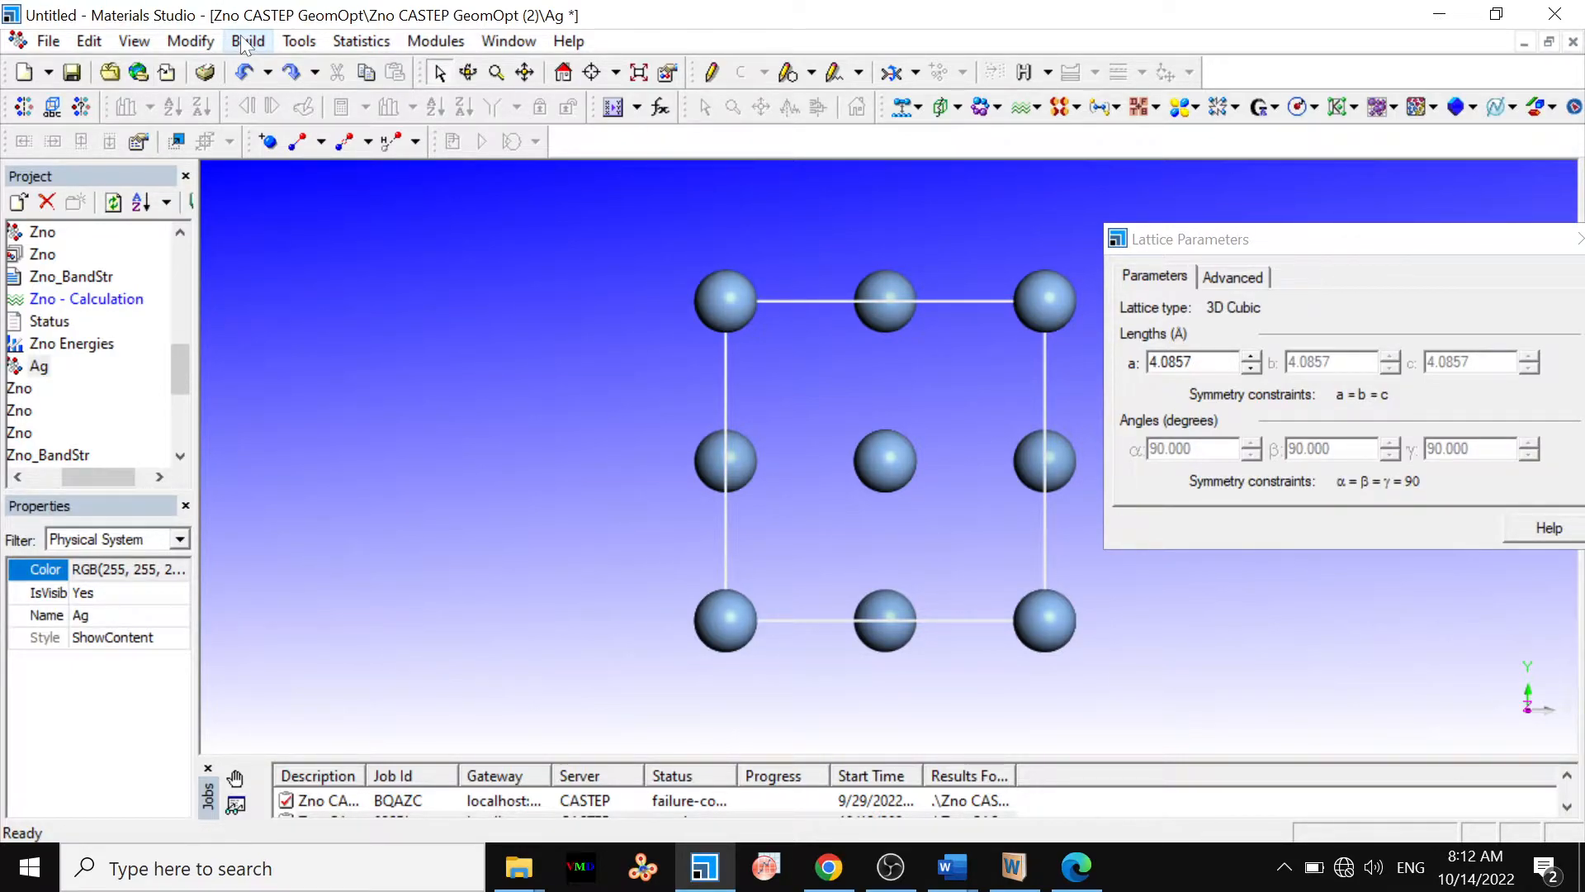
# Step: Export the Ag structure to the Documents folder as a Protein Data Bank file named Ag-lecture
pyautogui.click(51, 41)
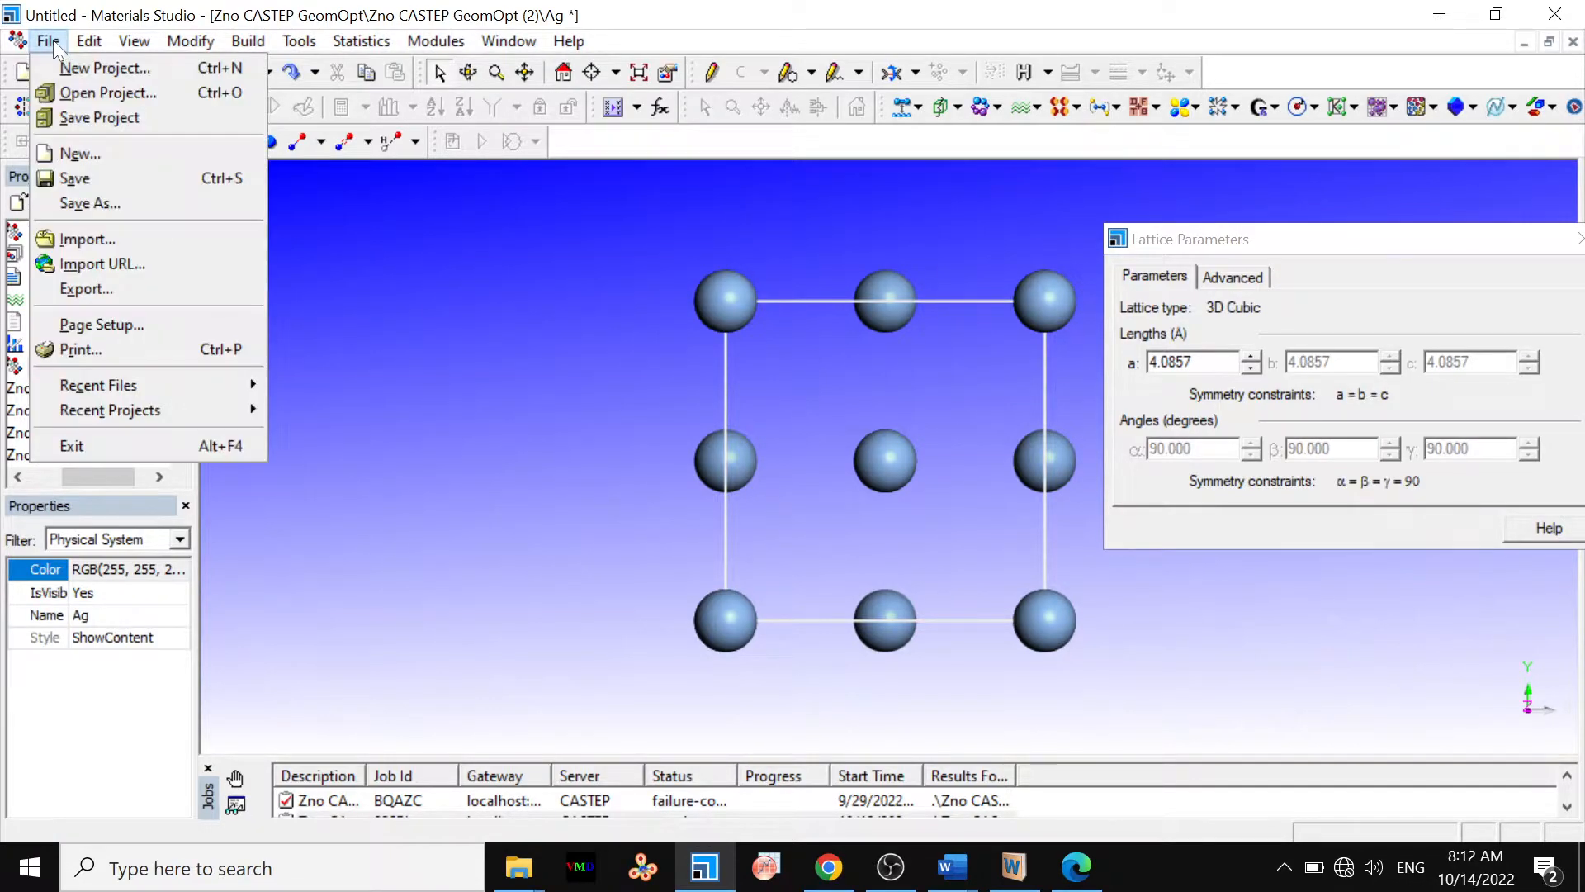
pyautogui.click(78, 291)
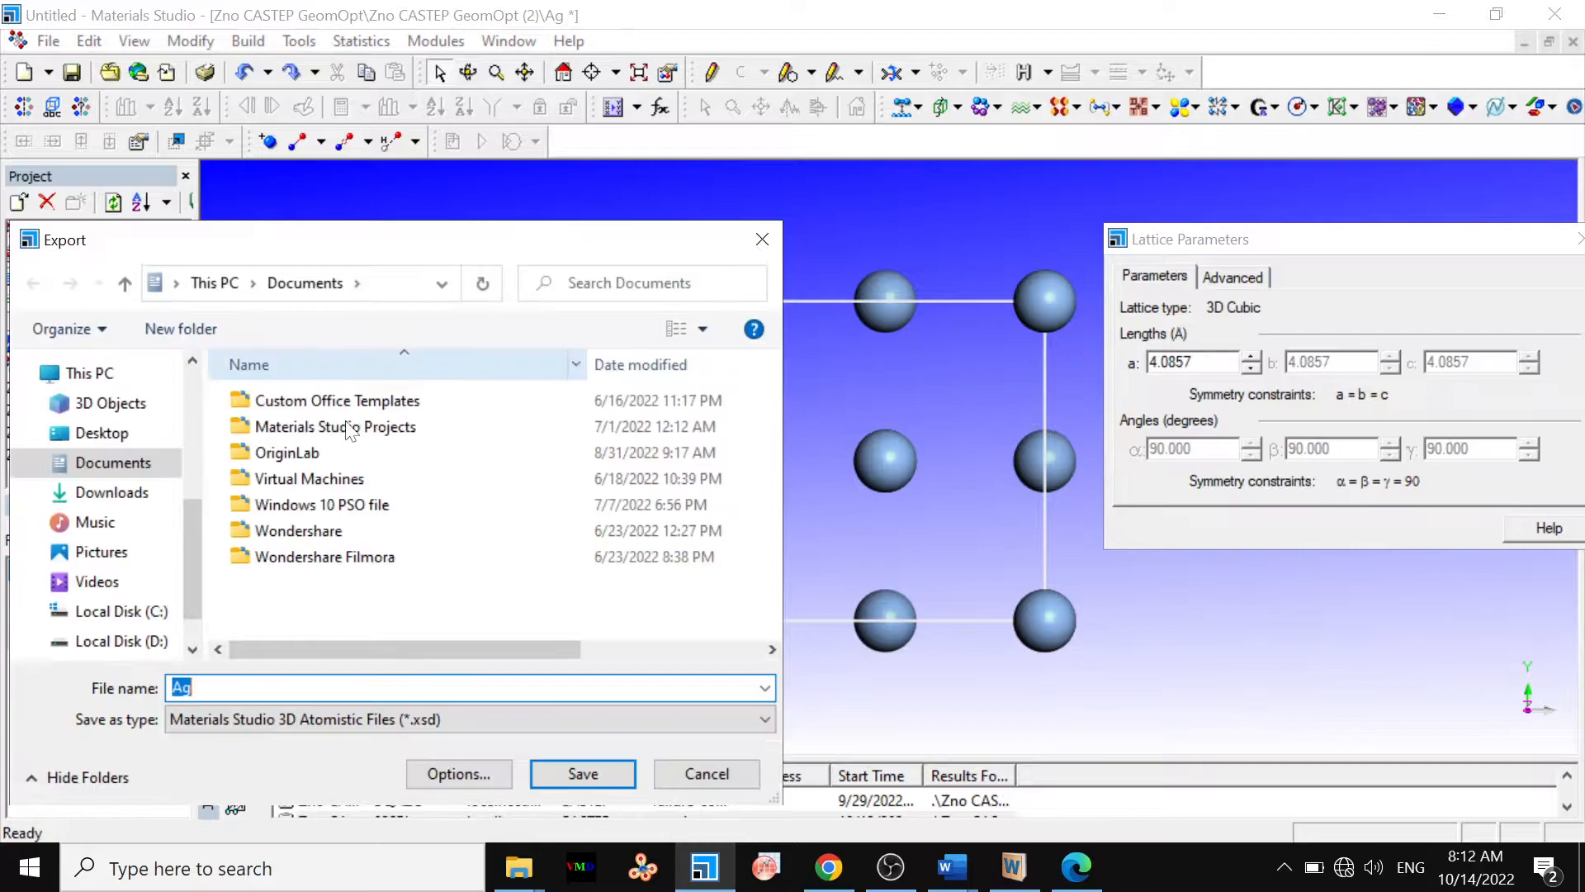
pyautogui.click(295, 720)
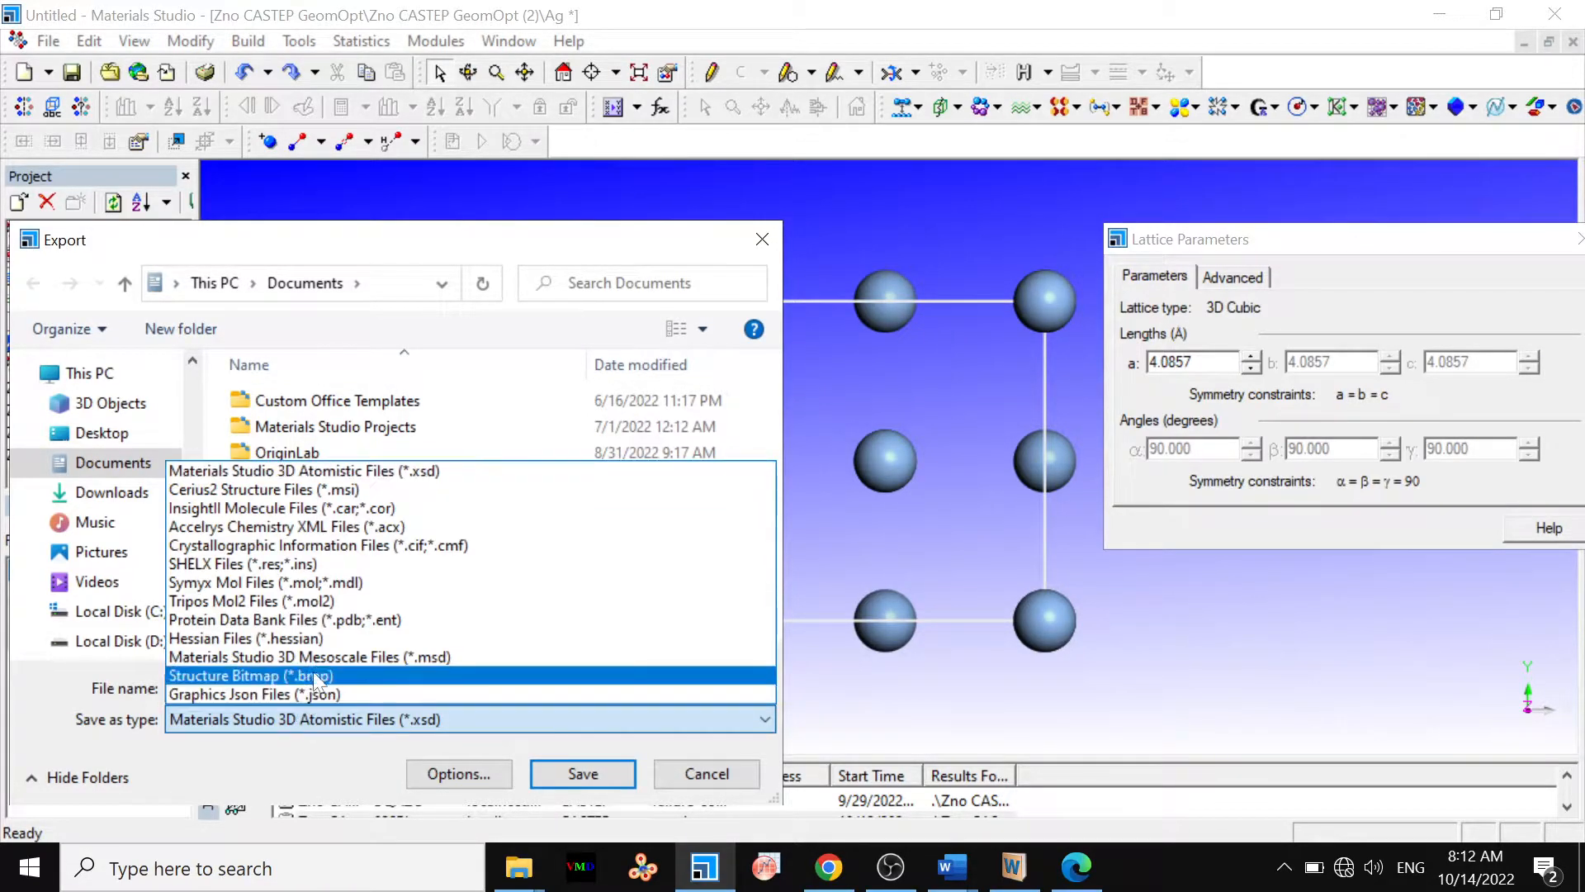
pyautogui.click(343, 619)
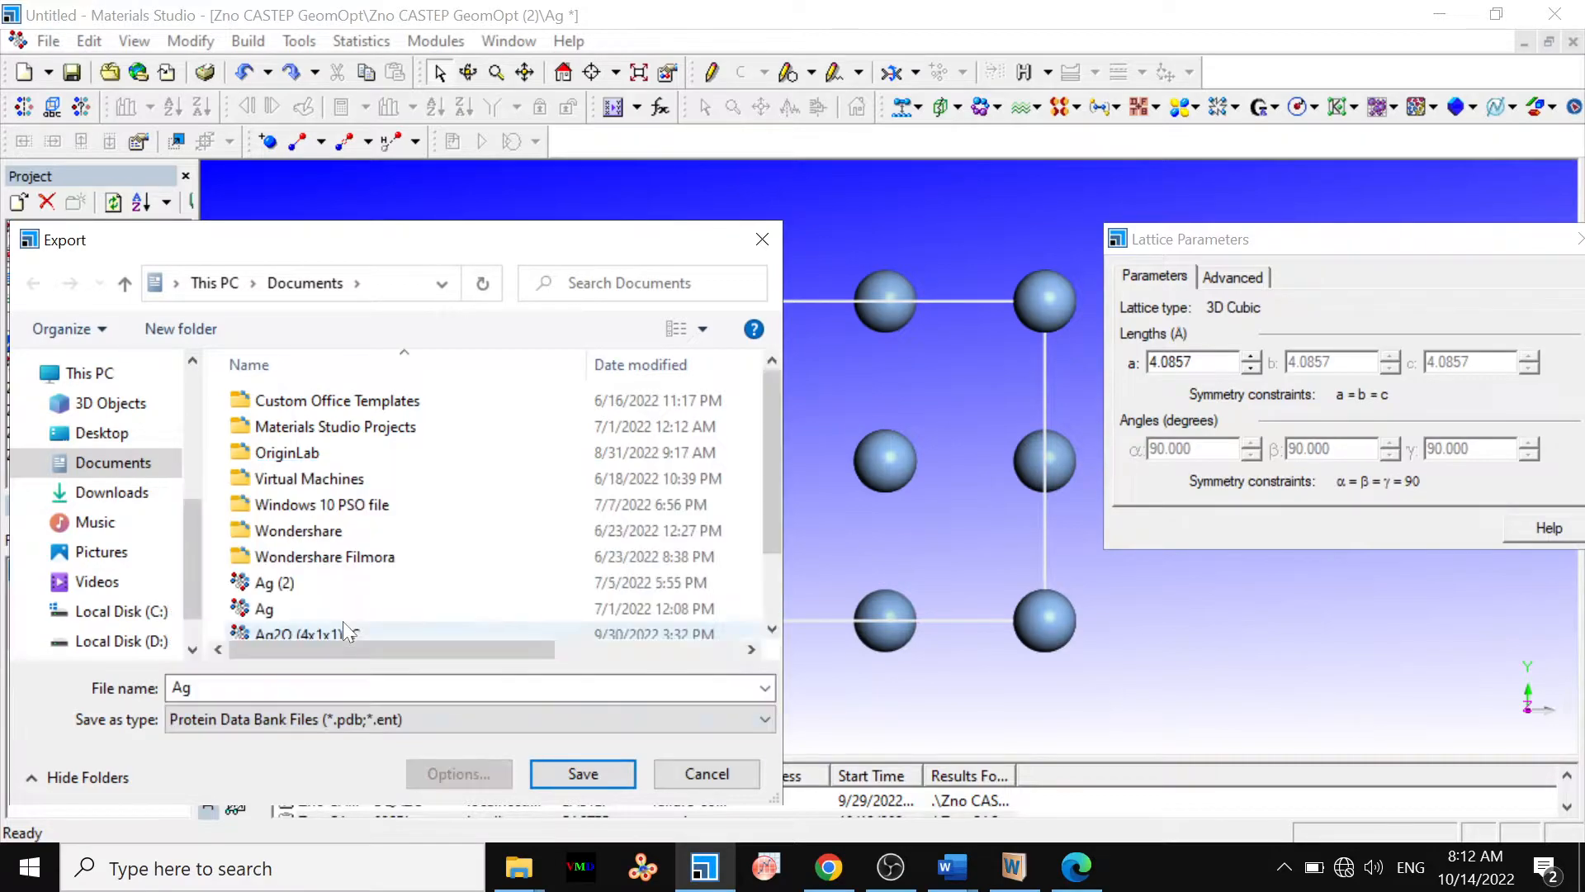
pyautogui.click(330, 688)
pyautogui.click(193, 687)
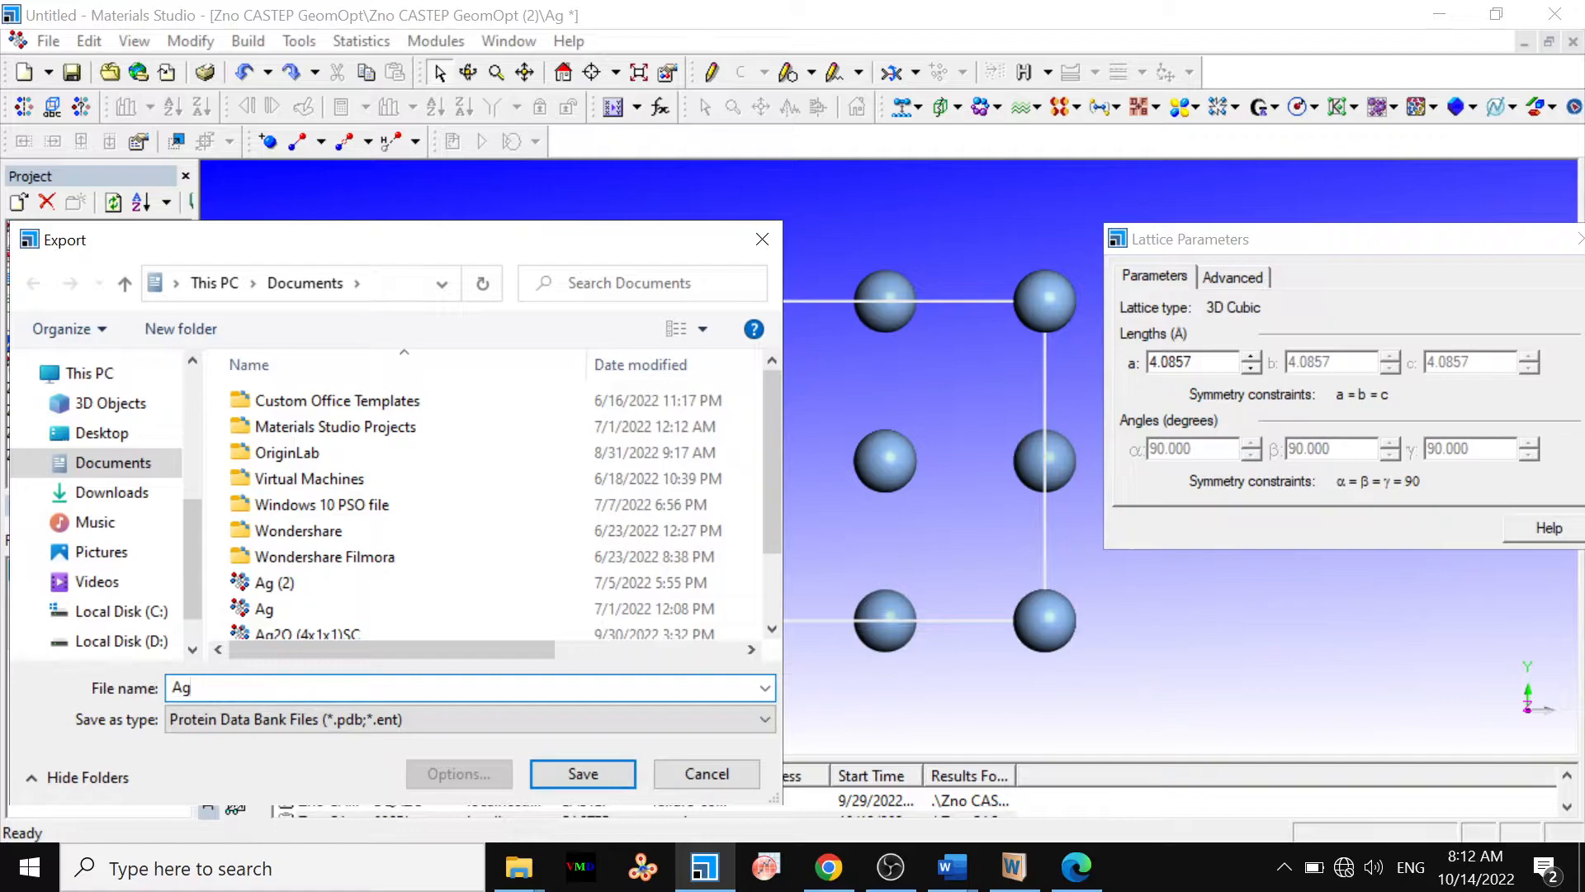
pyautogui.write('-')
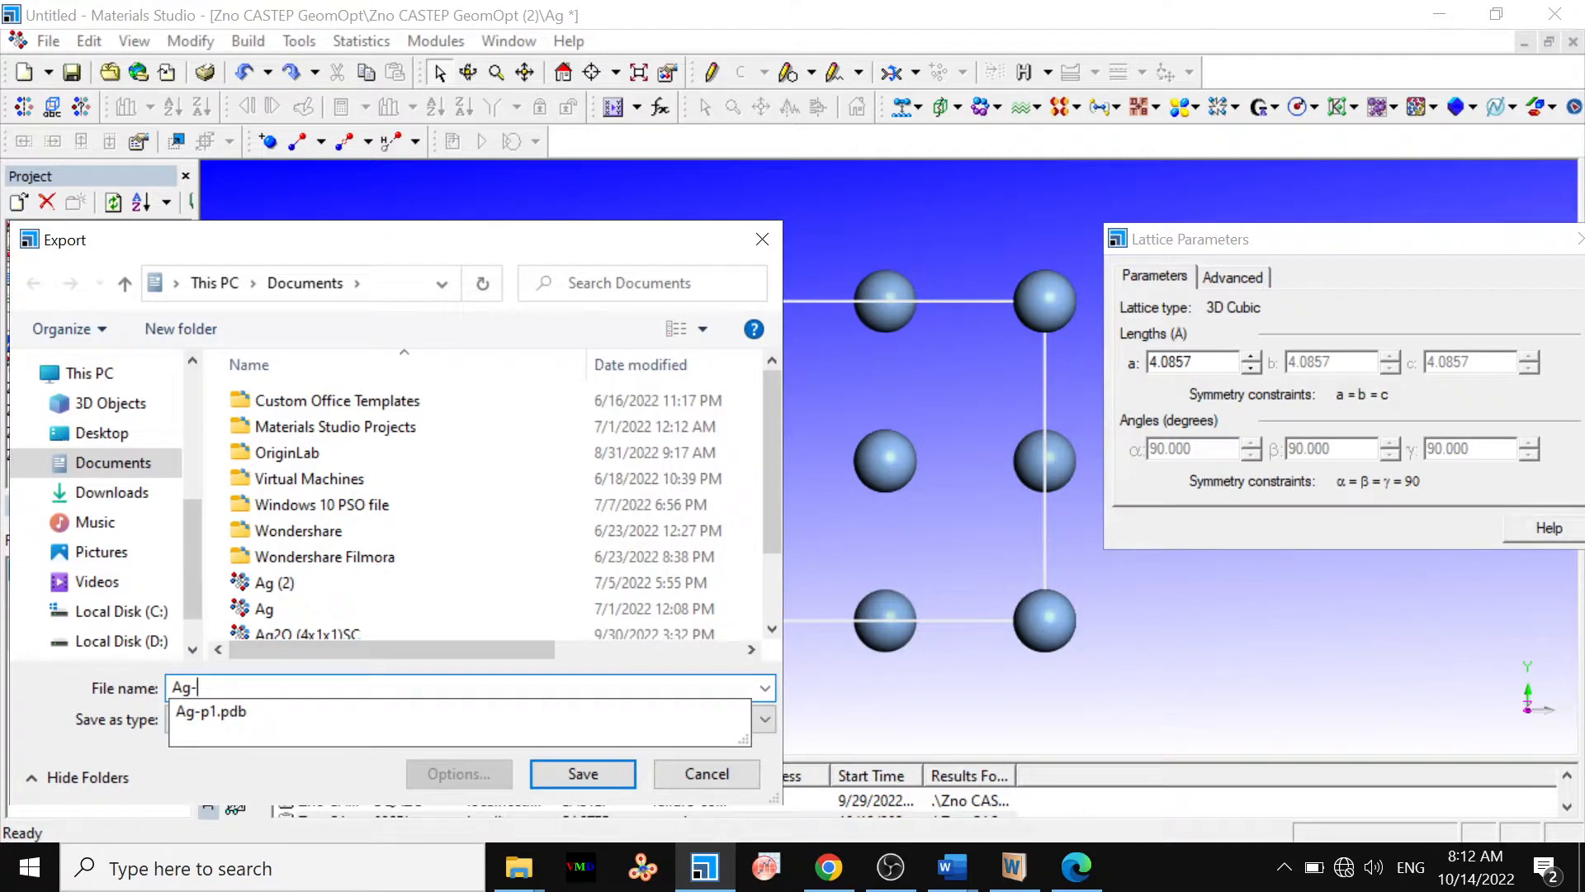
pyautogui.write('lecture')
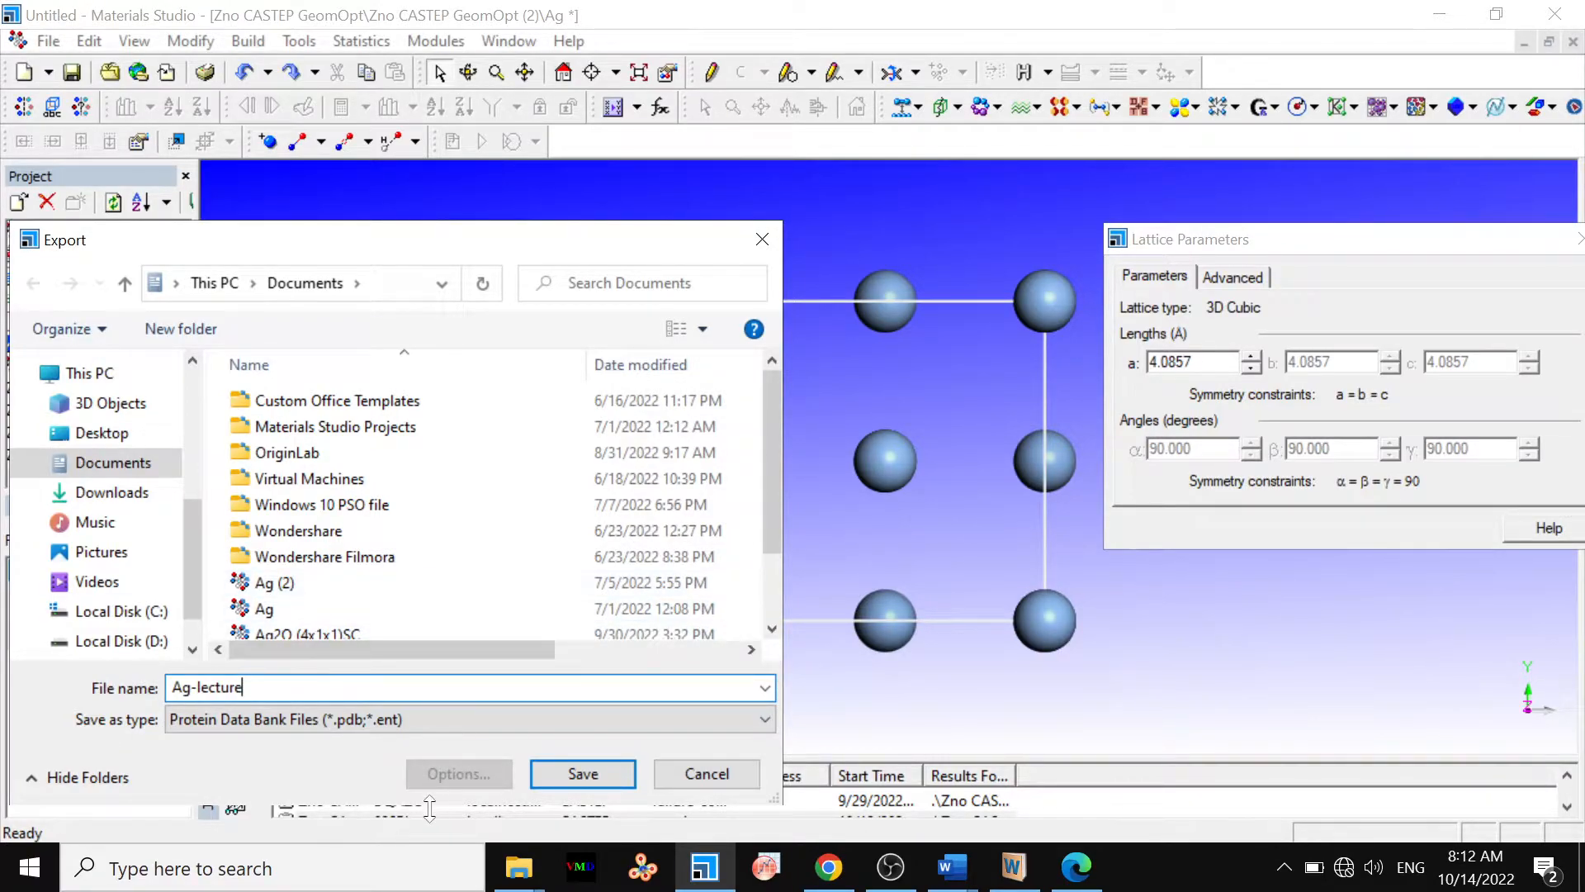
pyautogui.click(548, 774)
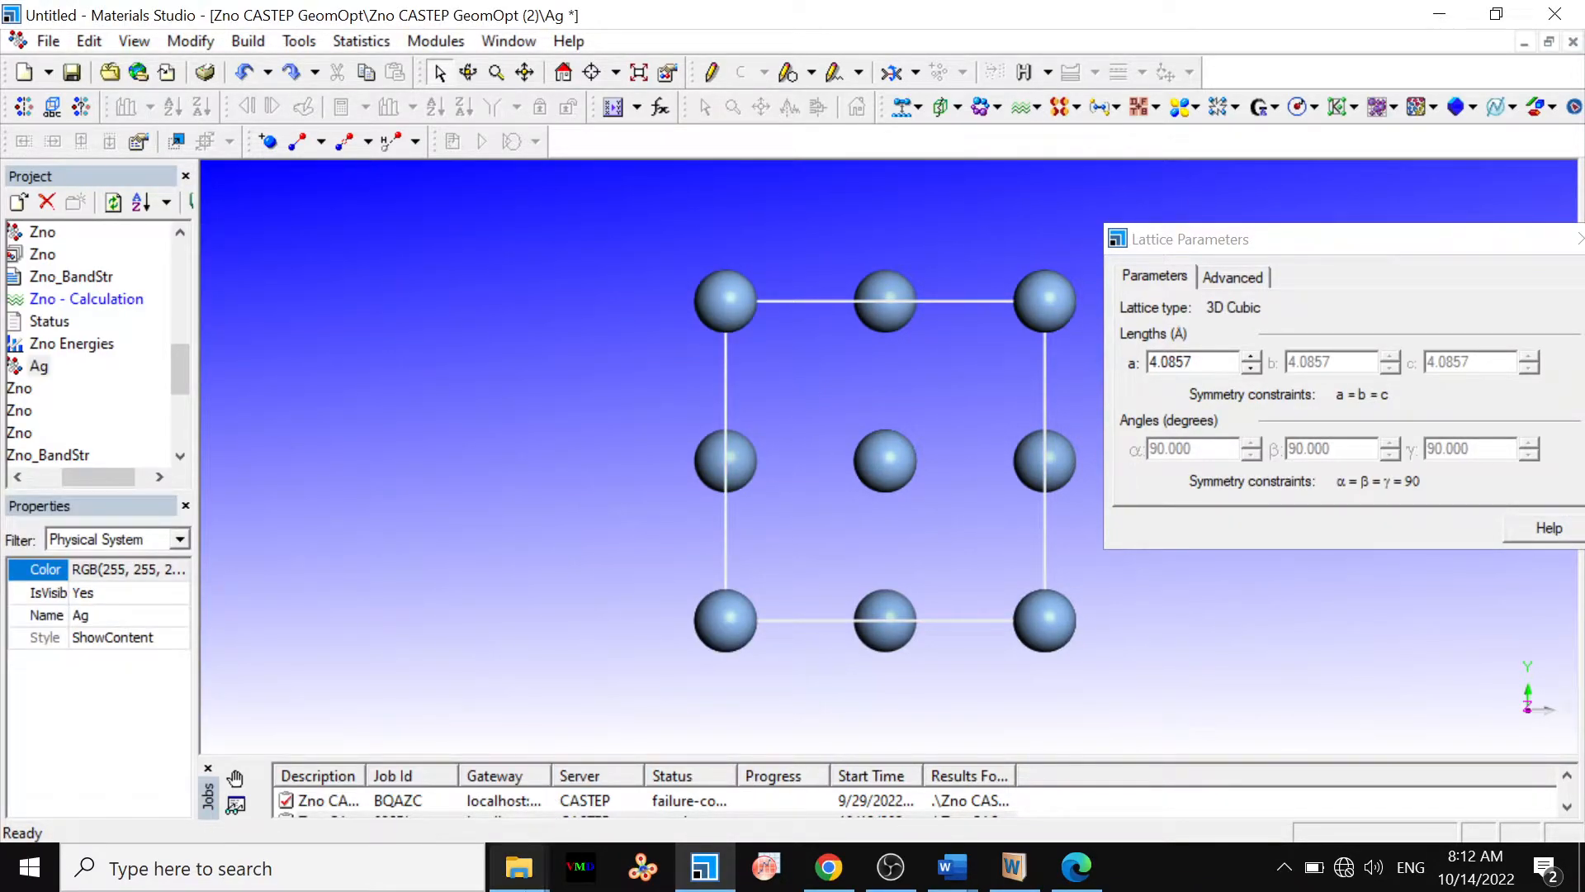
# Step: Switch to File Explorer, bring the Ag-lecture file from Documents into the Materials Studio project, and minimize the Explorer window
pyautogui.moveTo(525, 882)
pyautogui.click(447, 810)
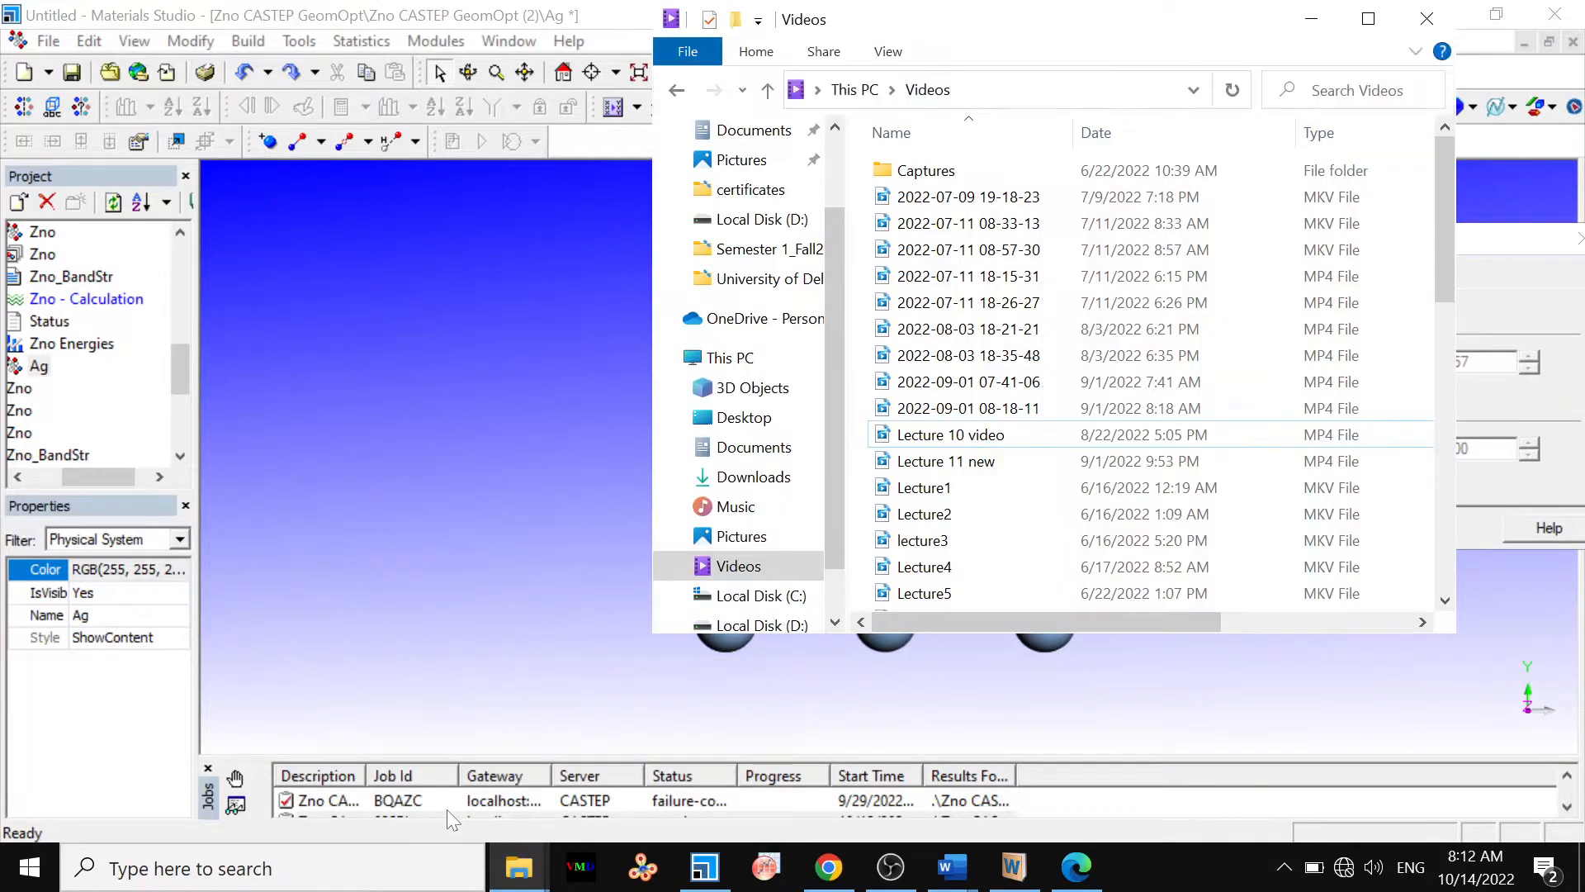
pyautogui.click(774, 139)
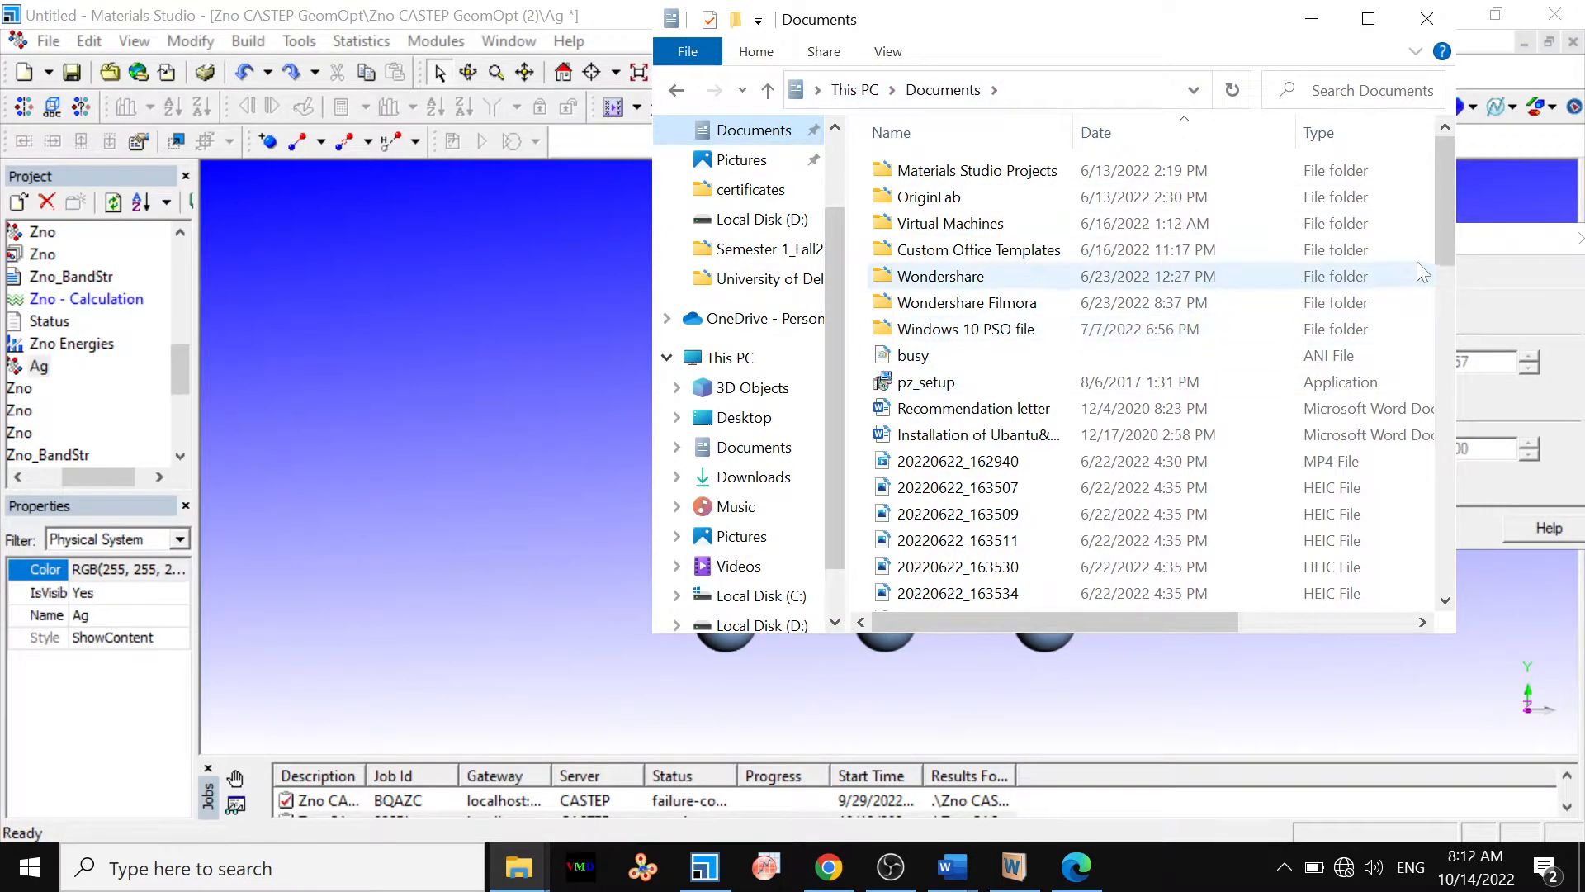
pyautogui.moveTo(1445, 236); pyautogui.dragTo(1431, 571)
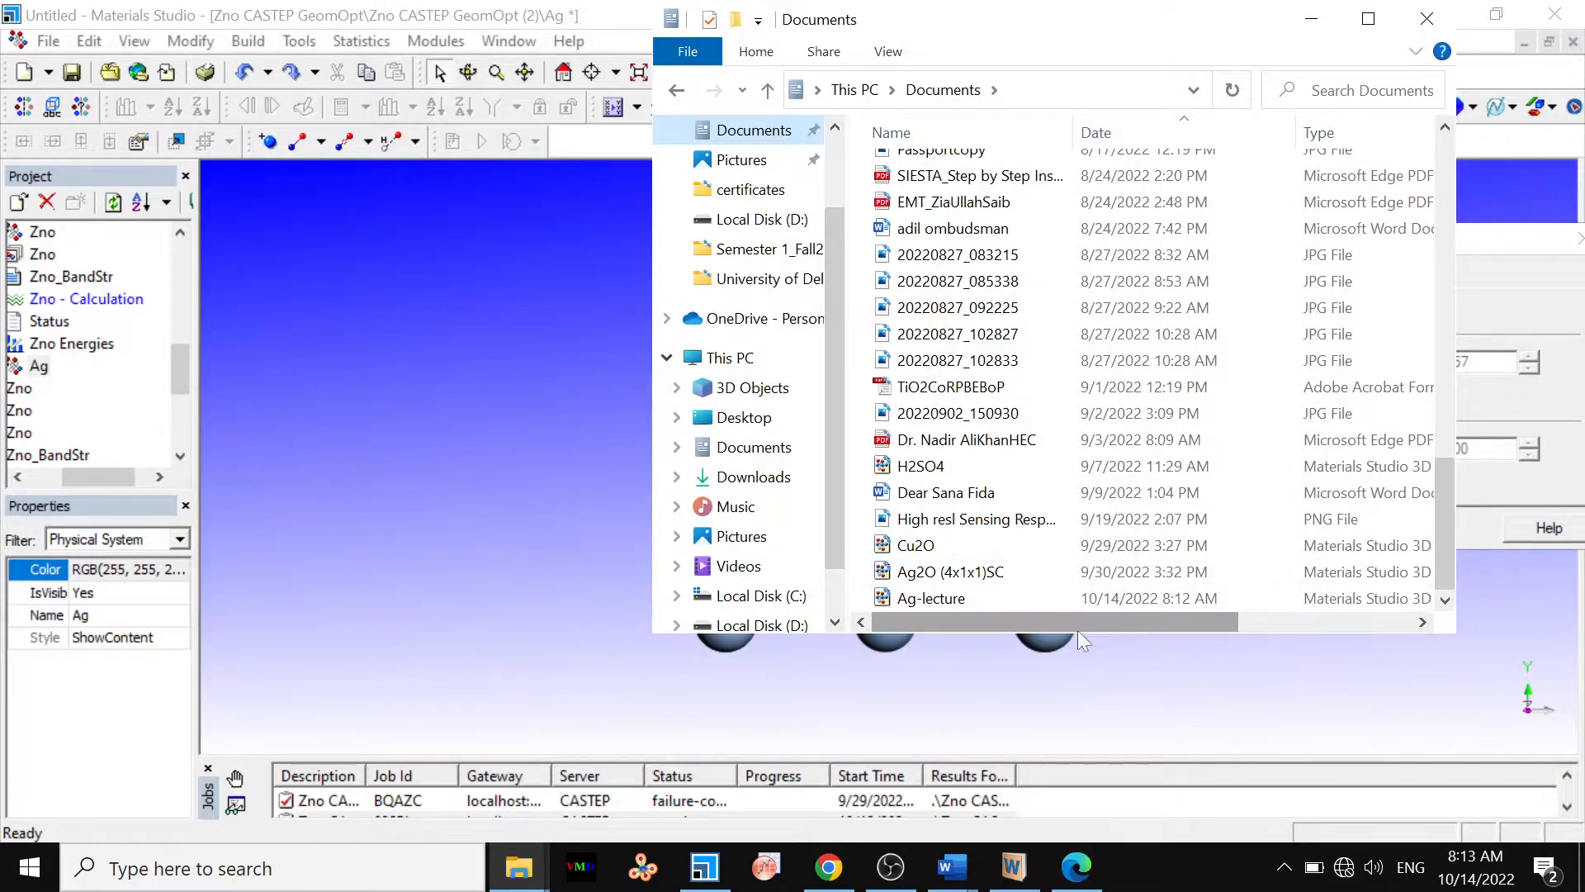
pyautogui.click(929, 600)
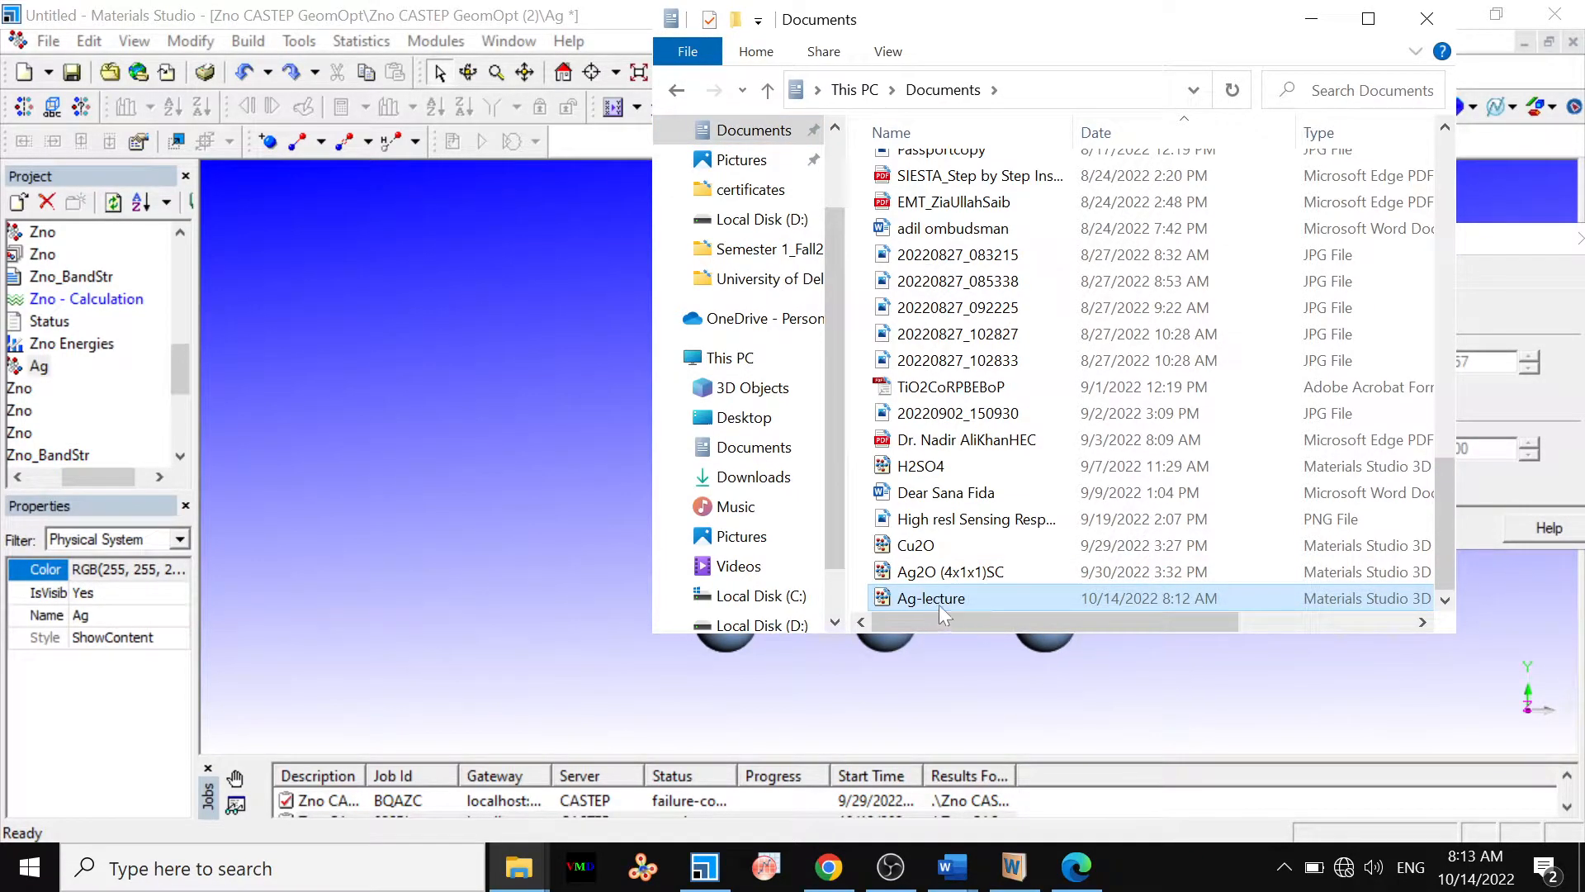
pyautogui.moveTo(943, 602); pyautogui.dragTo(620, 581)
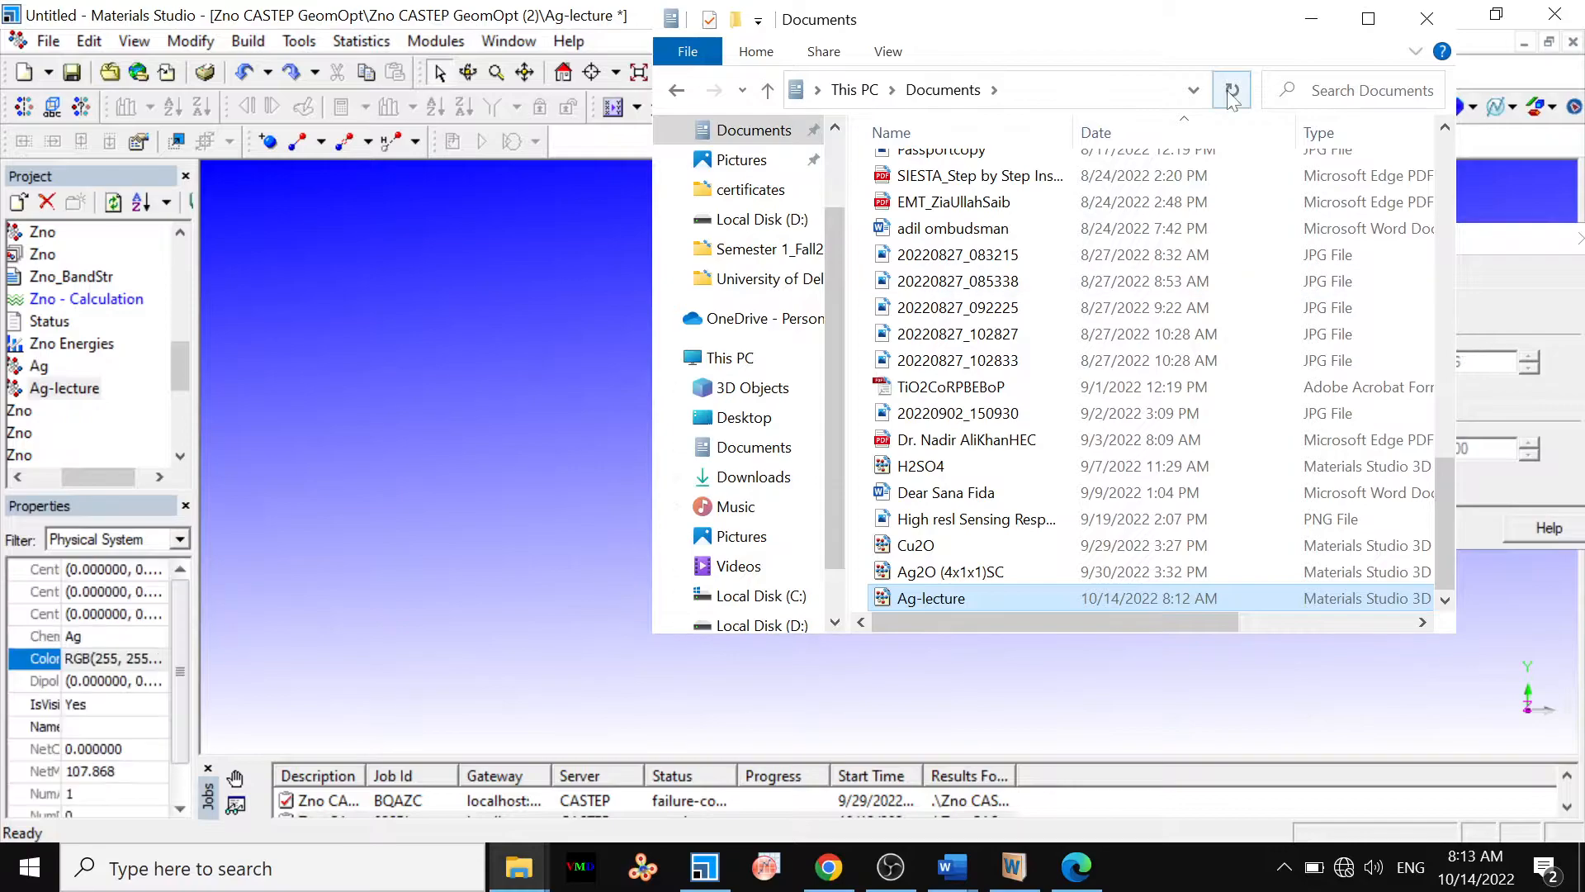
pyautogui.click(1311, 19)
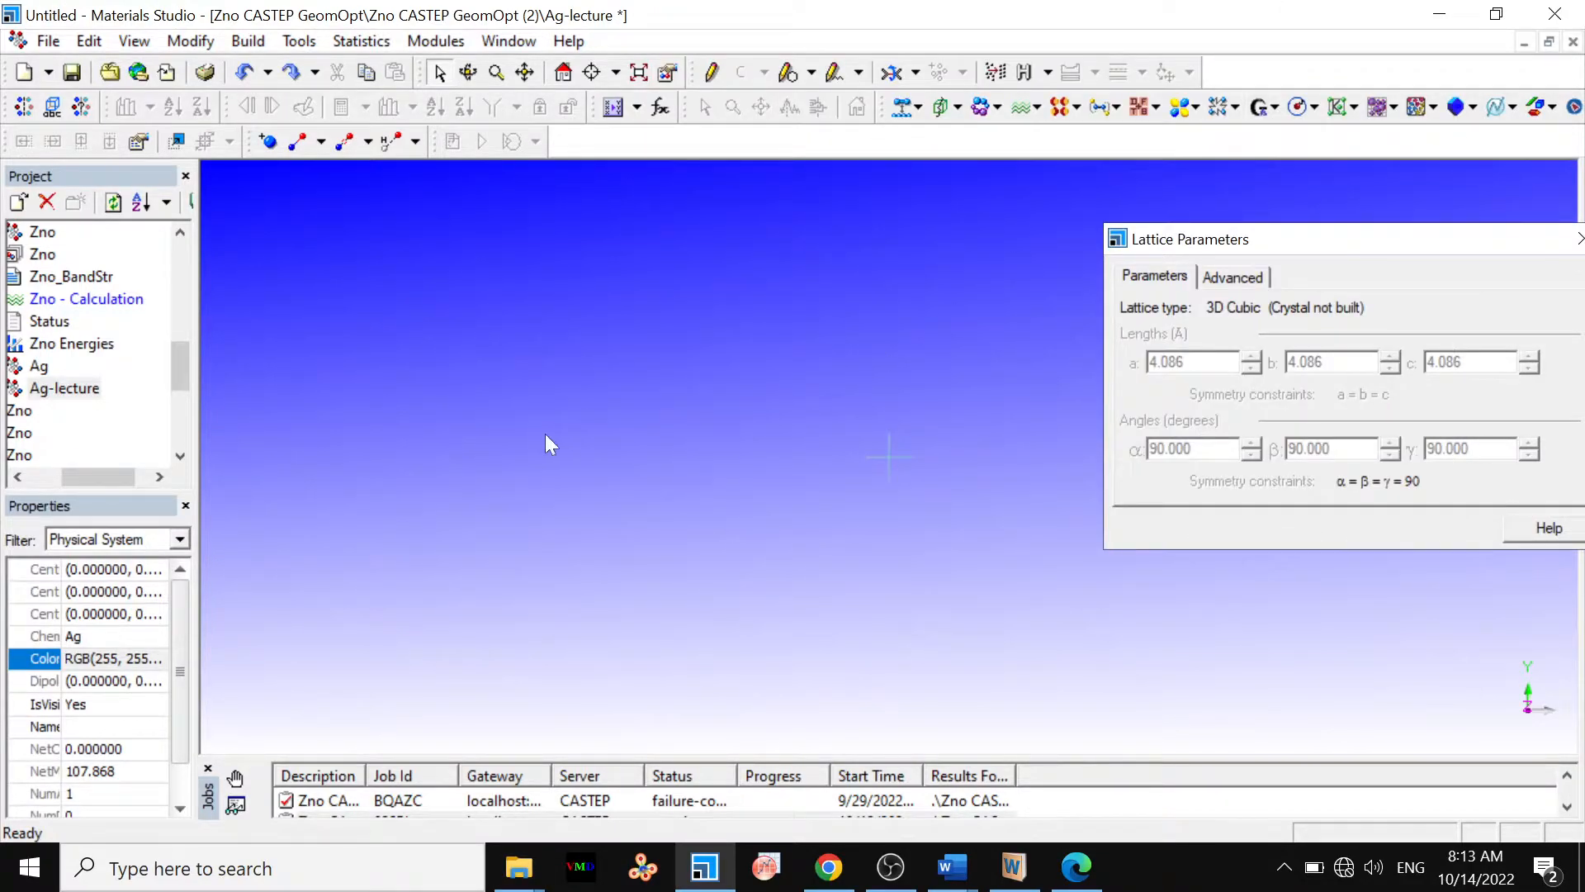
# Step: Display the imported Ag-lecture structure in ball-and-stick style with a reduced stick radius
pyautogui.rightClick(525, 392)
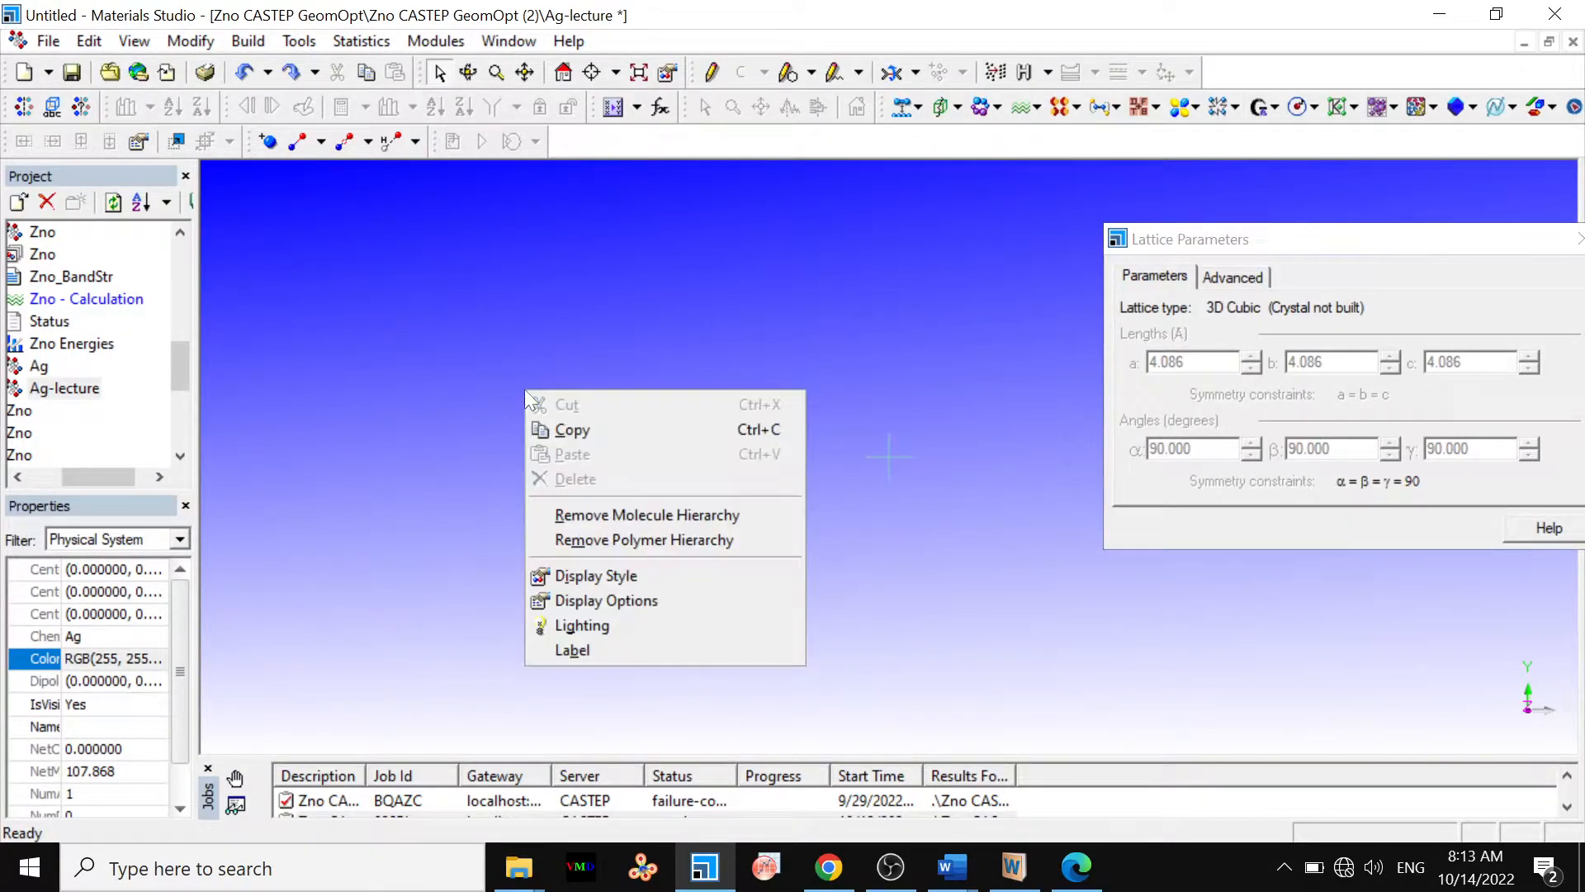
pyautogui.click(580, 577)
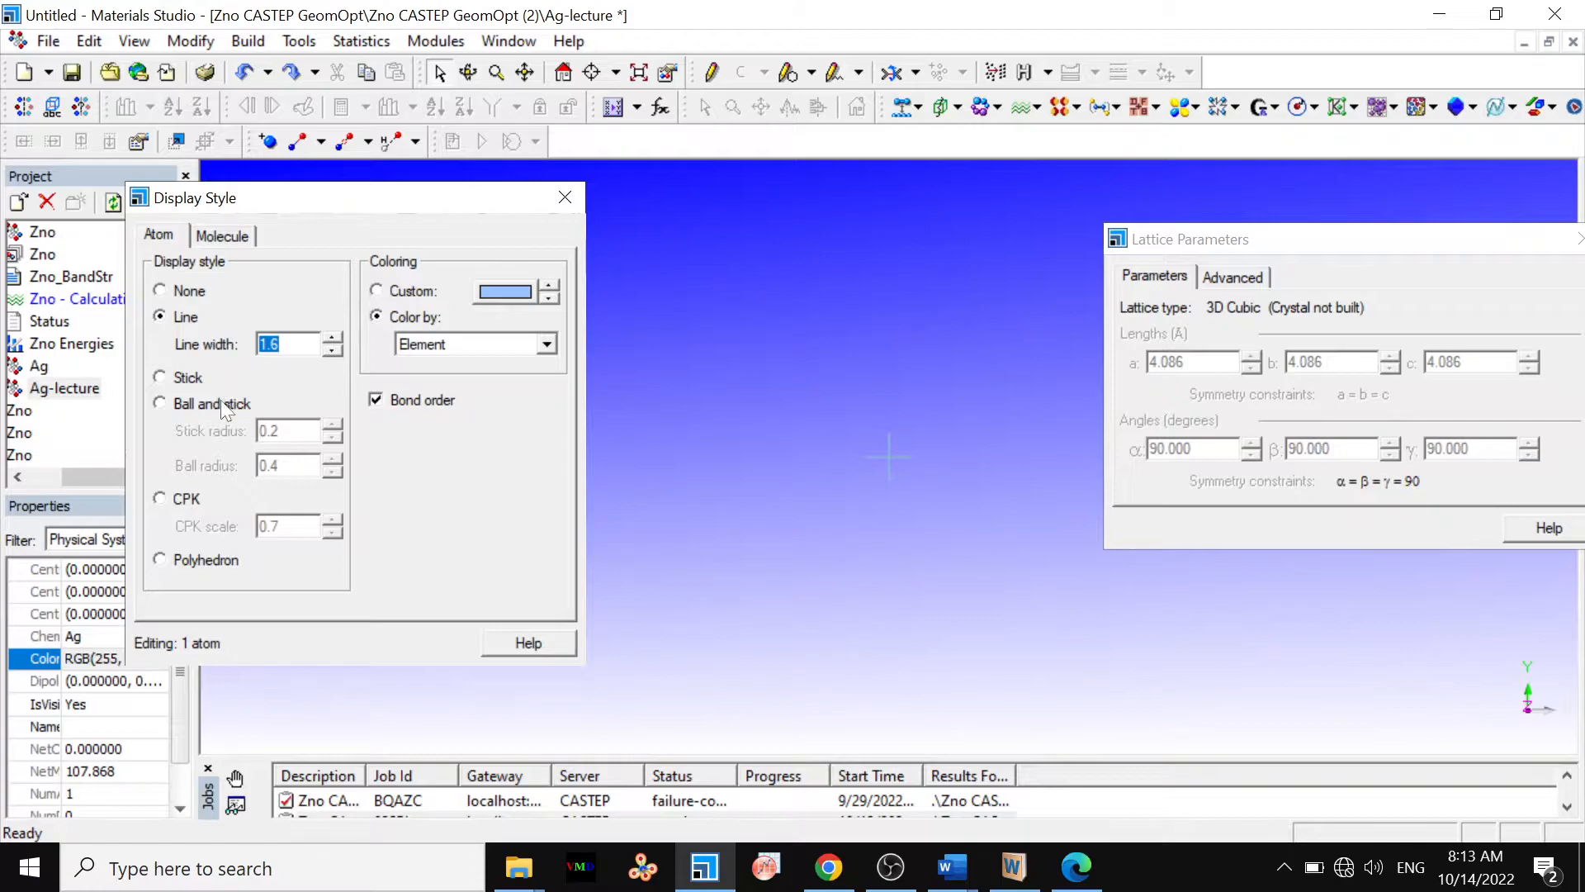
pyautogui.click(216, 403)
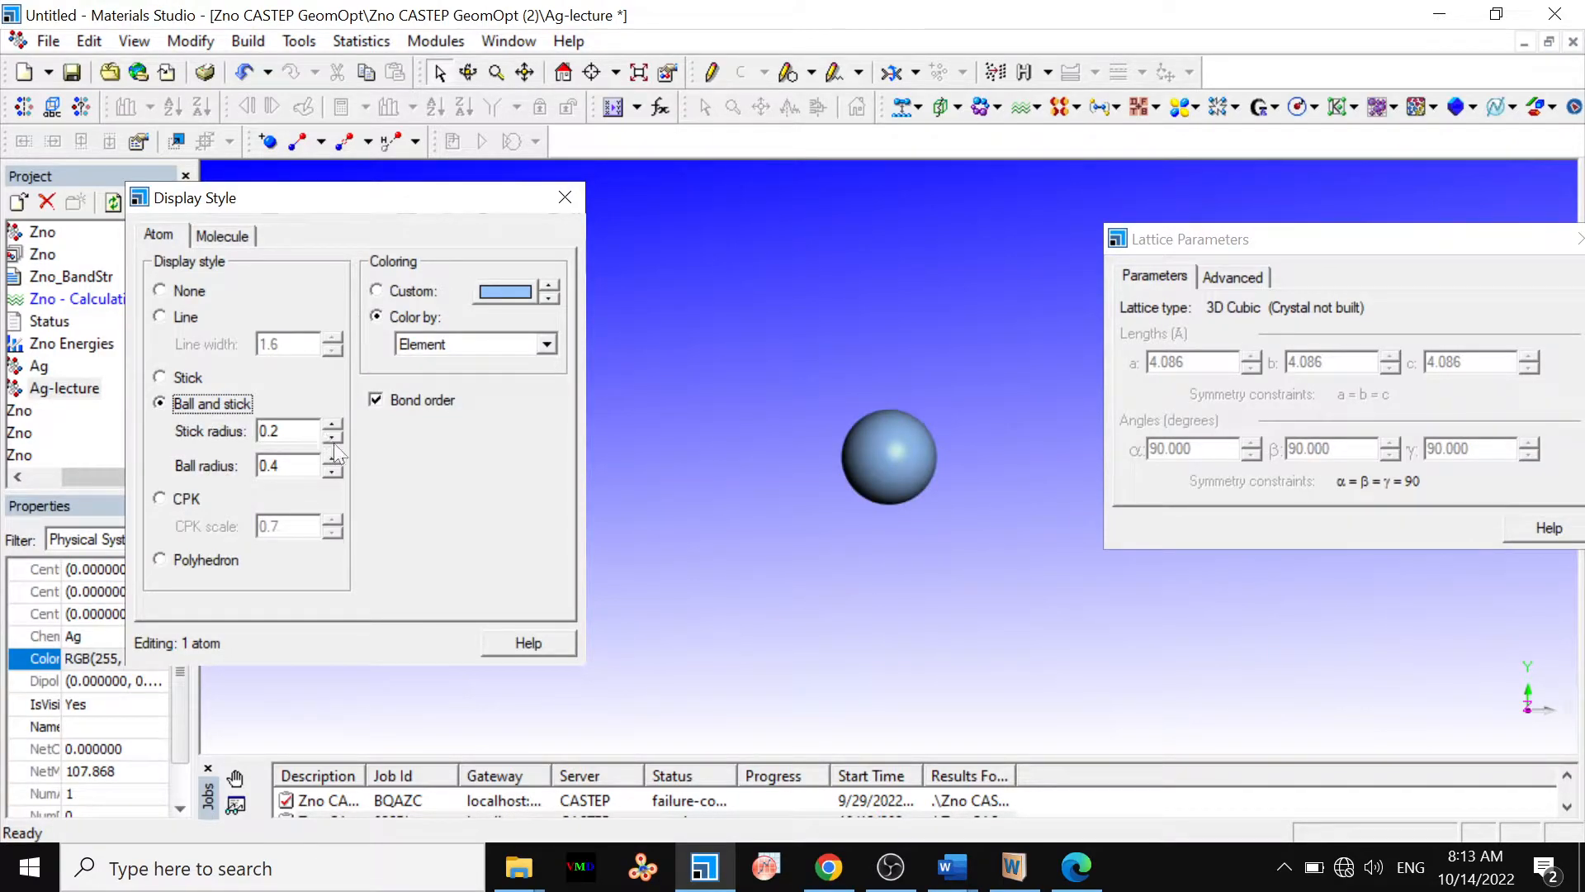
pyautogui.click(332, 437)
pyautogui.click(572, 206)
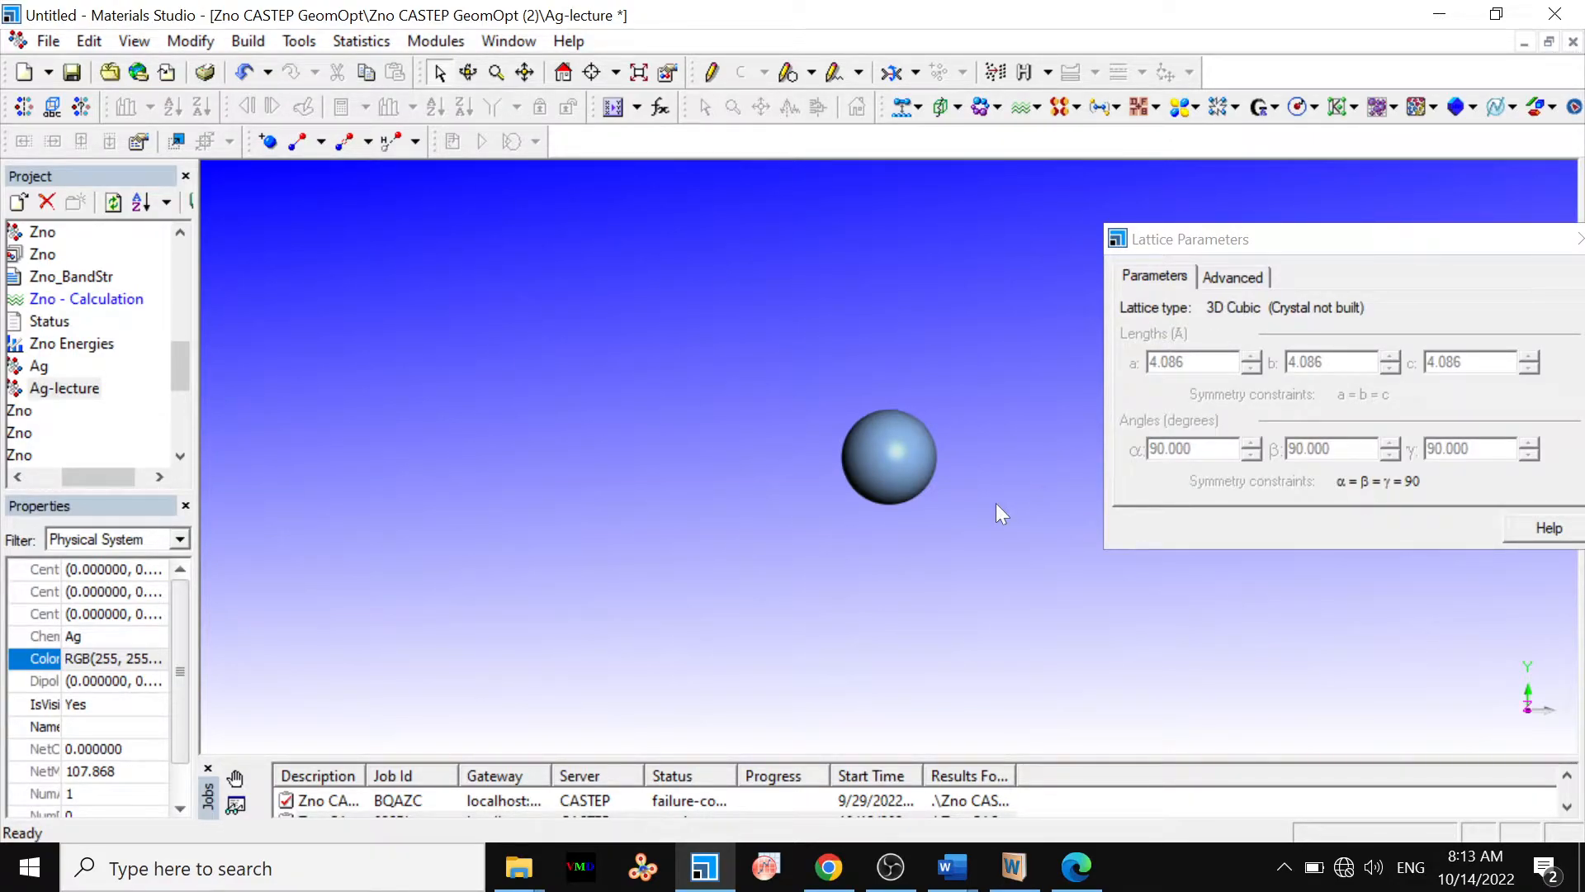
# Step: Close the Ag-lecture document without saving it, removing it from the project
pyautogui.click(1570, 47)
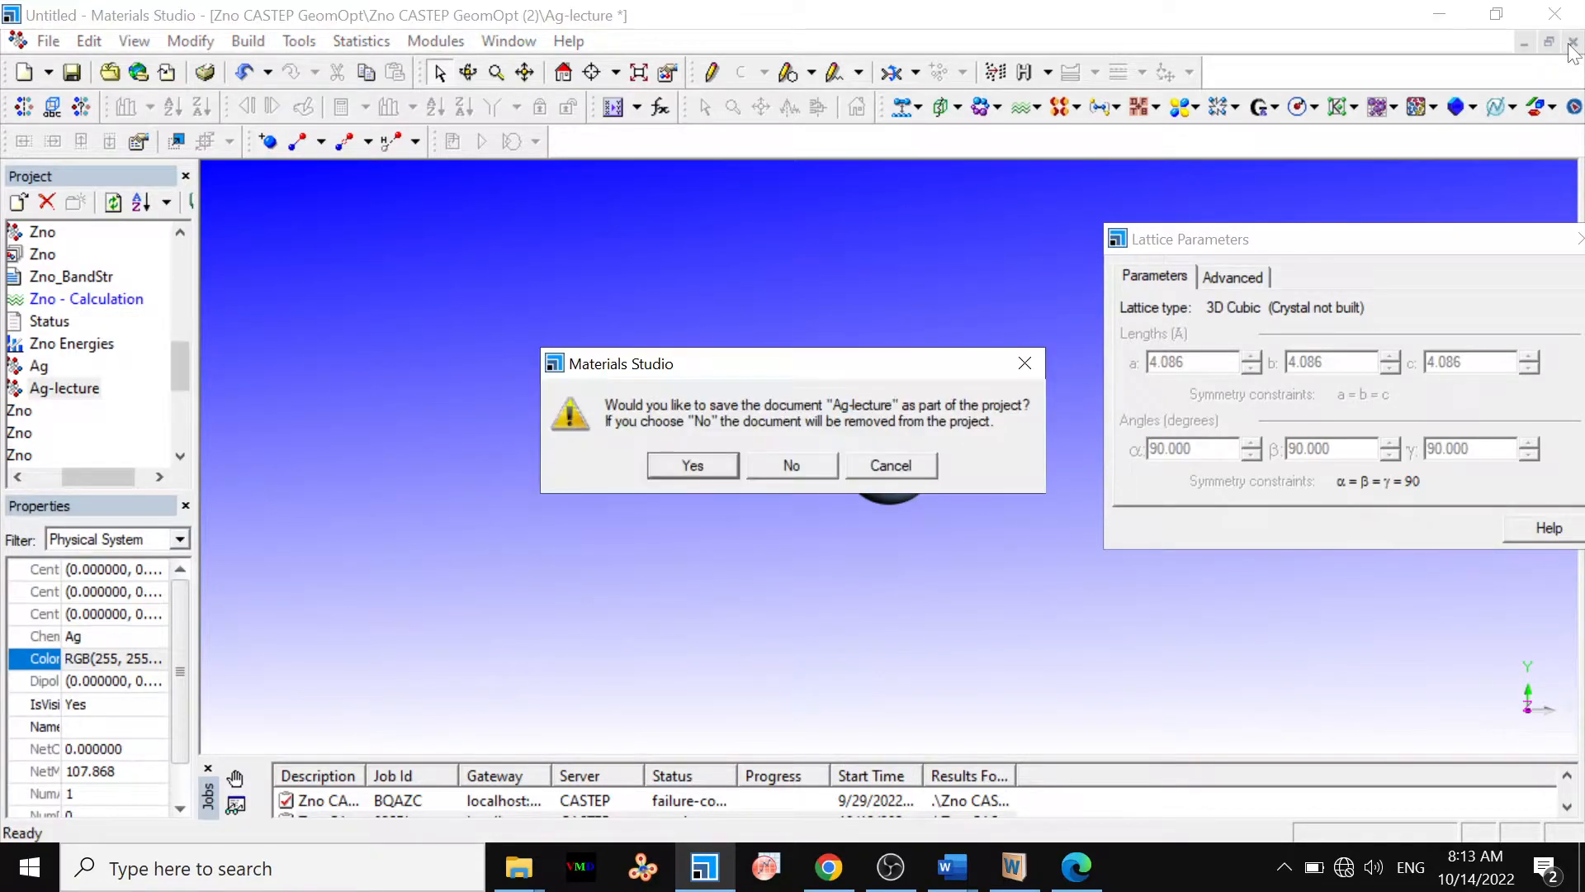
pyautogui.click(791, 467)
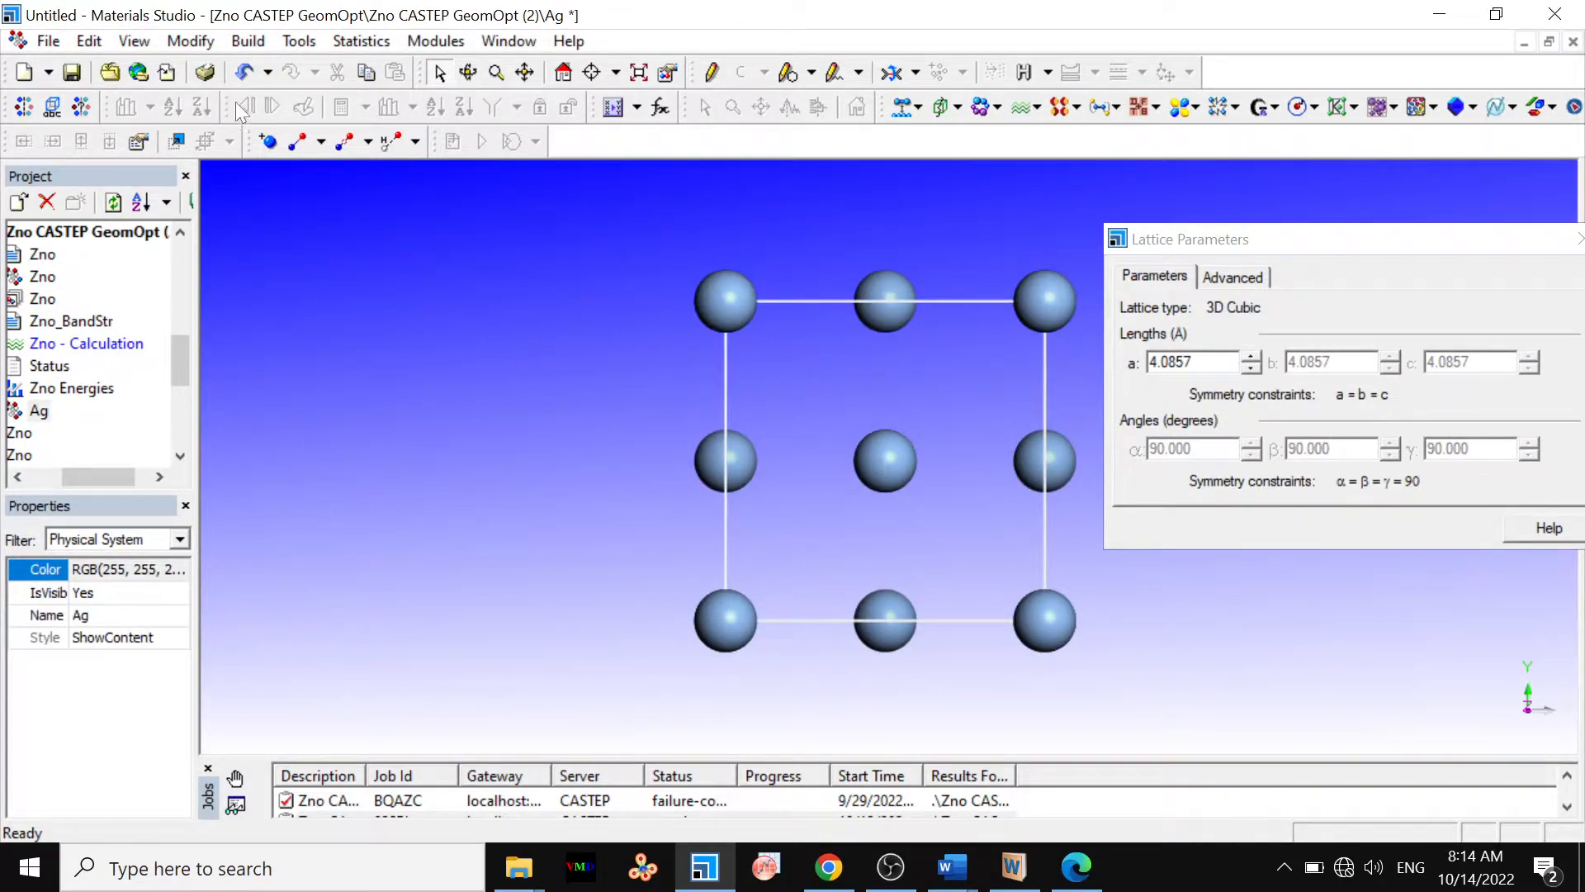
# Step: Convert the Ag crystal to P1 symmetry
pyautogui.click(258, 46)
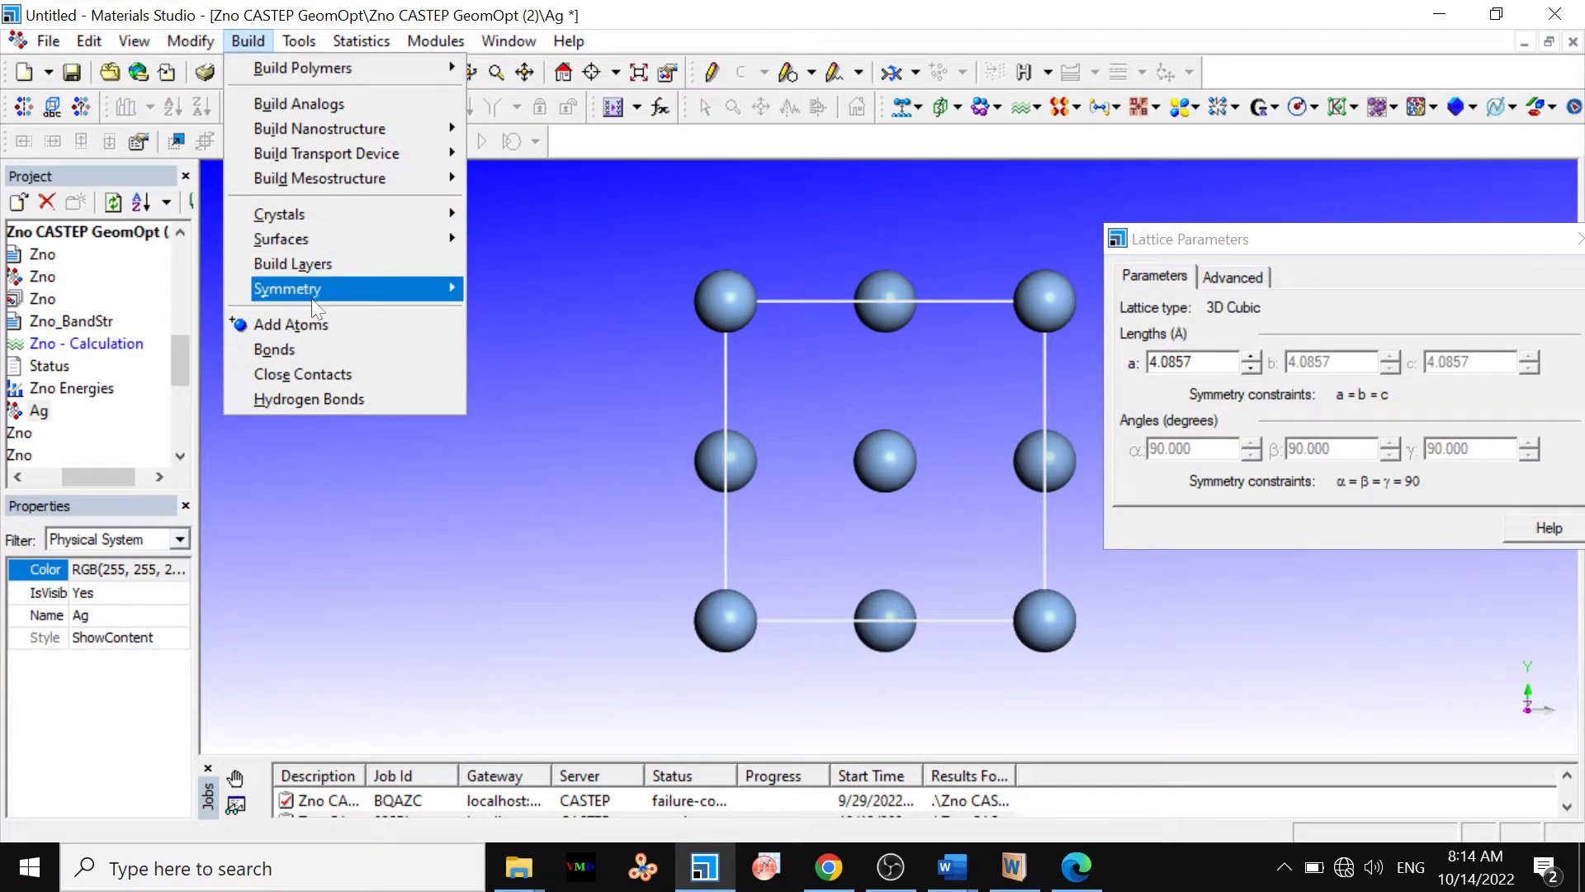
pyautogui.moveTo(320, 290)
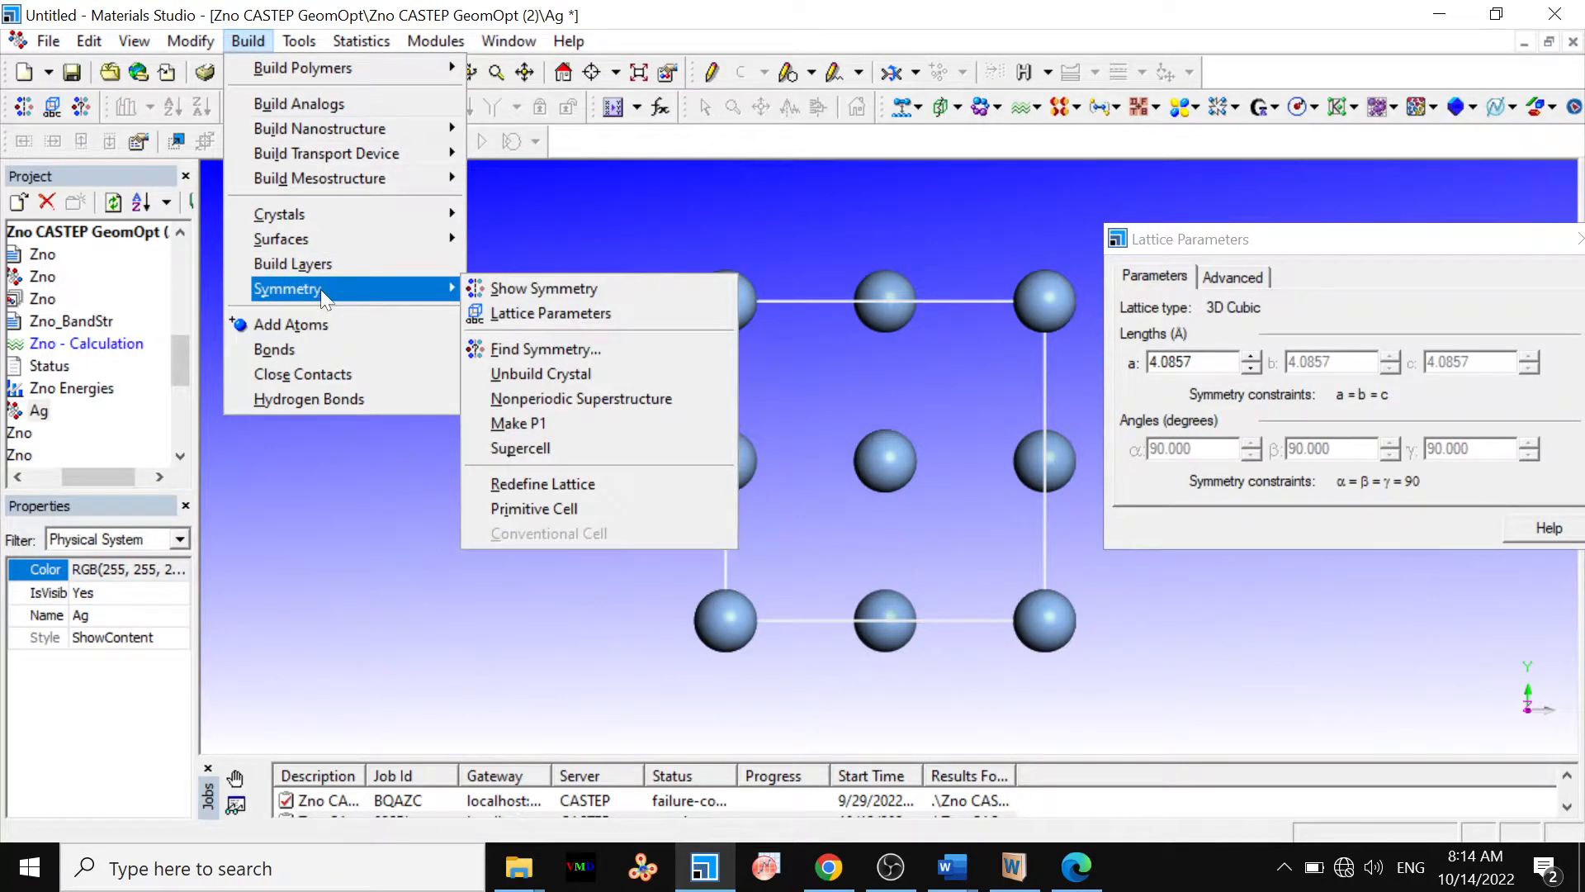
pyautogui.click(531, 423)
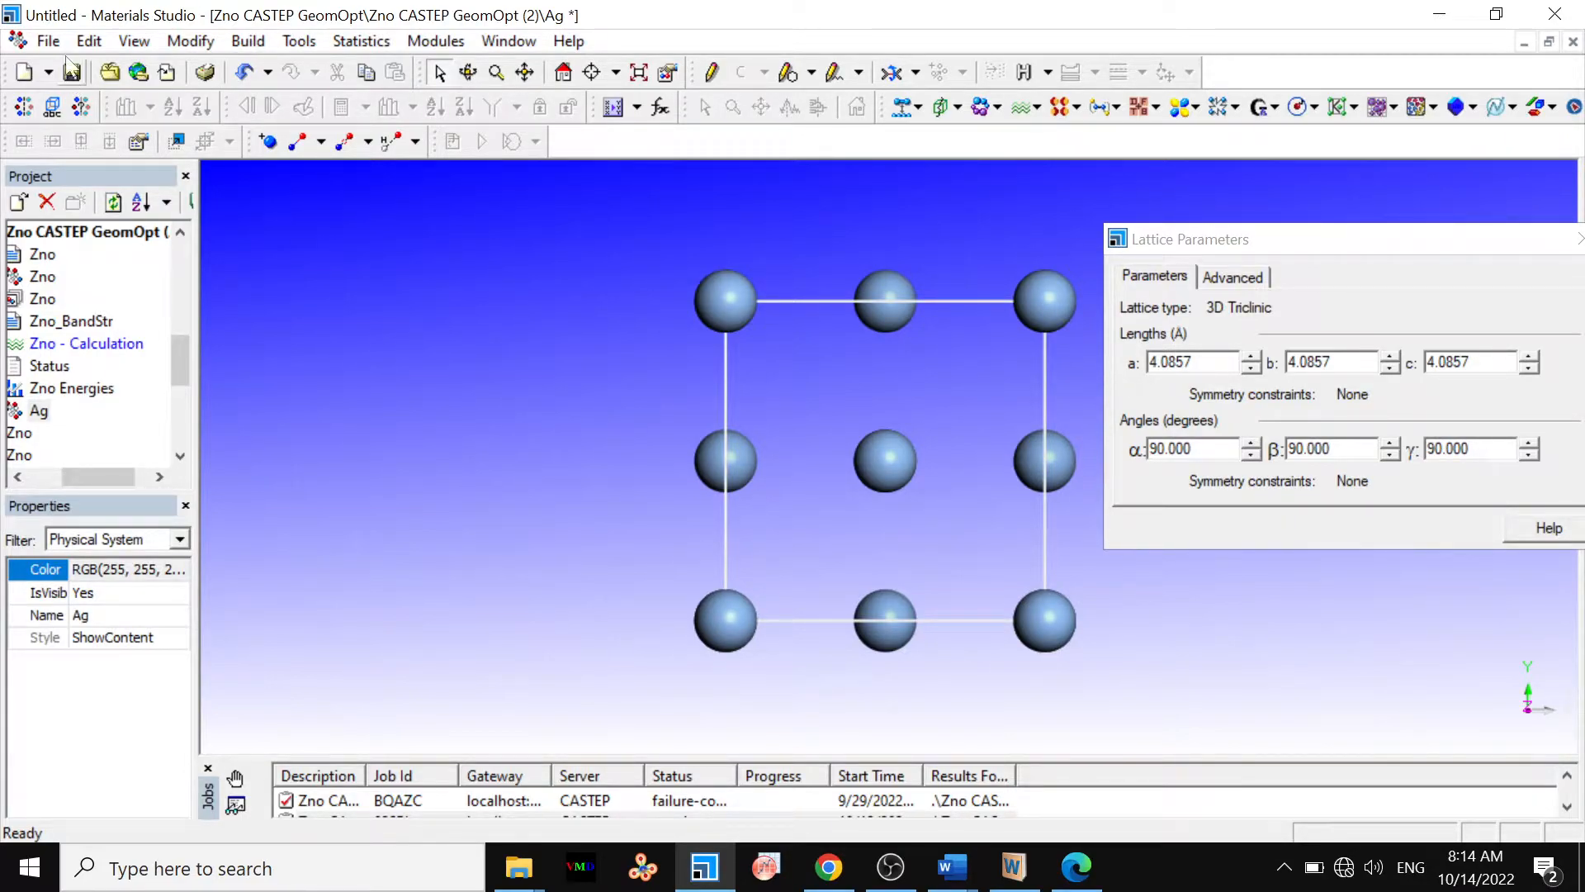
# Step: Export the P1 Ag crystal to the Documents folder as a Protein Data Bank file named AgP1lecture
pyautogui.click(48, 40)
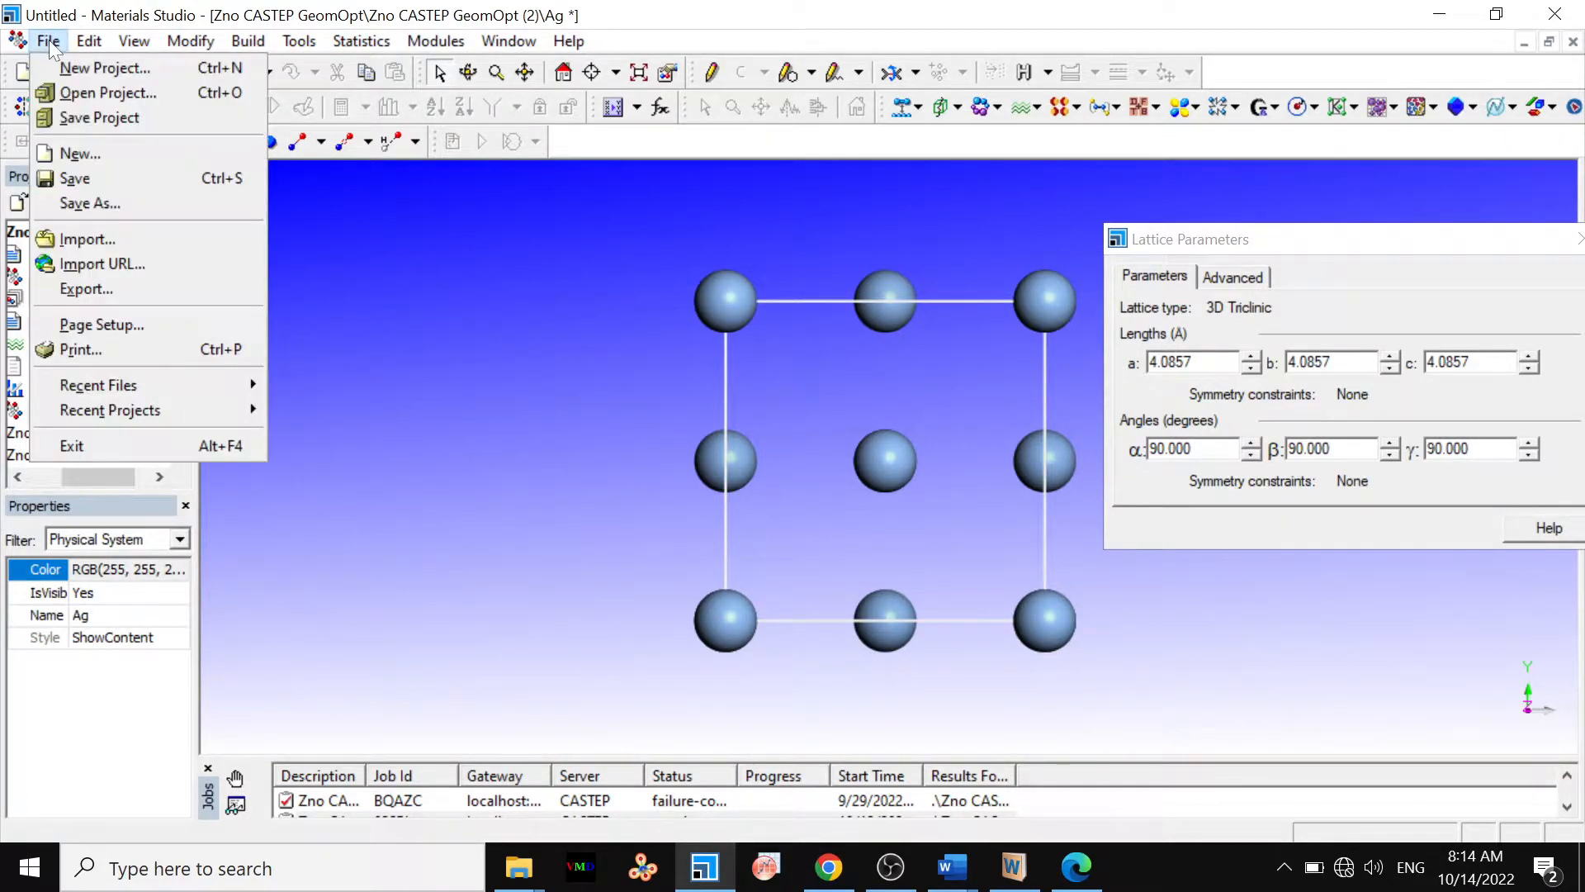
pyautogui.click(86, 290)
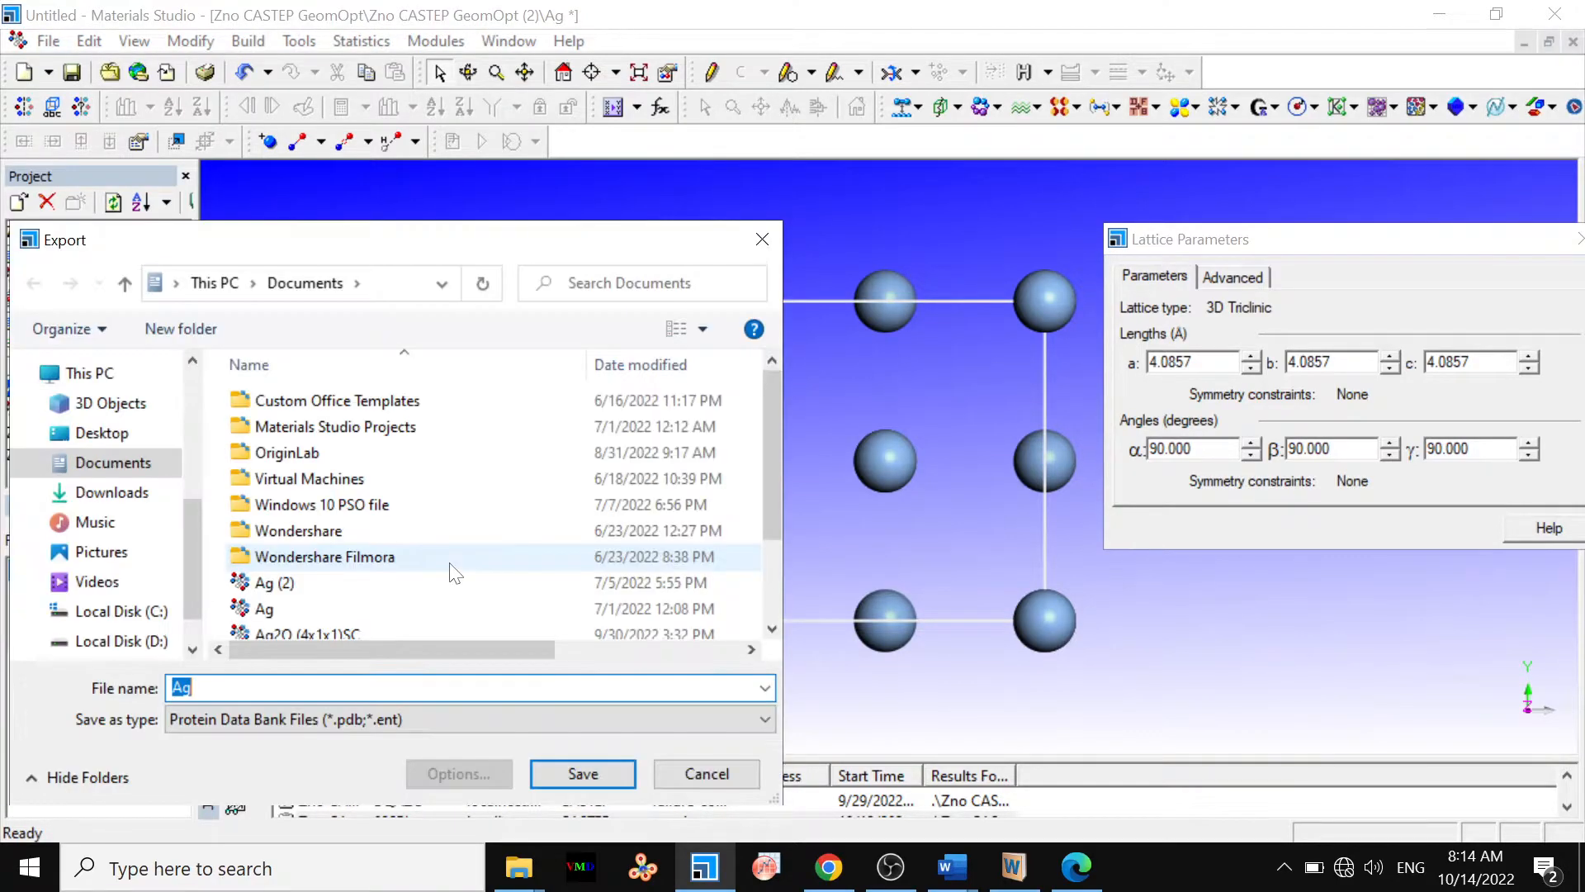
pyautogui.moveTo(772, 487); pyautogui.dragTo(760, 517)
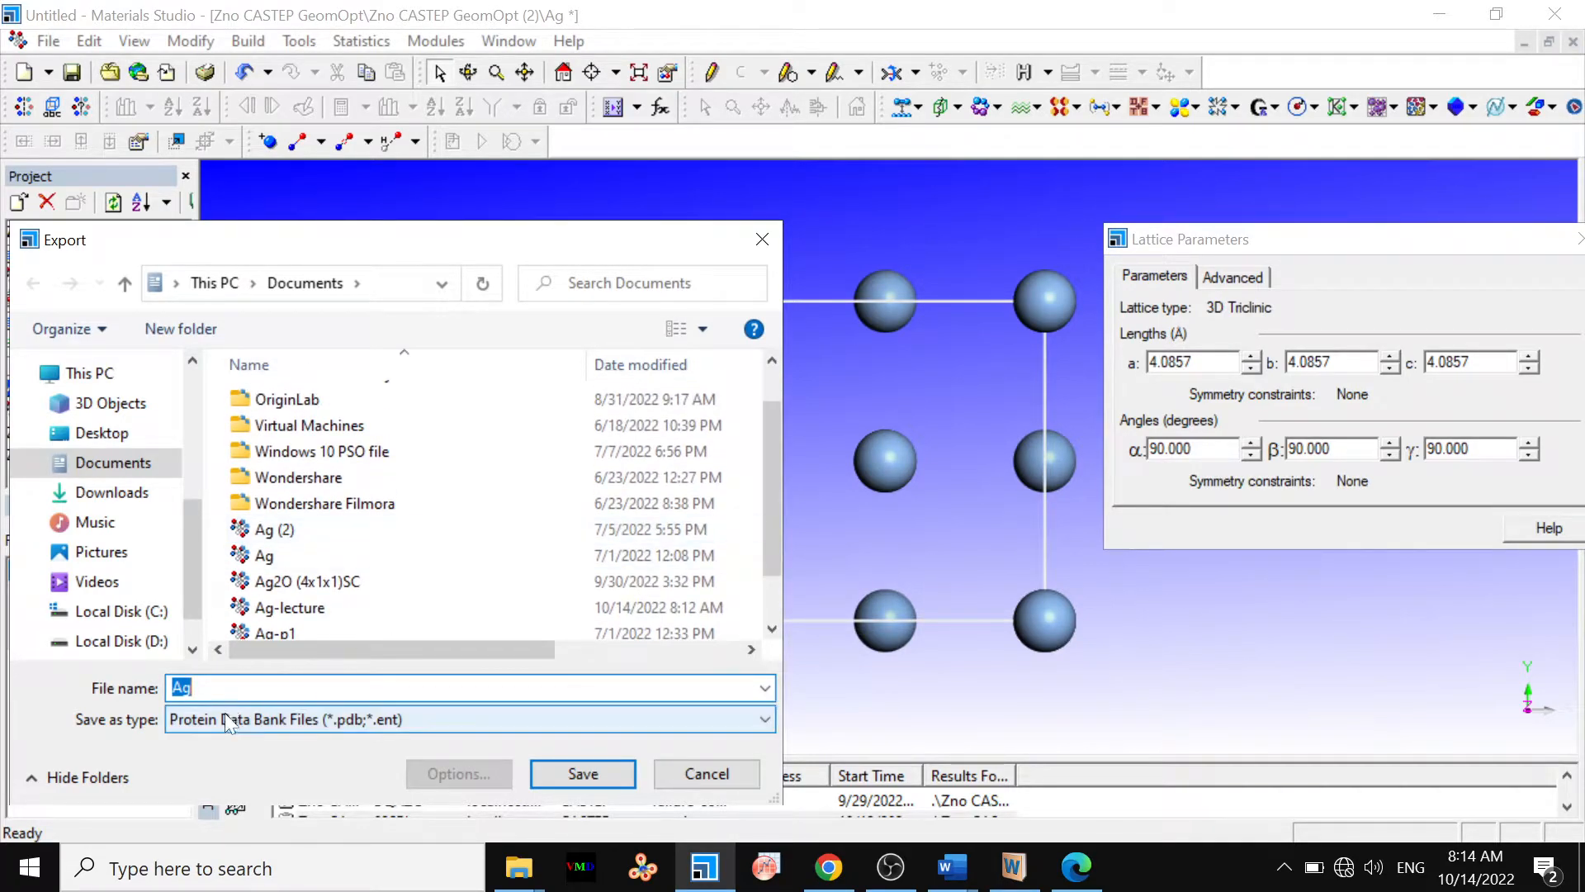
pyautogui.click(203, 687)
pyautogui.write('Pa')
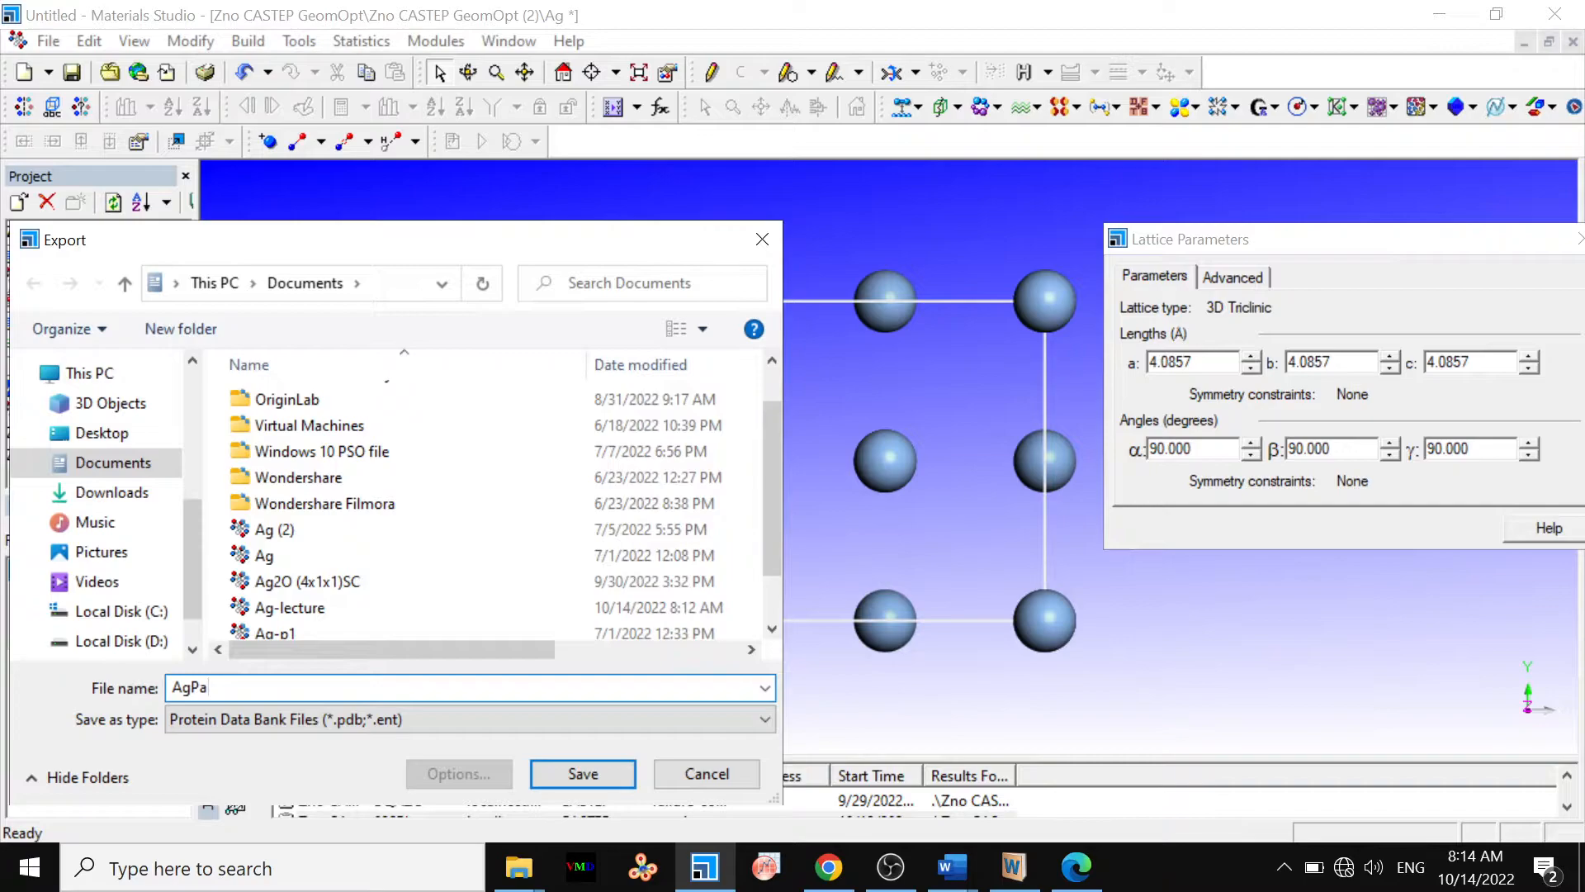
pyautogui.press('BackSpace')
pyautogui.write('1')
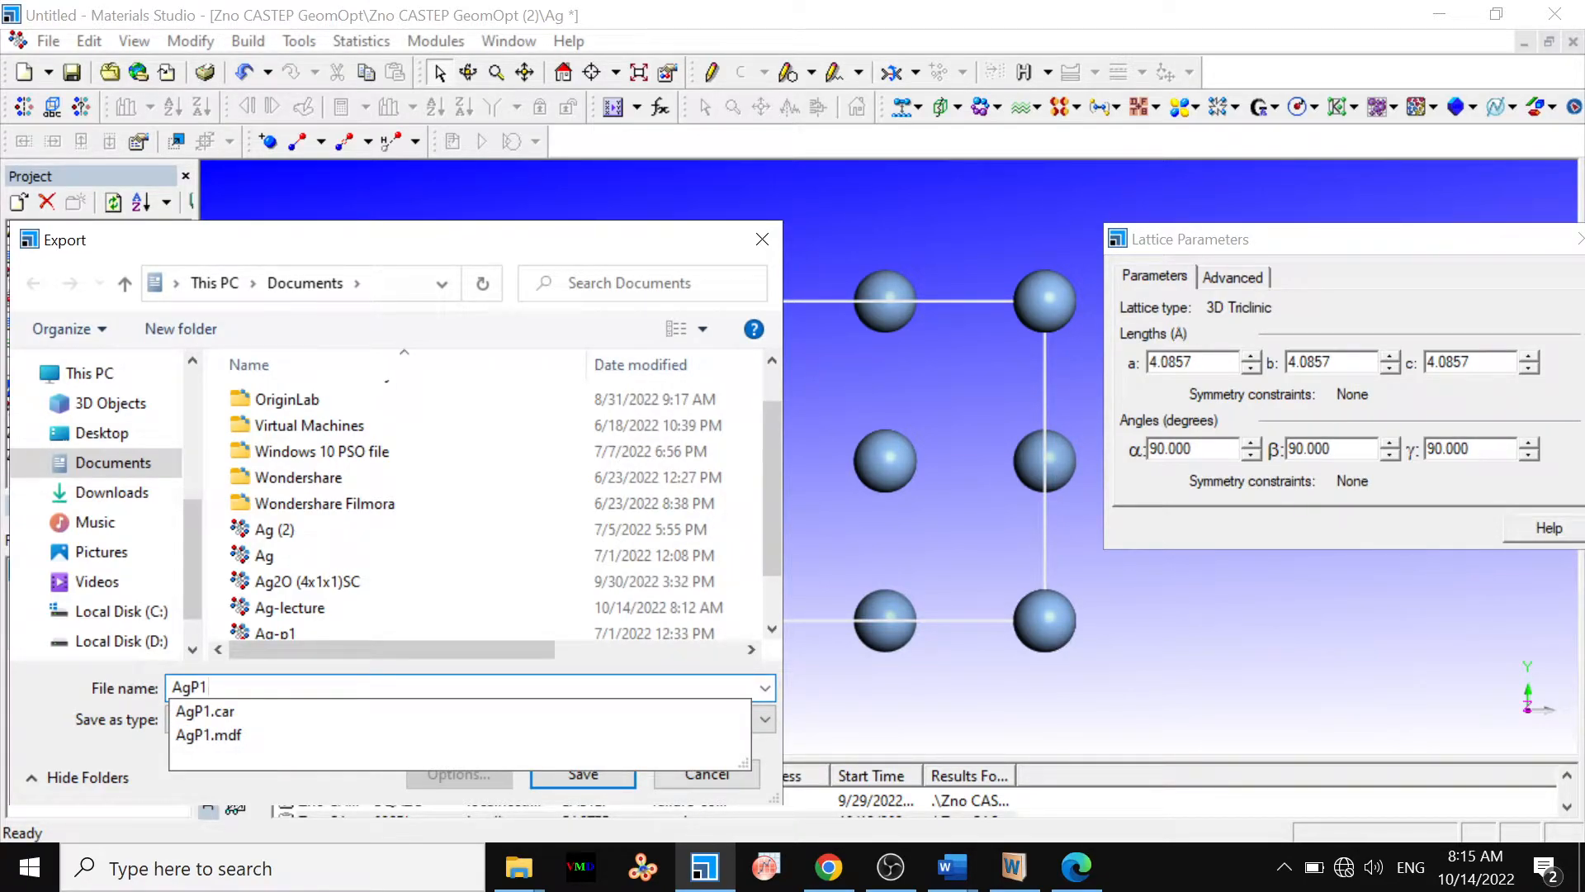
pyautogui.write('le')
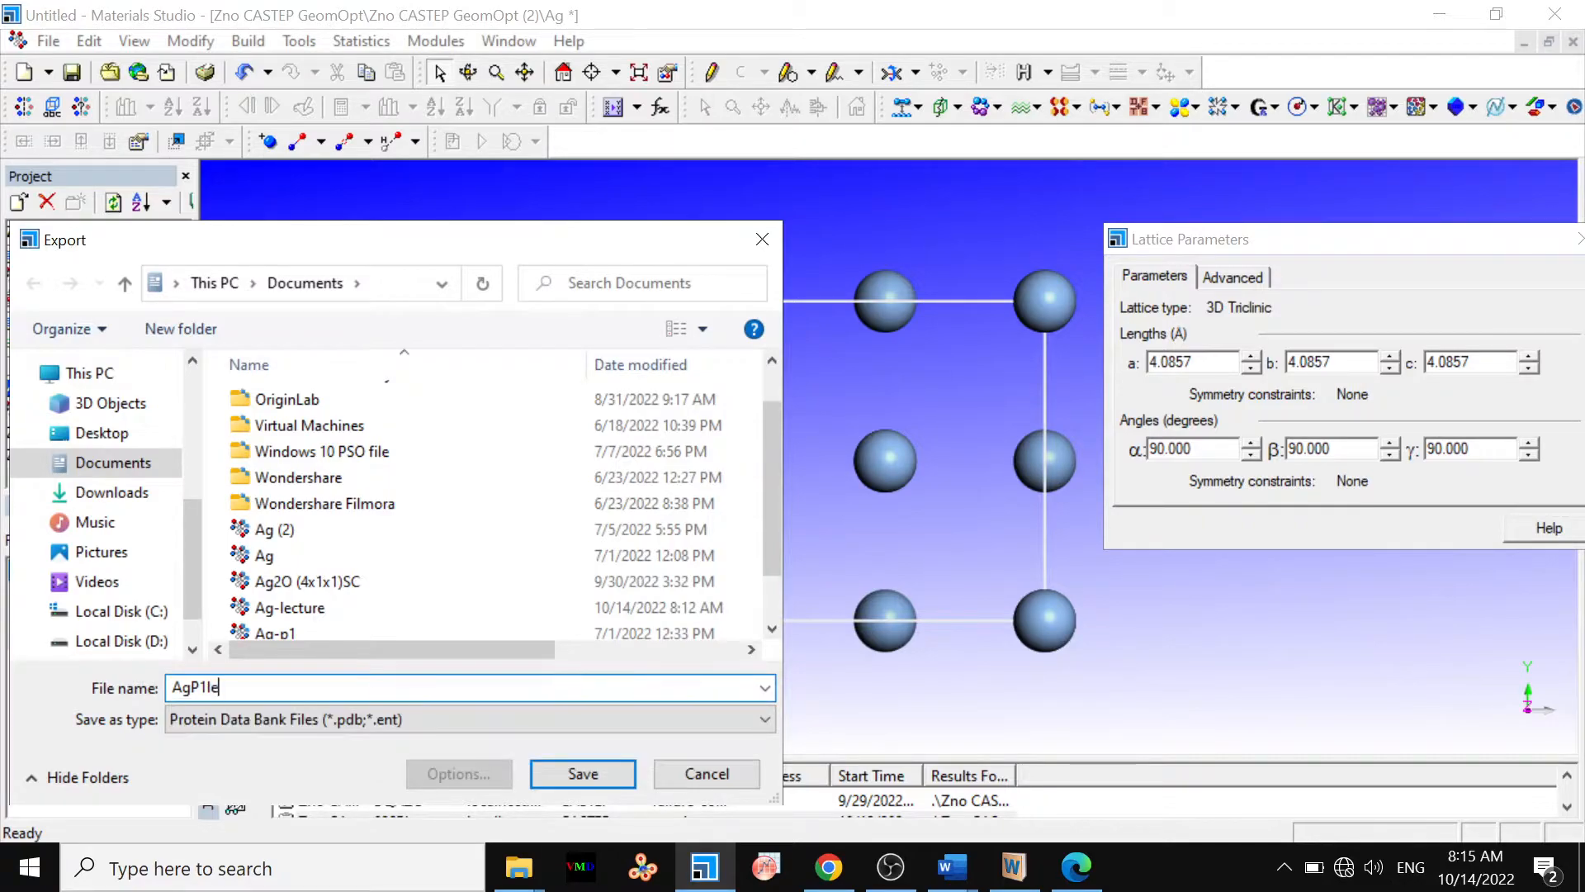
pyautogui.write('cture')
pyautogui.press('Return')
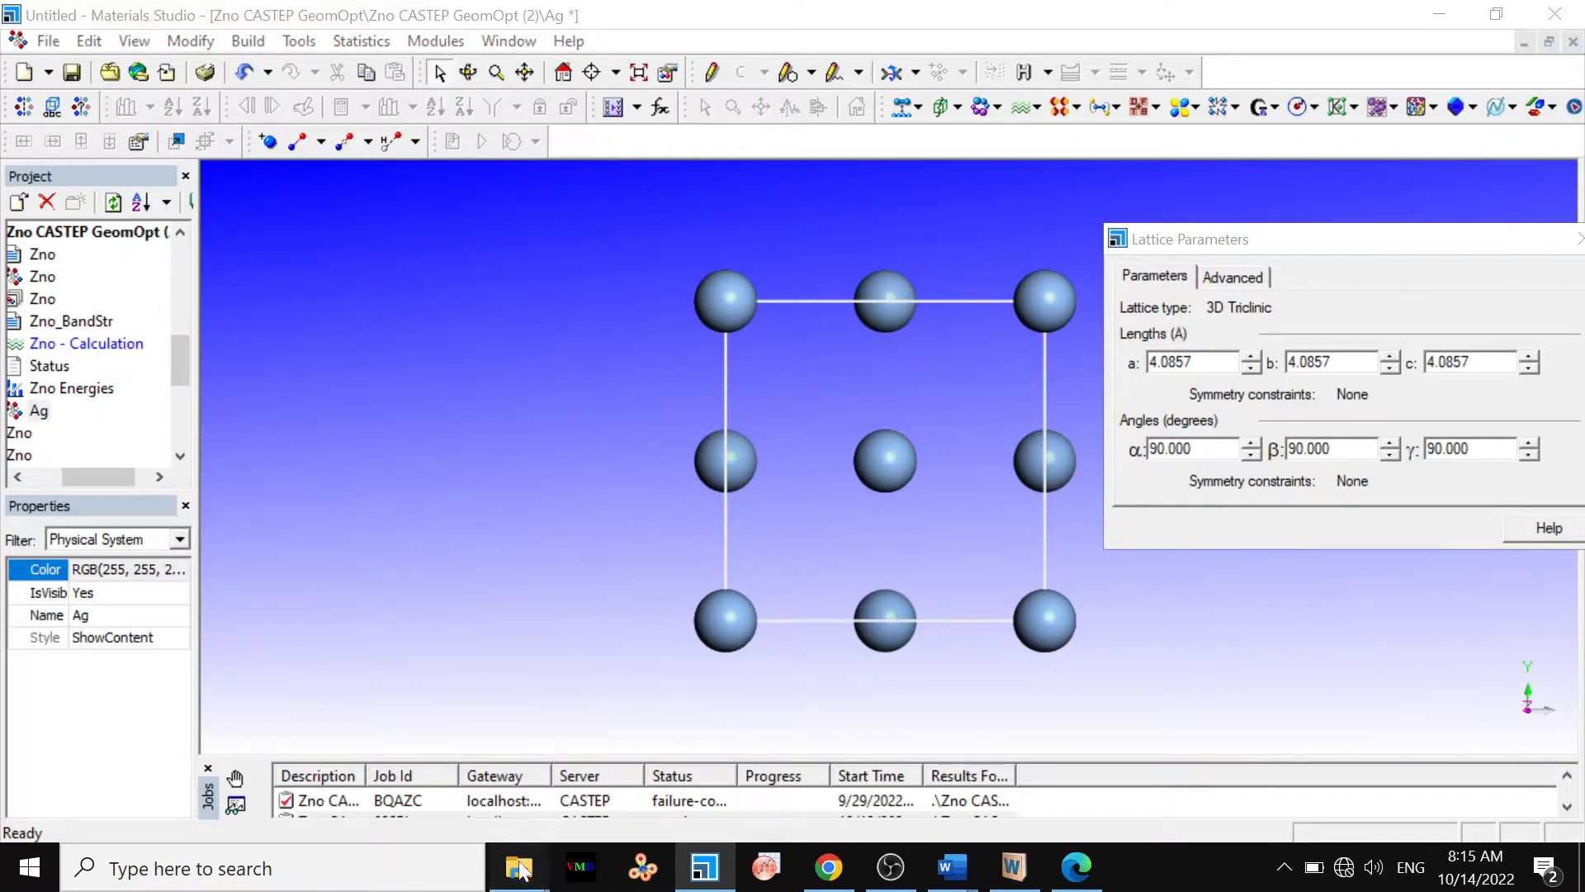
# Step: Switch to File Explorer and bring the AgP1lecture file from Documents into the Materials Studio project
pyautogui.moveTo(518, 866)
pyautogui.click(441, 799)
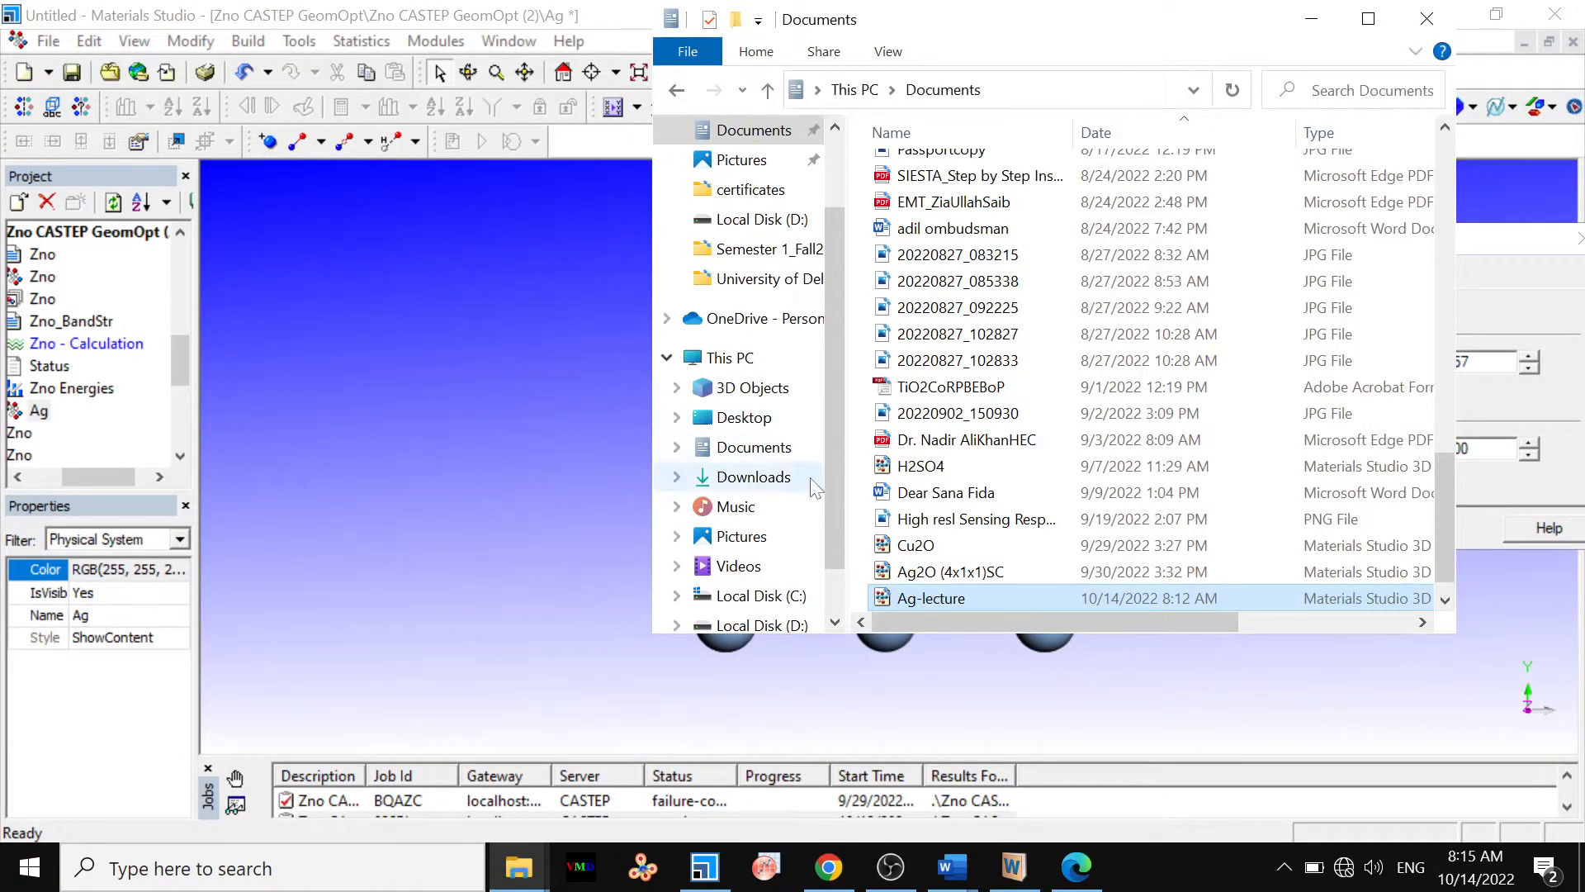
pyautogui.click(1445, 600)
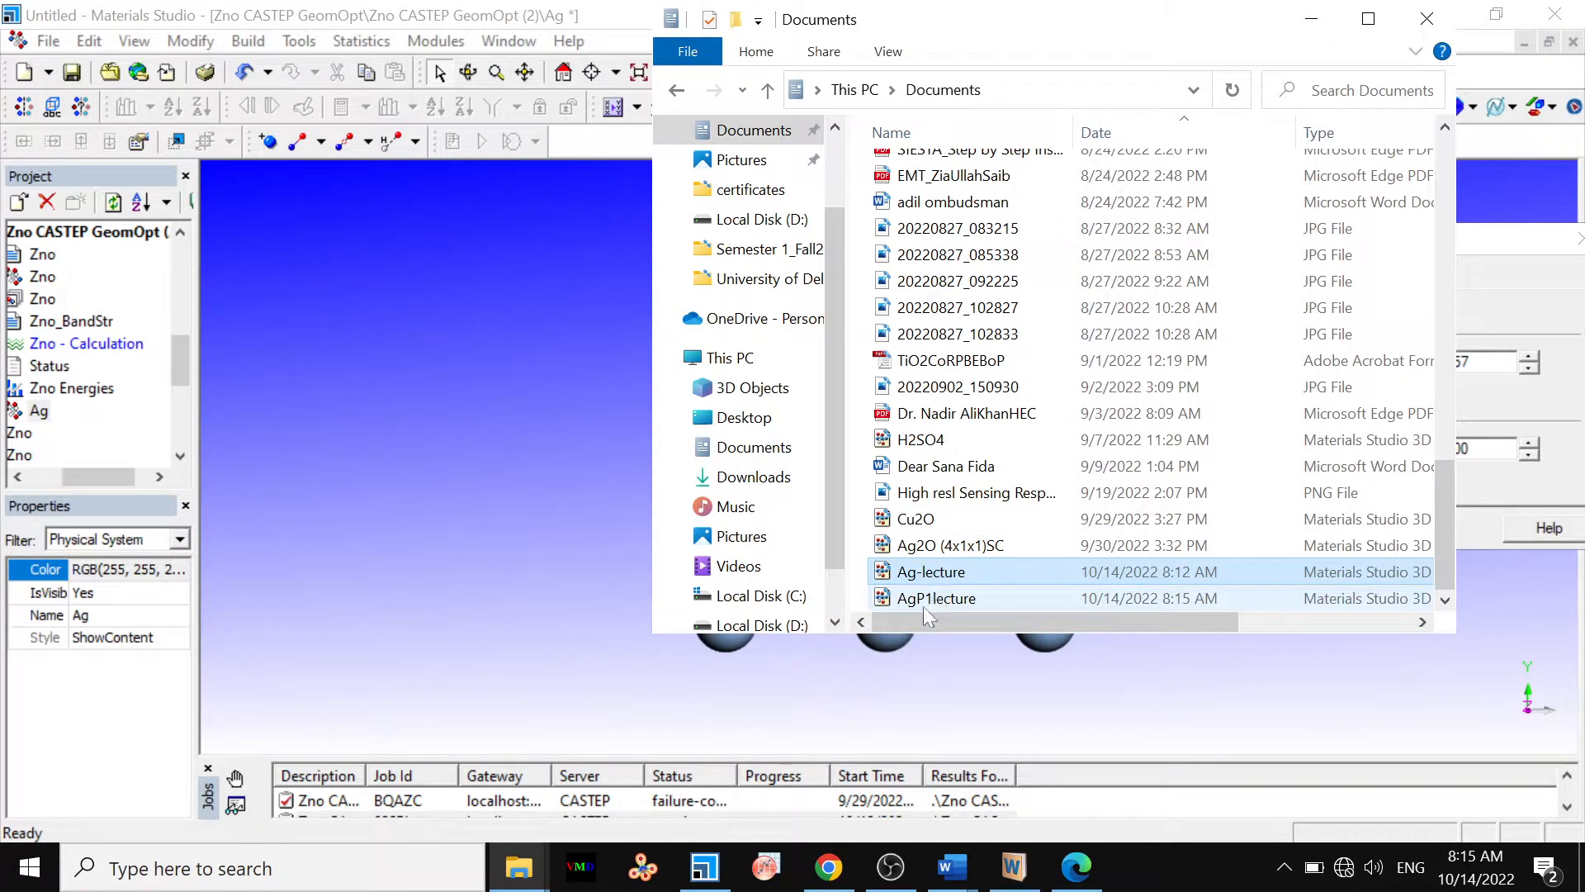
pyautogui.moveTo(925, 600); pyautogui.dragTo(528, 603)
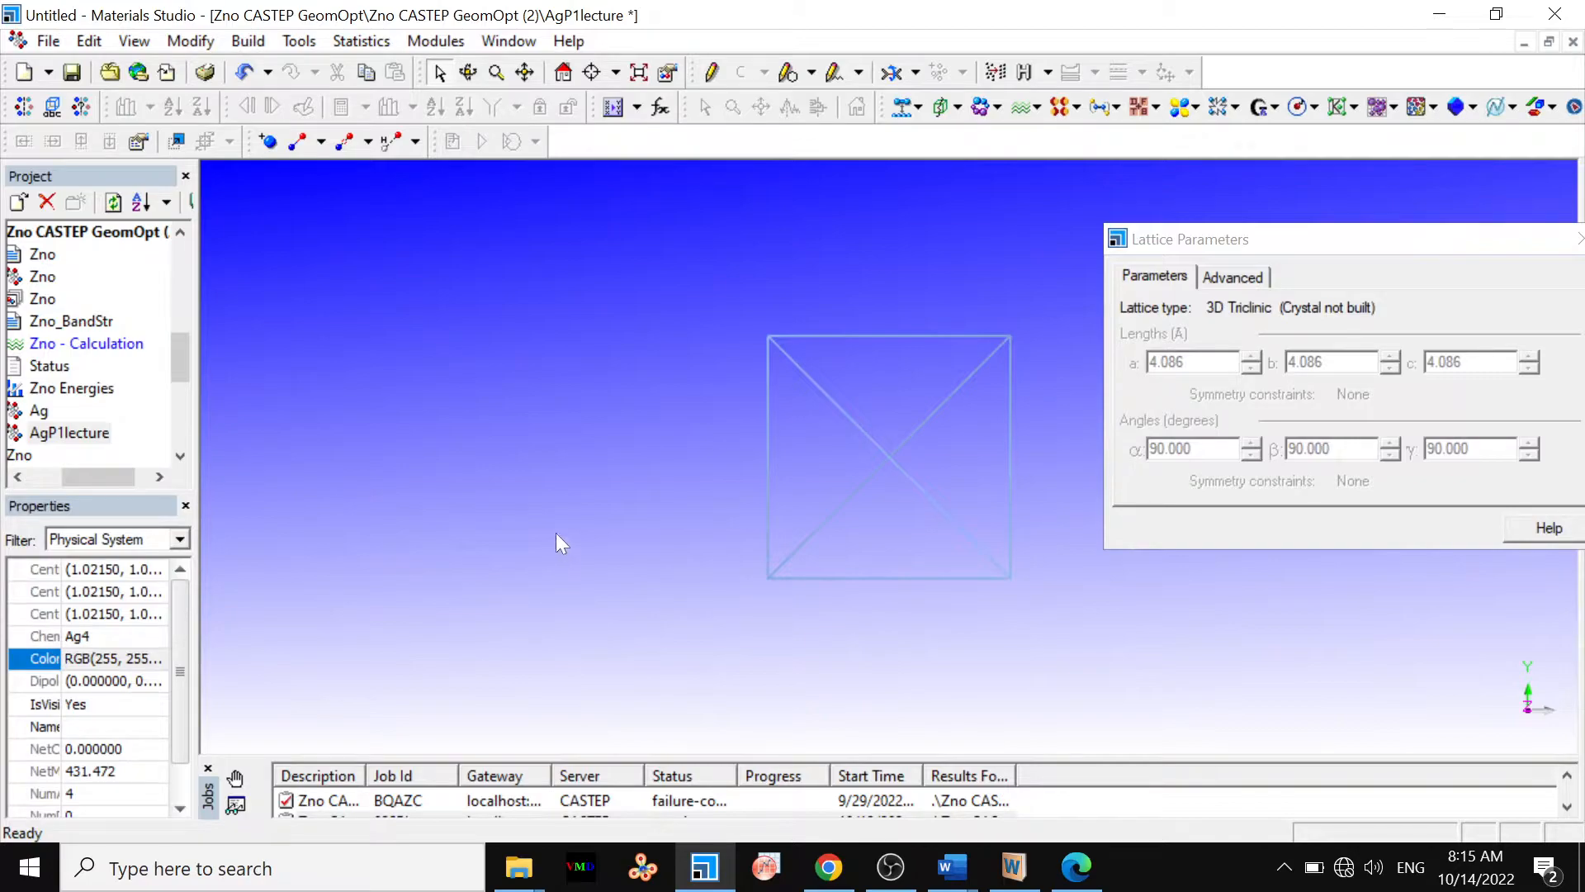
# Step: Display the AgP1lecture structure in ball-and-stick style with a stick radius of 0.1
pyautogui.rightClick(471, 422)
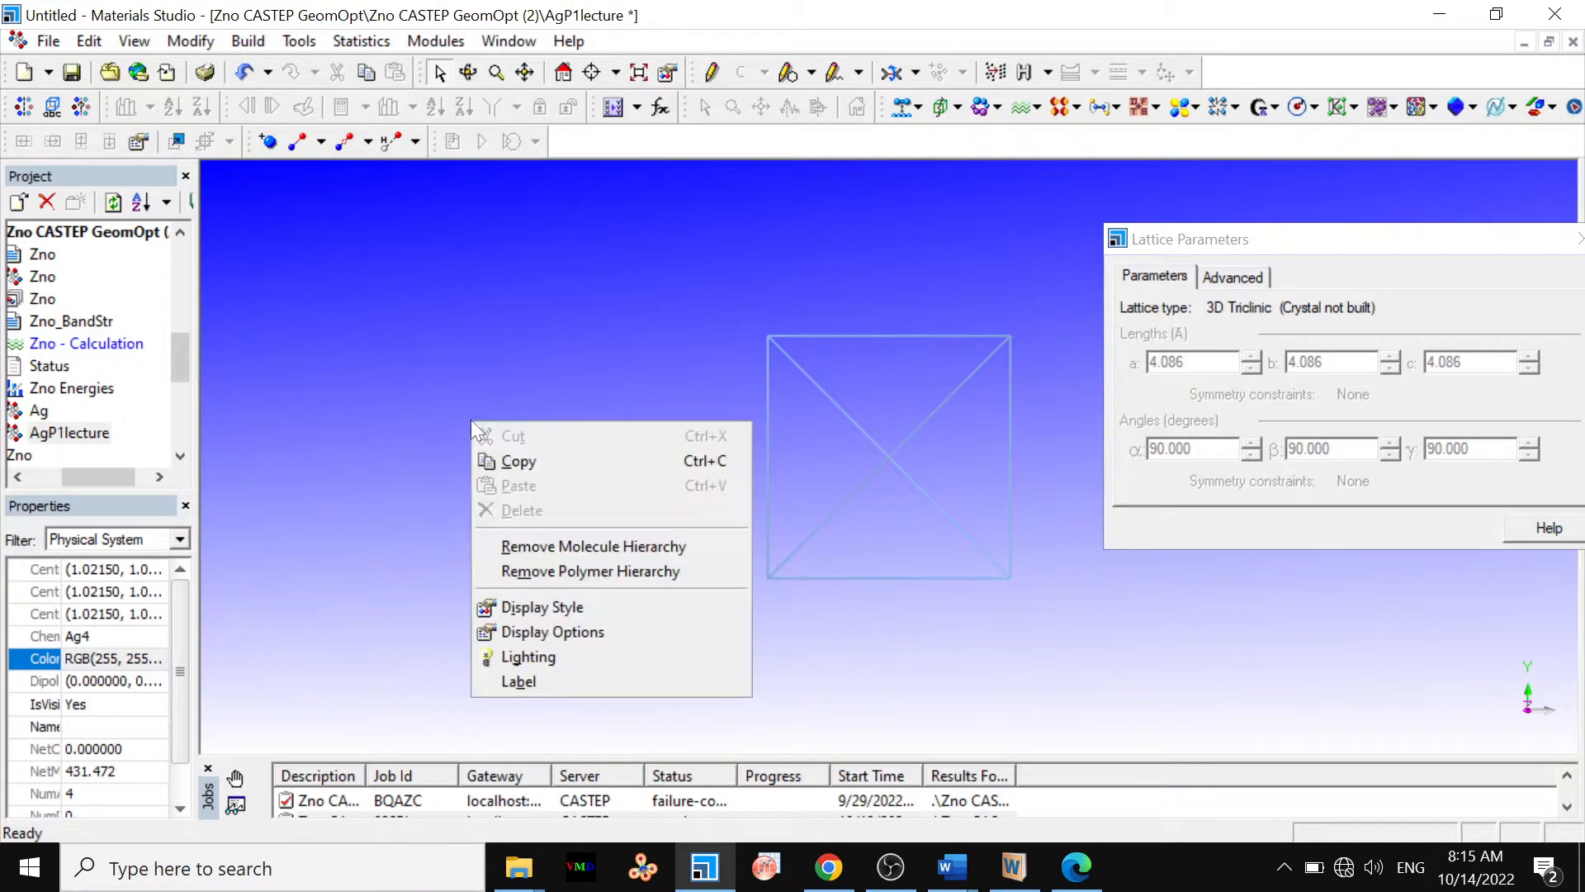
pyautogui.click(537, 609)
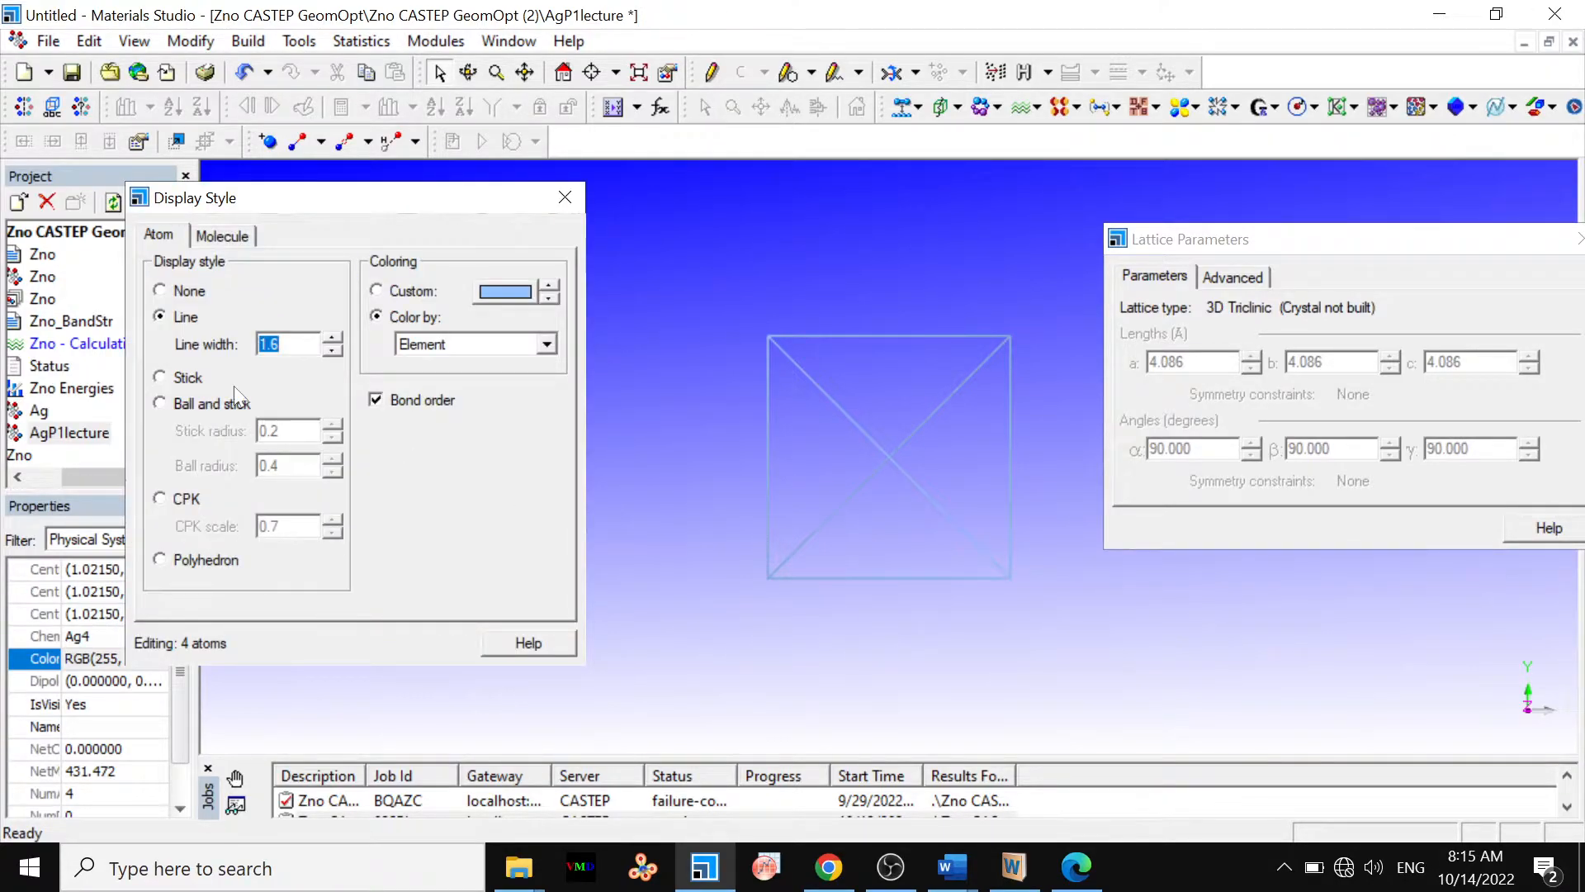
pyautogui.click(221, 402)
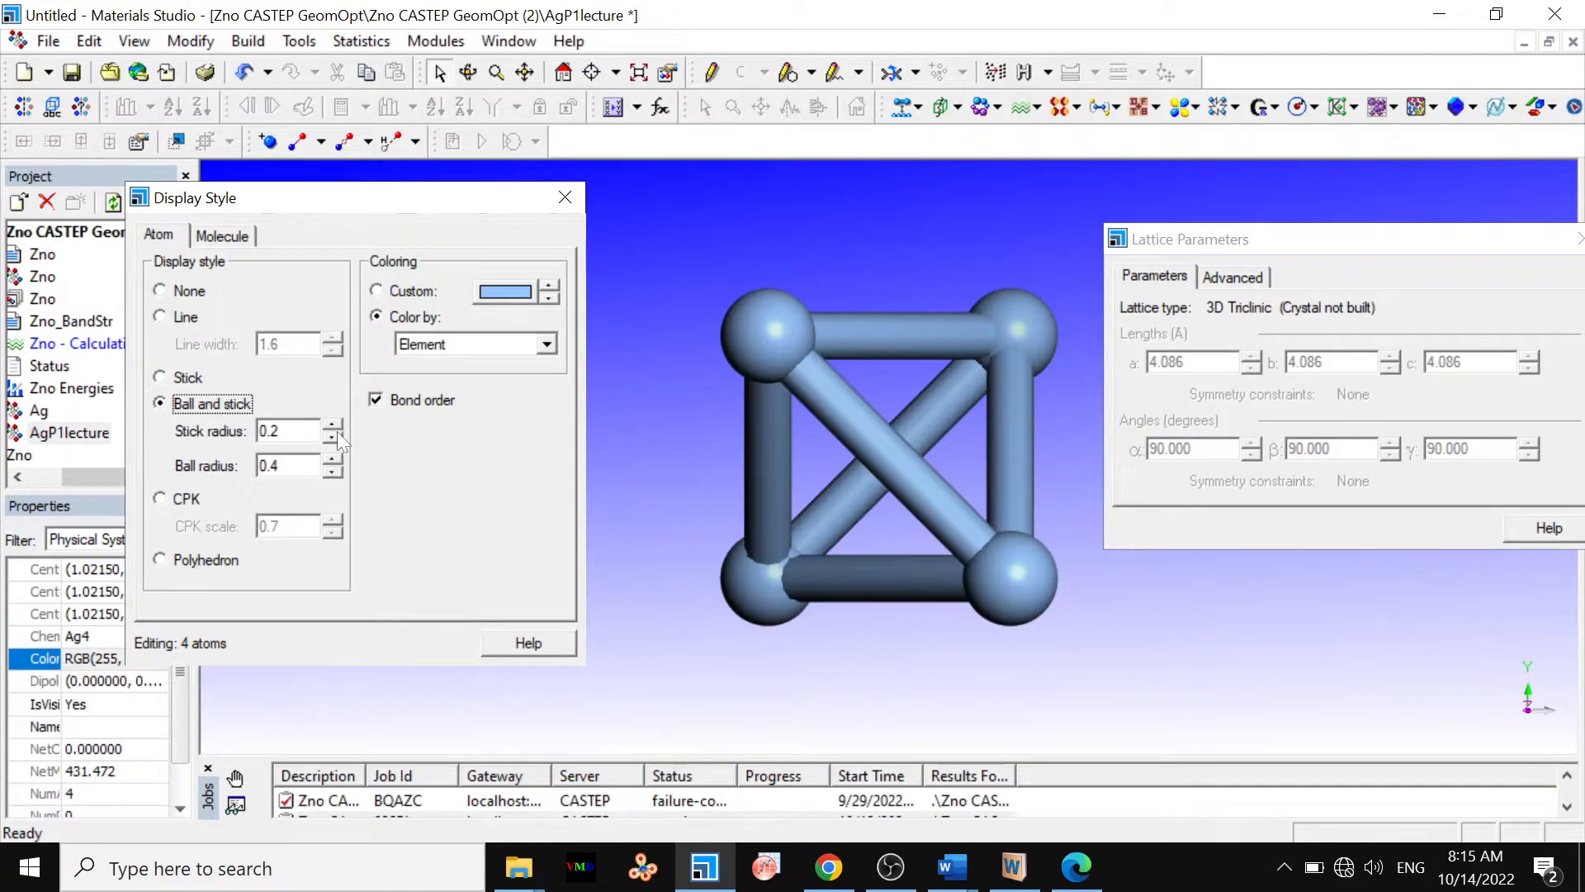
pyautogui.click(335, 437)
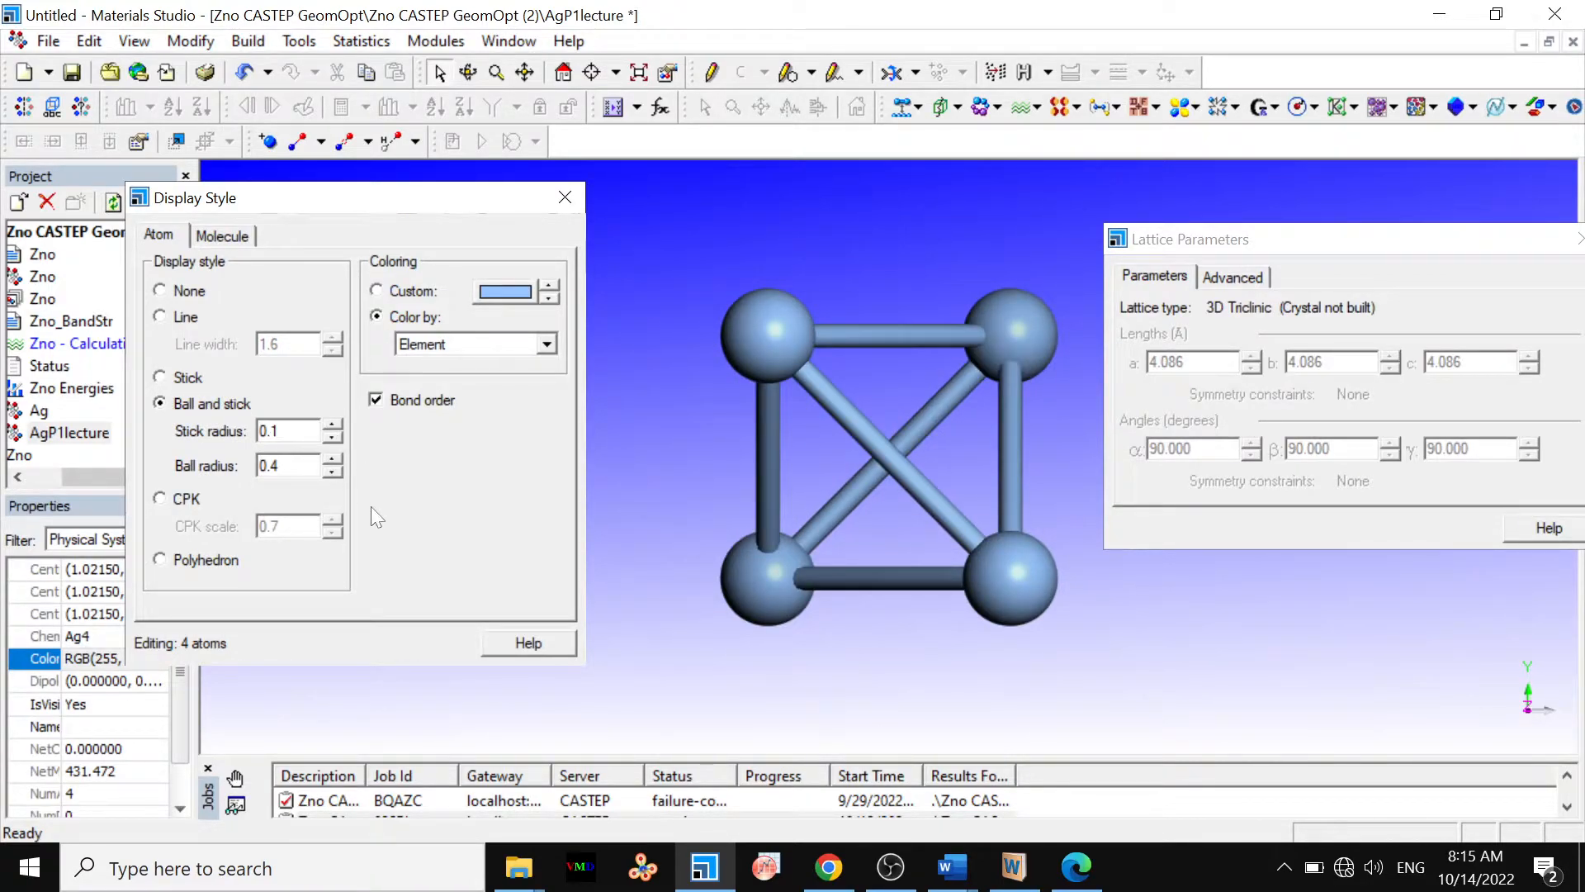
pyautogui.click(565, 199)
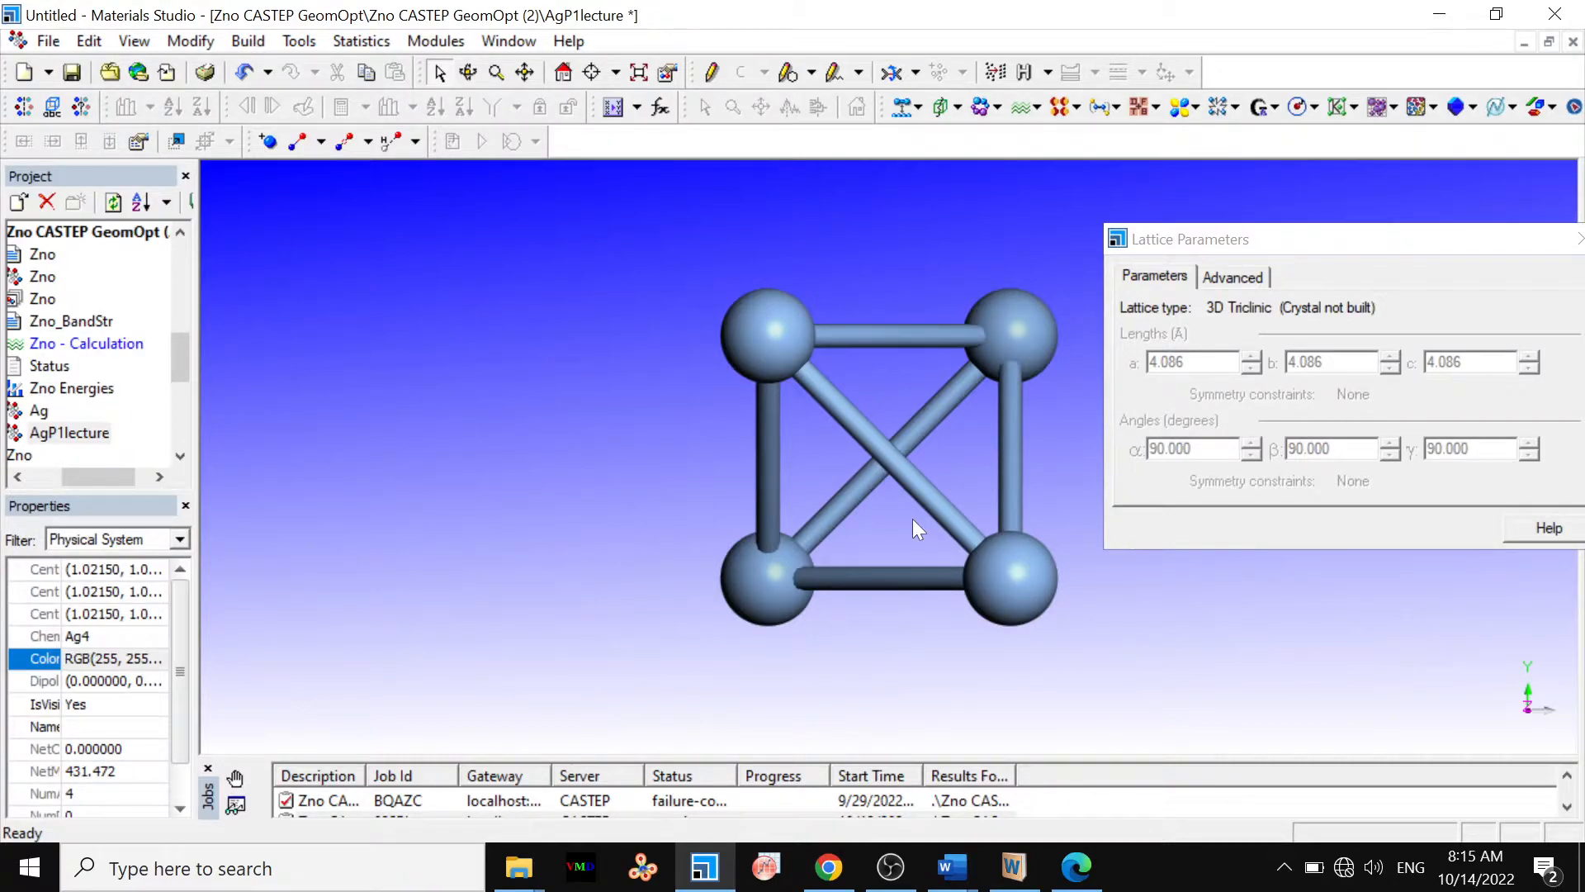
# Step: Minimize Materials Studio, open the AgP1lecture file from File Explorer in WordPad to examine its cell and atom coordinates, and close it
pyautogui.click(1441, 16)
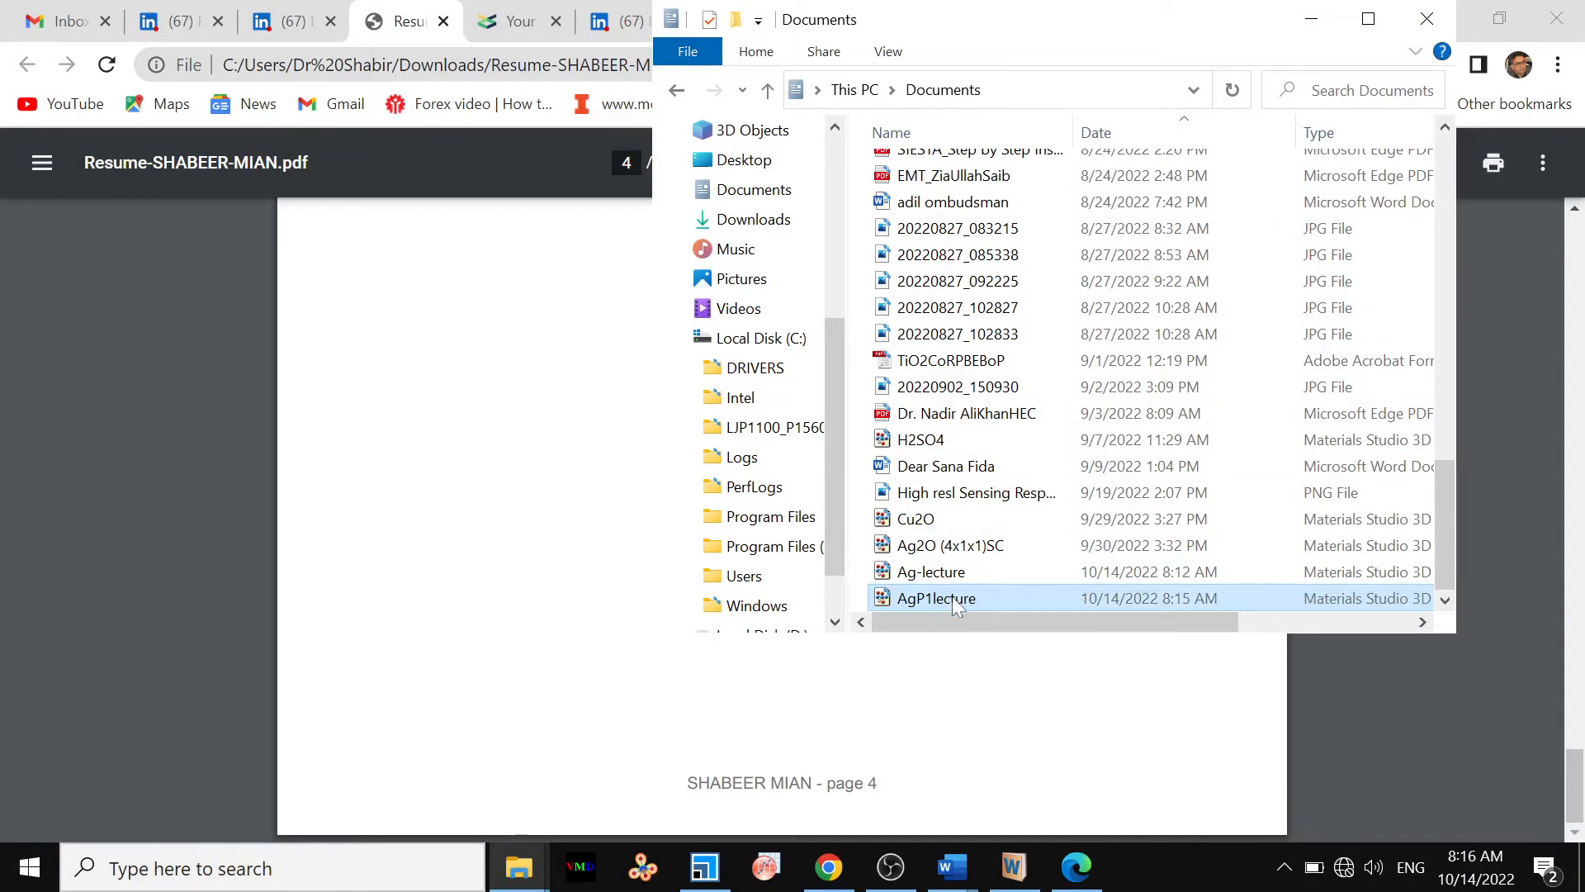
pyautogui.rightClick(959, 621)
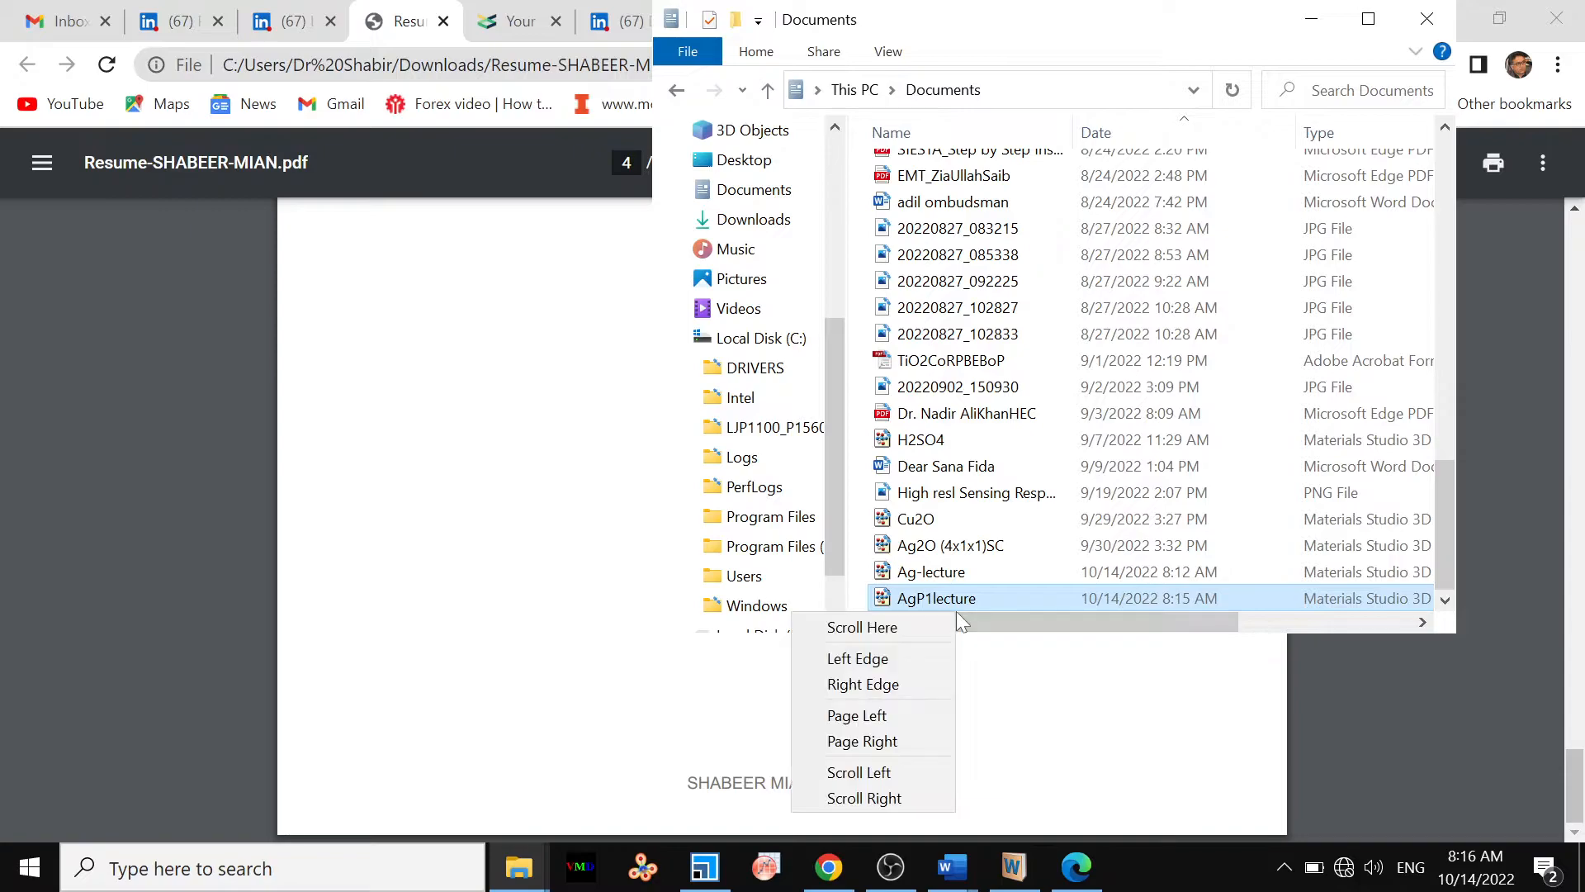
pyautogui.doubleClick(959, 589)
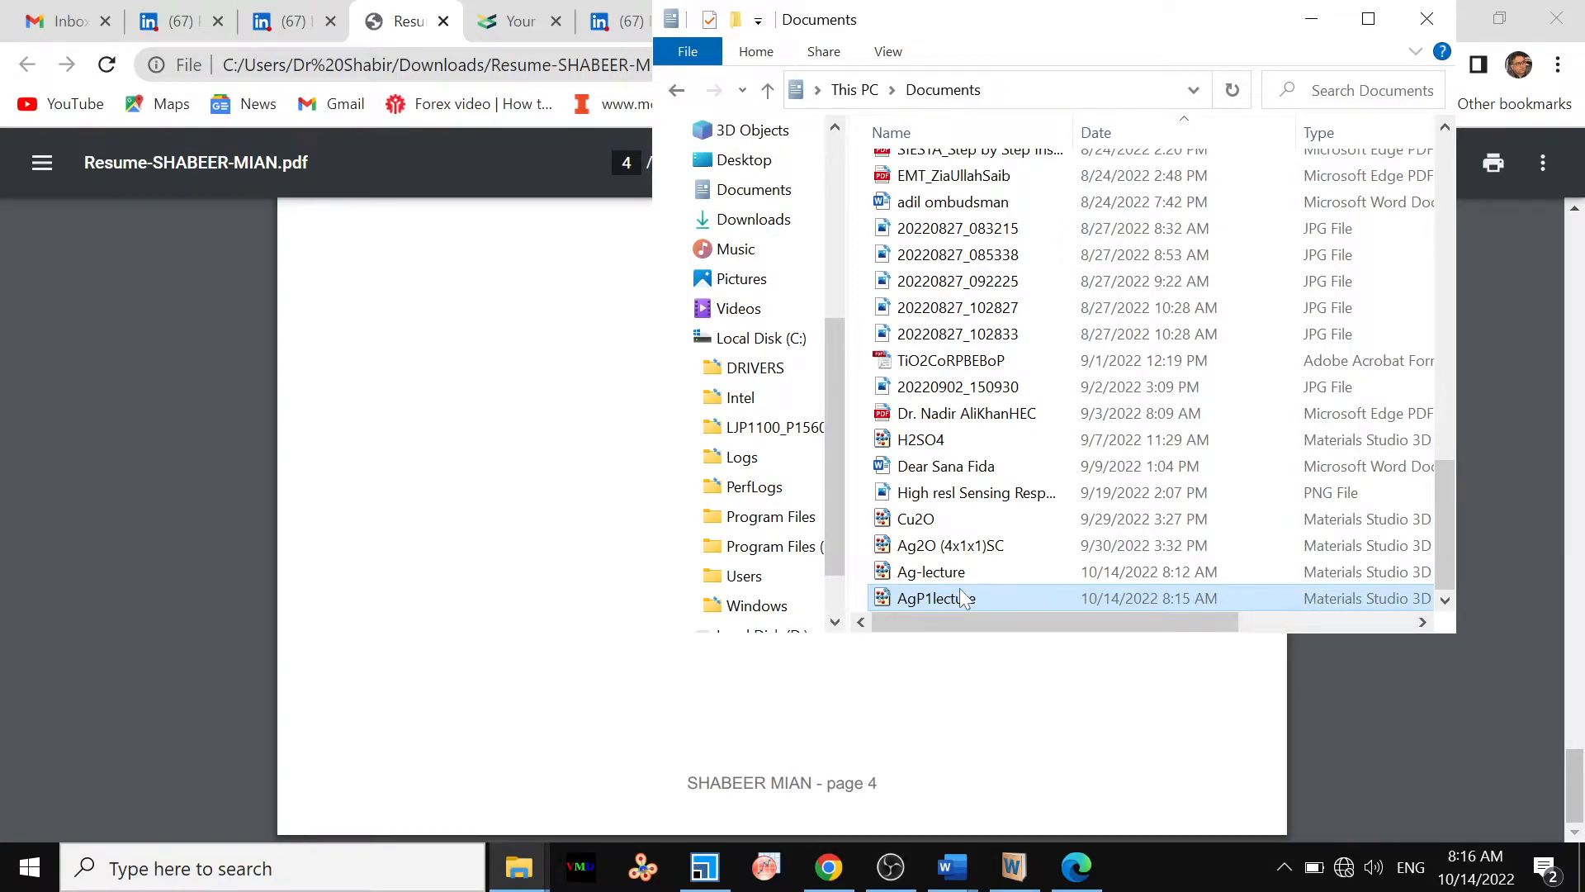
pyautogui.rightClick(959, 590)
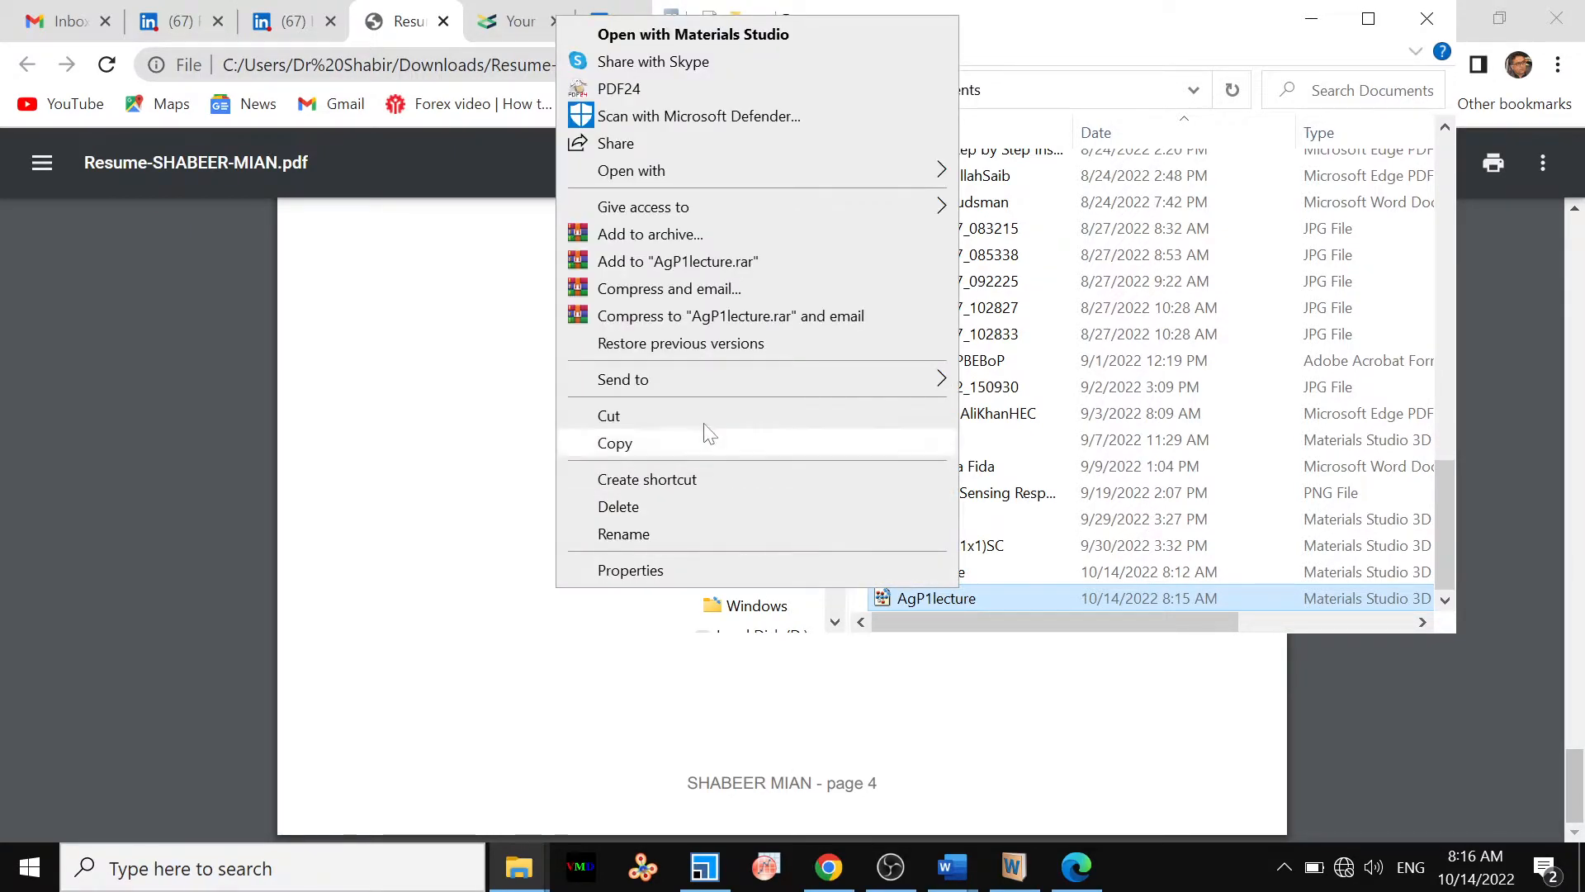
pyautogui.moveTo(746, 175)
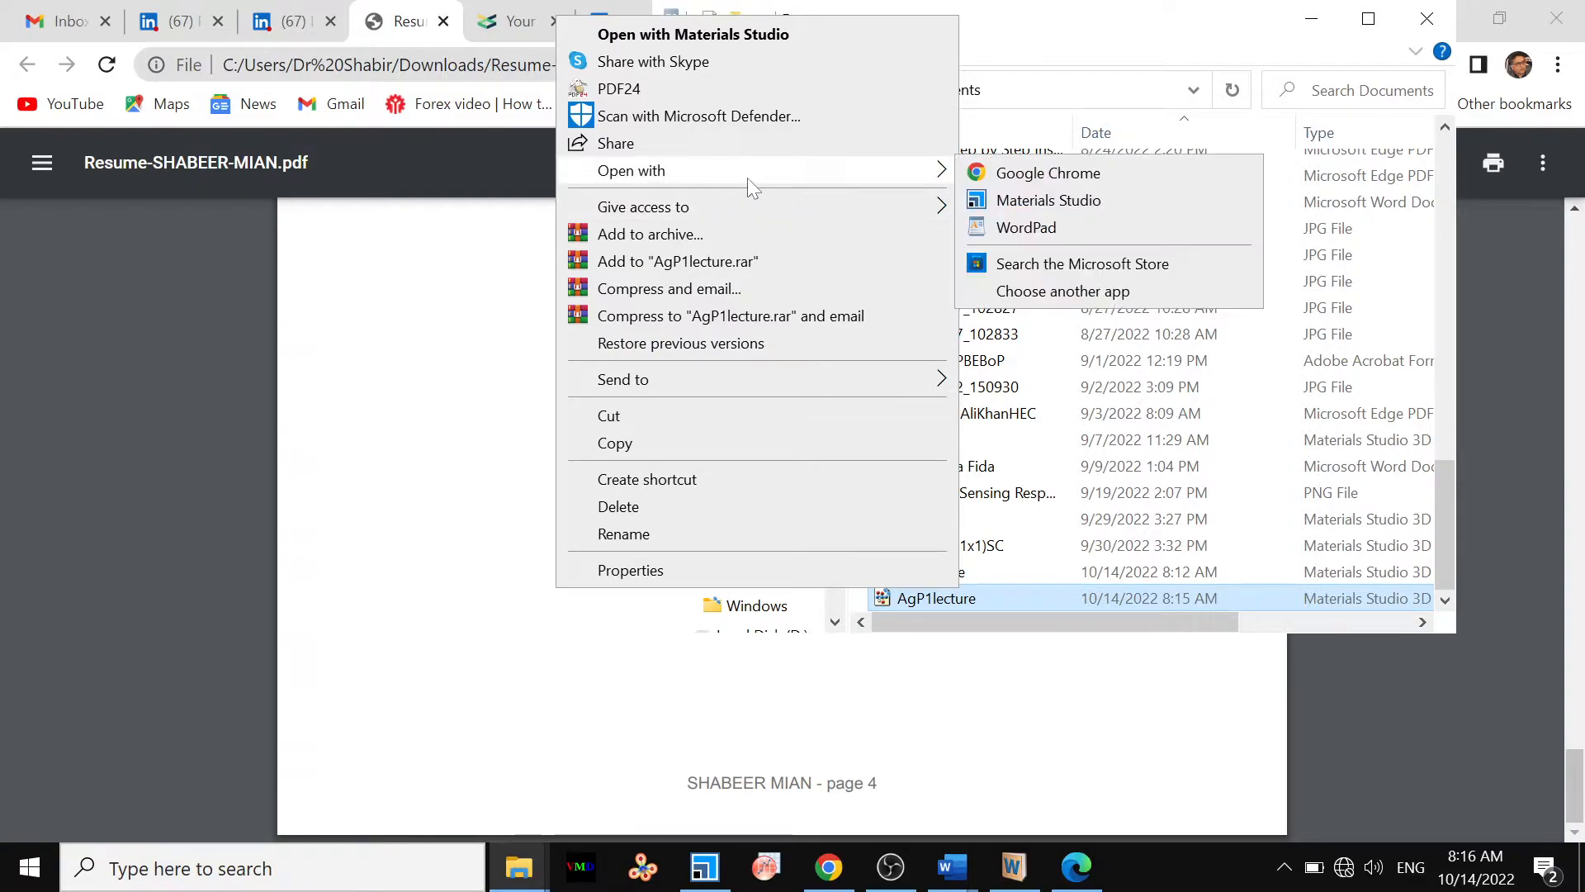
pyautogui.click(987, 226)
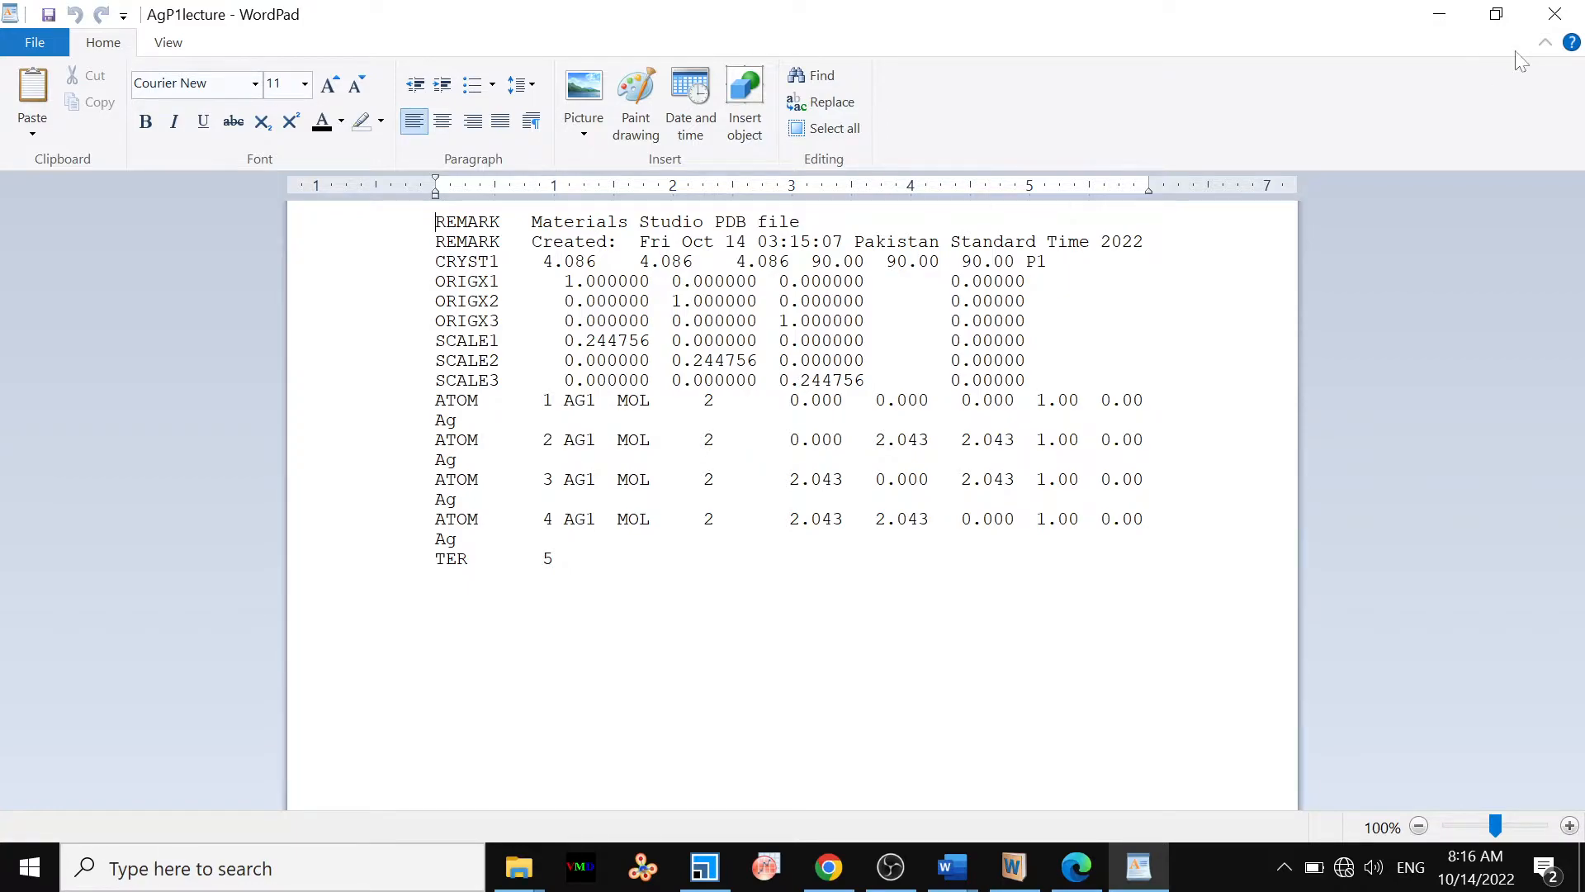
pyautogui.click(1555, 14)
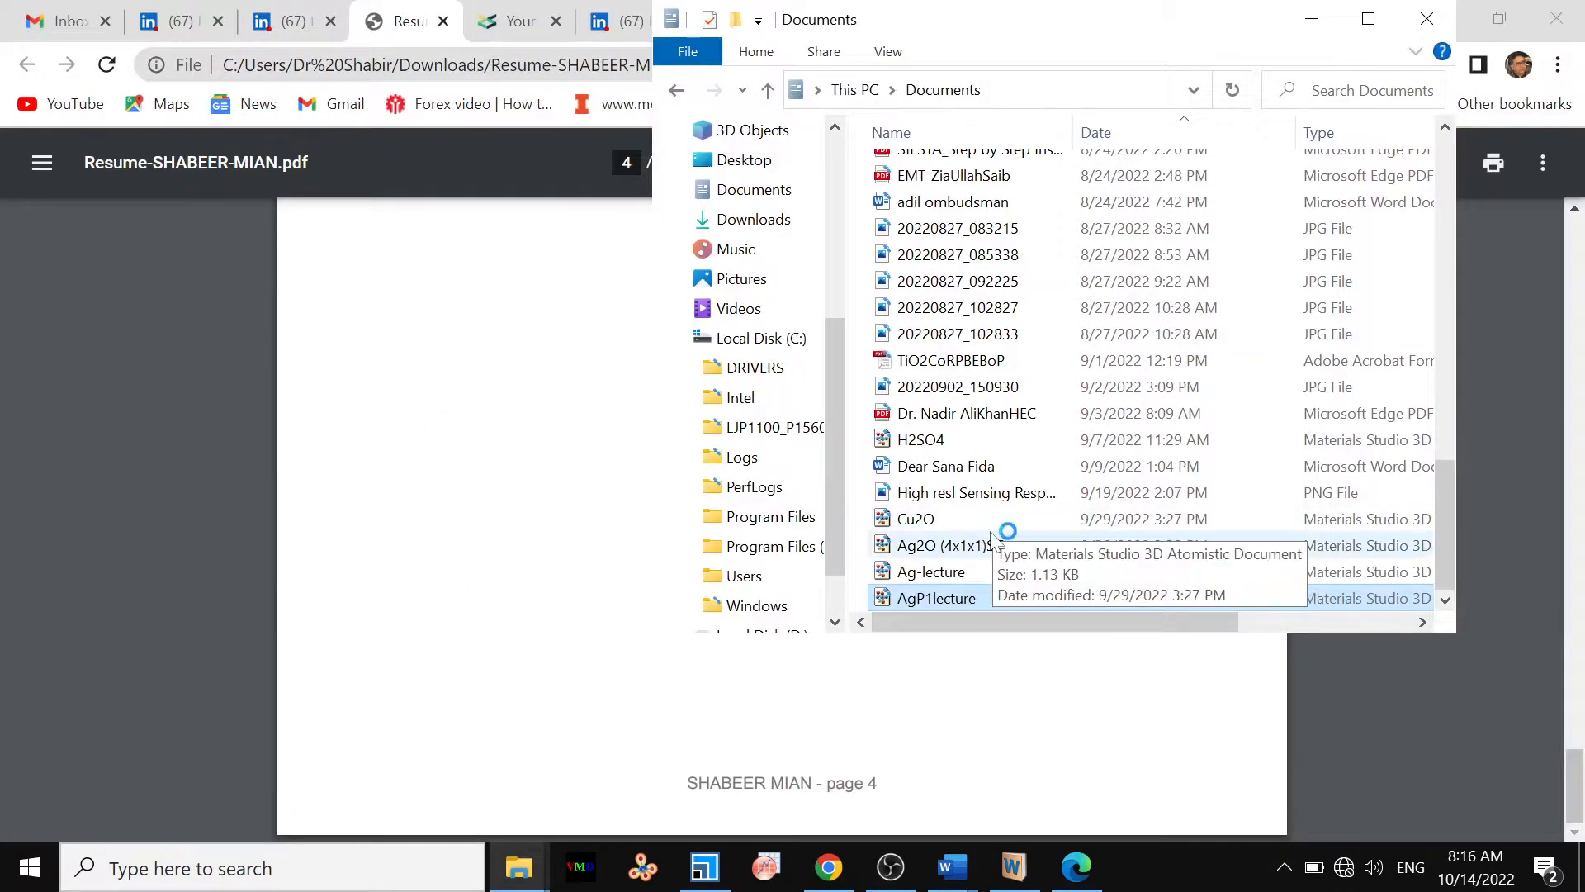
pyautogui.click(1319, 11)
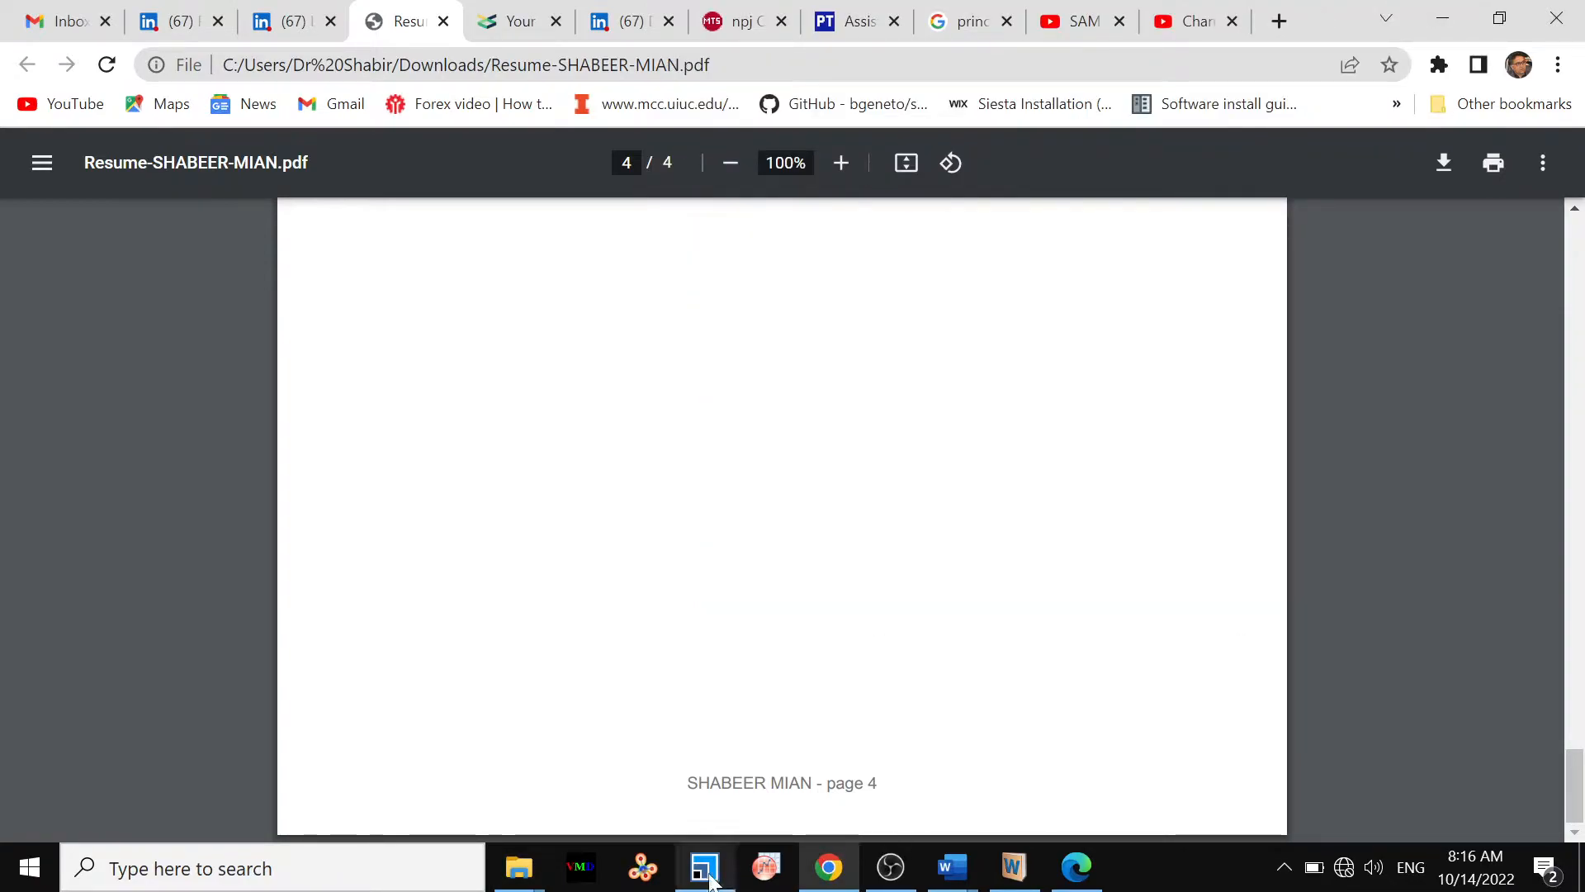
# Step: Switch to VESTA and load the AgP1lecture file from the Documents folder into it
pyautogui.click(644, 869)
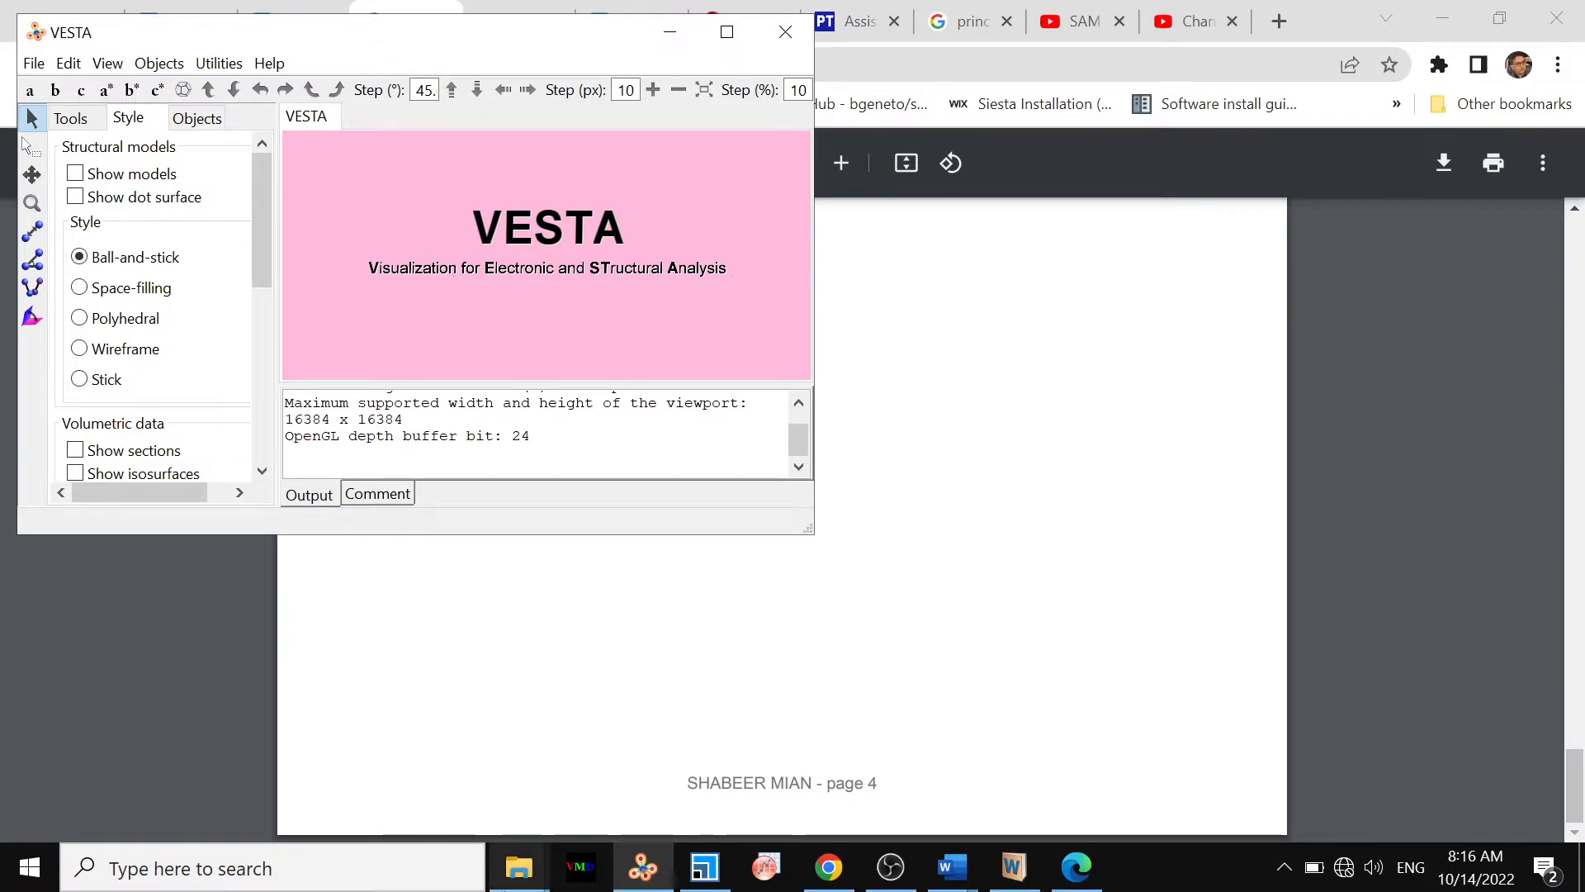
pyautogui.moveTo(518, 867)
pyautogui.click(437, 811)
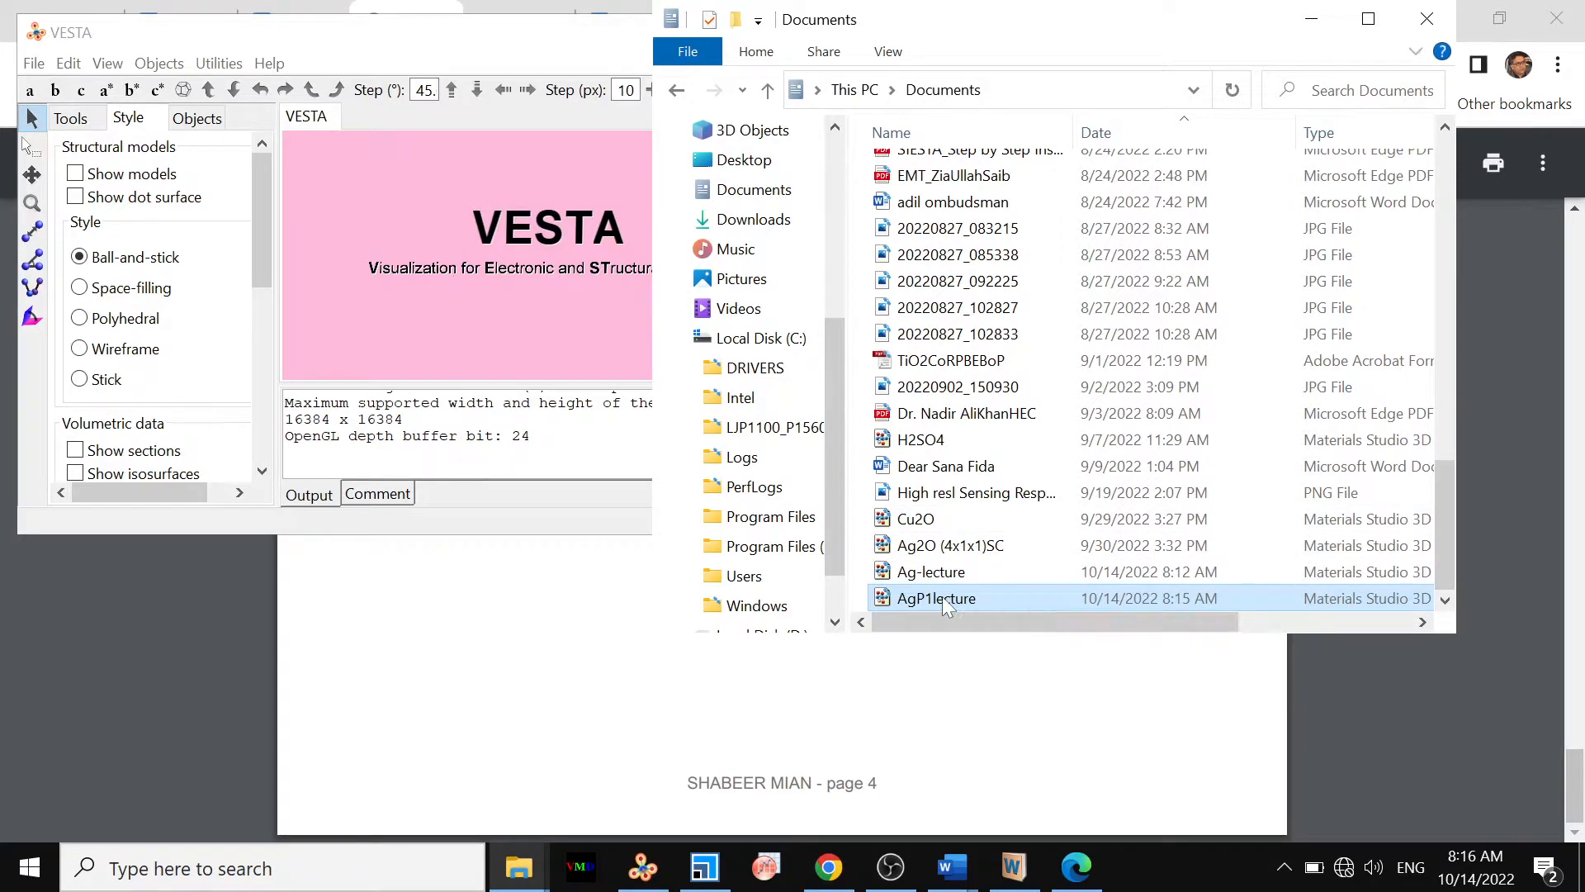
pyautogui.moveTo(943, 597); pyautogui.dragTo(564, 381)
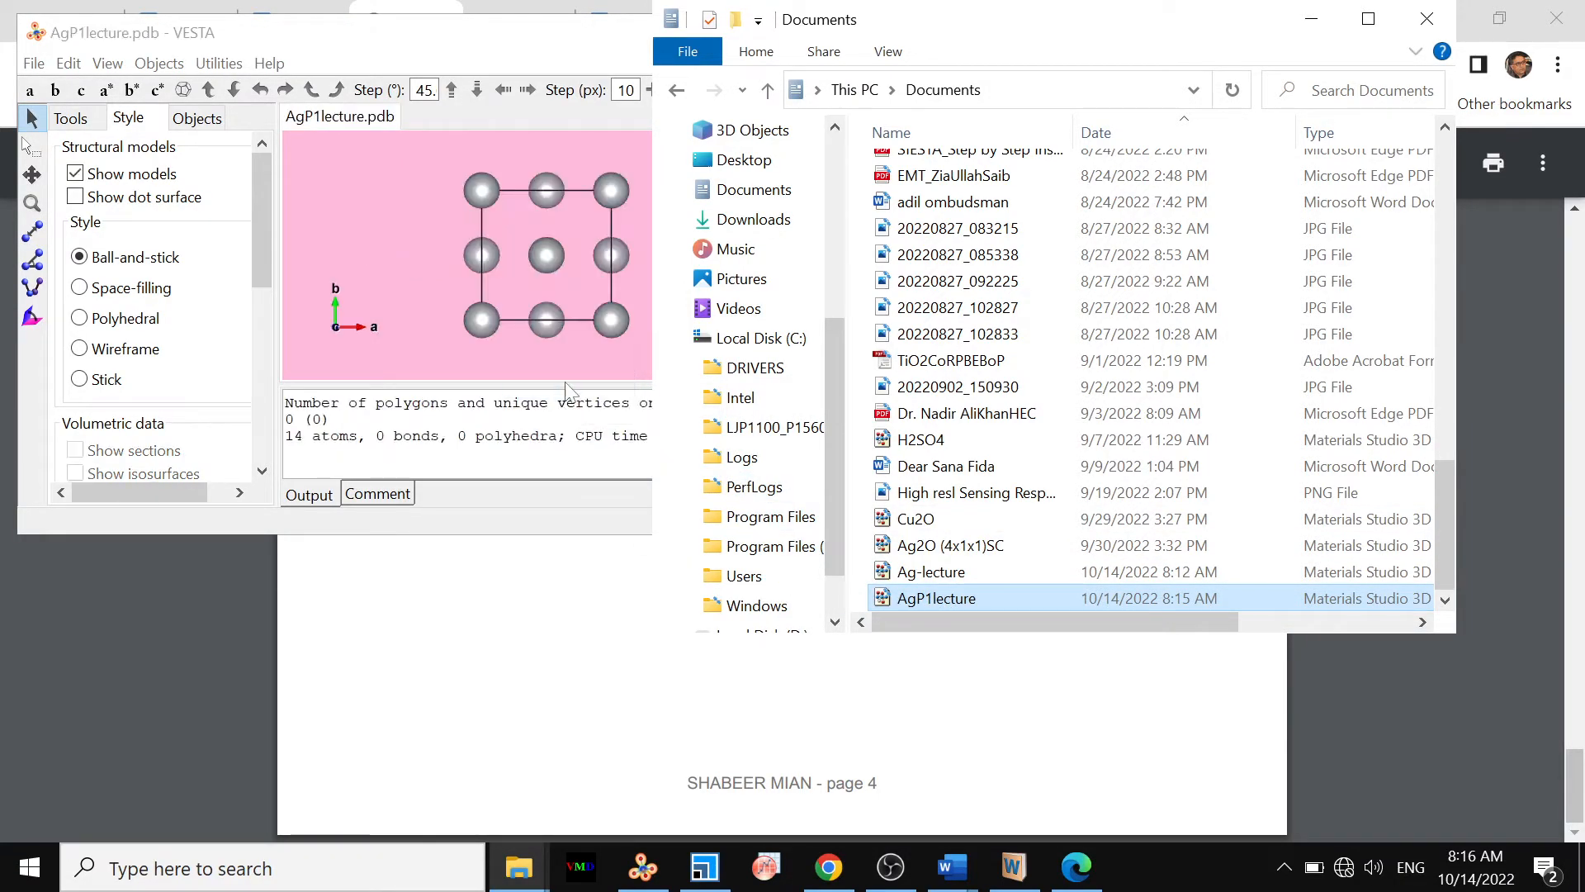
# Step: Minimize File Explorer, switch to Materials Studio, minimize the AgP1lecture document to reveal the Ag crystal, and close the Lattice Parameters dialog
pyautogui.click(1321, 21)
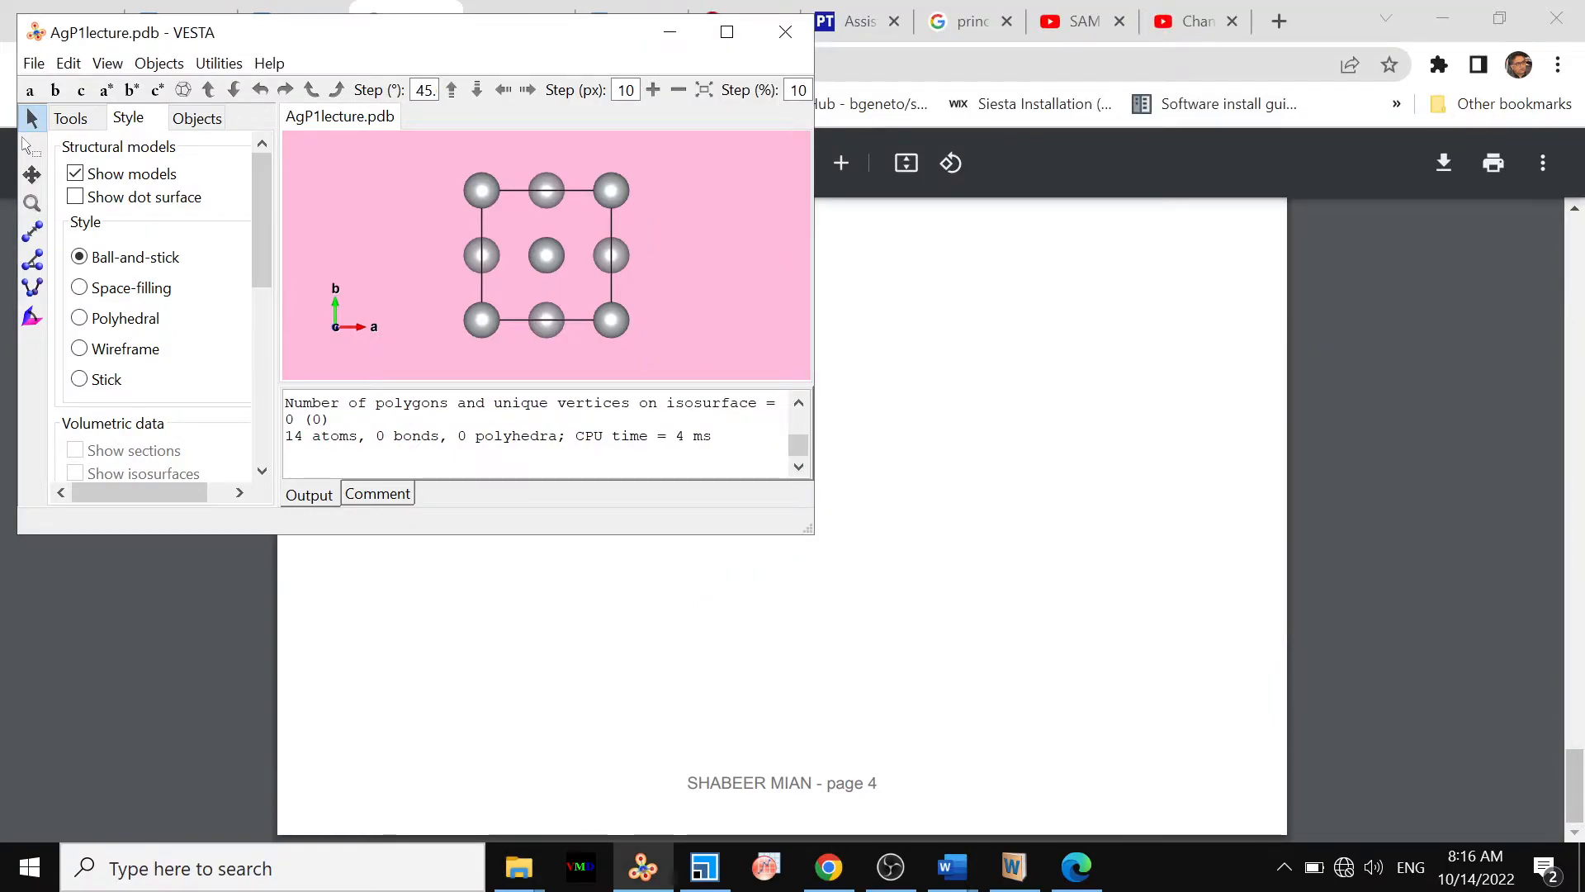
pyautogui.click(704, 867)
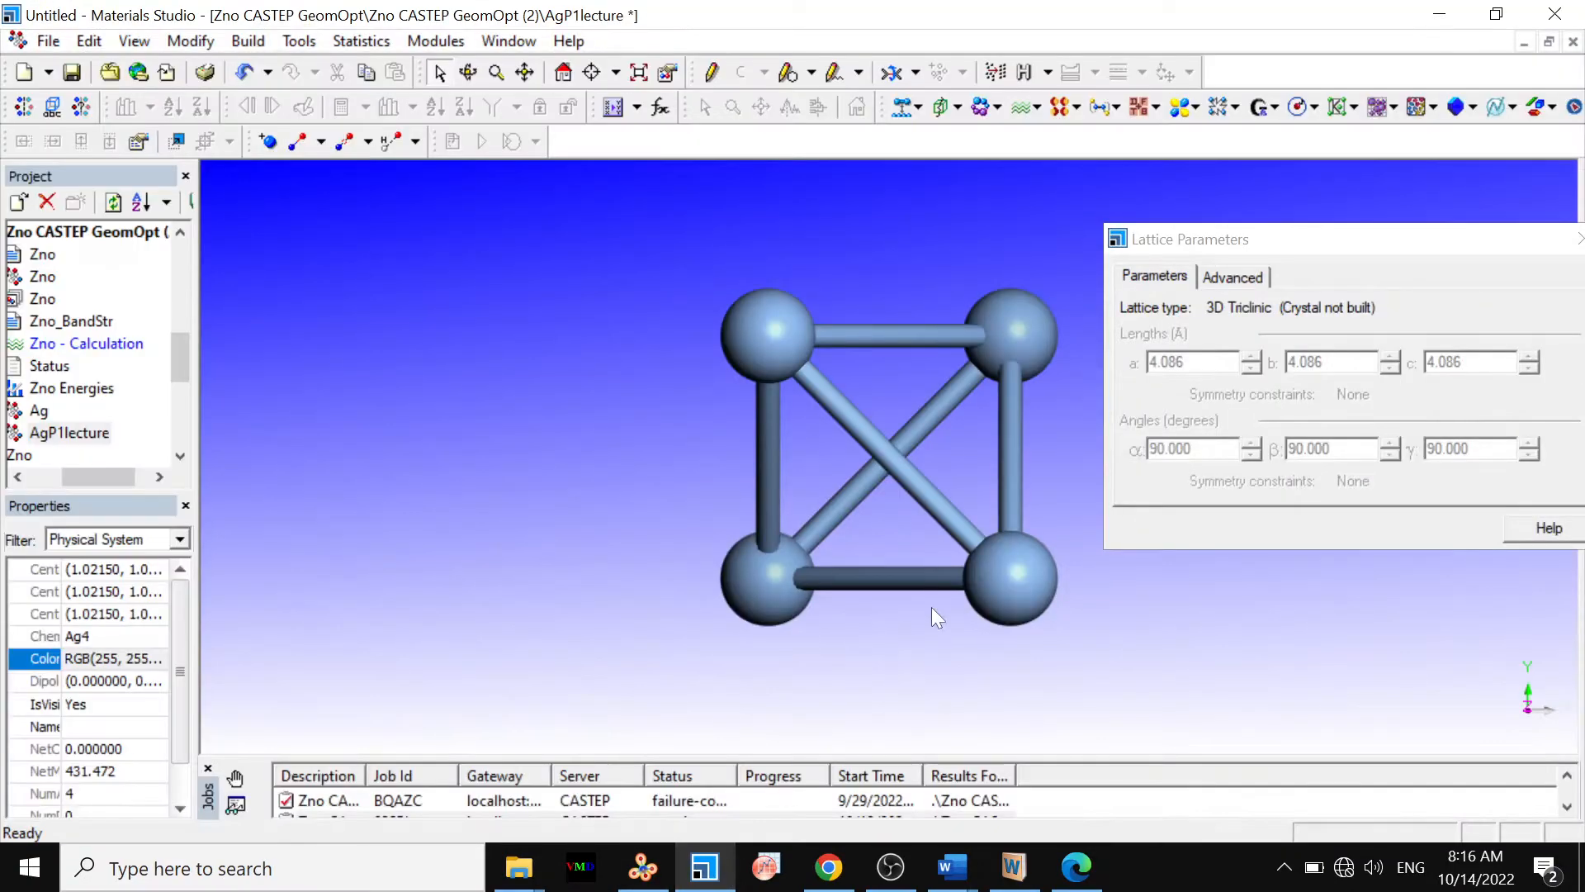
pyautogui.click(1524, 41)
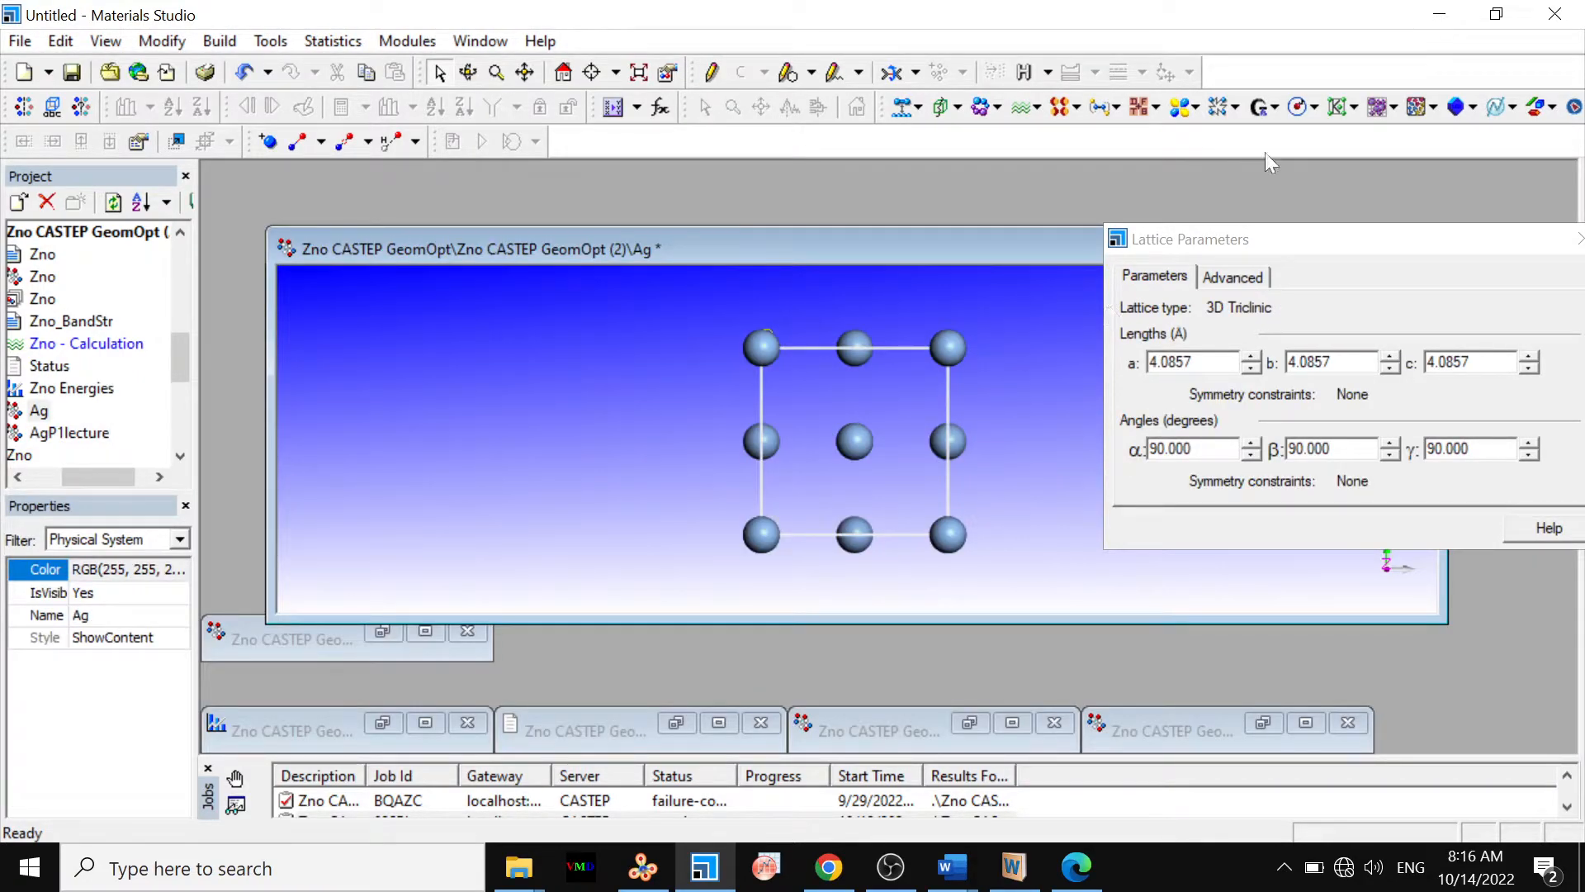
pyautogui.moveTo(1478, 240); pyautogui.dragTo(1415, 247)
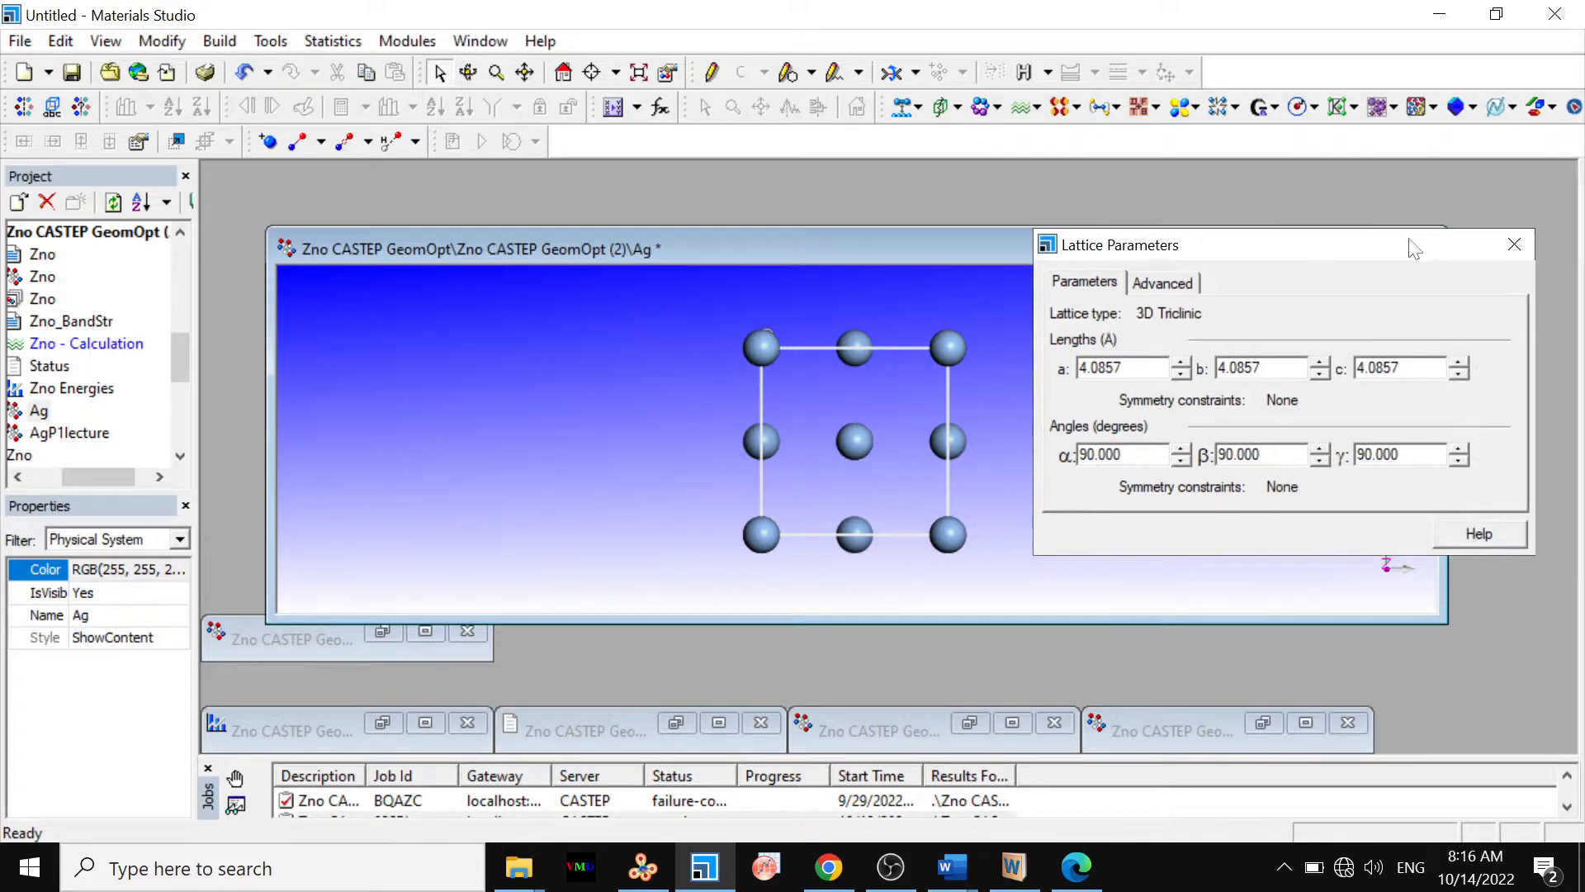
pyautogui.click(1514, 245)
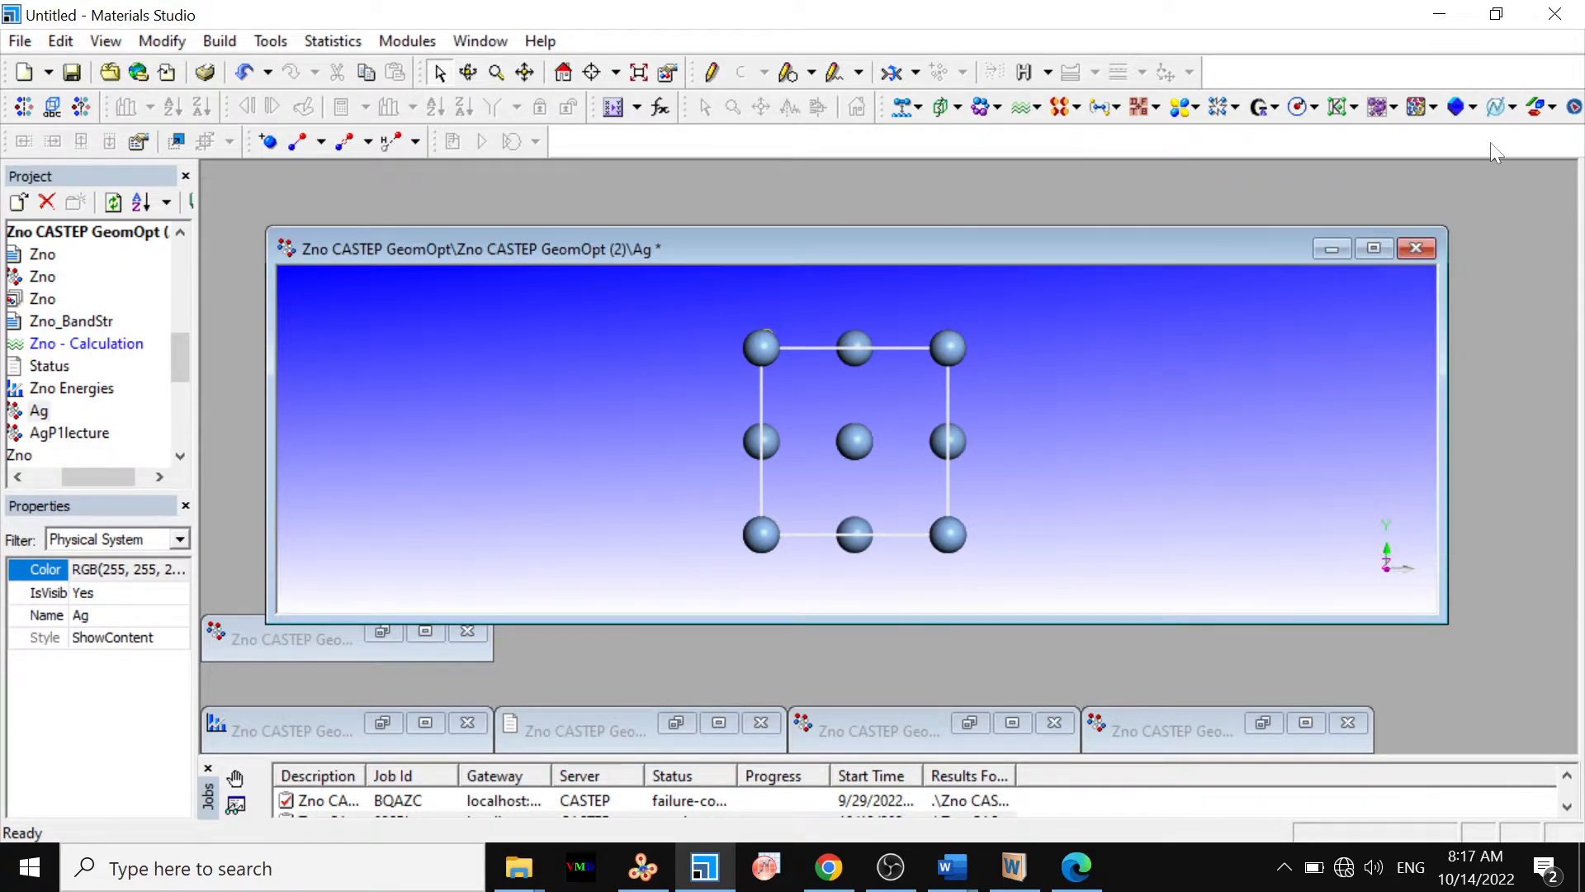
# Step: Shrink the Materials Studio window and place it beside VESTA to compare the Ag crystal with the AgP1lecture structure
pyautogui.click(1496, 14)
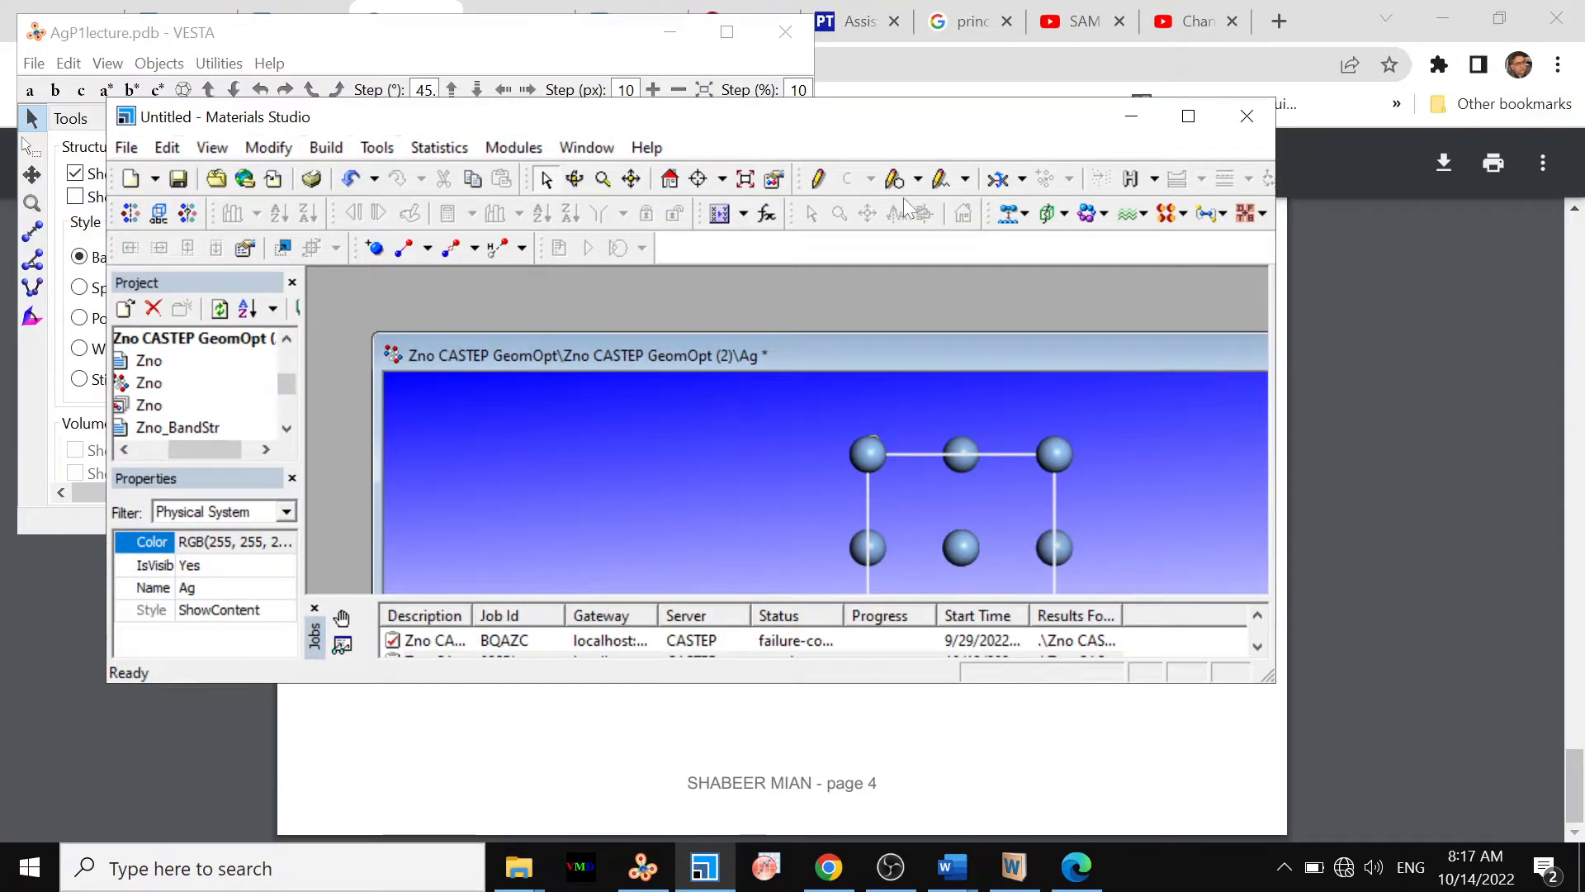
pyautogui.moveTo(799, 355); pyautogui.dragTo(686, 280)
pyautogui.moveTo(757, 127); pyautogui.dragTo(1137, 104)
pyautogui.doubleClick(581, 38)
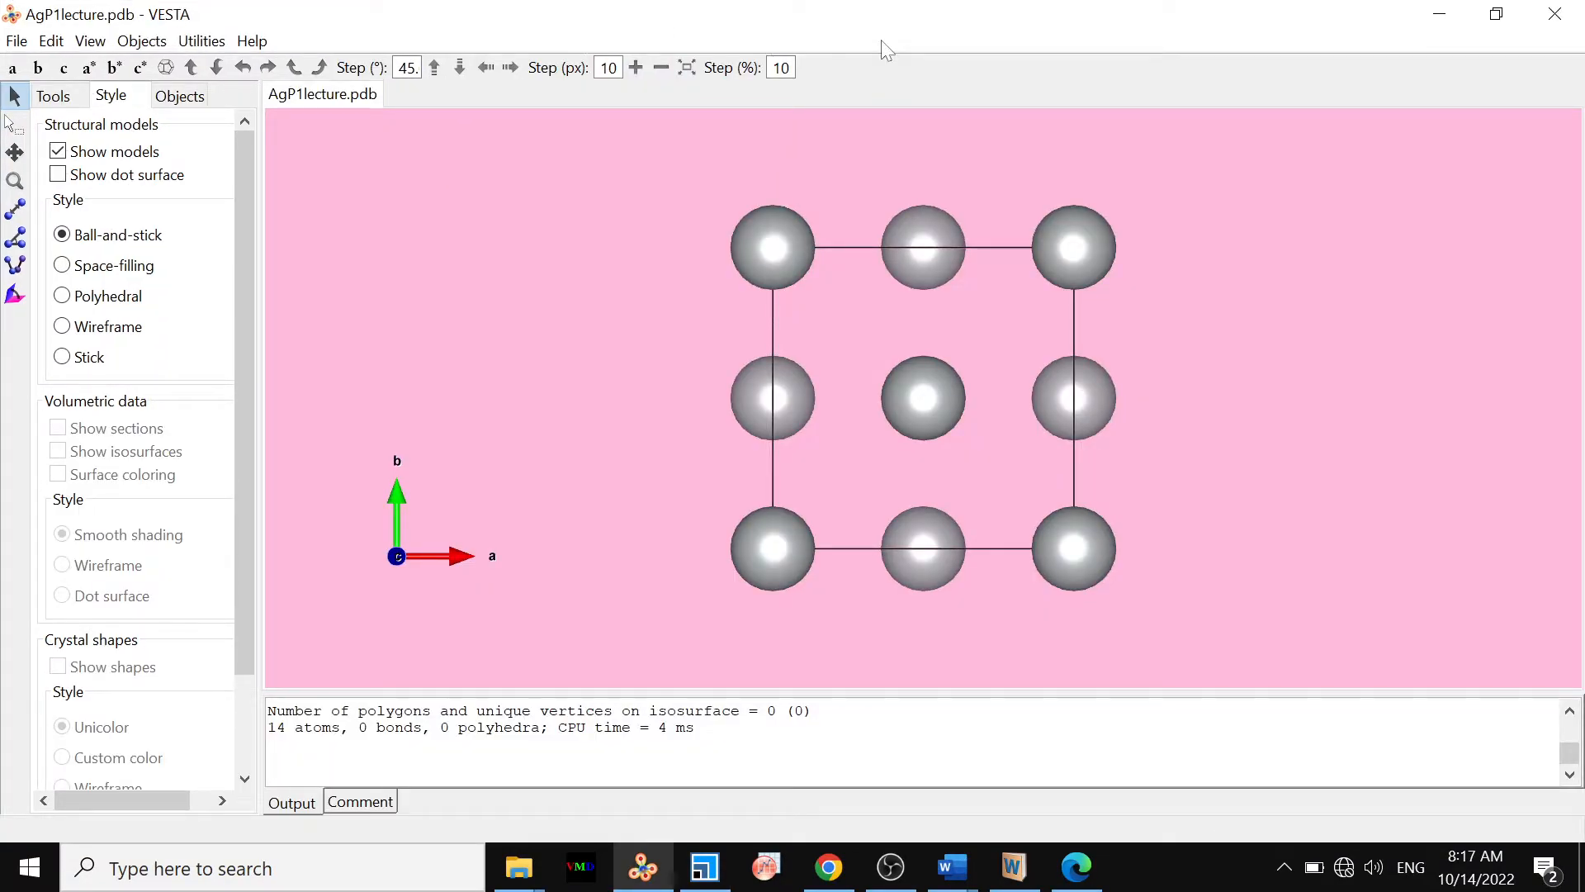
pyautogui.doubleClick(850, 25)
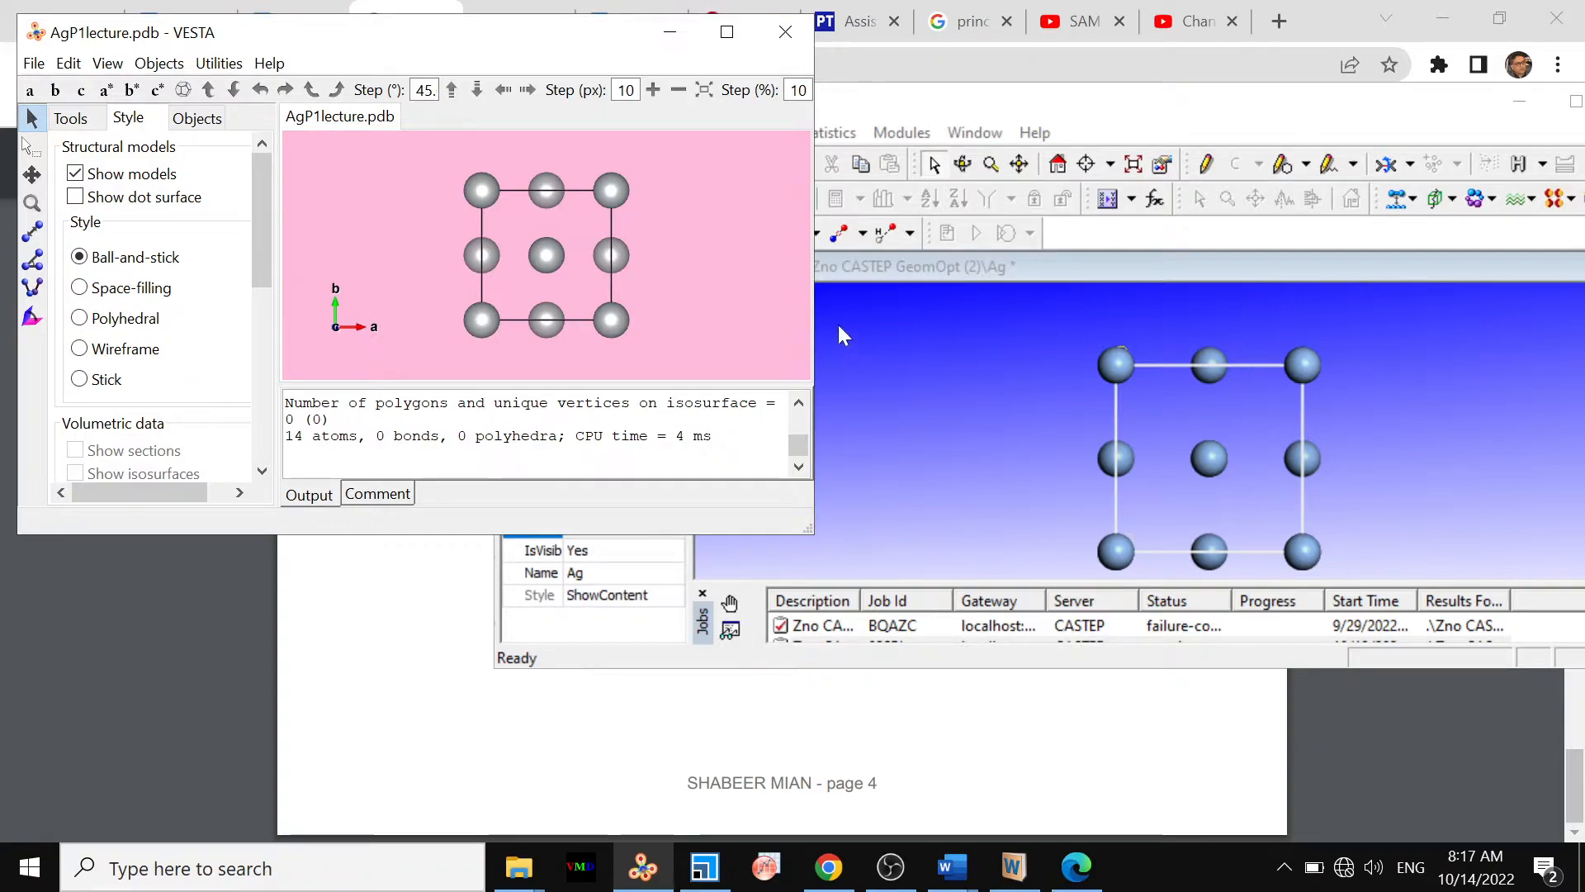
pyautogui.click(963, 398)
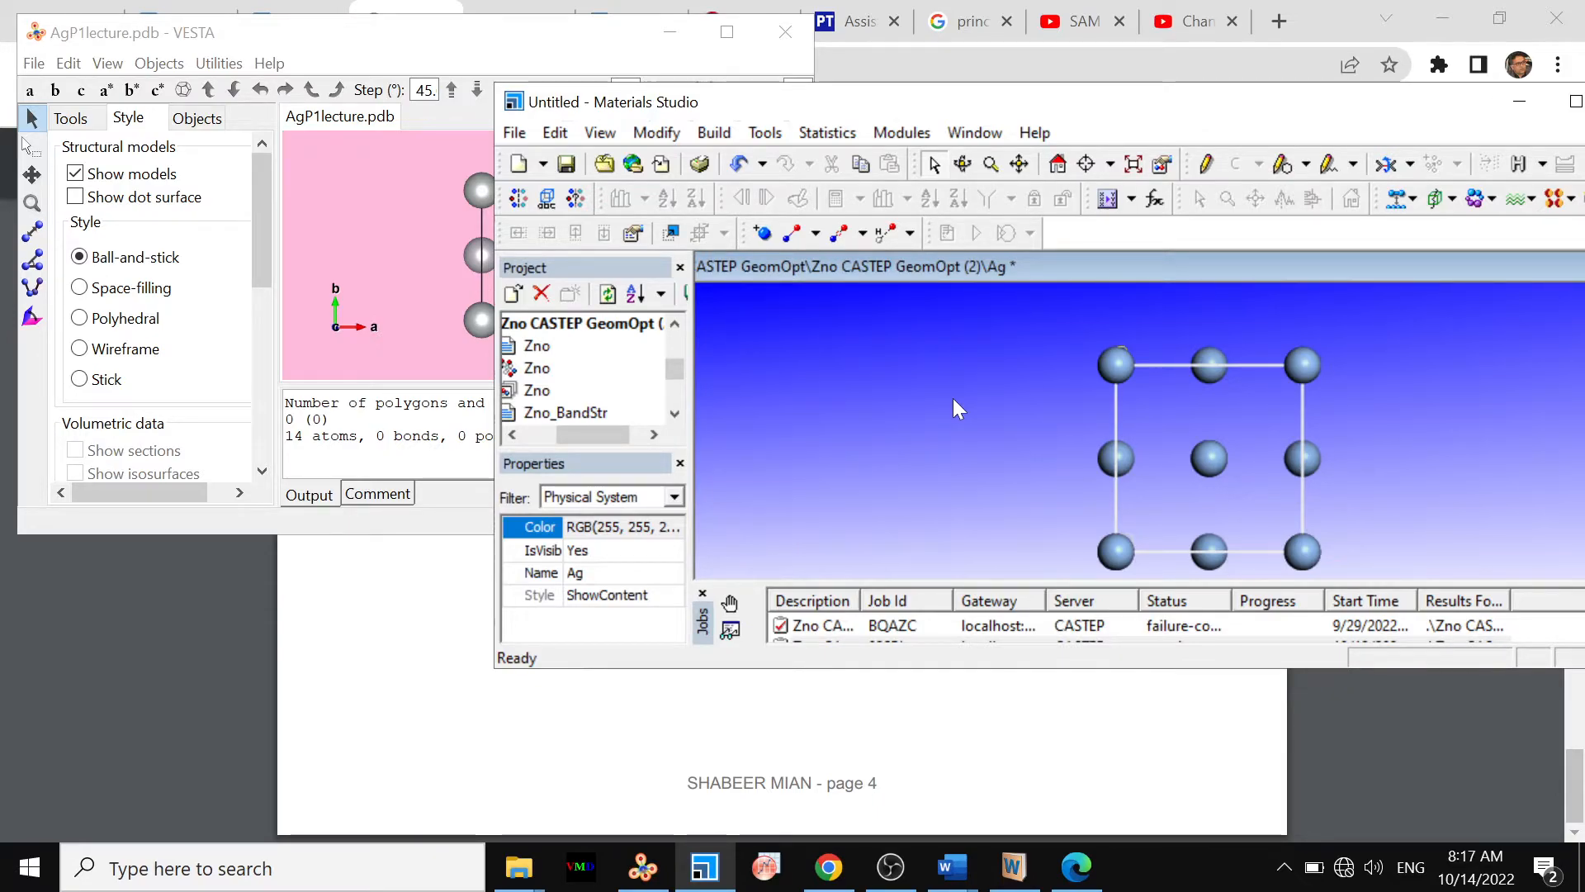
pyautogui.click(391, 269)
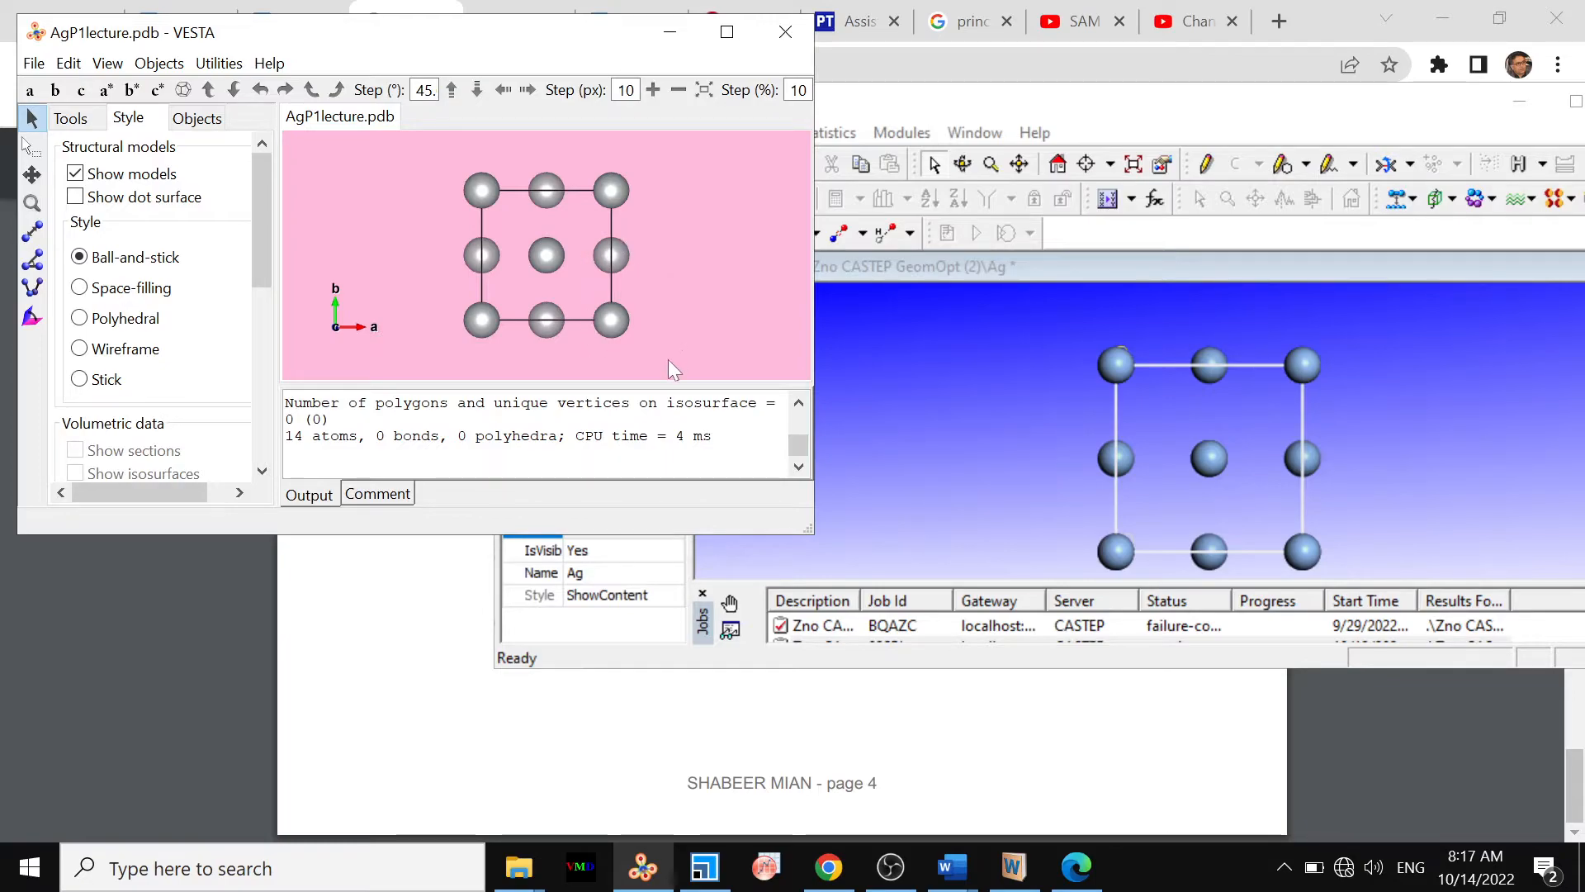
# Step: Export the AgP1lecture structure from VESTA to Documents as the XYZ file AgP1lecture1, without saving hidden atoms
pyautogui.click(37, 64)
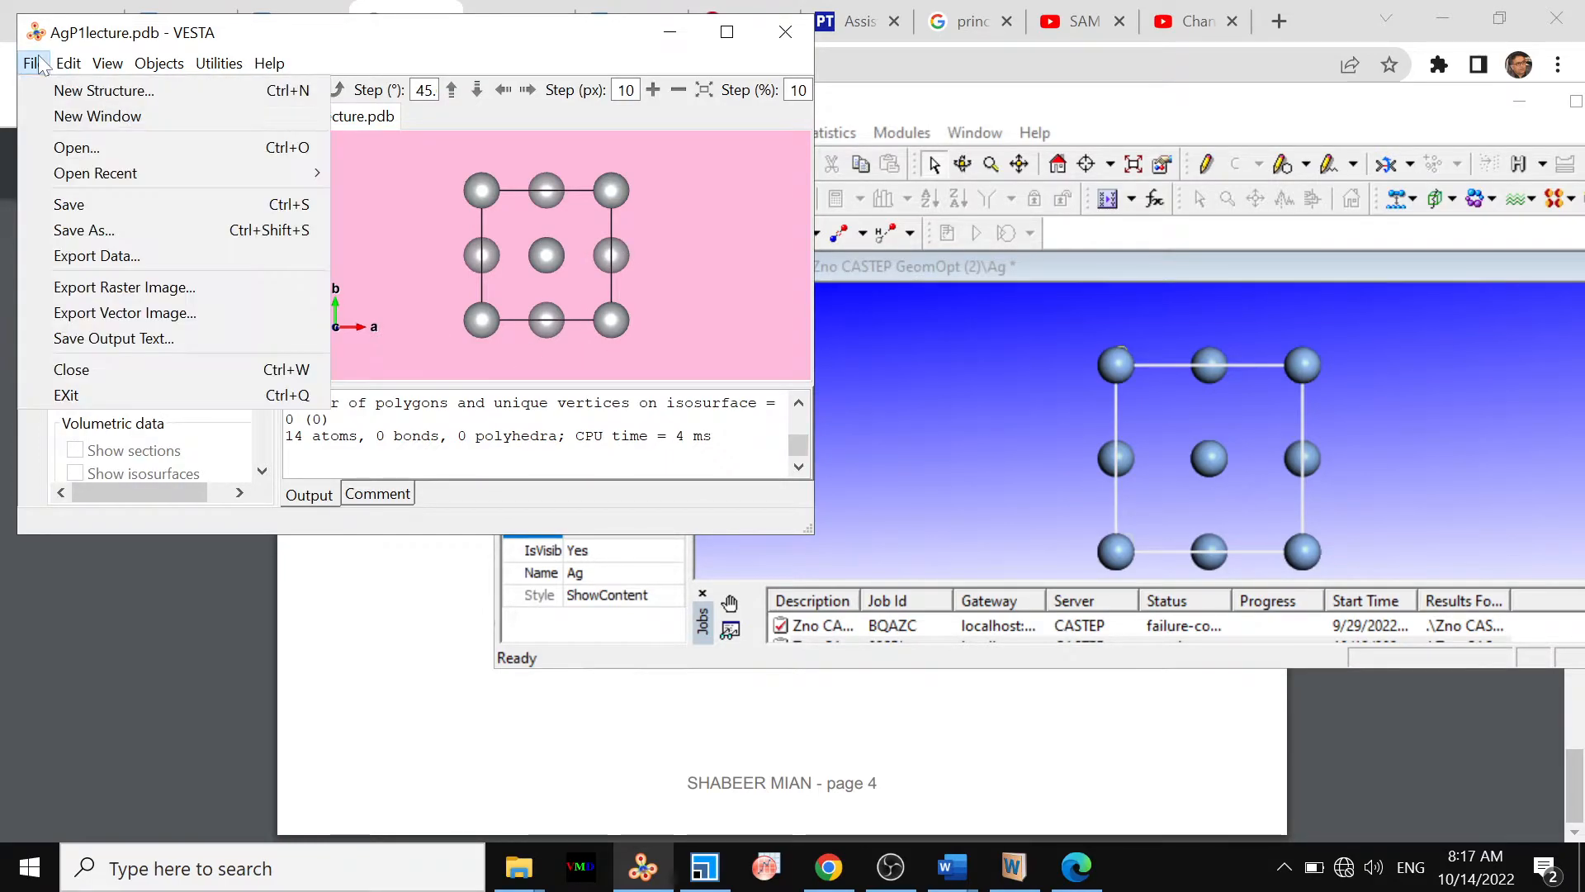
pyautogui.click(114, 258)
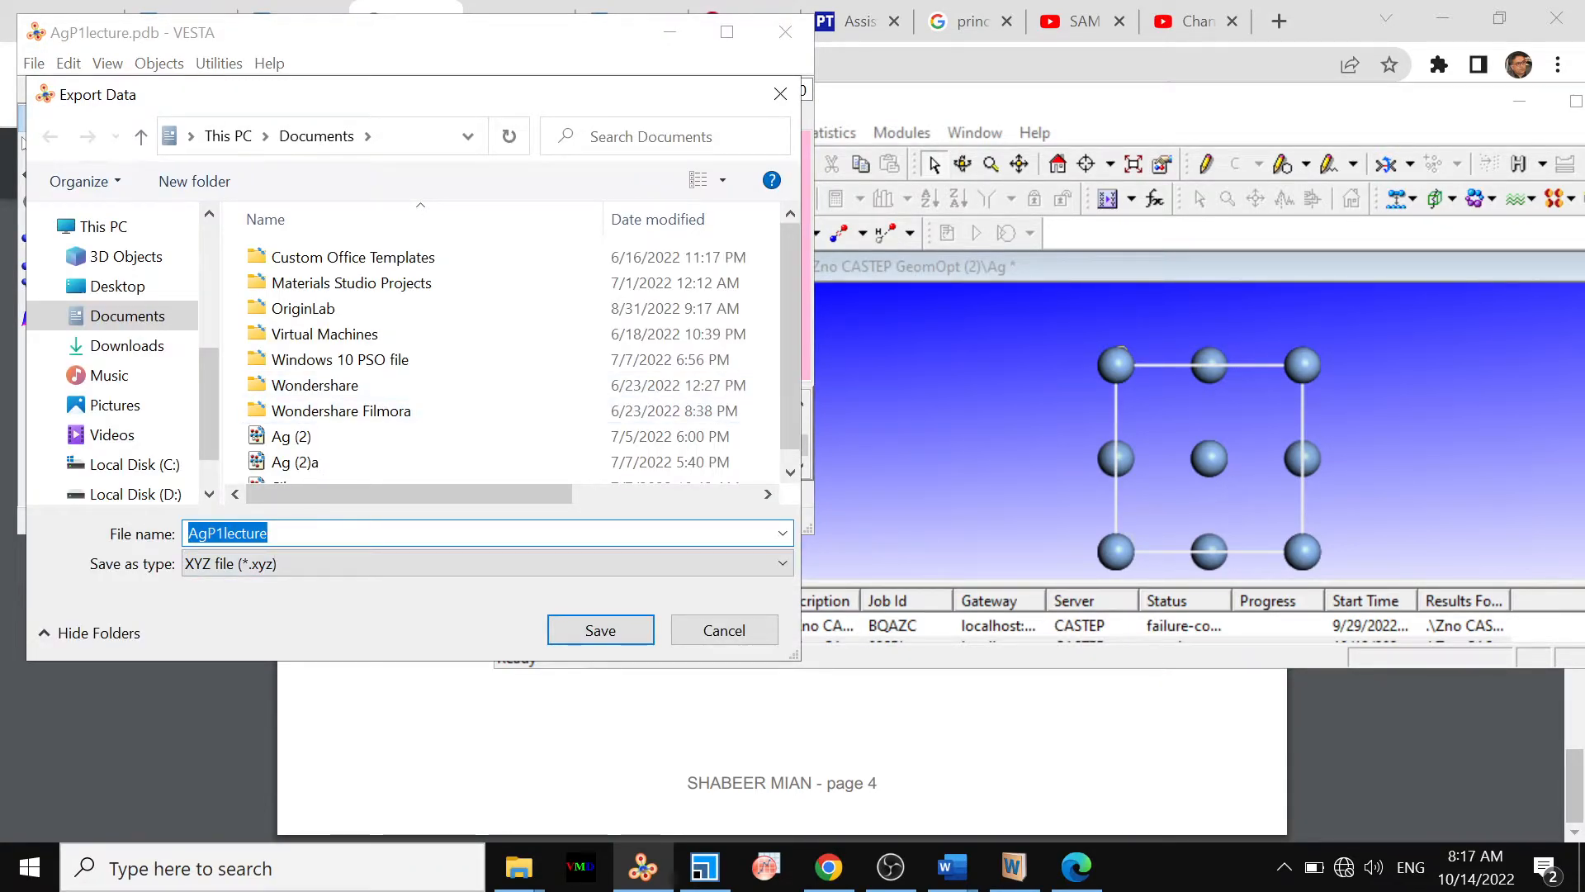
pyautogui.click(269, 534)
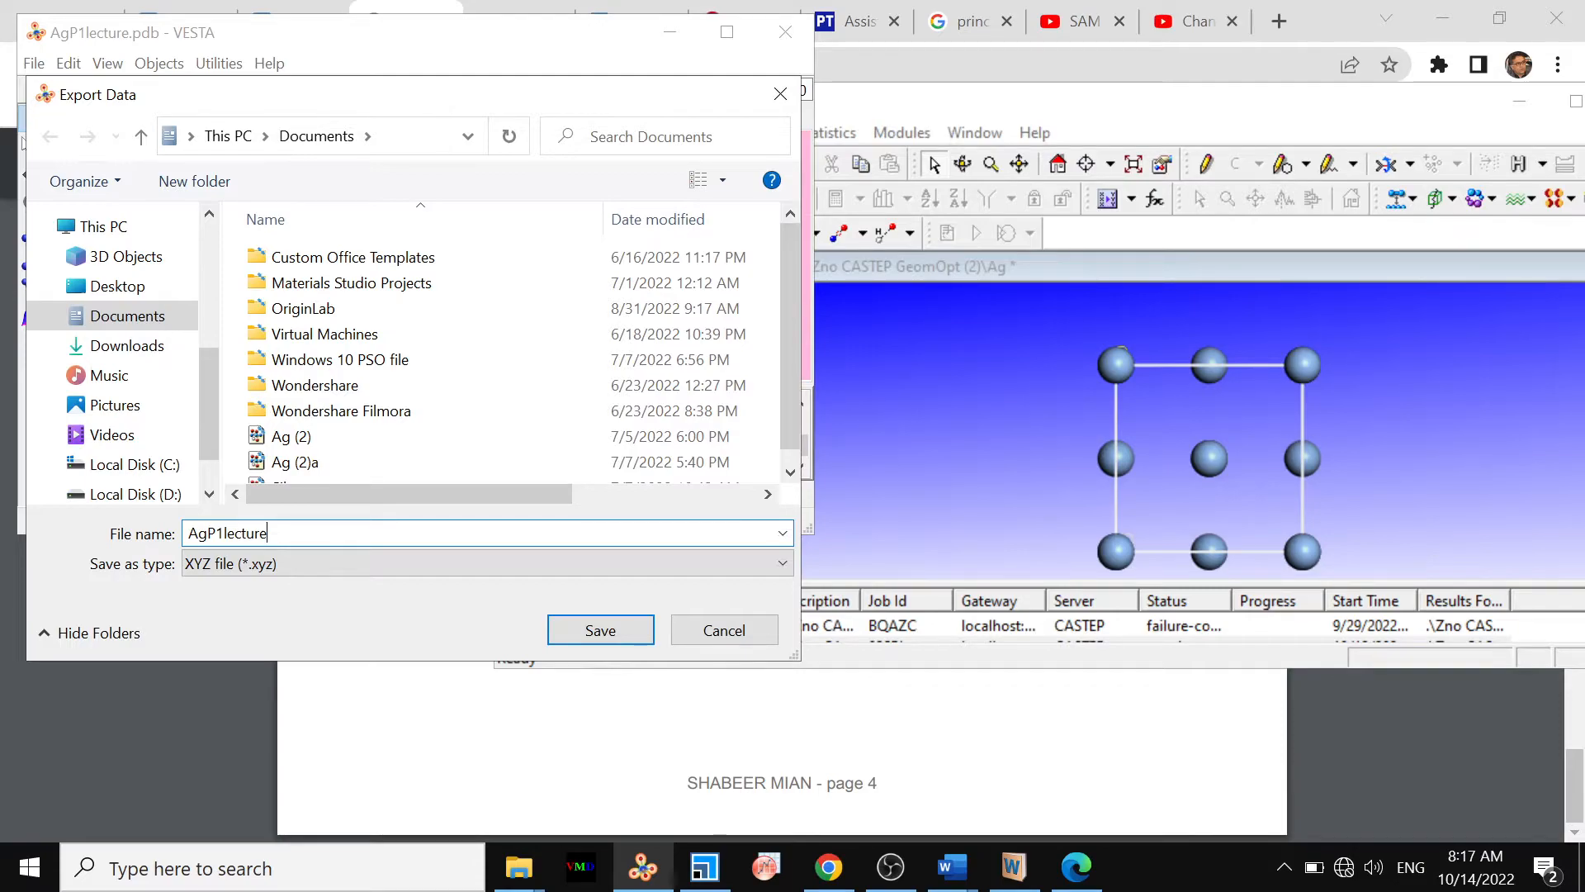
pyautogui.click(602, 633)
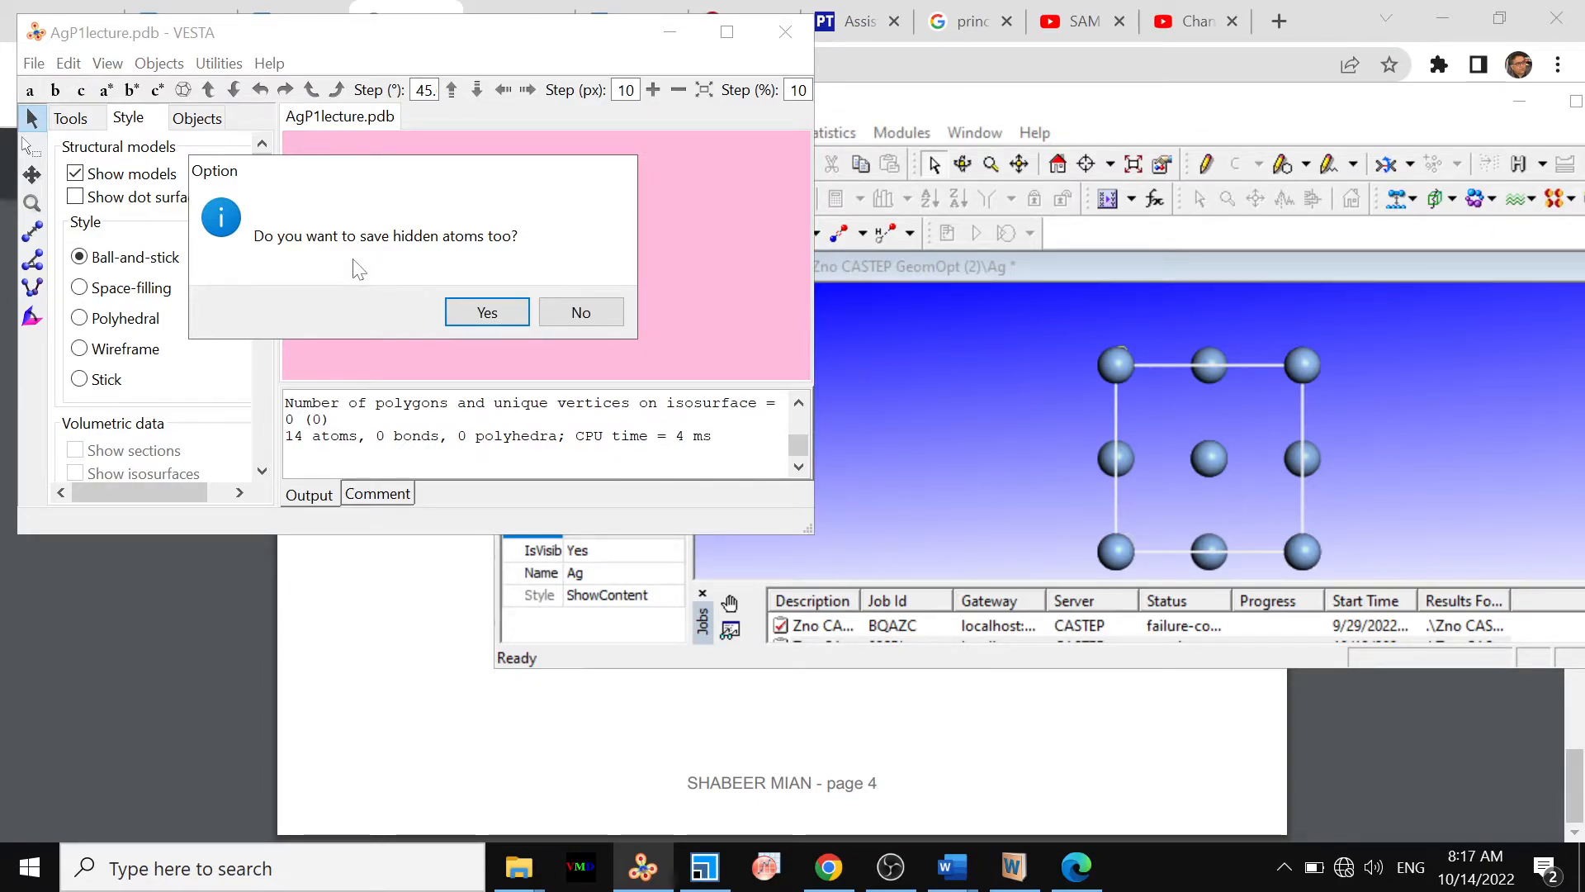
pyautogui.click(593, 319)
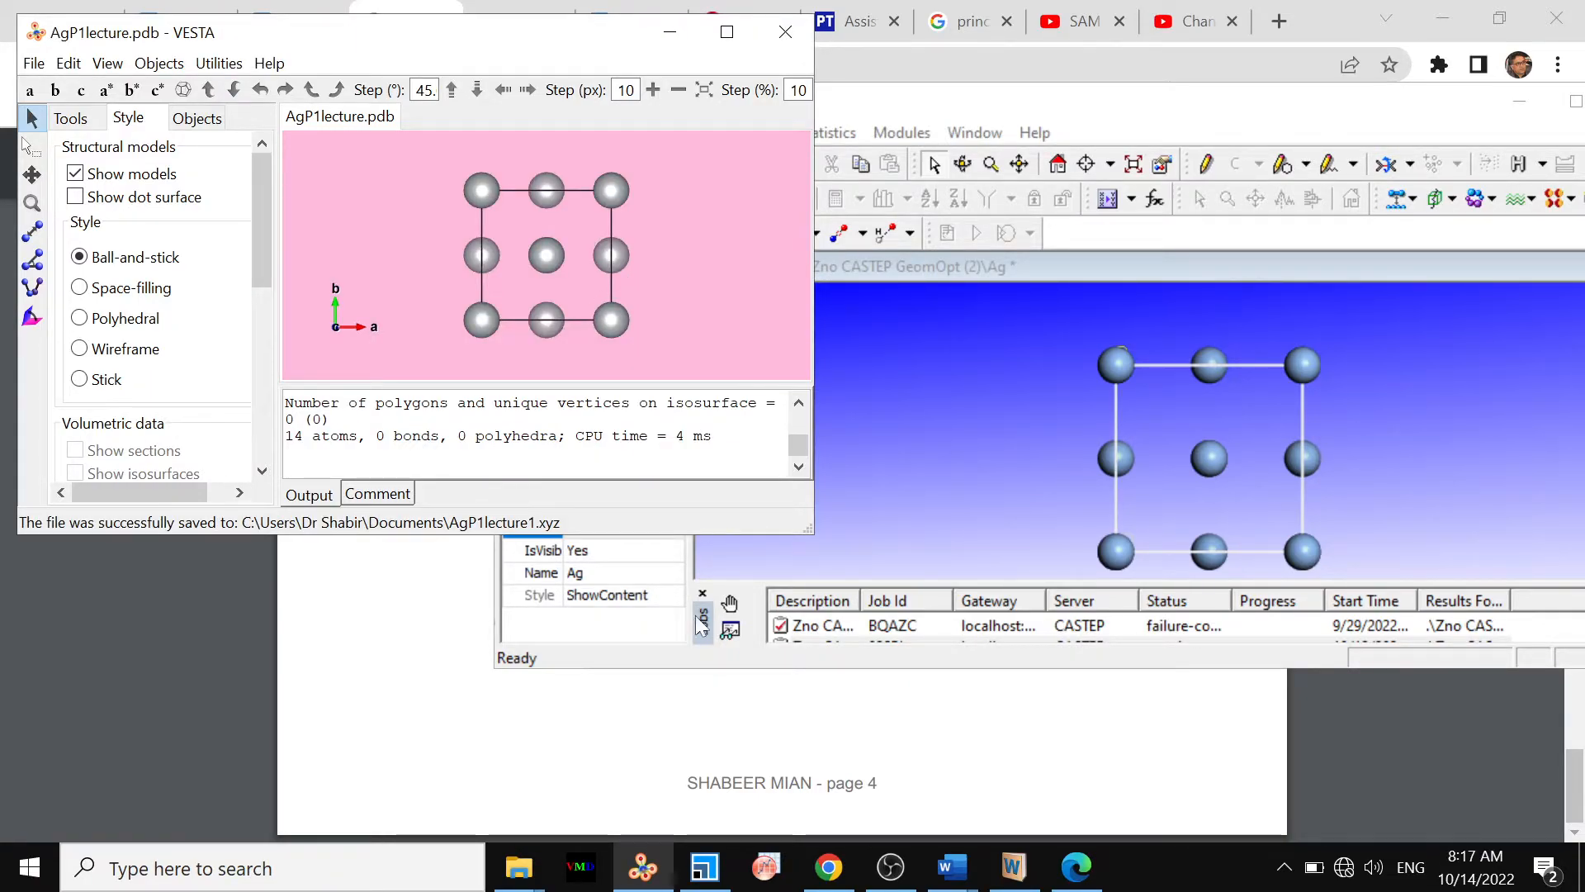
# Step: Open the exported AgP1lecture1 file from the Documents folder in WordPad to examine its atom coordinates, and close it
pyautogui.click(518, 867)
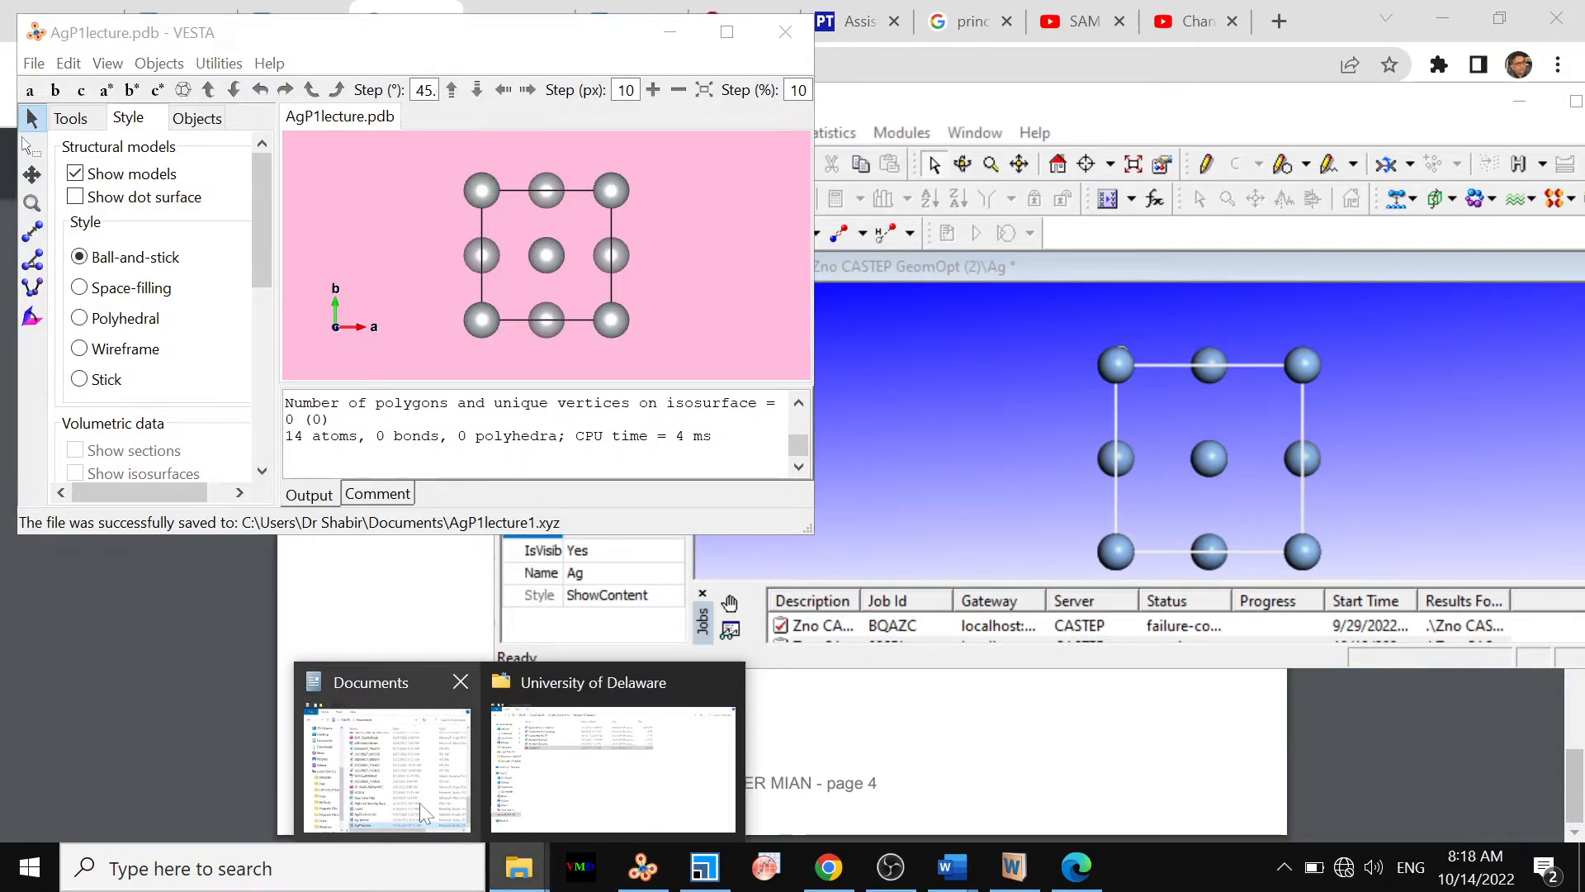
pyautogui.click(423, 815)
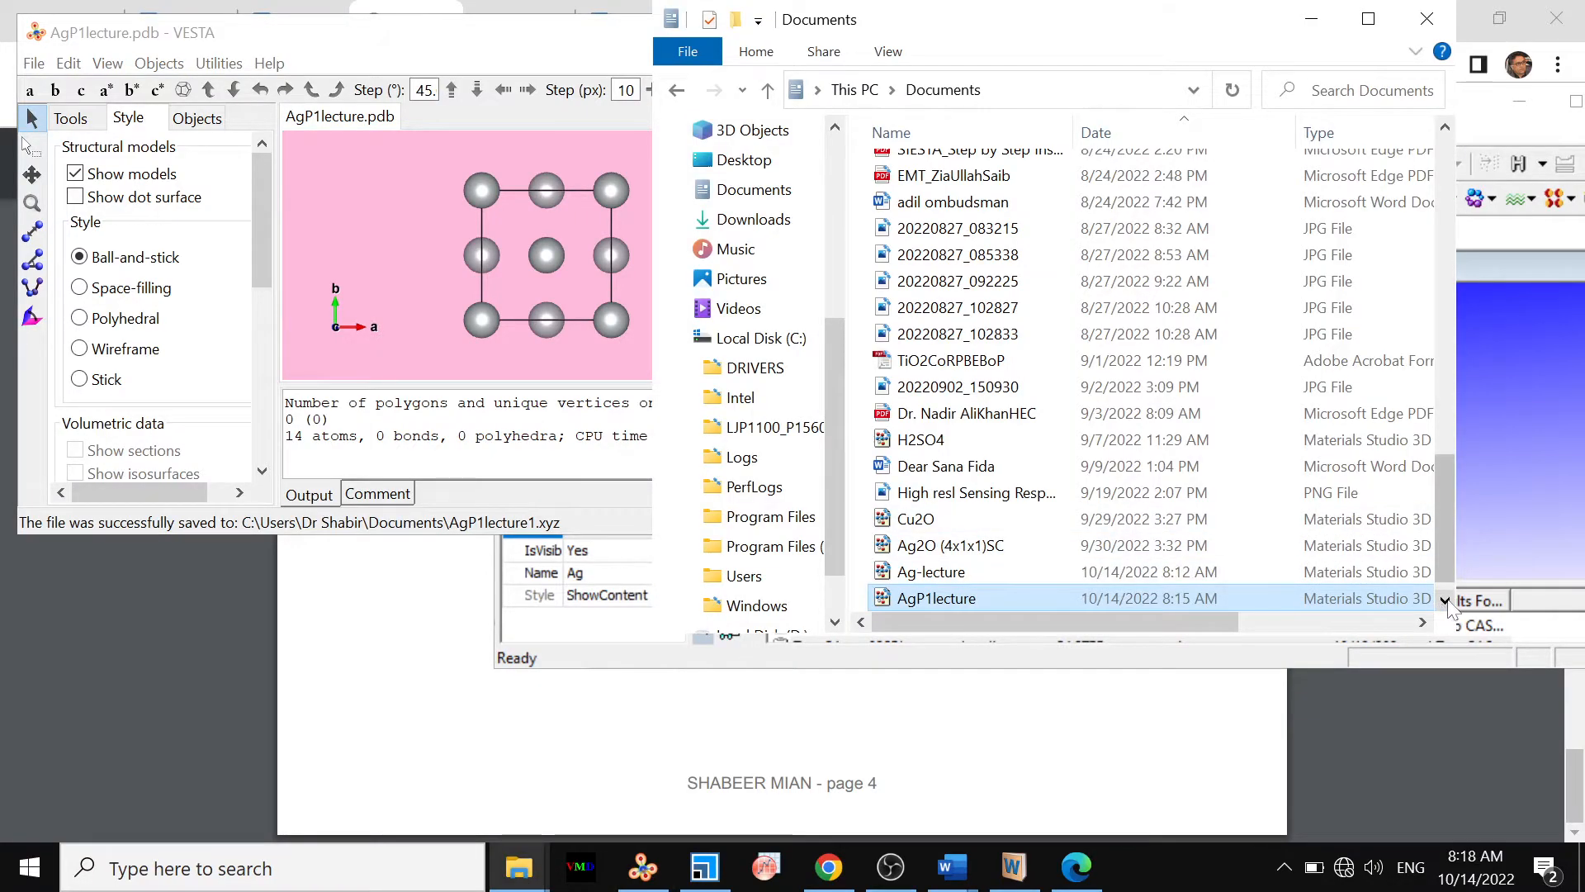
pyautogui.click(1445, 601)
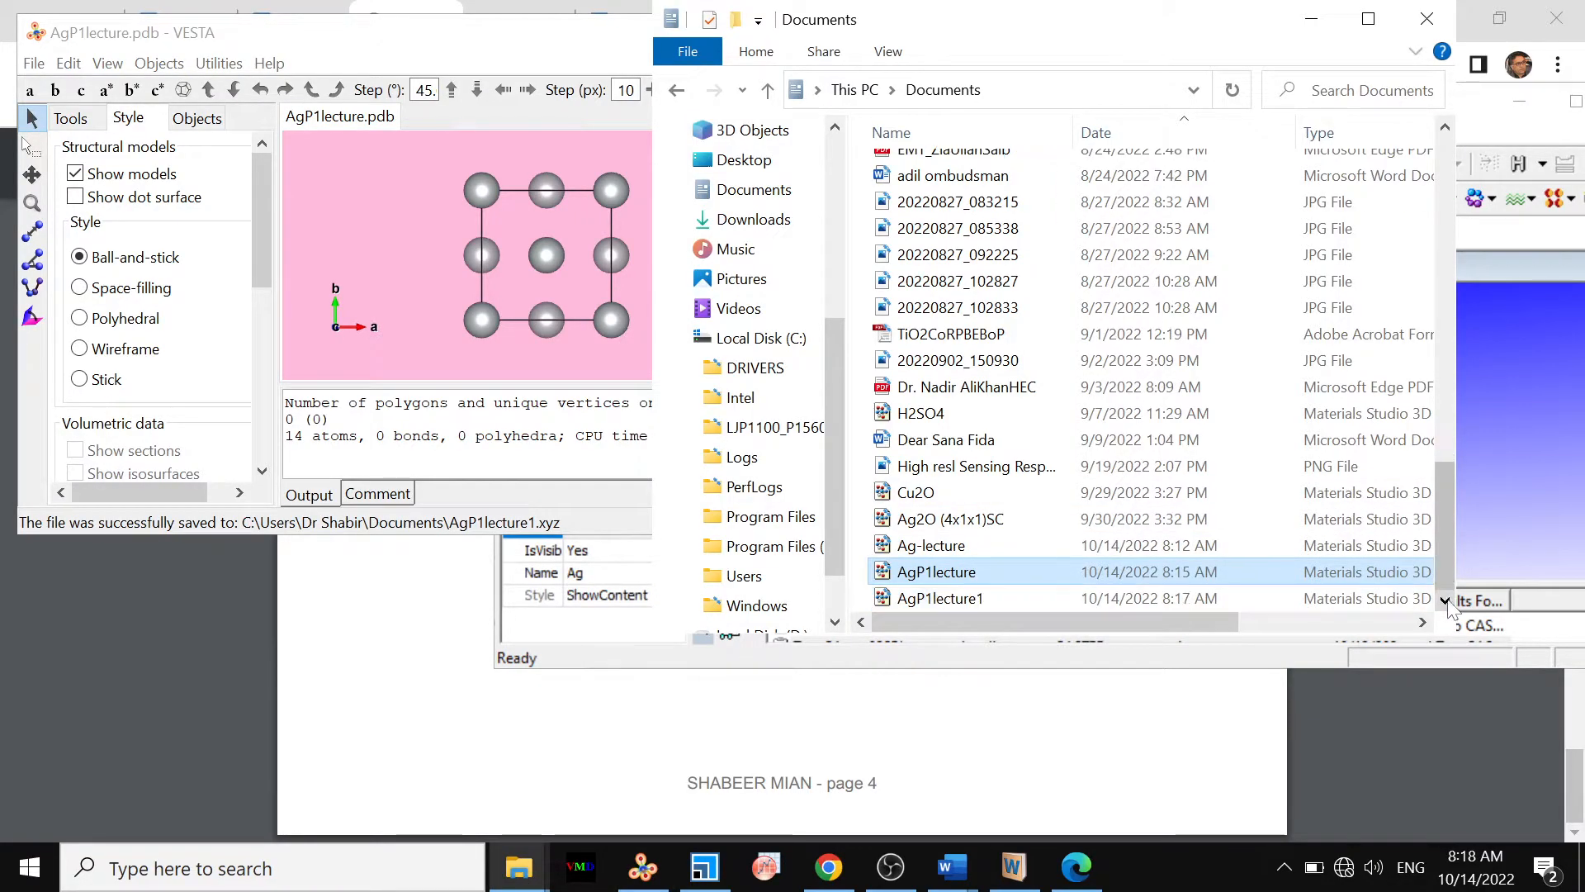
pyautogui.click(978, 598)
pyautogui.rightClick(978, 598)
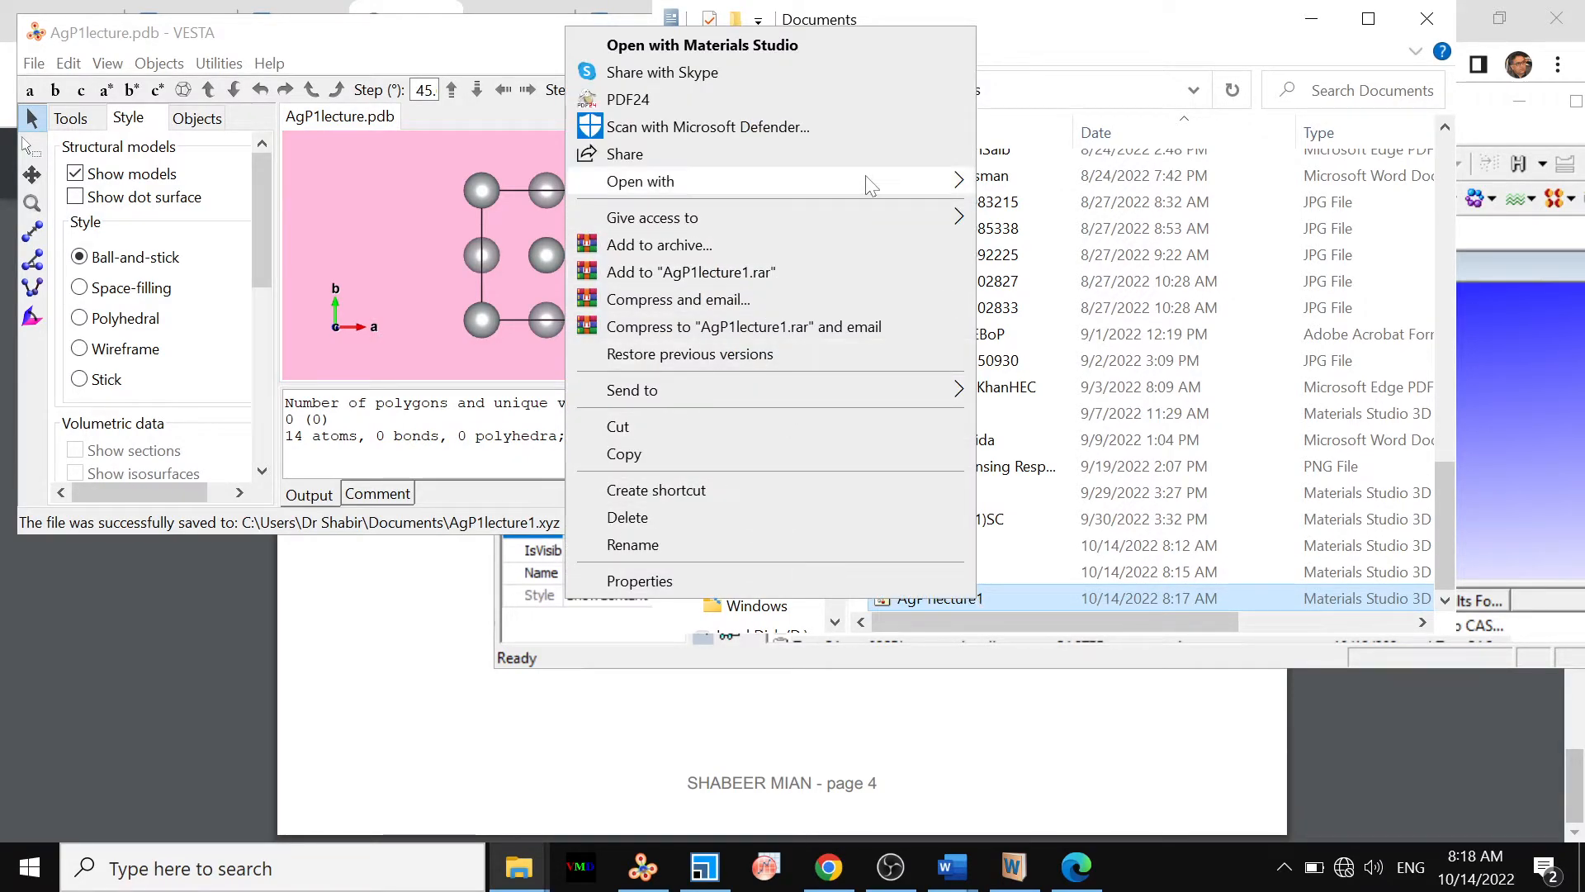
pyautogui.moveTo(865, 178)
pyautogui.click(999, 208)
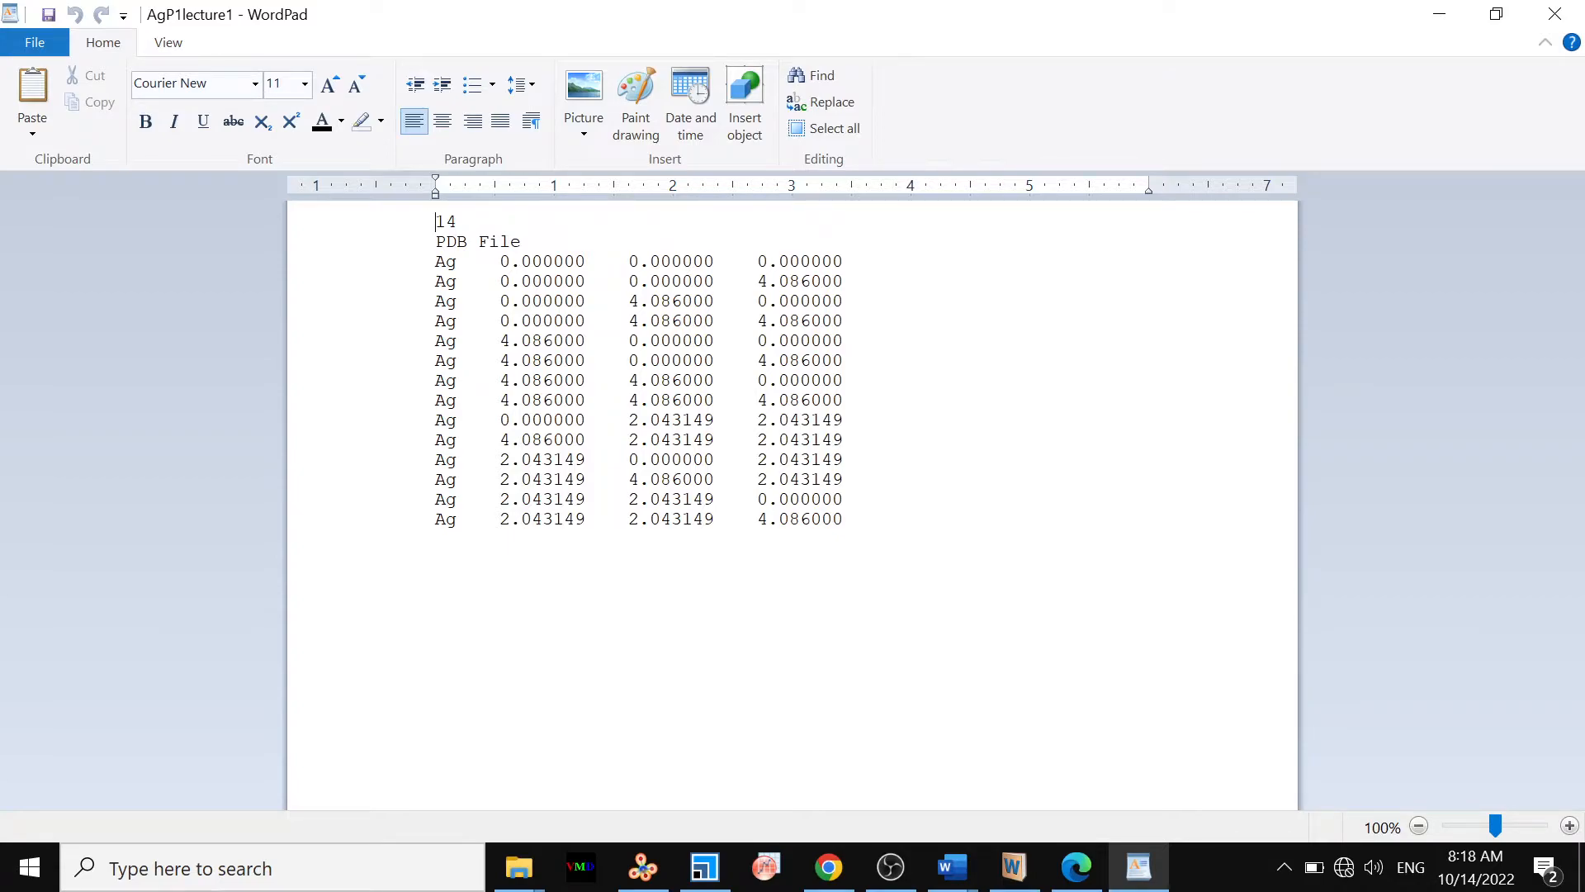
pyautogui.click(1555, 14)
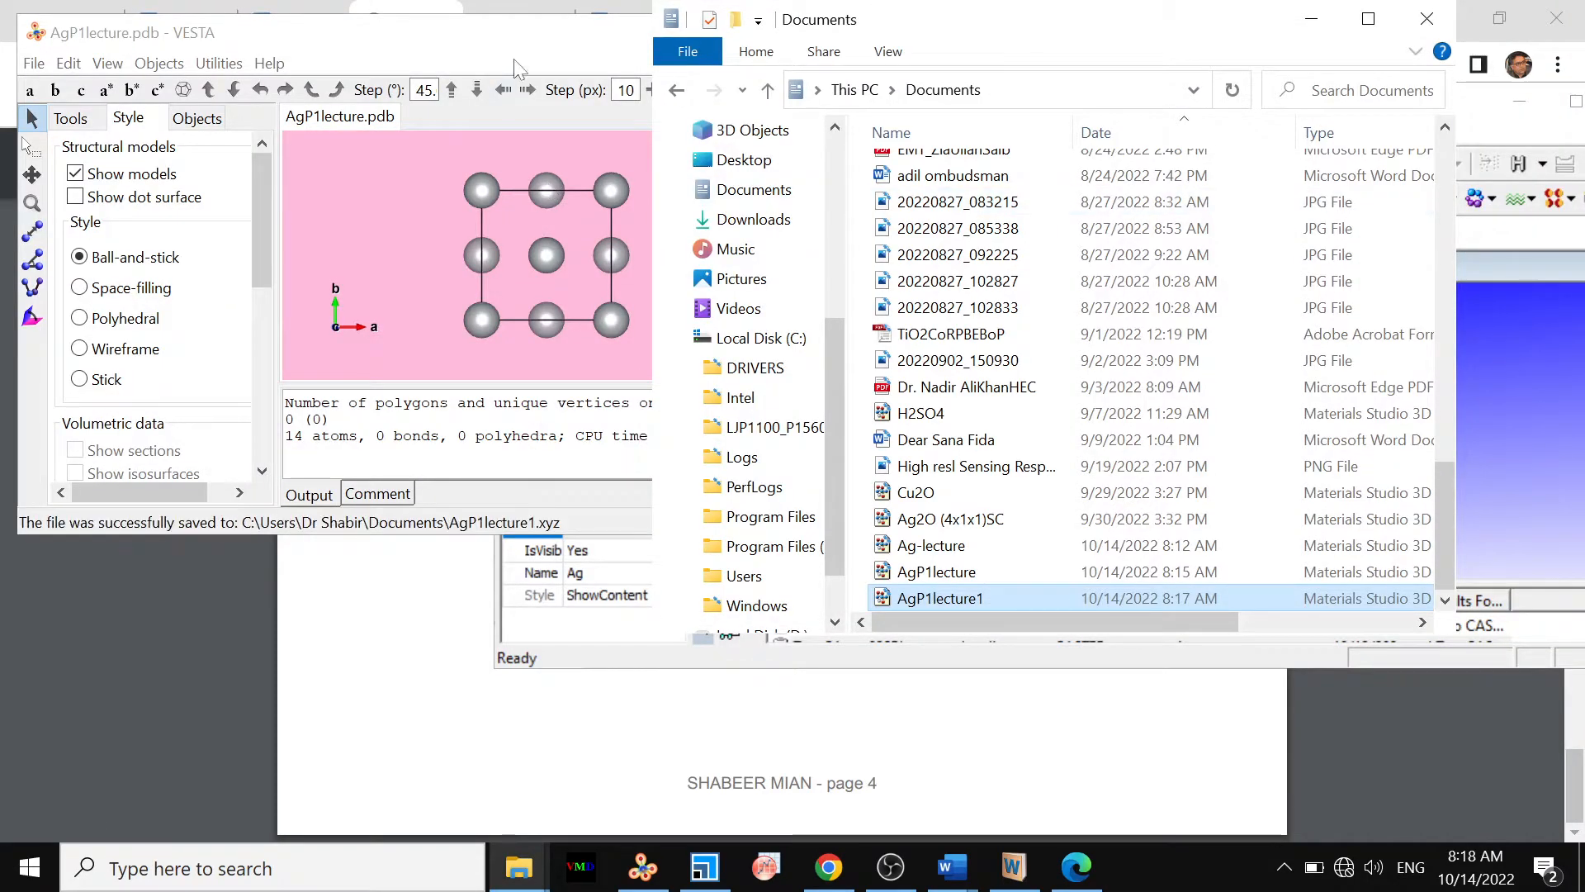
# Step: Close VESTA, launch VMD, and minimize its console window
pyautogui.click(541, 37)
pyautogui.click(785, 32)
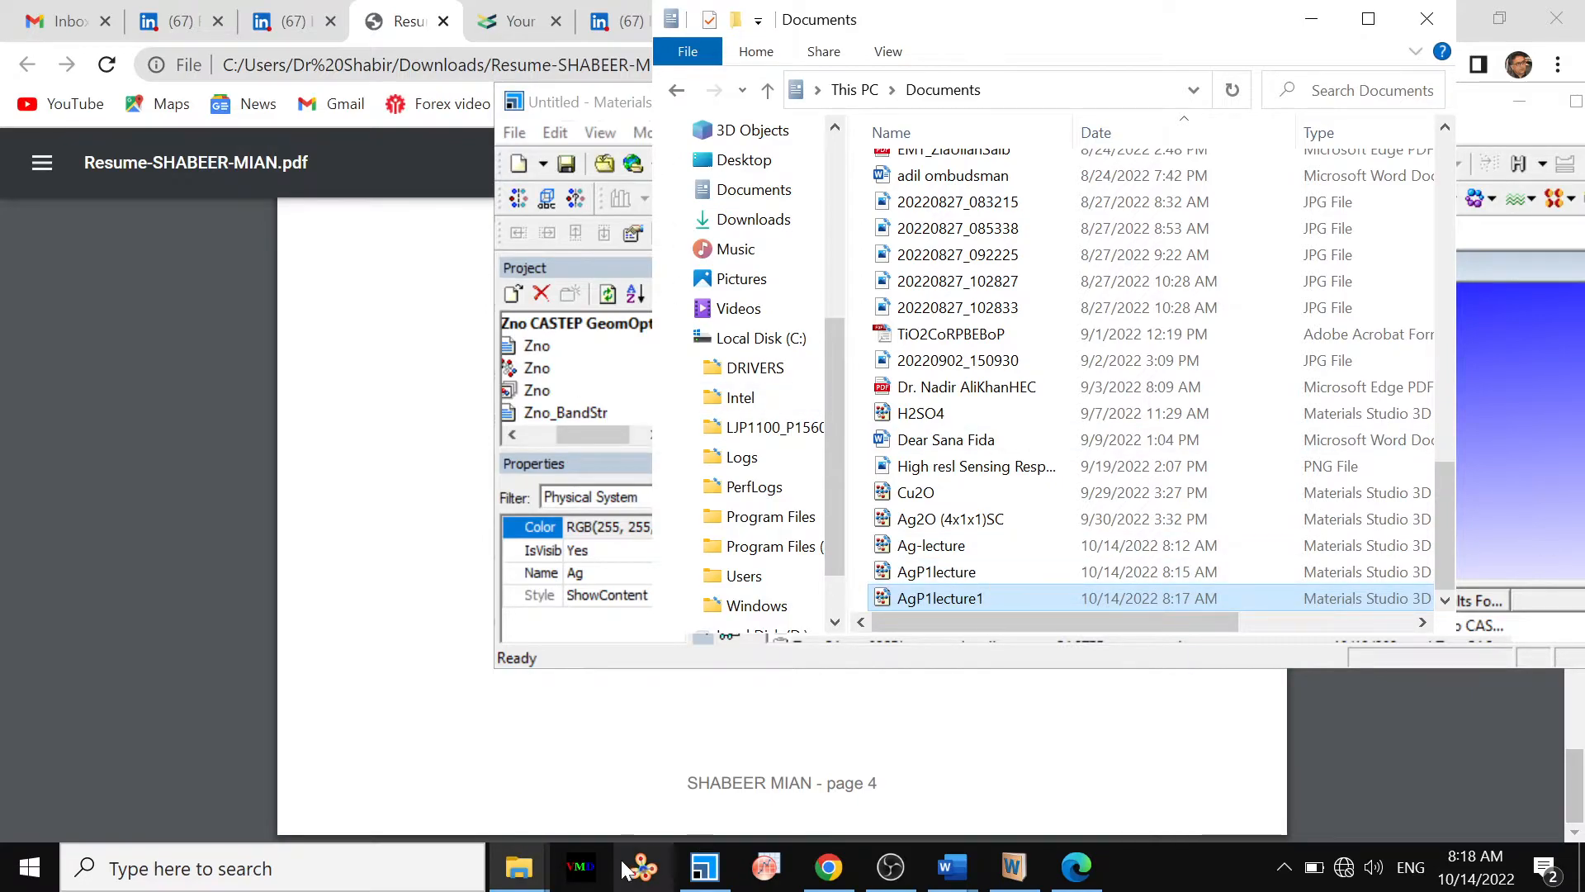
pyautogui.click(582, 869)
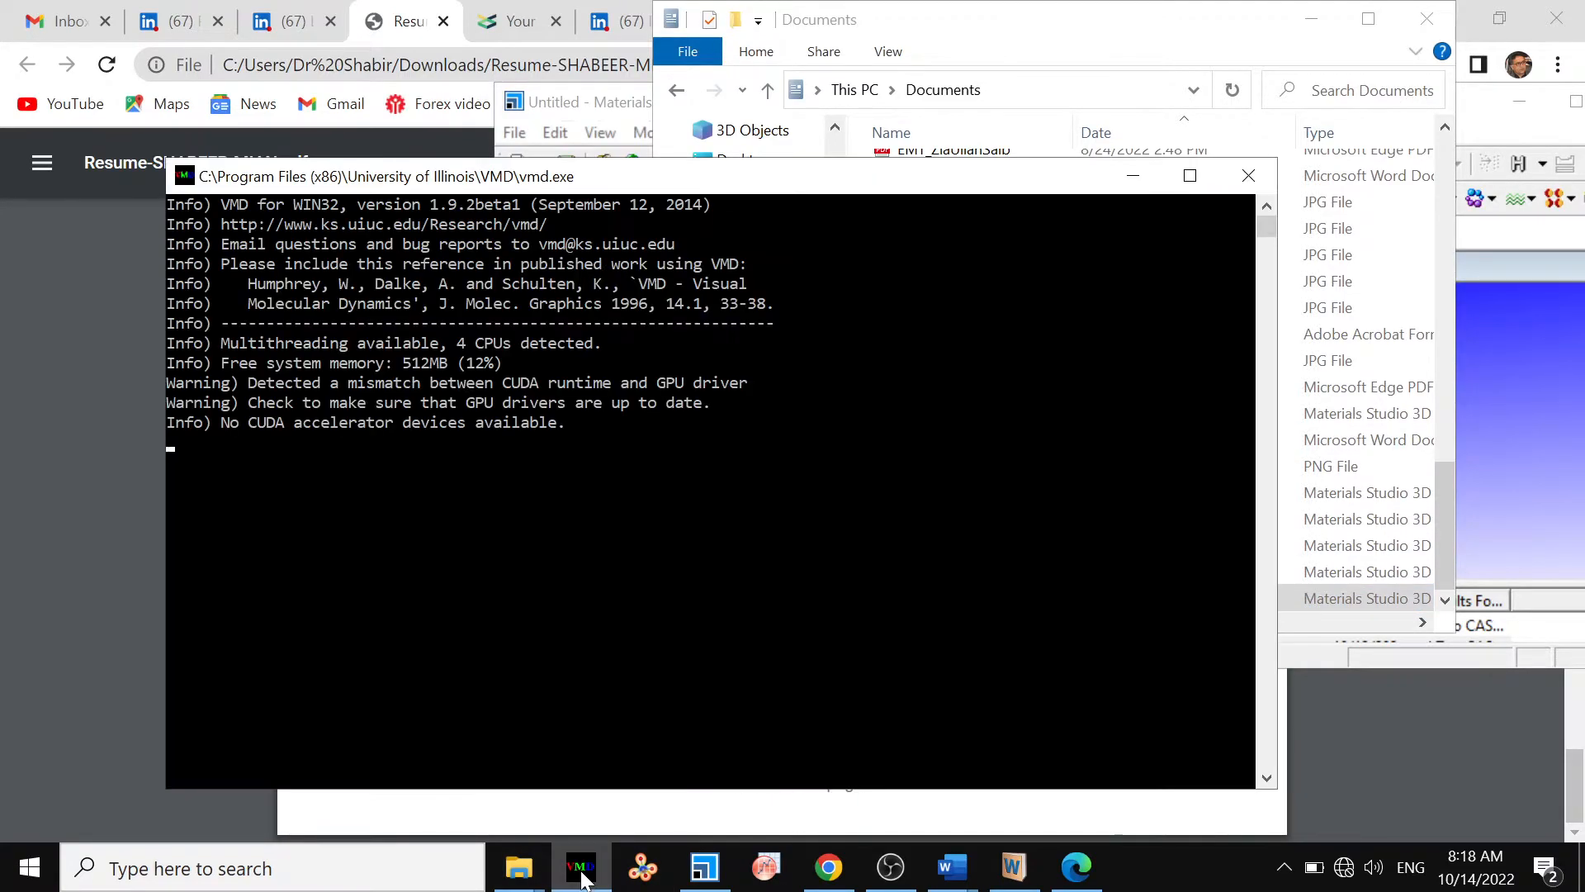
pyautogui.click(1131, 176)
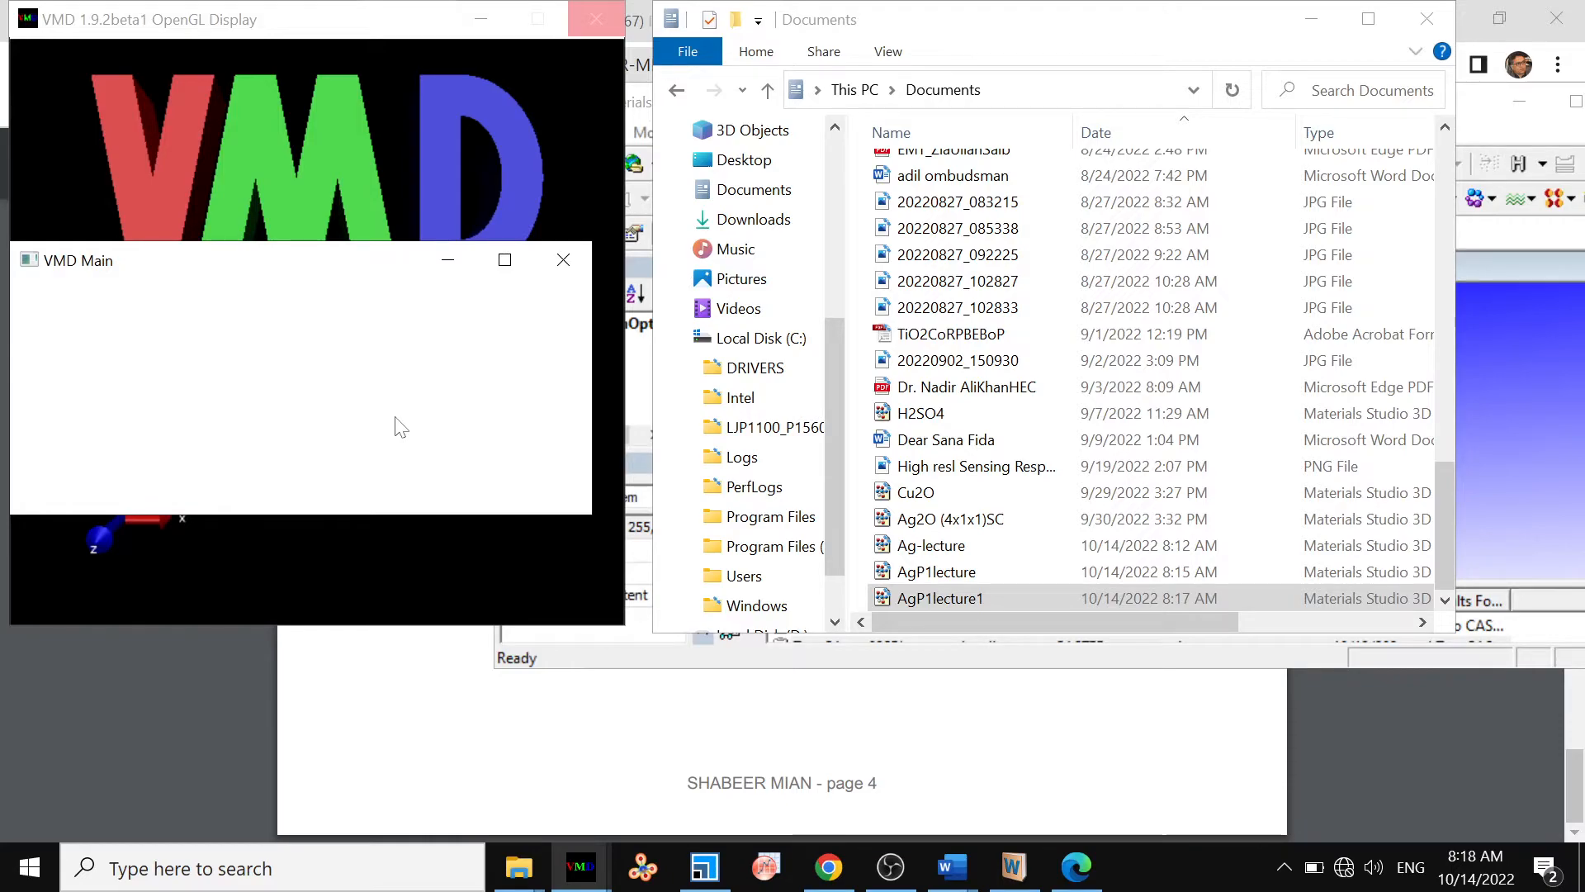
# Step: In Materials Studio, filter the Ag crystal's properties by Symmetry System and widen the name column to check NumberOfAtoms
pyautogui.click(1506, 453)
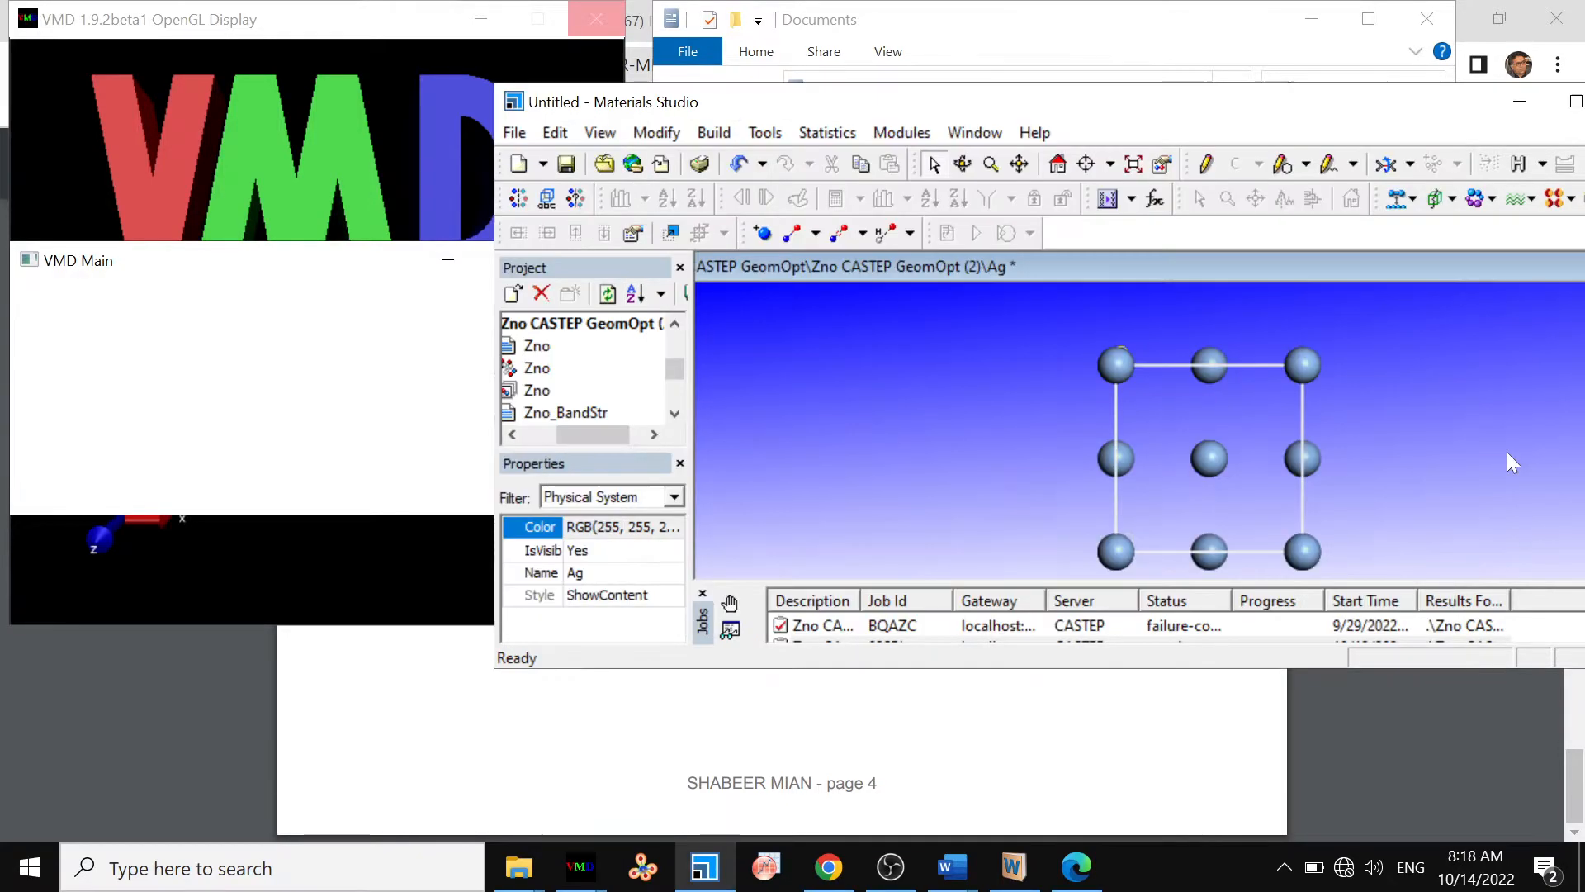
pyautogui.click(675, 497)
pyautogui.click(611, 601)
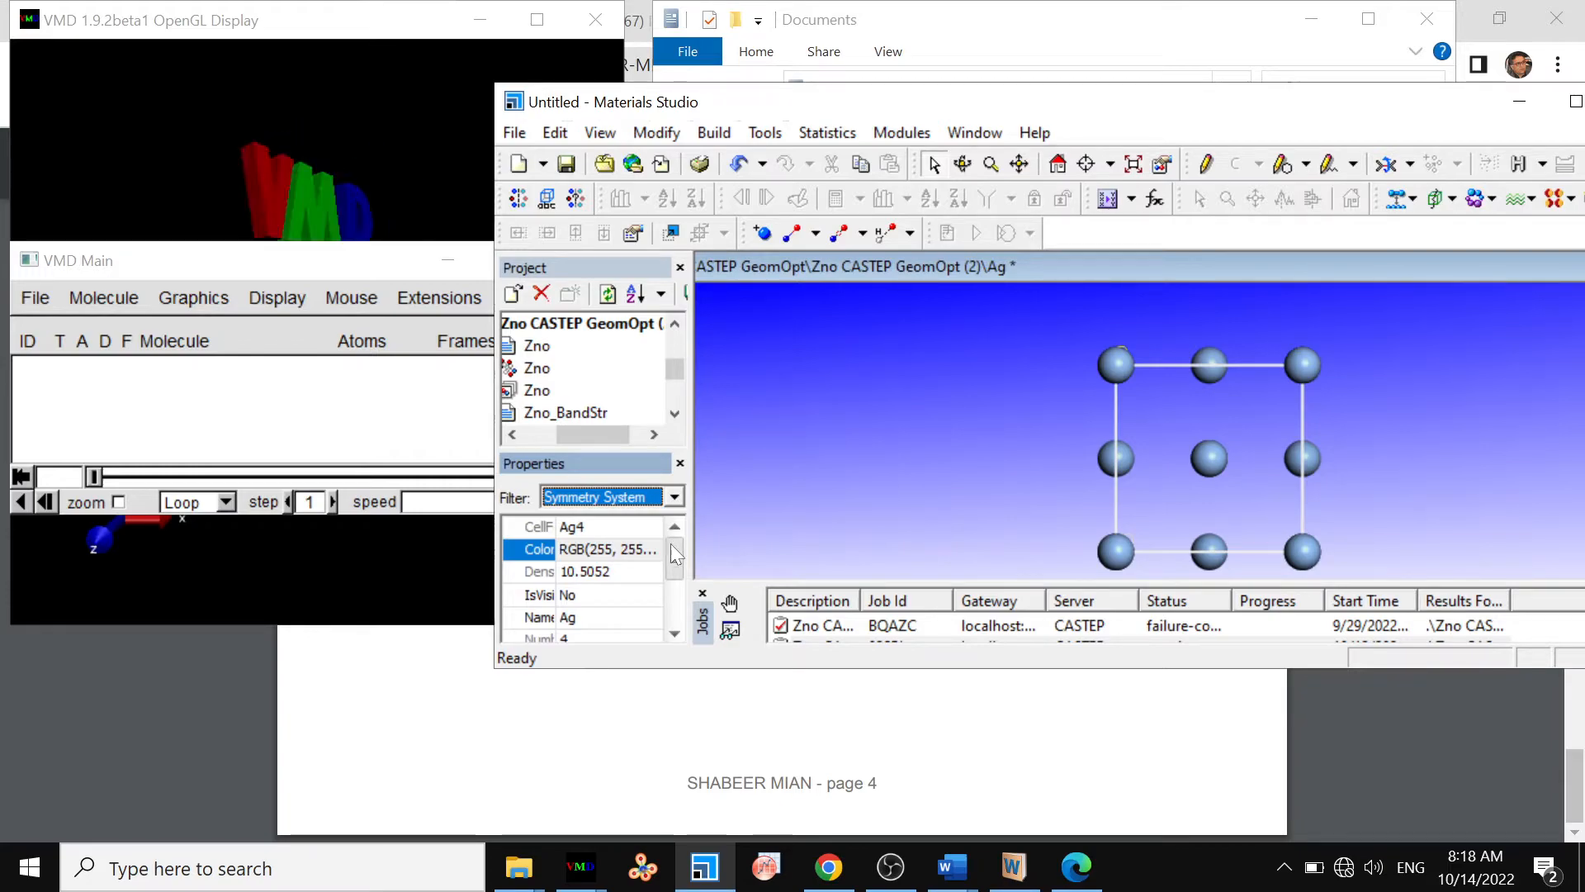
pyautogui.moveTo(670, 543); pyautogui.dragTo(670, 566)
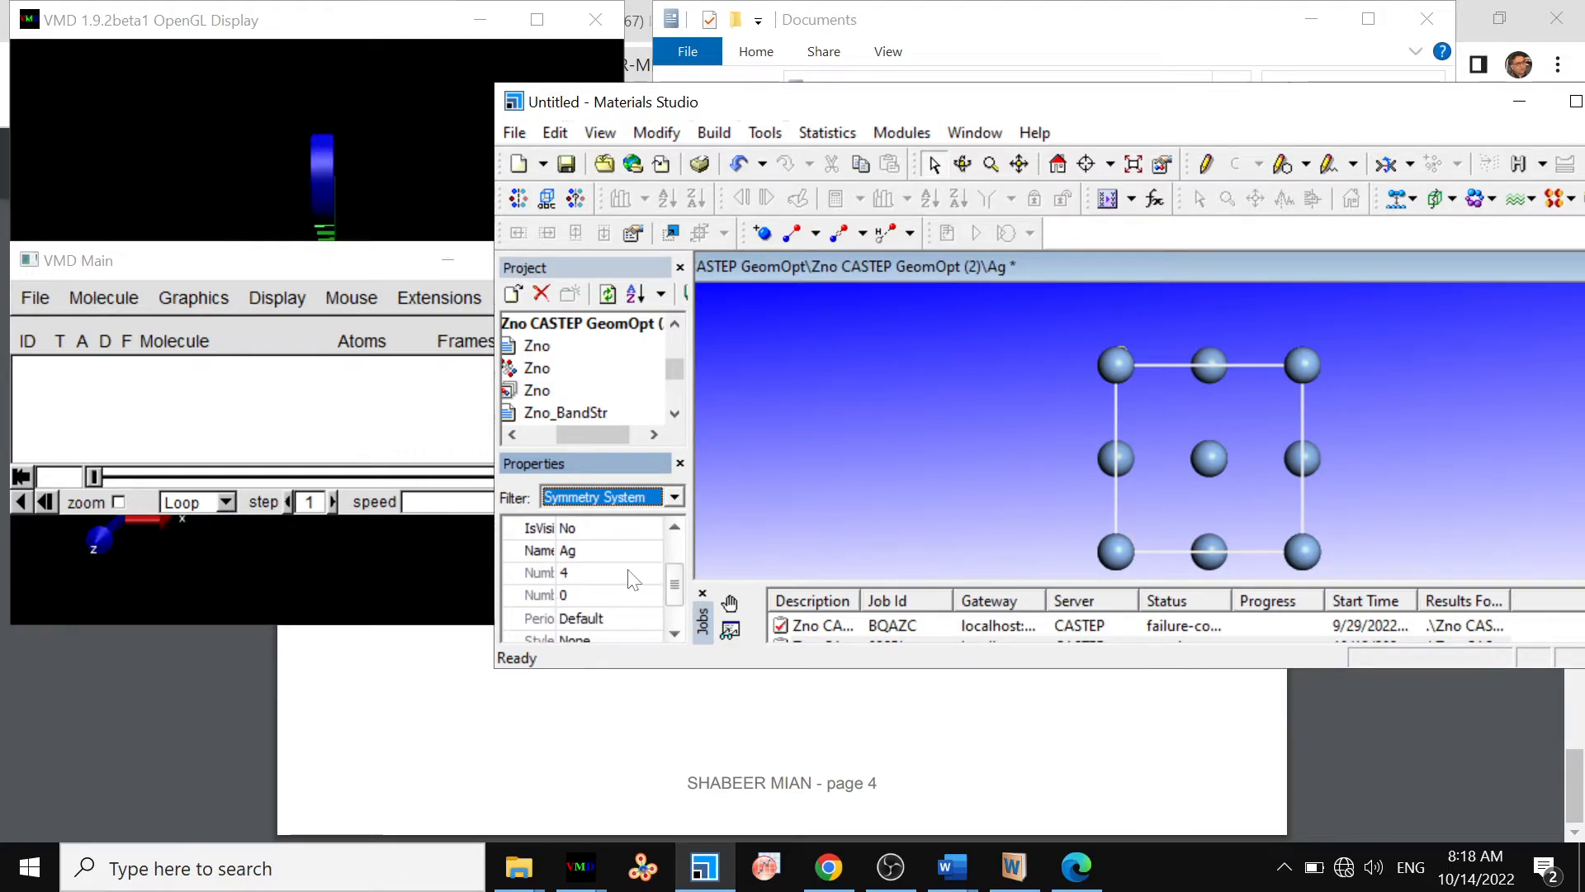
pyautogui.moveTo(557, 574); pyautogui.dragTo(630, 562)
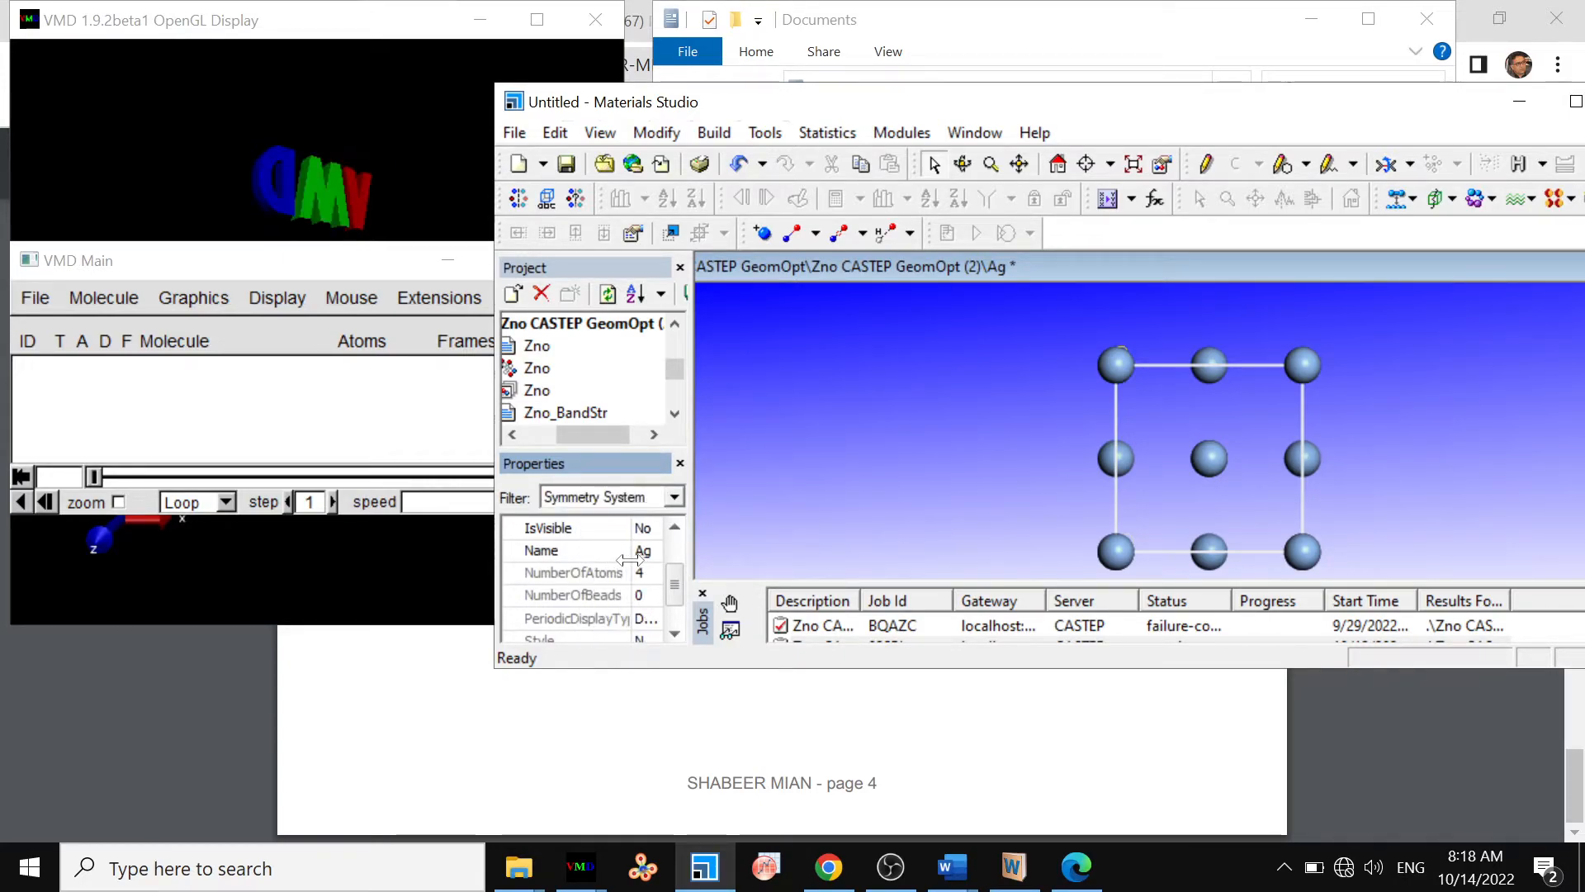
pyautogui.click(570, 573)
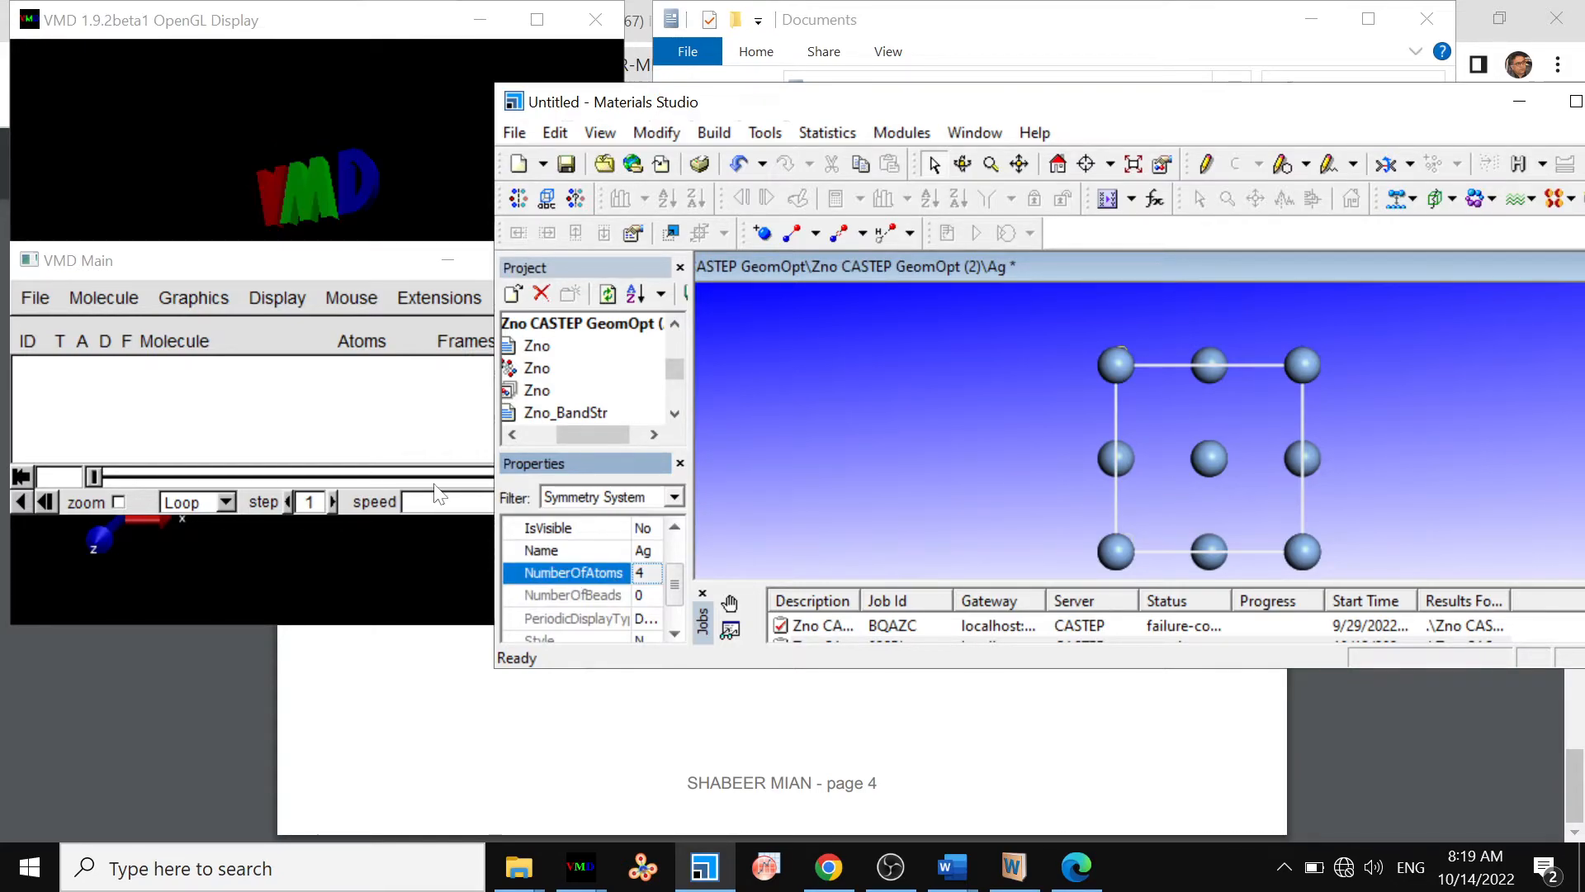
# Step: Minimize Materials Studio and load the AgP1lecture file from the Documents folder into VMD
pyautogui.click(442, 413)
pyautogui.click(1527, 101)
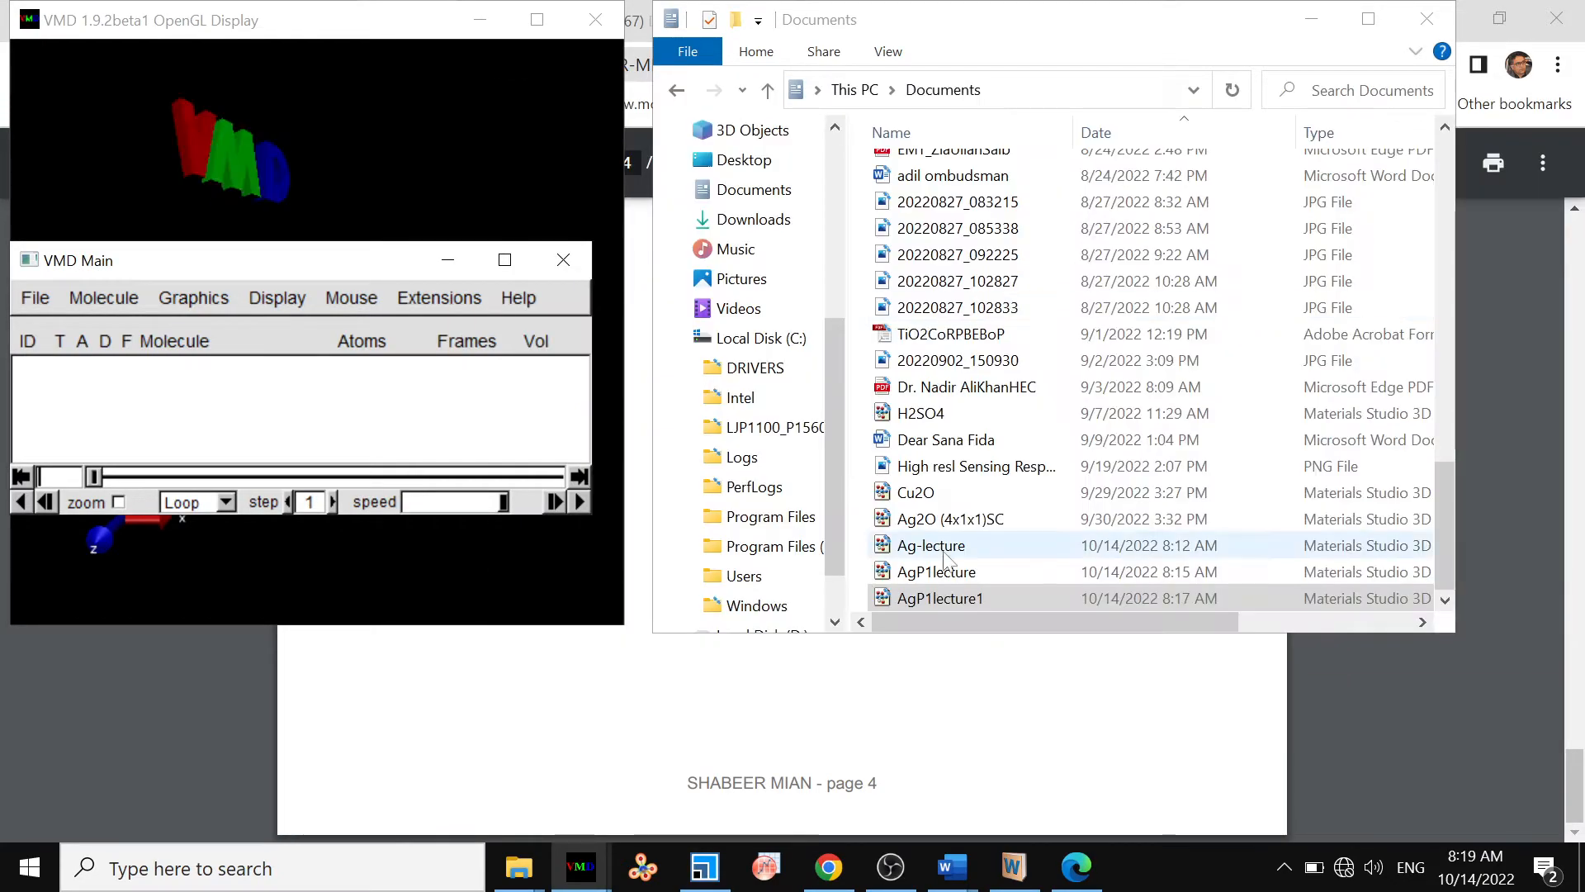
pyautogui.click(941, 572)
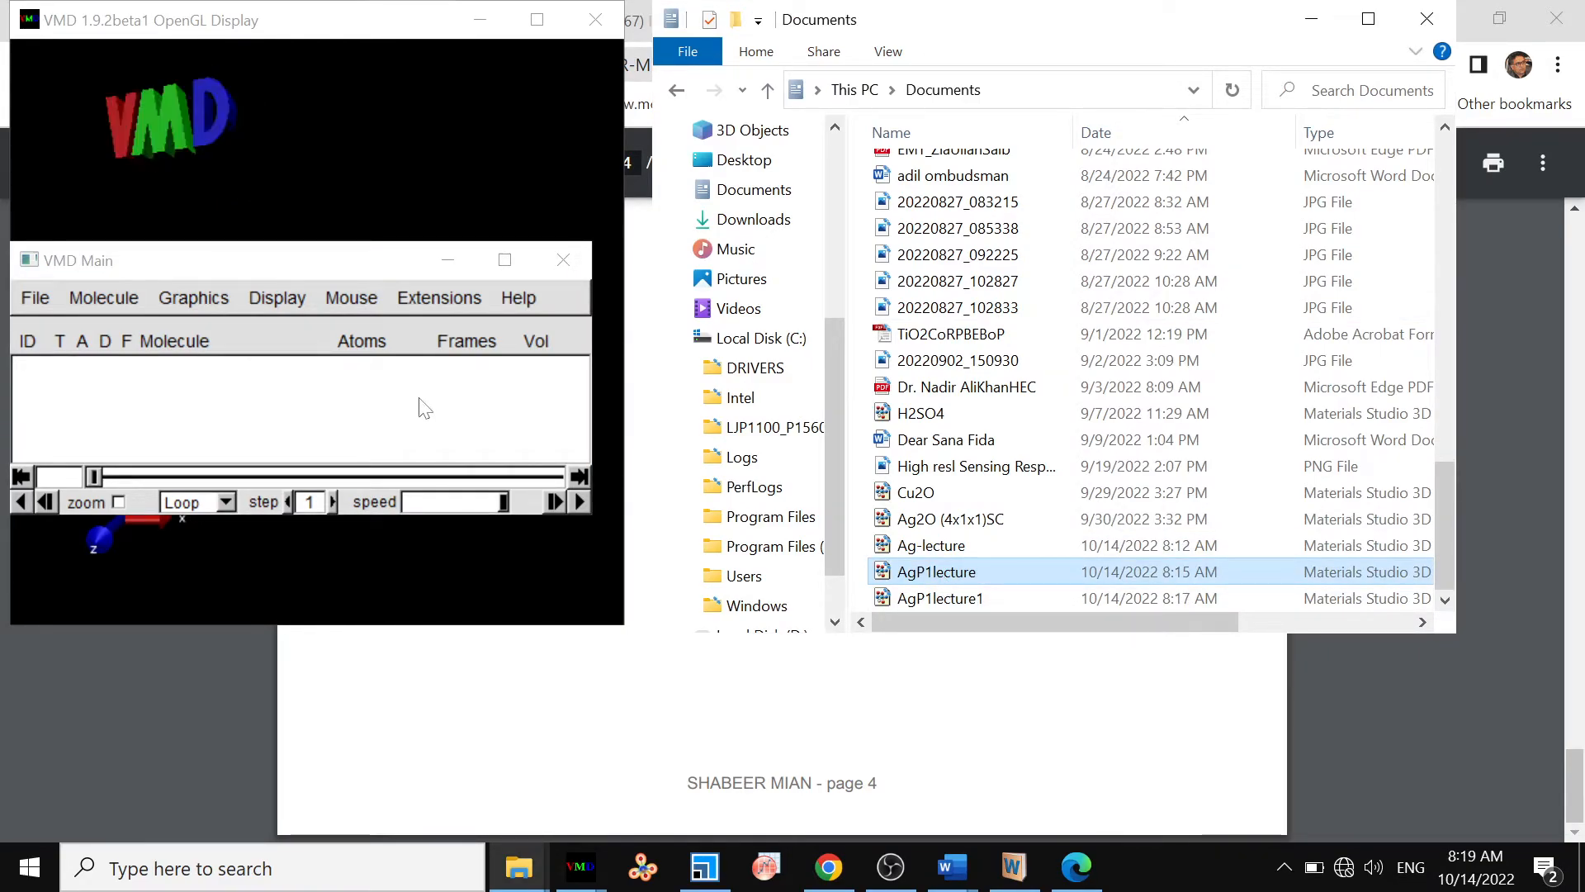
pyautogui.moveTo(937, 571); pyautogui.dragTo(615, 528)
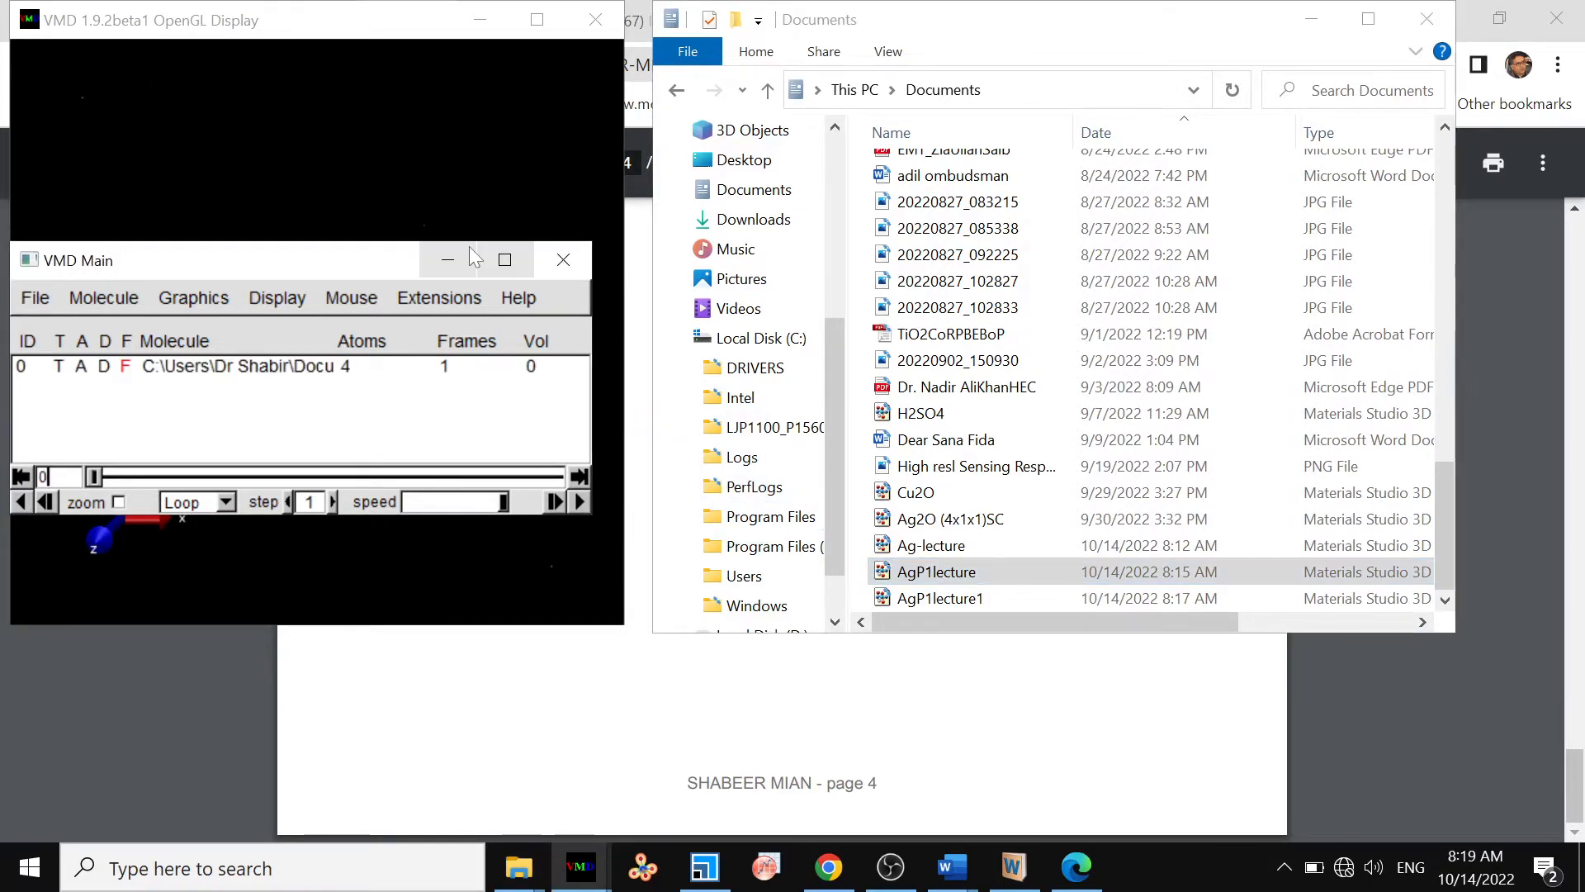
# Step: Move the VMD Main window off the display, switch the view to orthographic projection, and open the Graphical Representations settings
pyautogui.moveTo(380, 259); pyautogui.dragTo(885, 265)
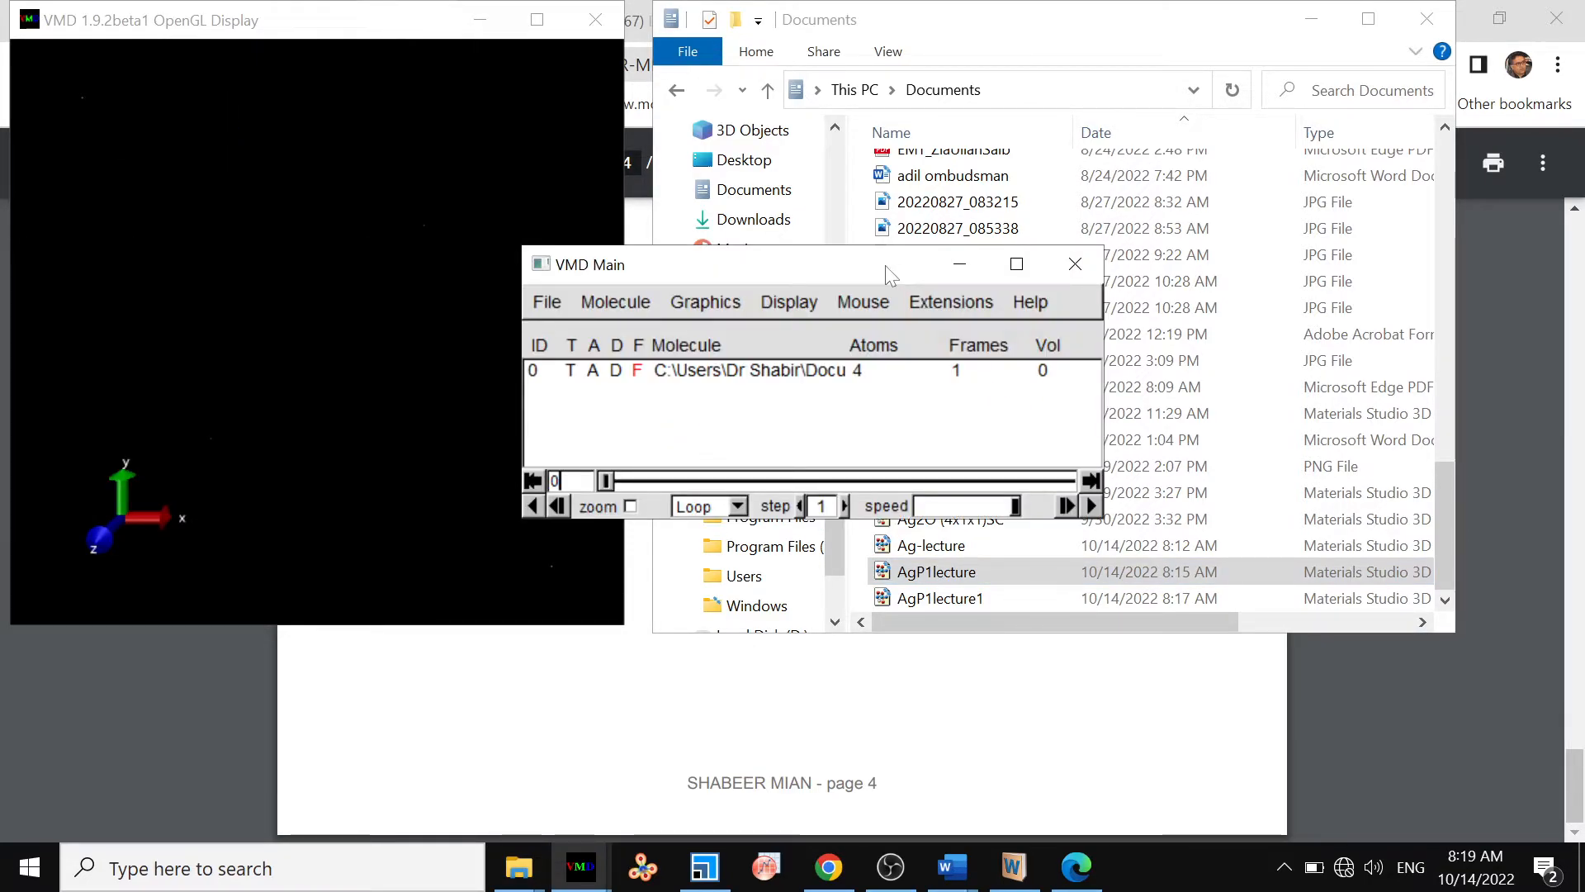
pyautogui.click(787, 304)
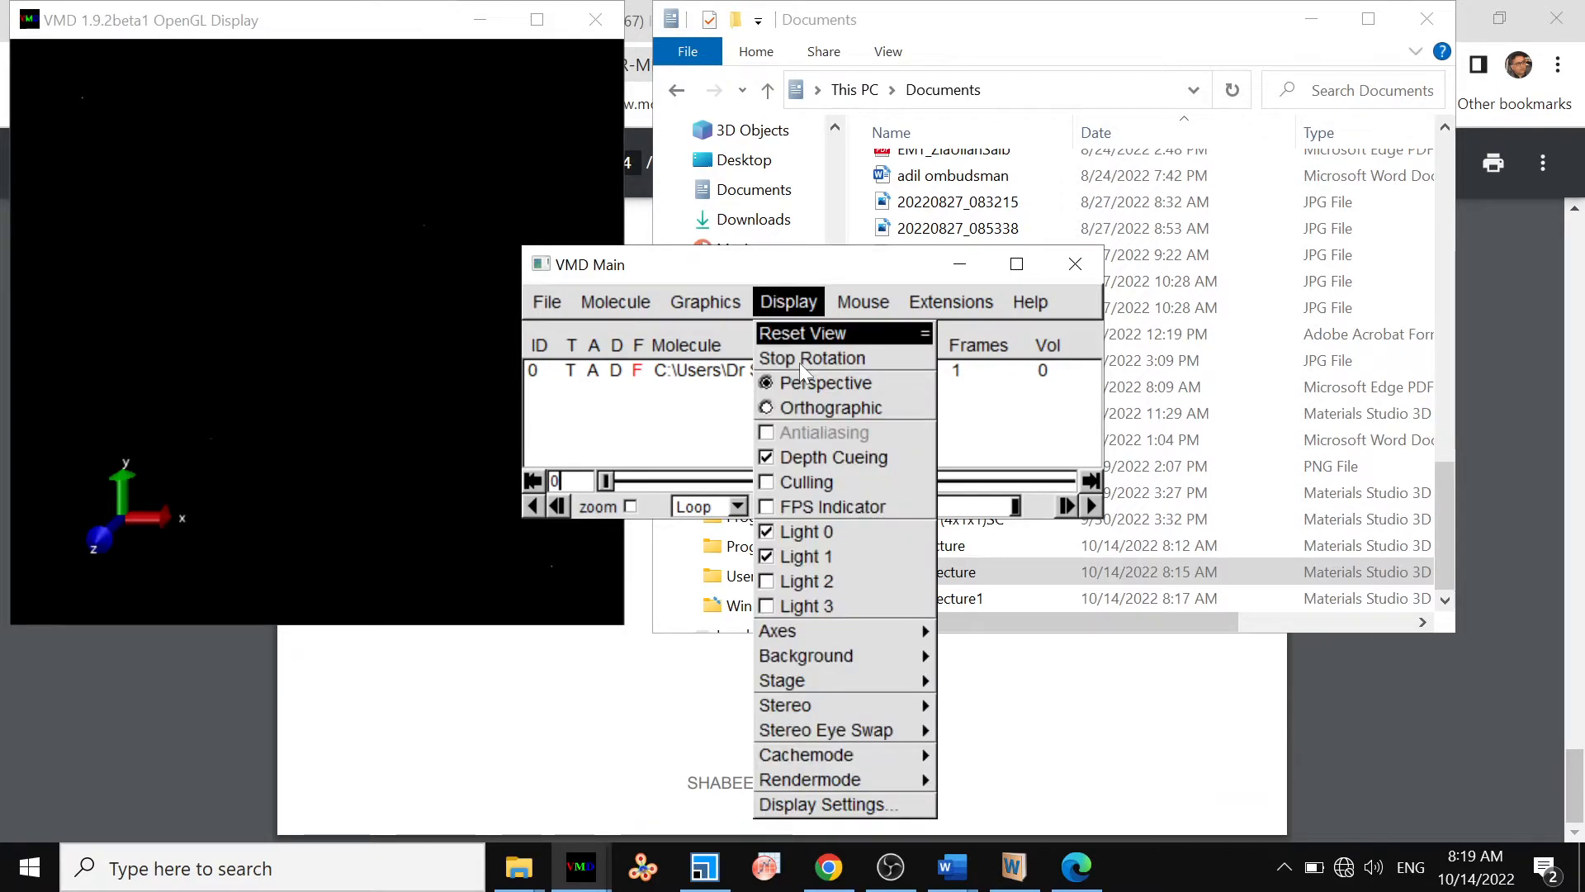
pyautogui.click(800, 409)
pyautogui.click(706, 303)
pyautogui.click(715, 334)
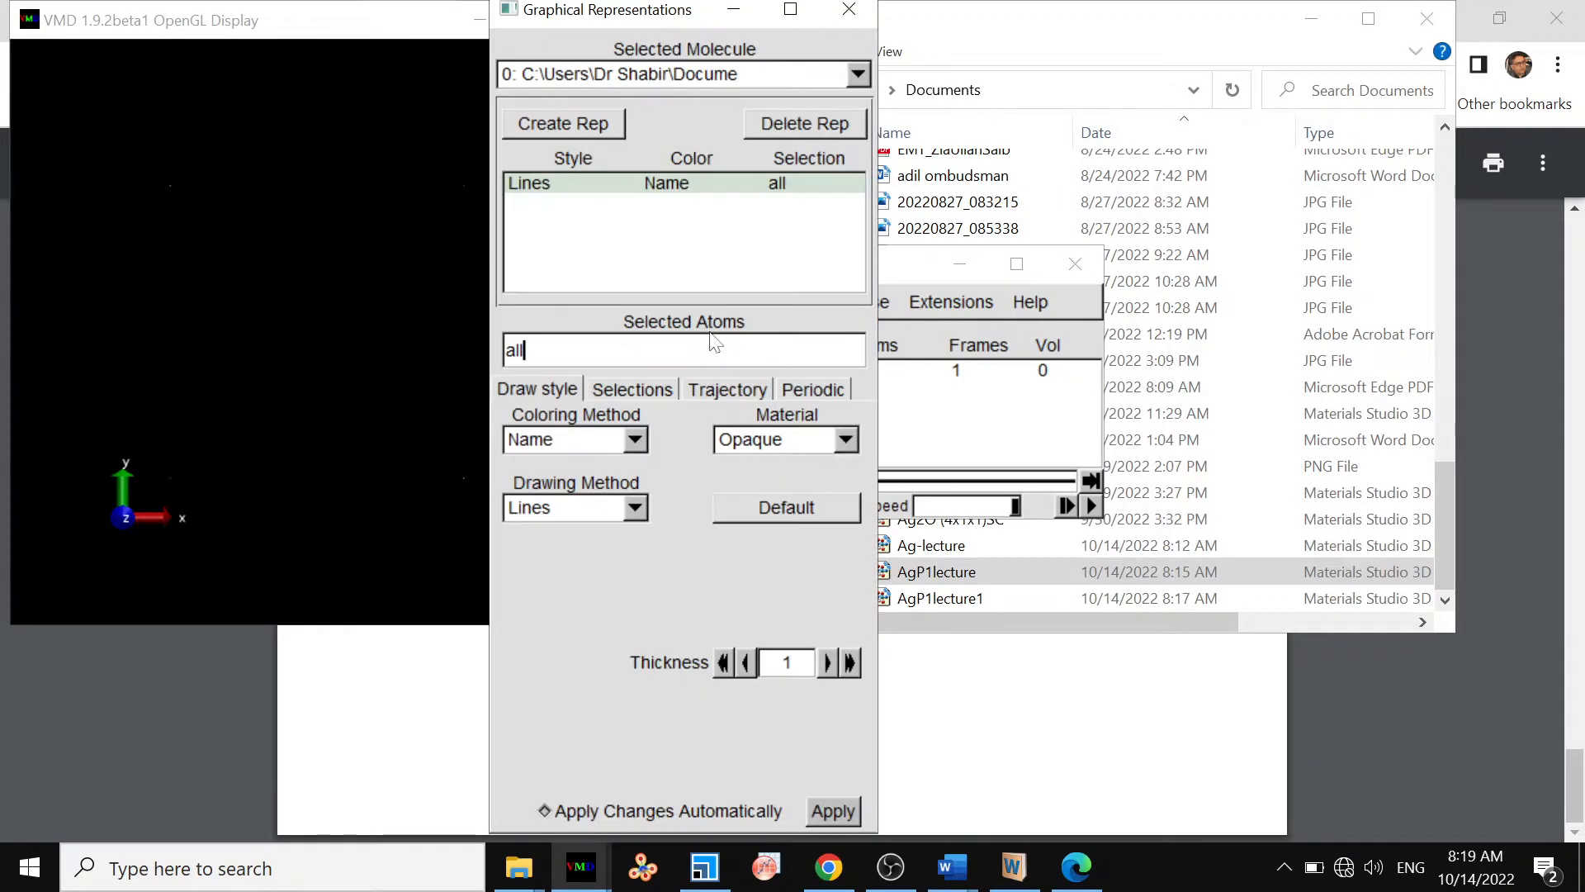
# Step: Set the Ag structure's drawing method to CPK with a sphere resolution of 97
pyautogui.click(587, 508)
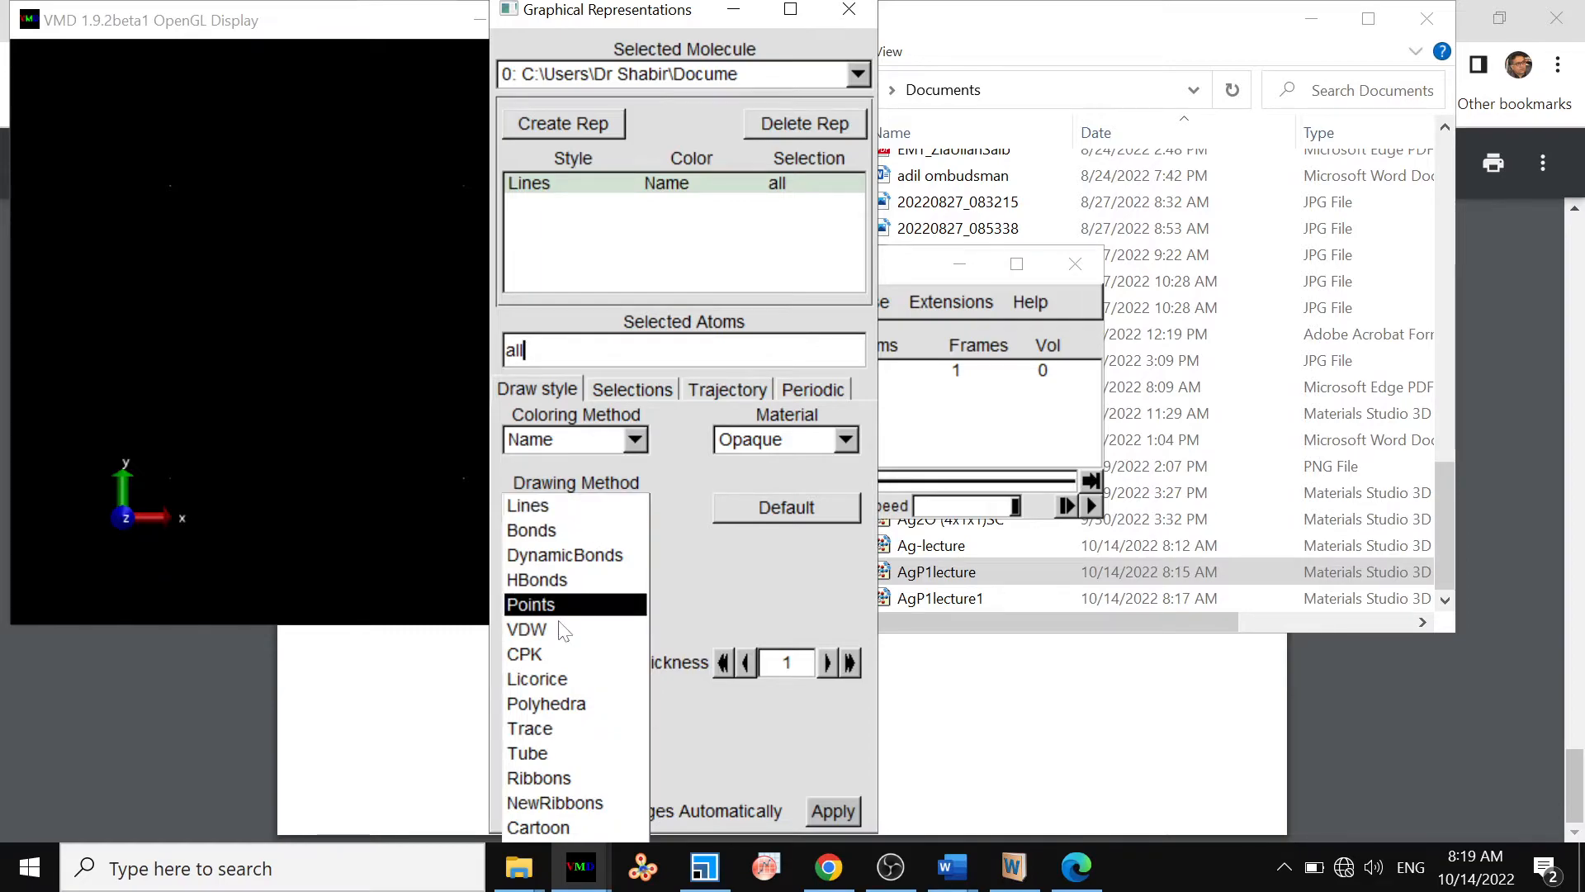
pyautogui.click(540, 654)
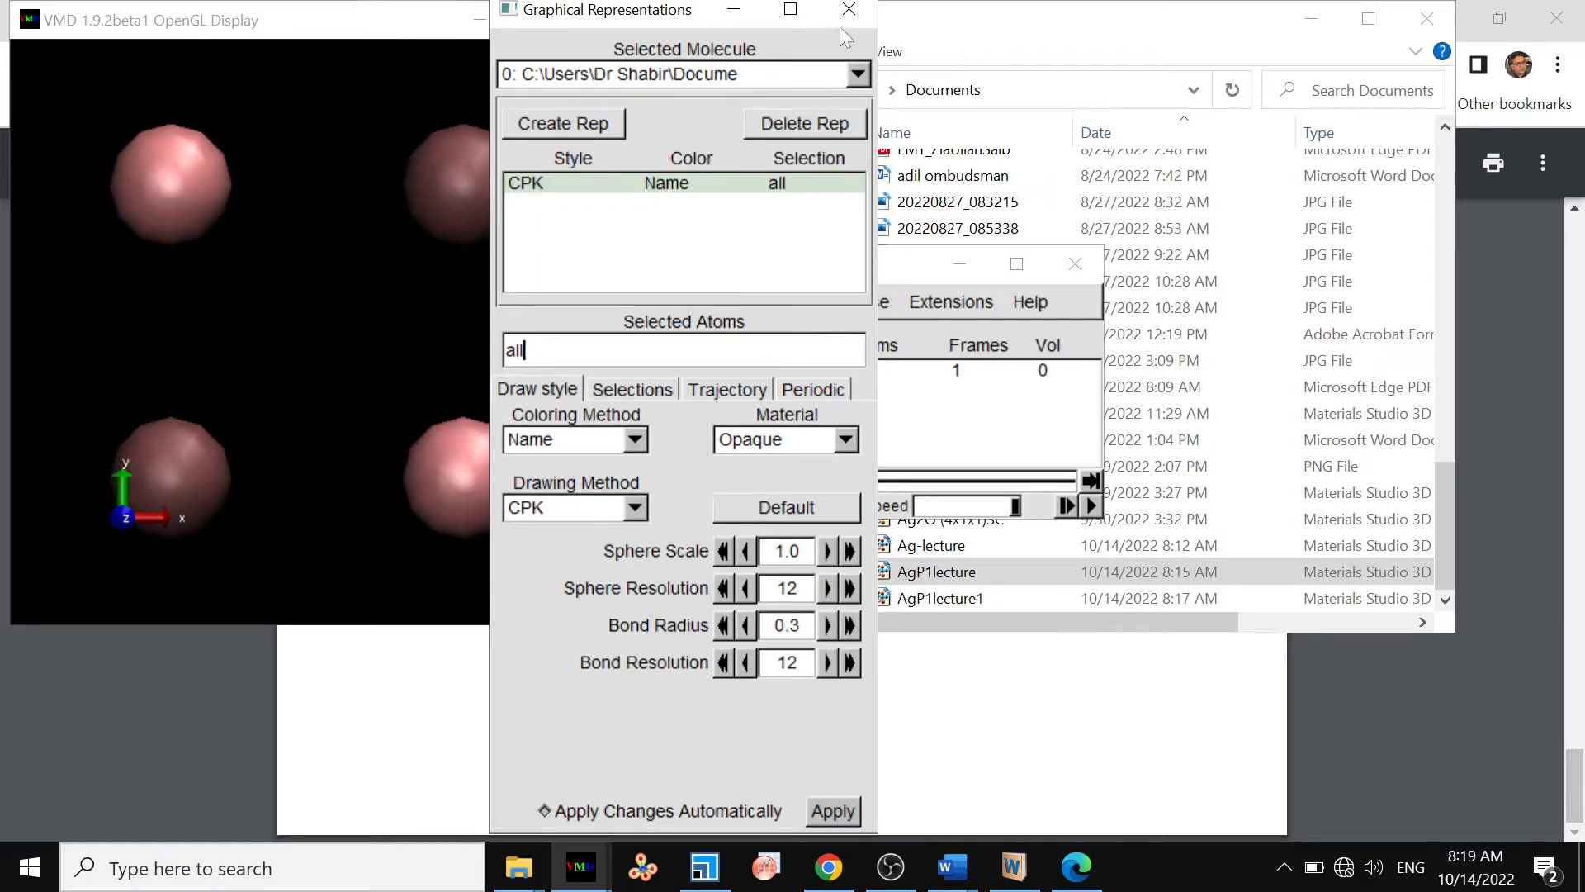
pyautogui.click(850, 588)
pyautogui.click(850, 588)
pyautogui.click(849, 588)
pyautogui.click(850, 588)
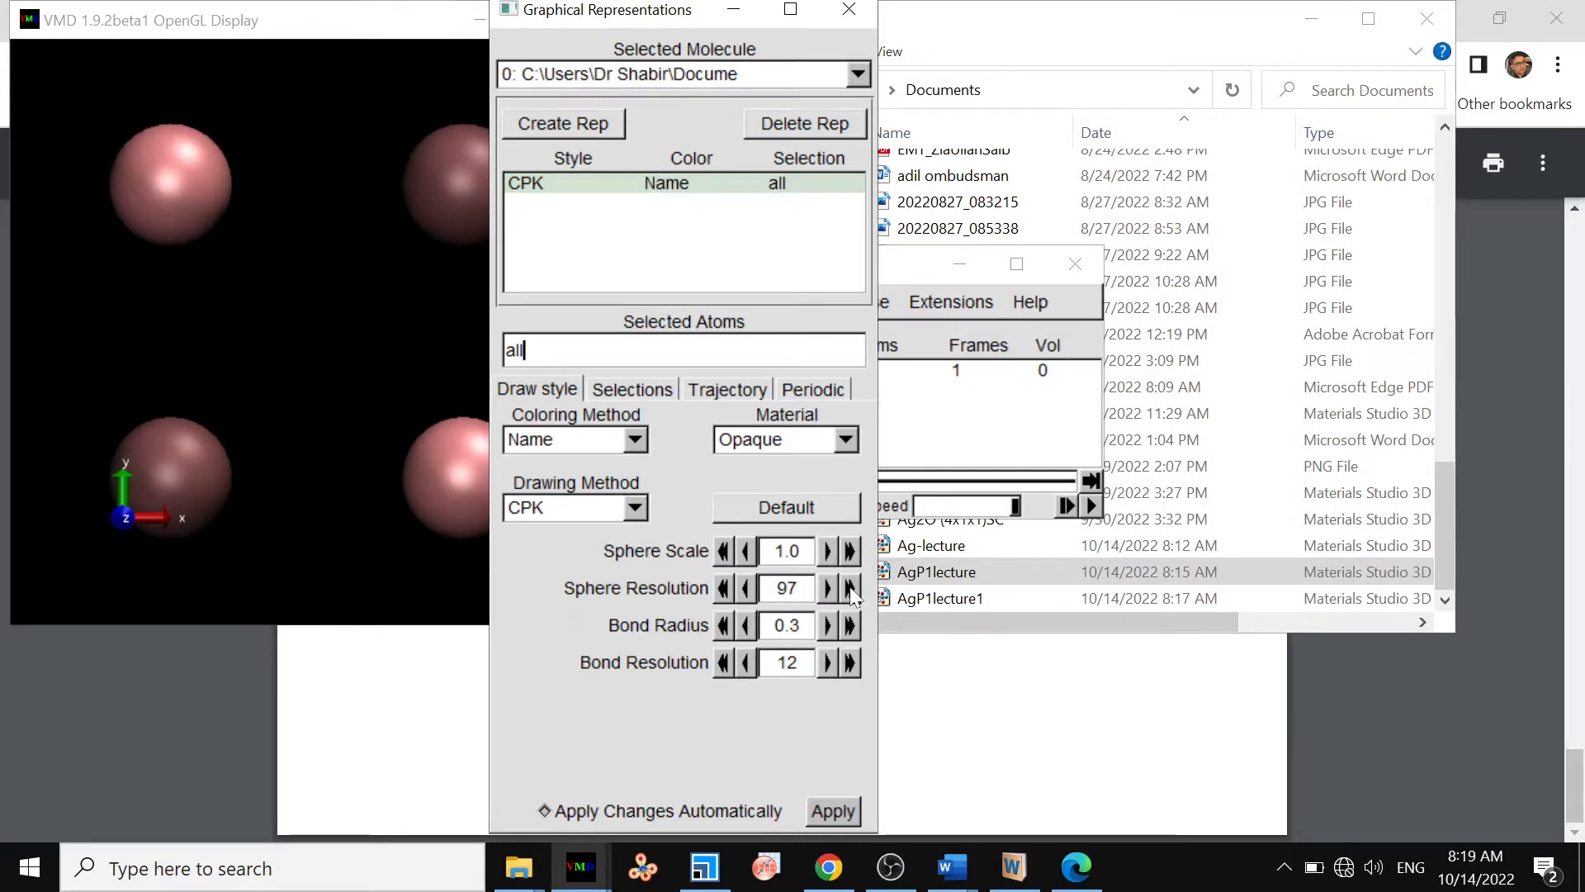
# Step: Raise the bond resolution of the CPK representation and close the Graphical Representations settings
pyautogui.click(850, 662)
pyautogui.click(850, 662)
pyautogui.click(849, 662)
pyautogui.click(849, 9)
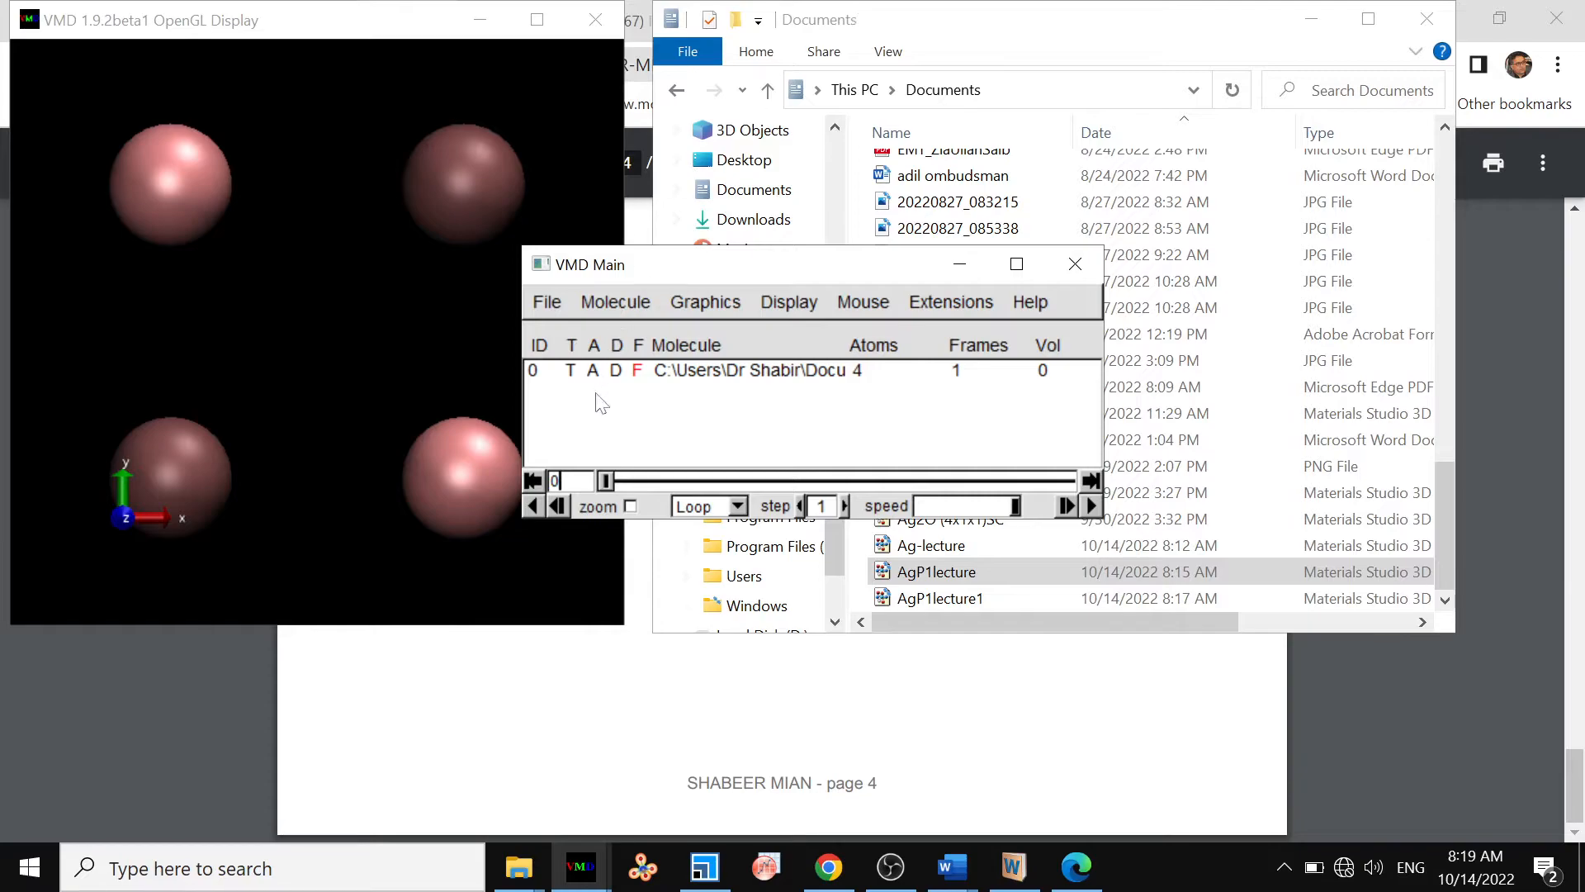
# Step: Move VMD Main clear of the display and set up saving the loaded molecule's coordinates with xyz as the file type
pyautogui.moveTo(711, 265); pyautogui.dragTo(935, 189)
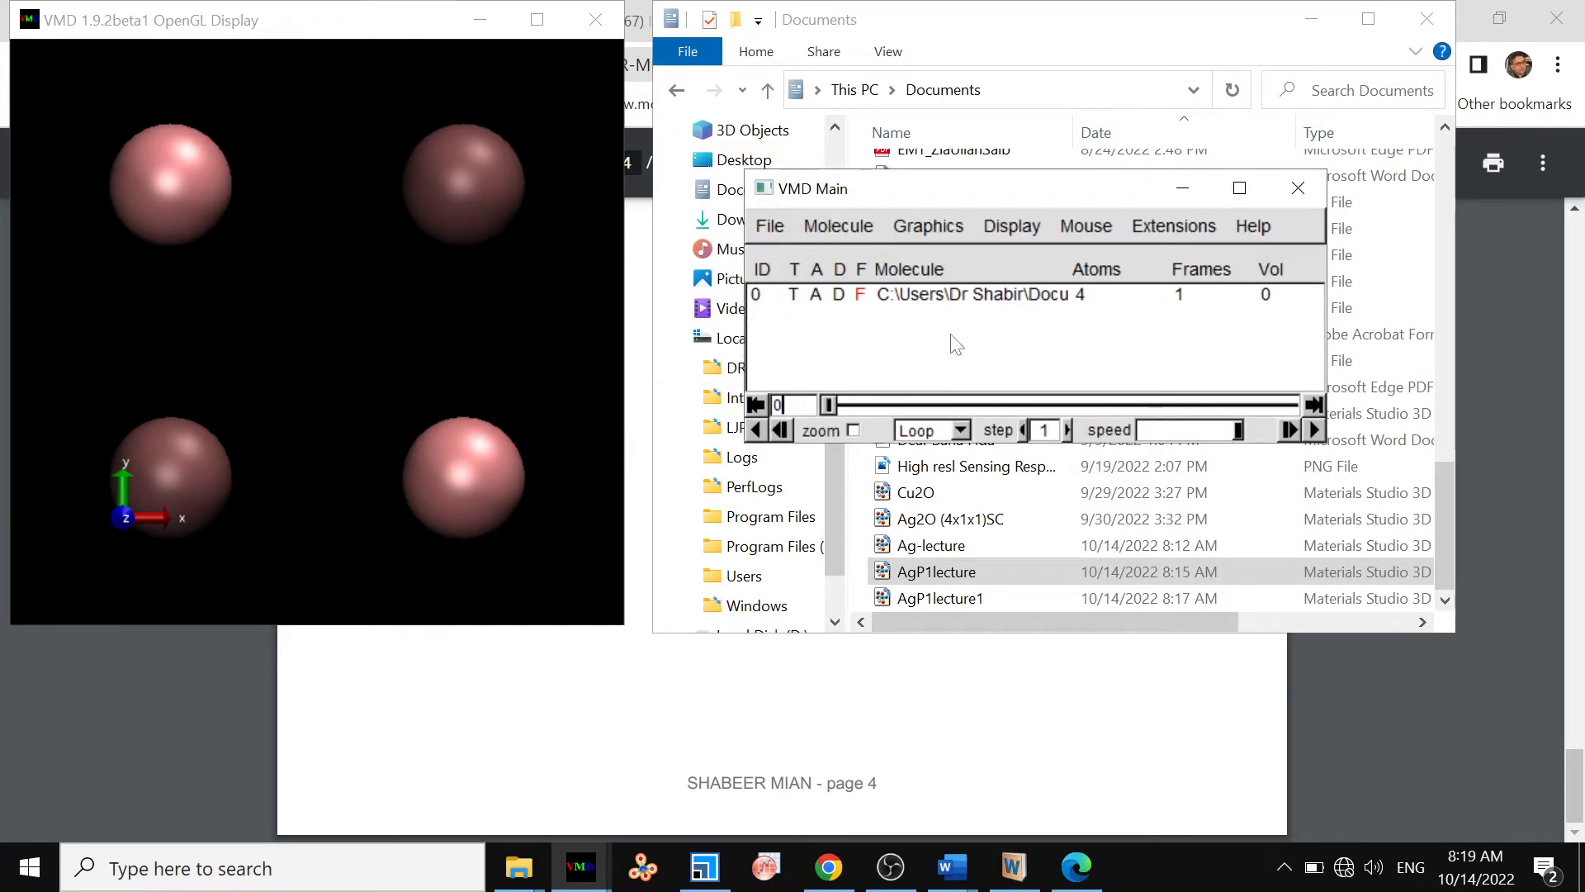
pyautogui.click(826, 299)
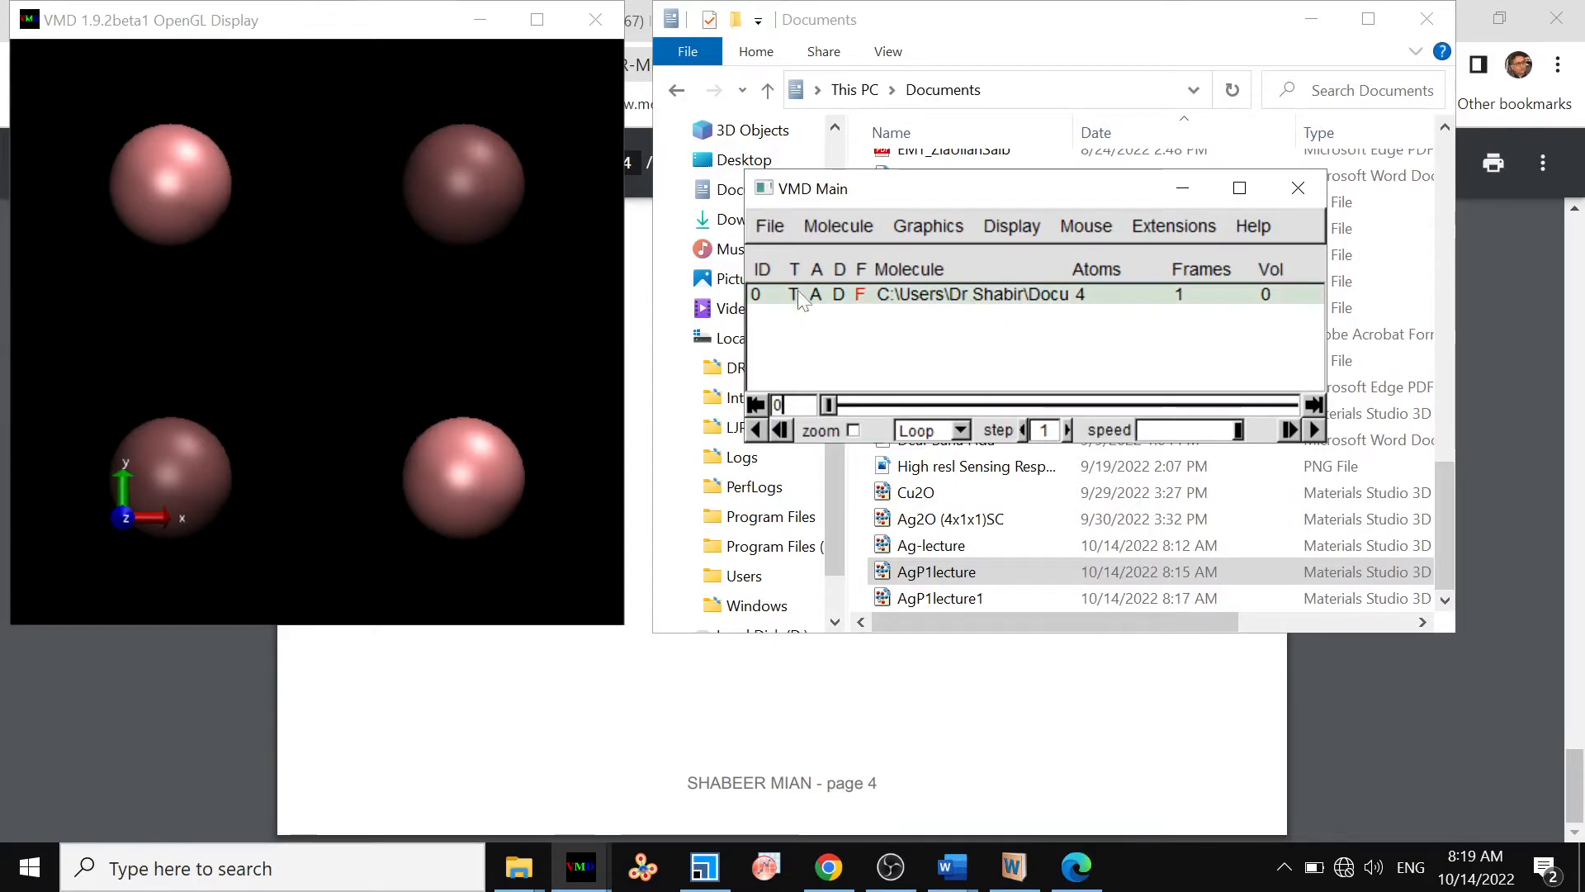
pyautogui.click(765, 231)
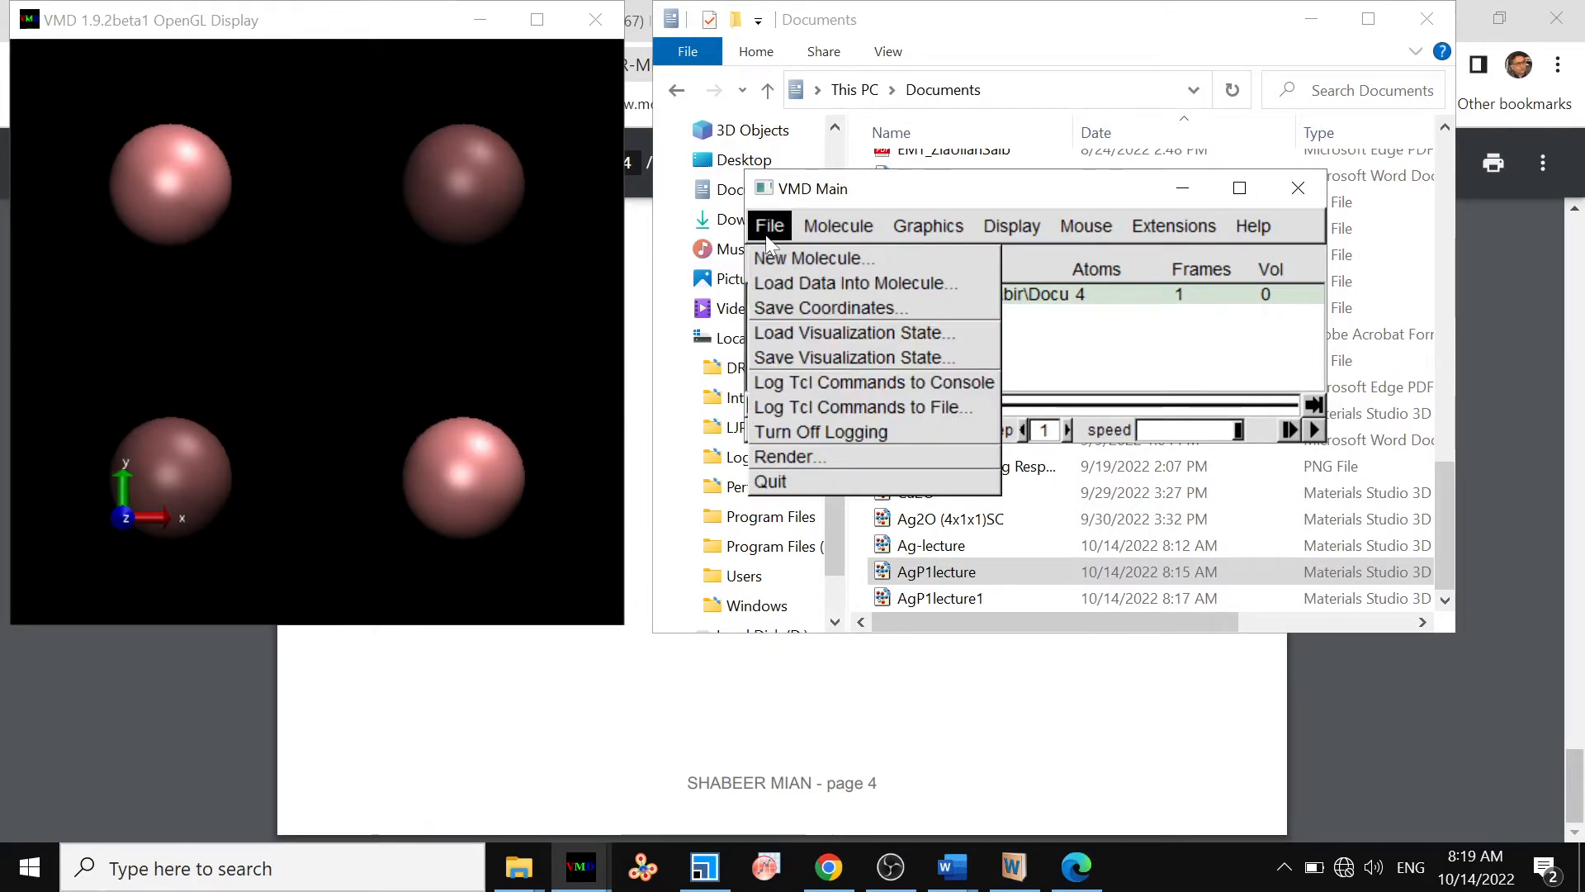
pyautogui.click(814, 310)
pyautogui.click(220, 225)
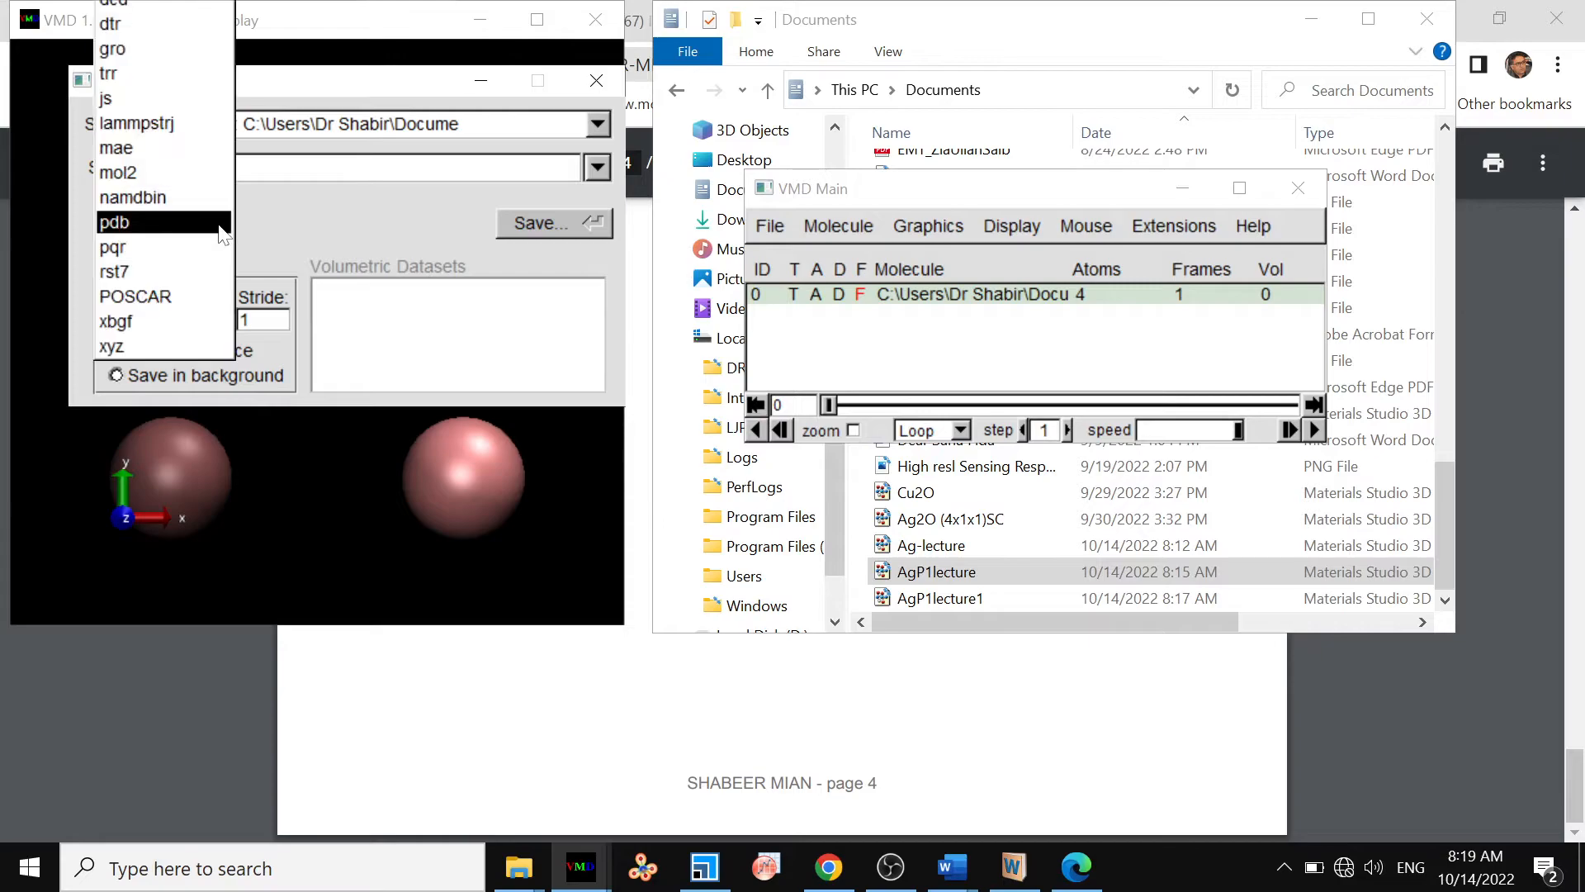
pyautogui.click(145, 352)
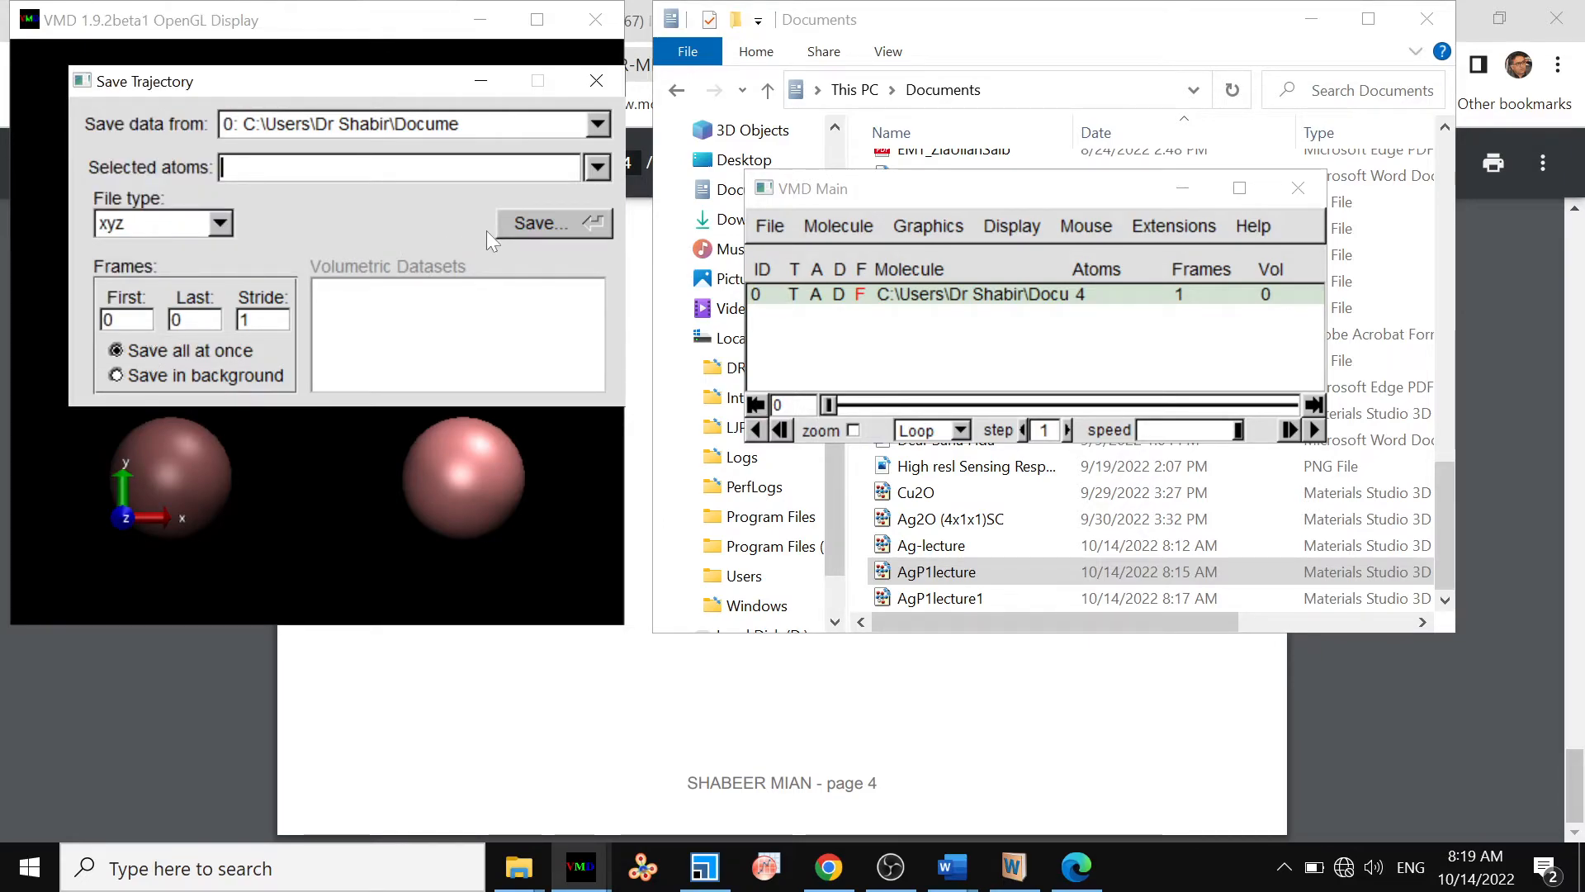
# Step: Save the coordinates in the Documents folder as AgP1lecutre-vmd.xyz
pyautogui.click(520, 235)
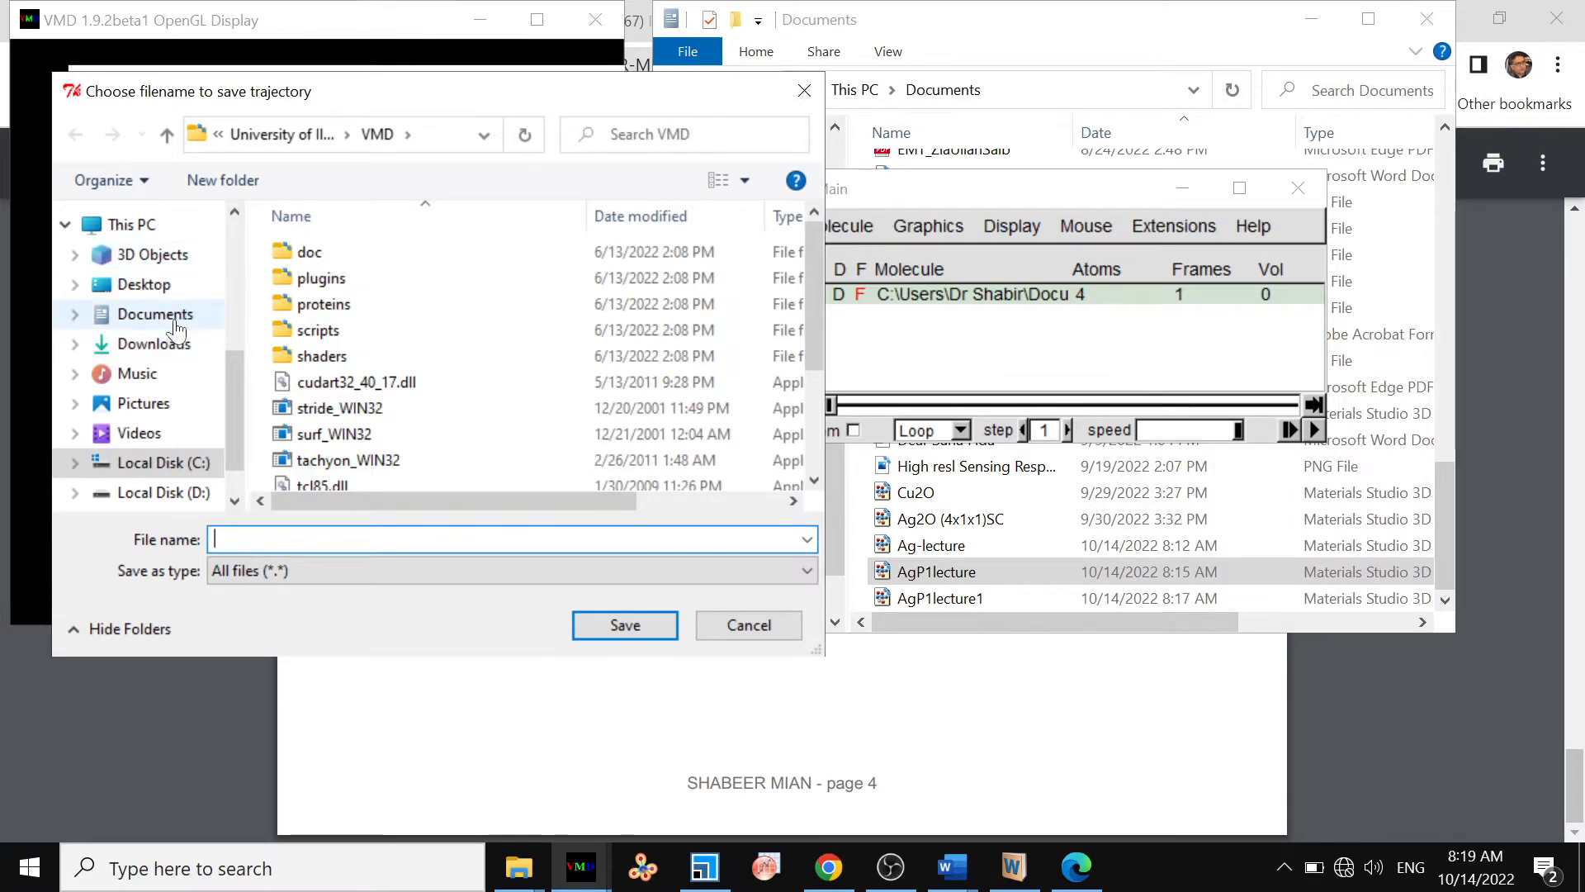
pyautogui.click(179, 318)
pyautogui.click(281, 540)
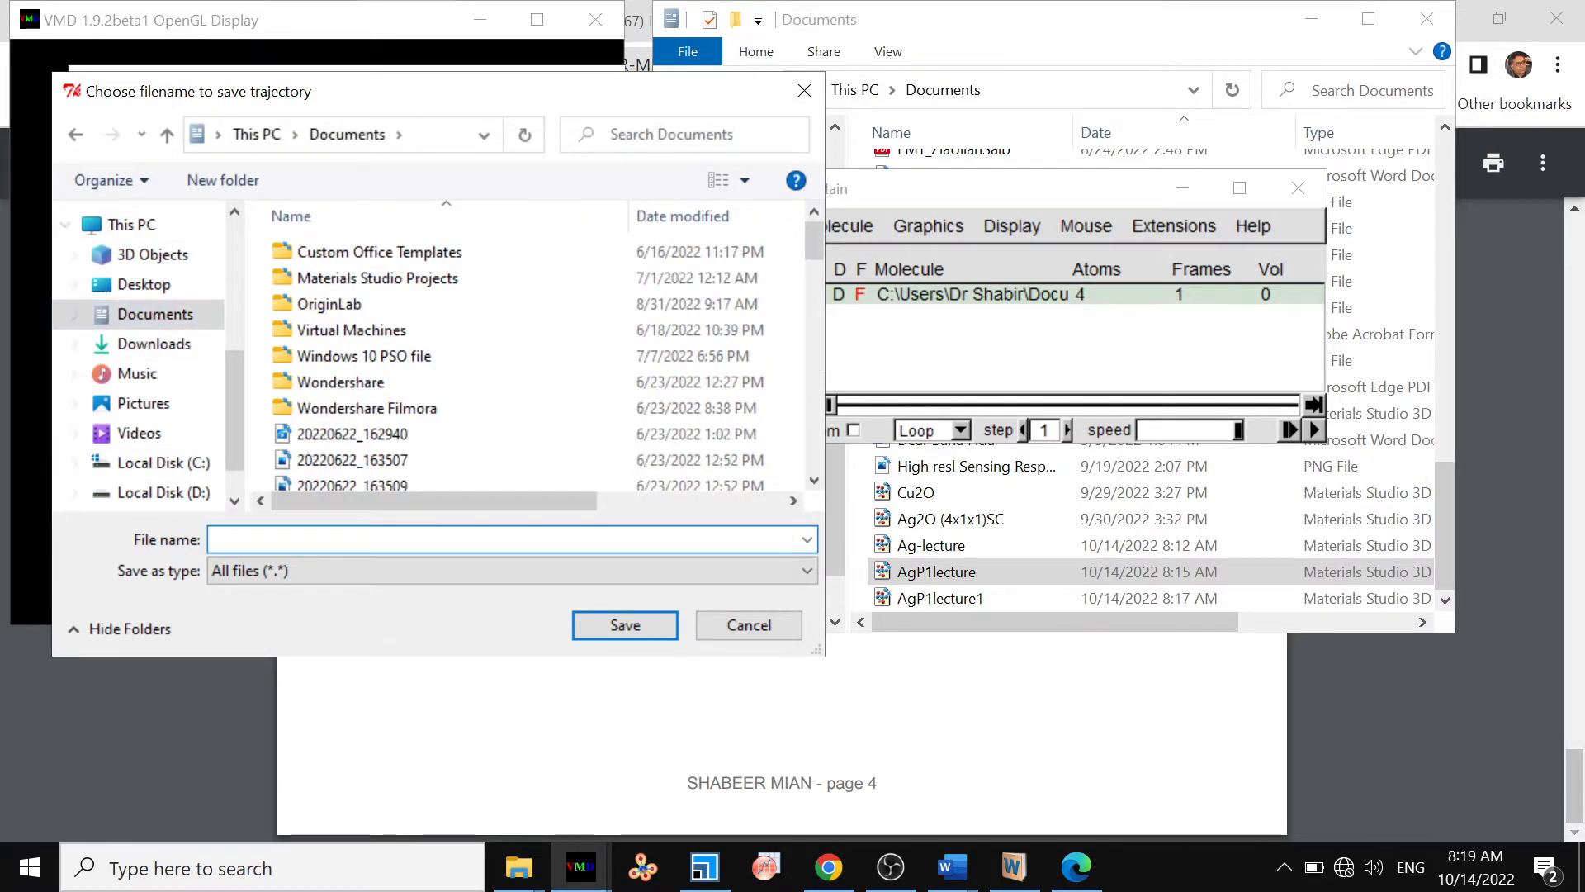
pyautogui.write('Ag')
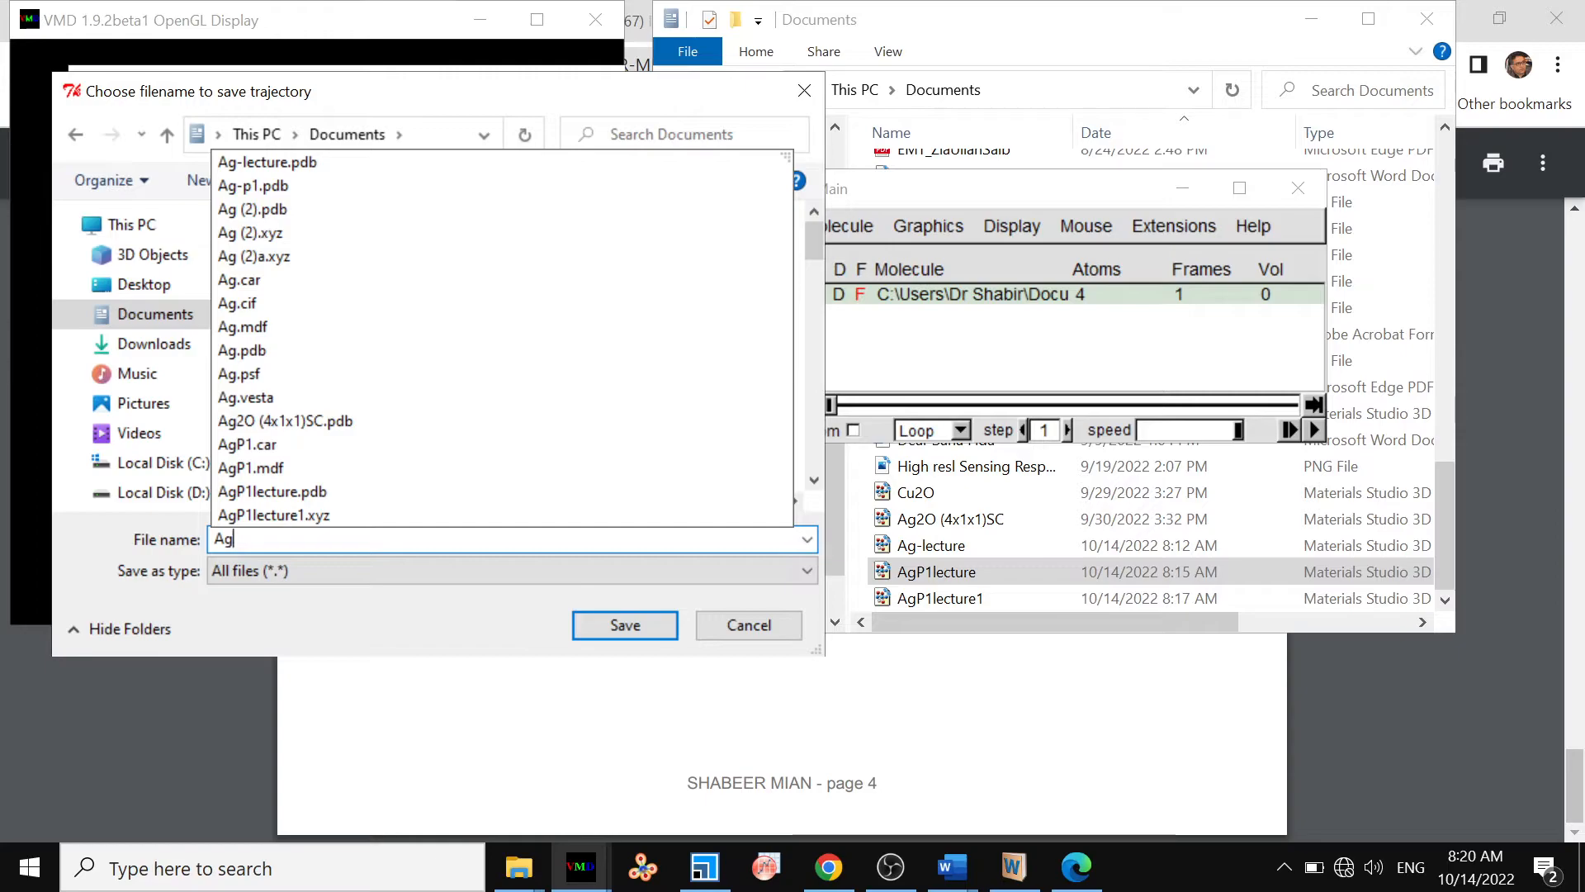
pyautogui.write('P1lecutre')
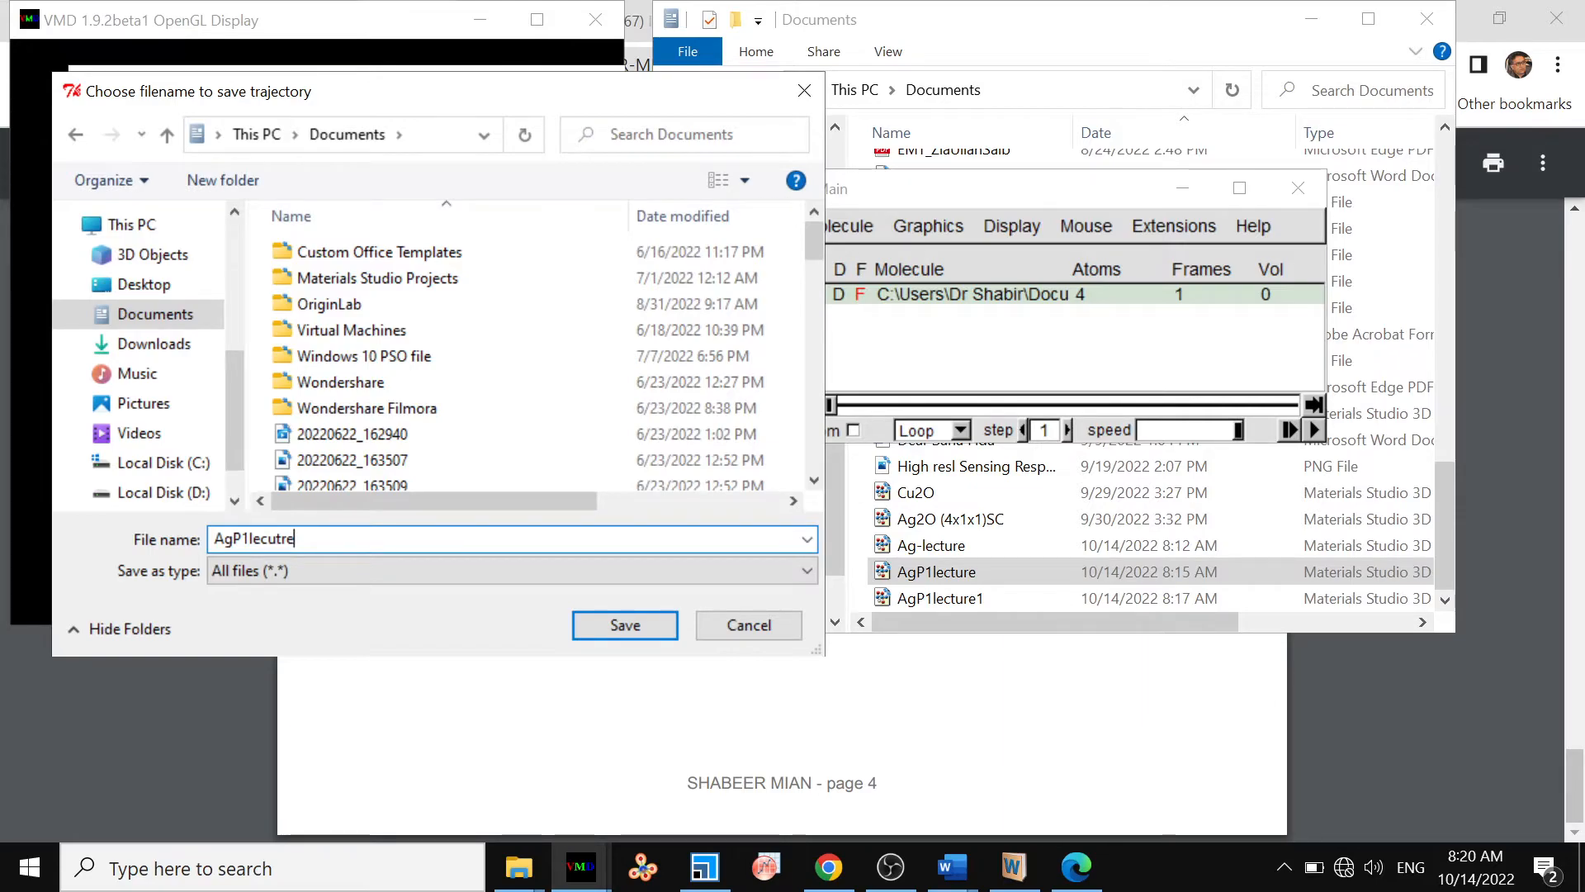
pyautogui.write('-vmd')
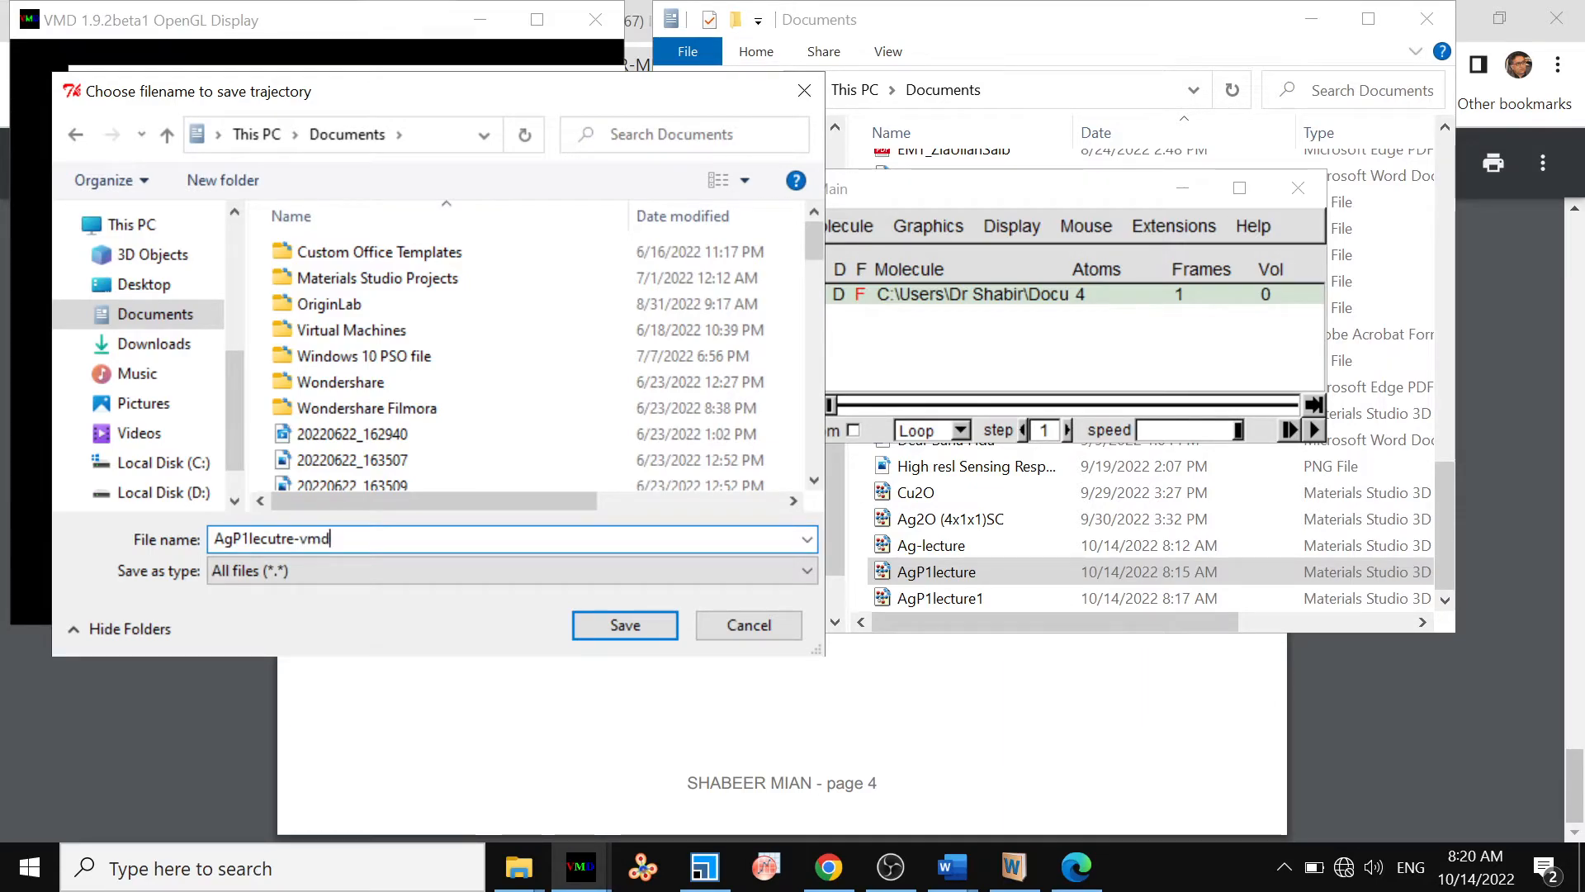
pyautogui.write('.xyz')
pyautogui.press('Return')
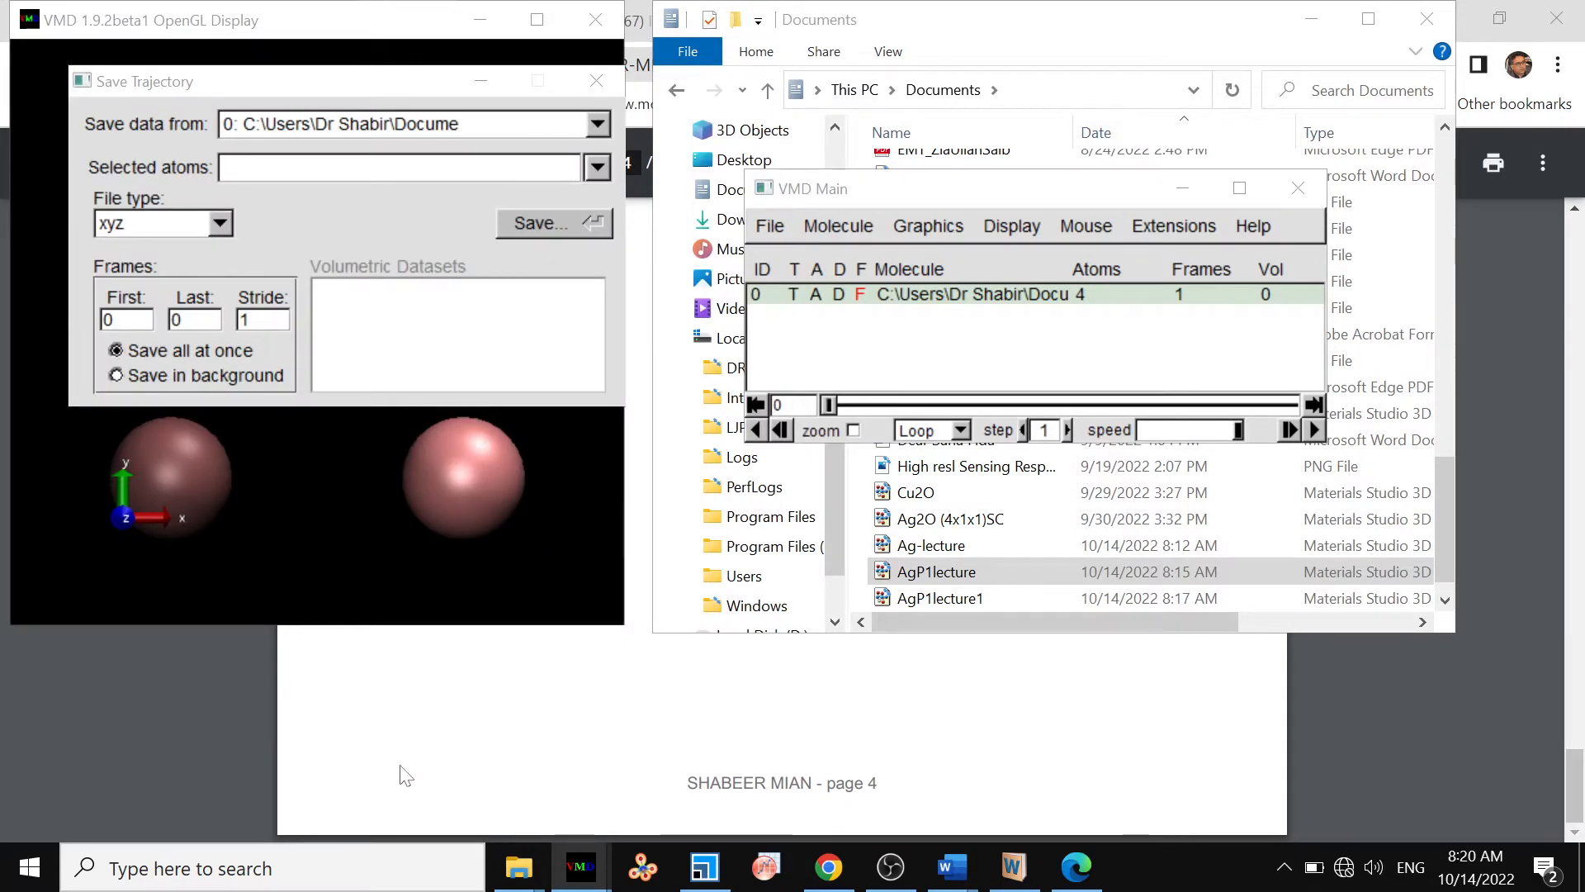
# Step: Find the AgP1lecutre-vmd file in the Documents folder and open it with WordPad
pyautogui.moveTo(537, 855)
pyautogui.click(410, 794)
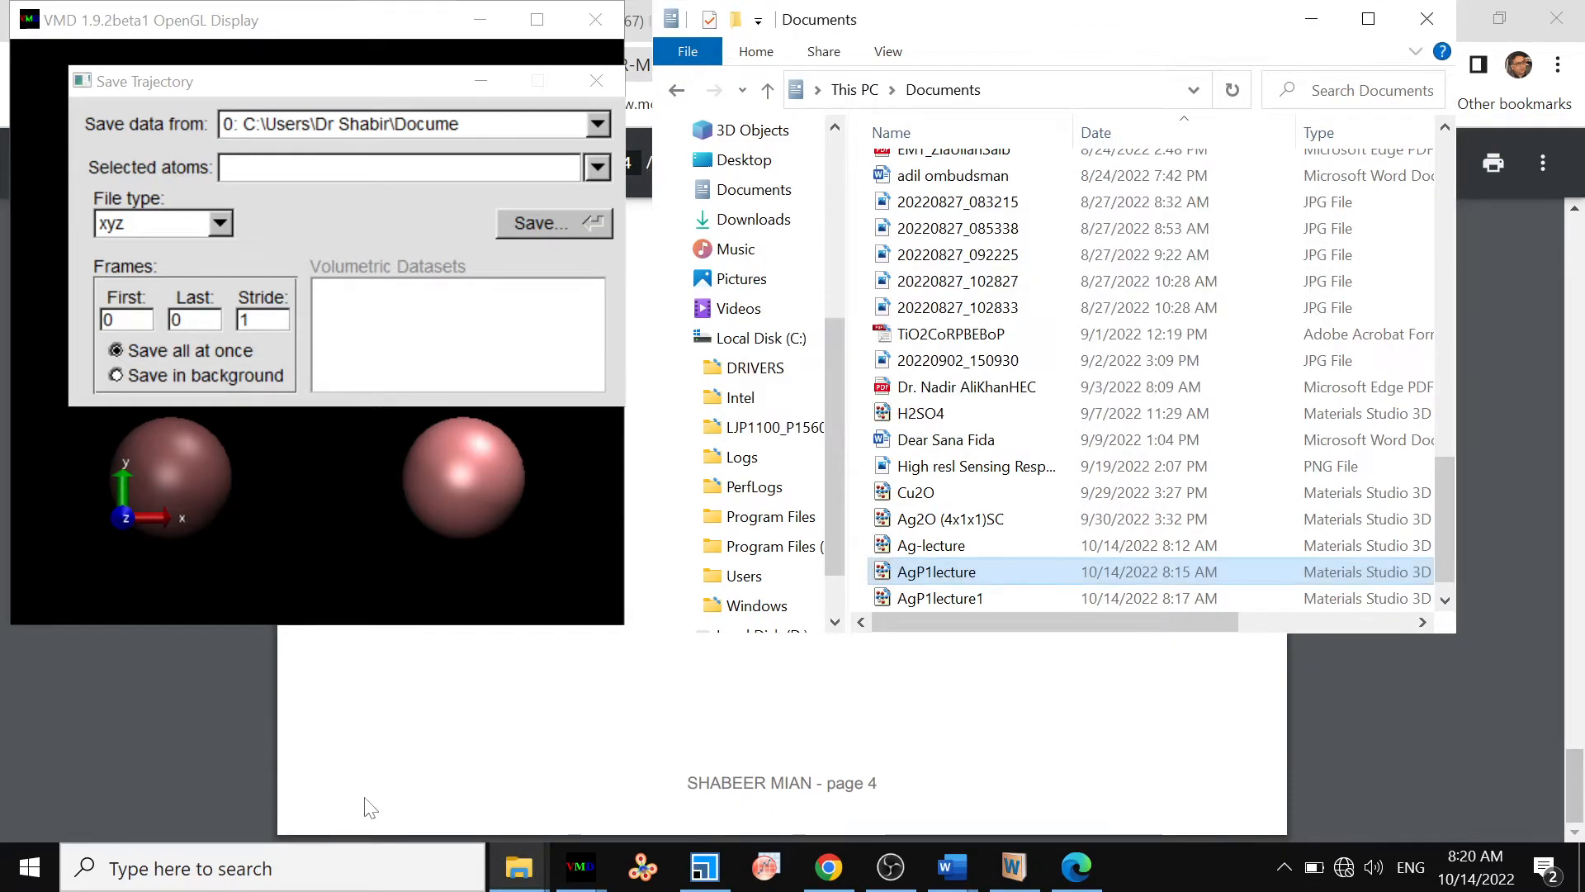
pyautogui.click(1445, 601)
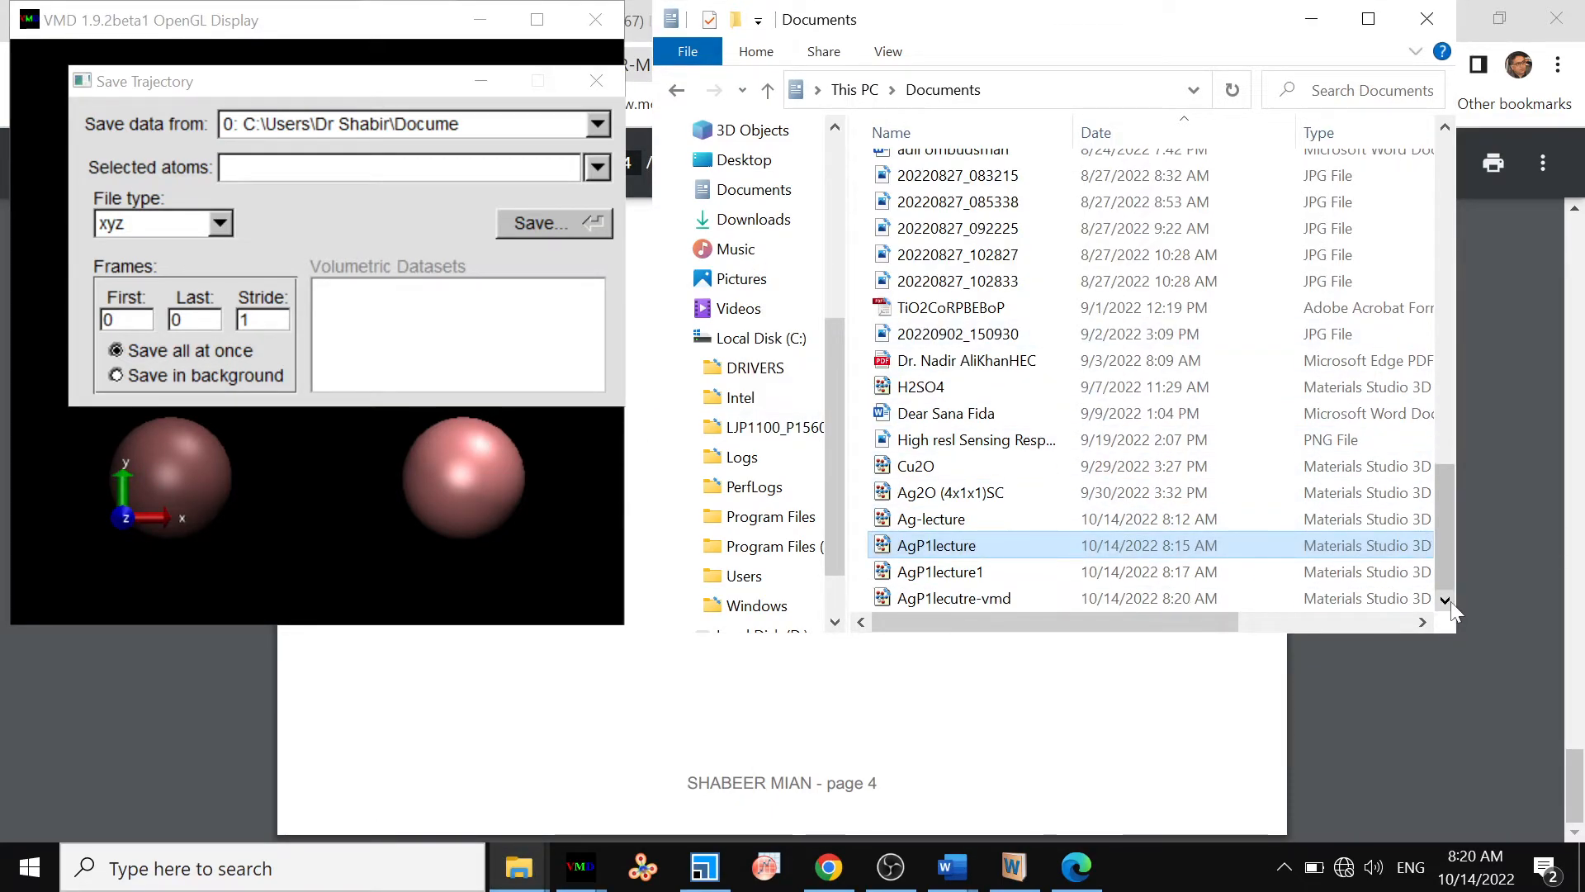
pyautogui.click(968, 600)
pyautogui.rightClick(968, 601)
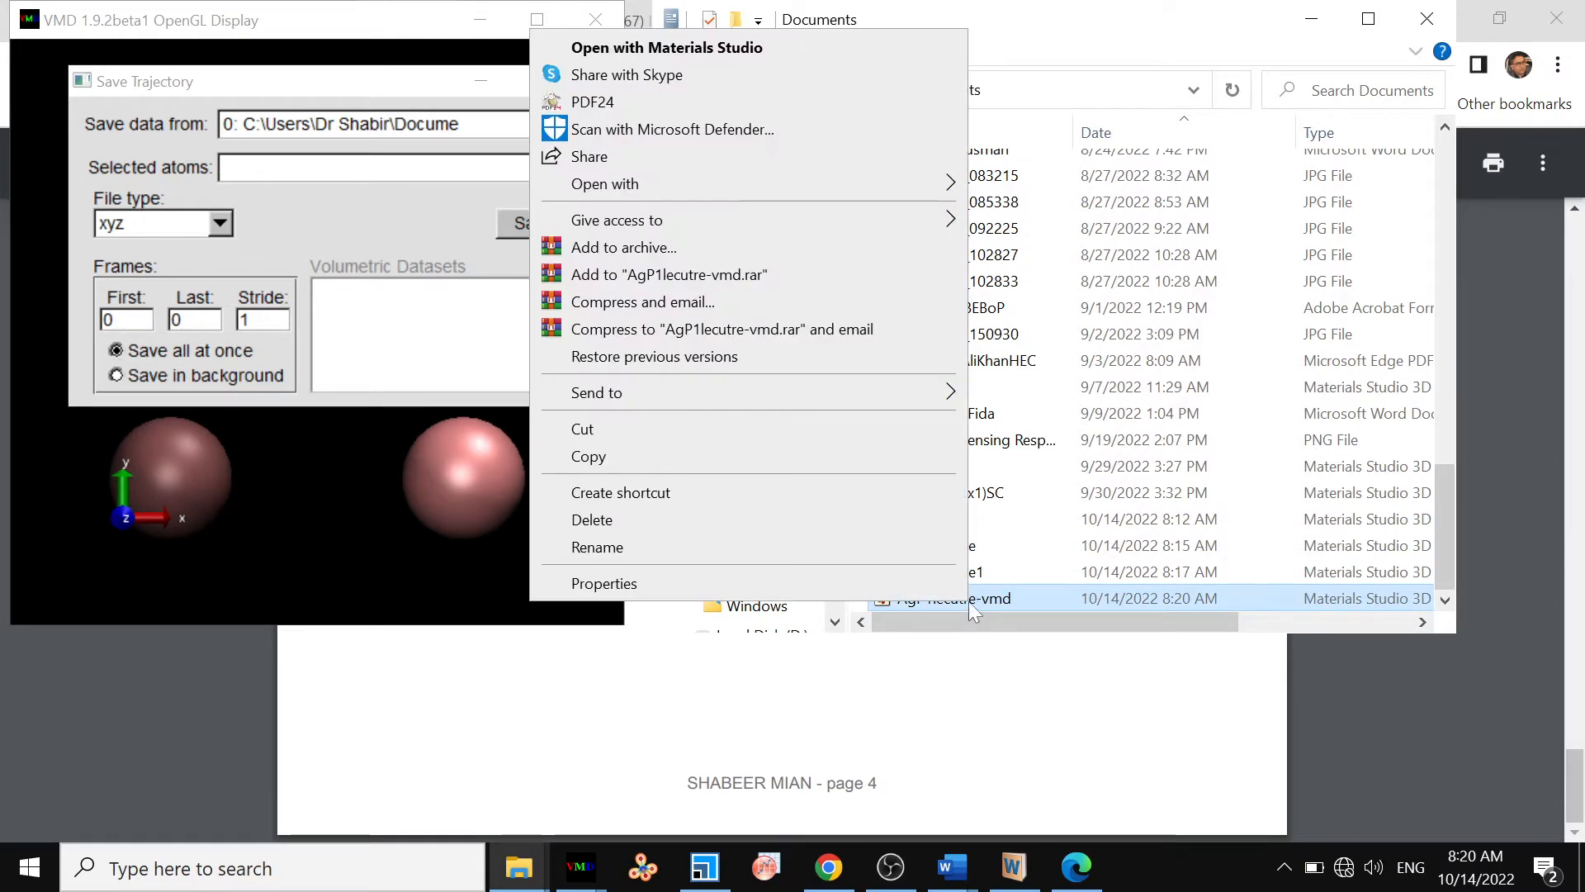
pyautogui.moveTo(909, 190)
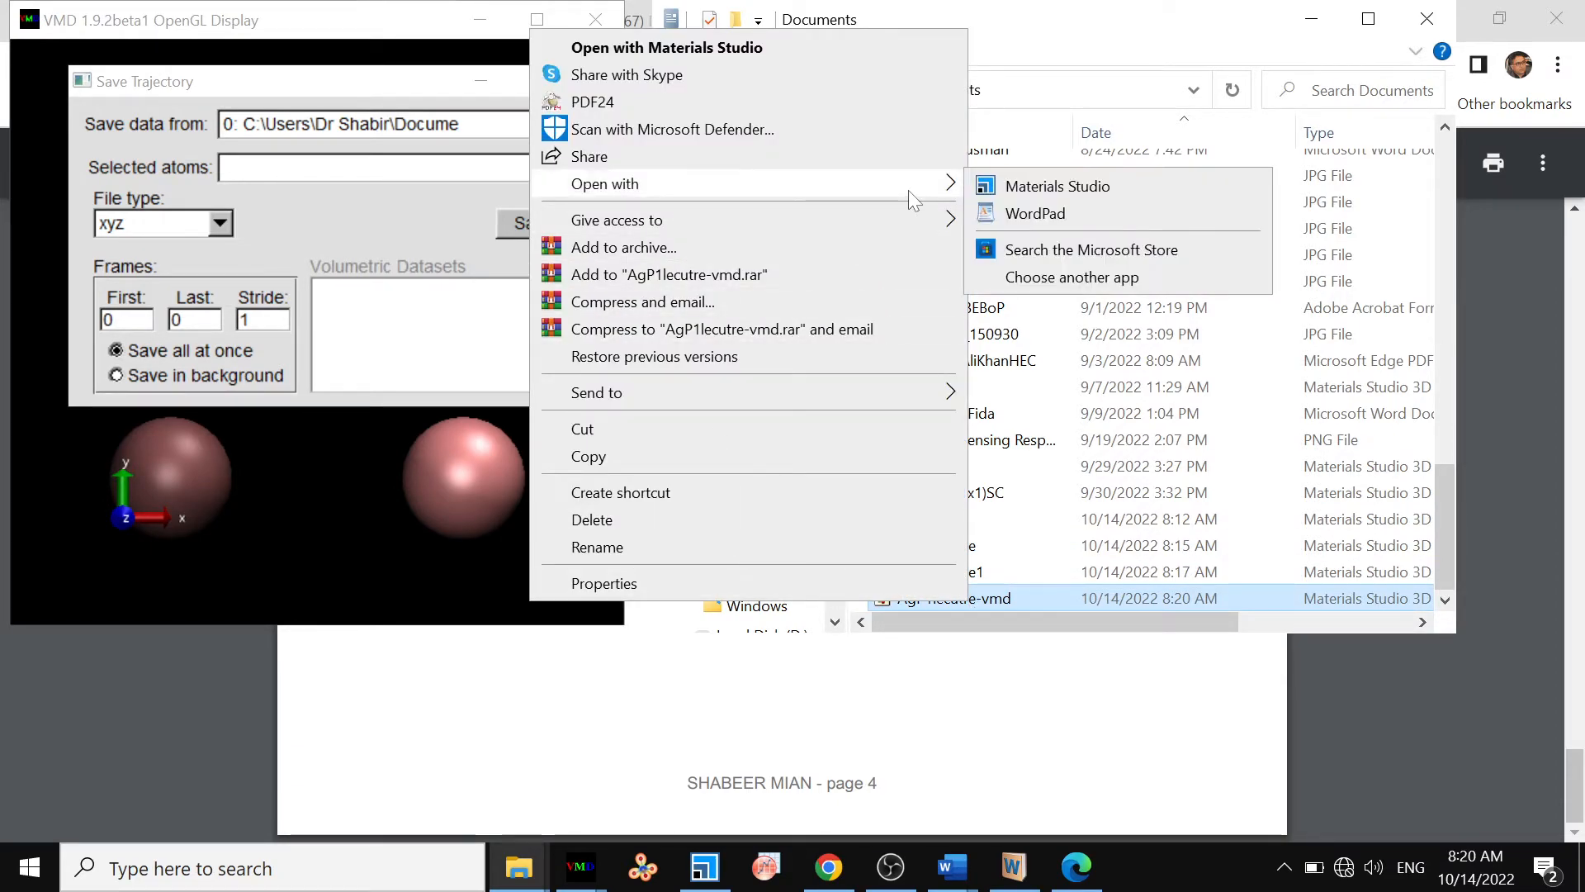
pyautogui.click(1032, 216)
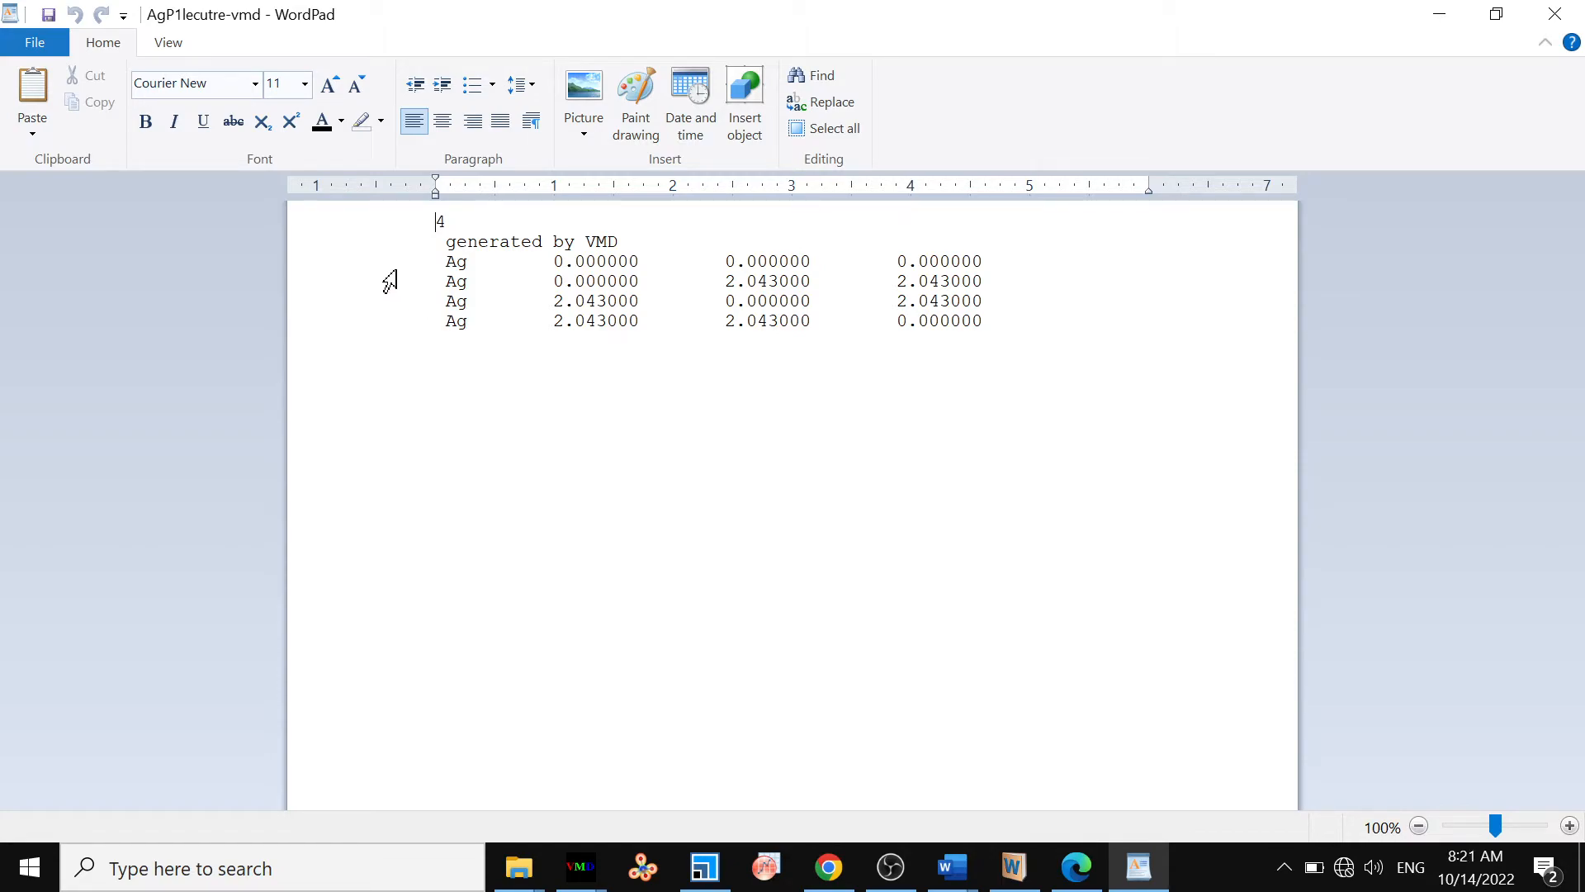
# Step: Highlight the Ag atom rows and their coordinates in the WordPad file to examine them
pyautogui.moveTo(385, 264); pyautogui.dragTo(446, 331)
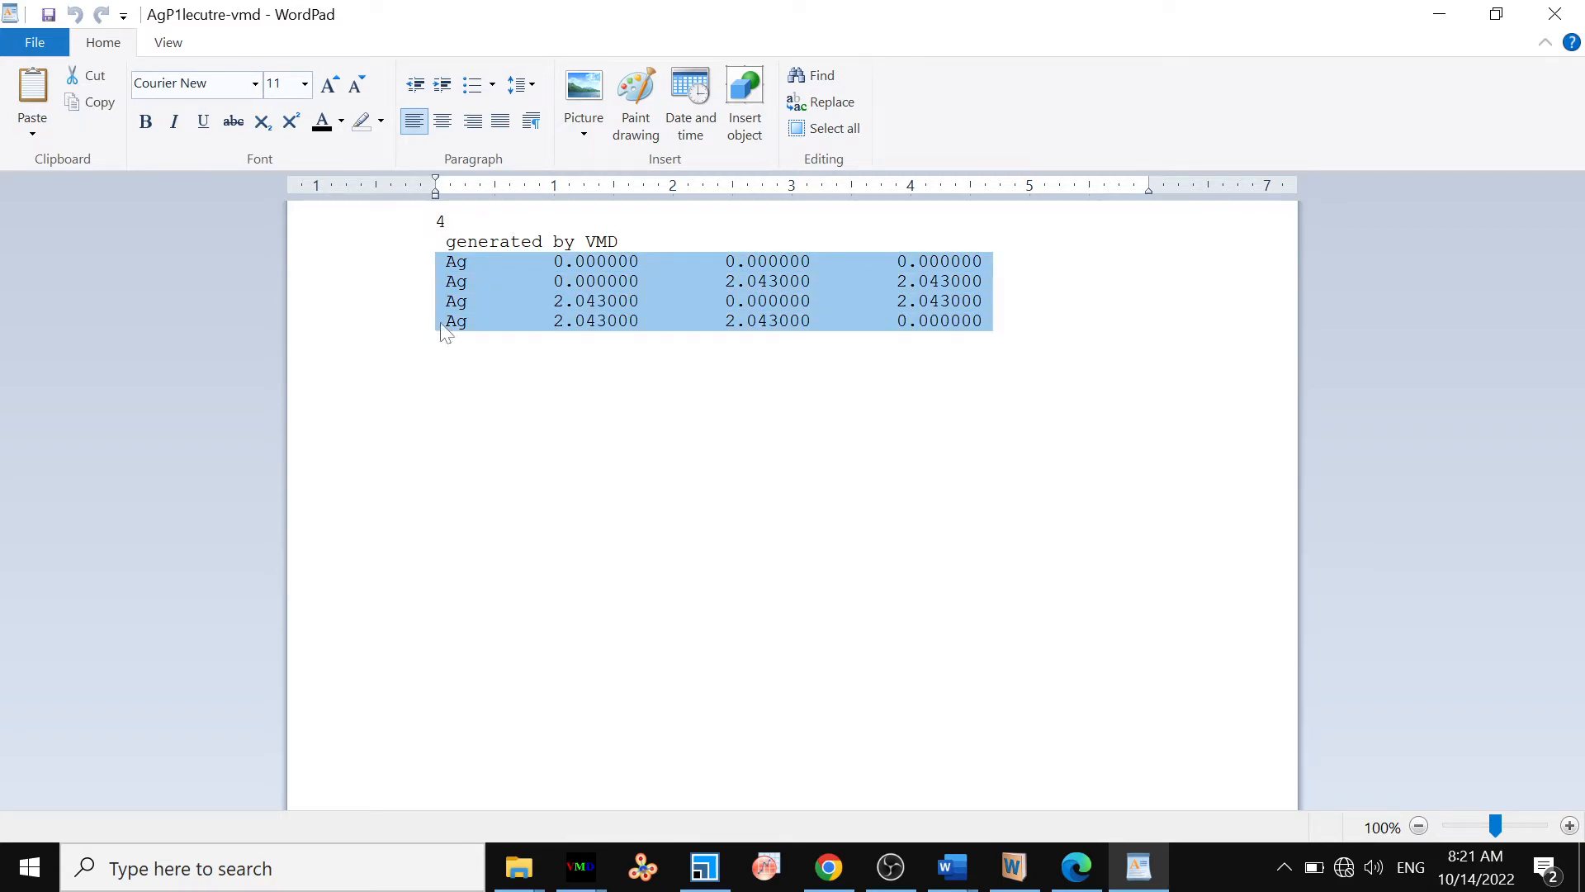
pyautogui.click(482, 309)
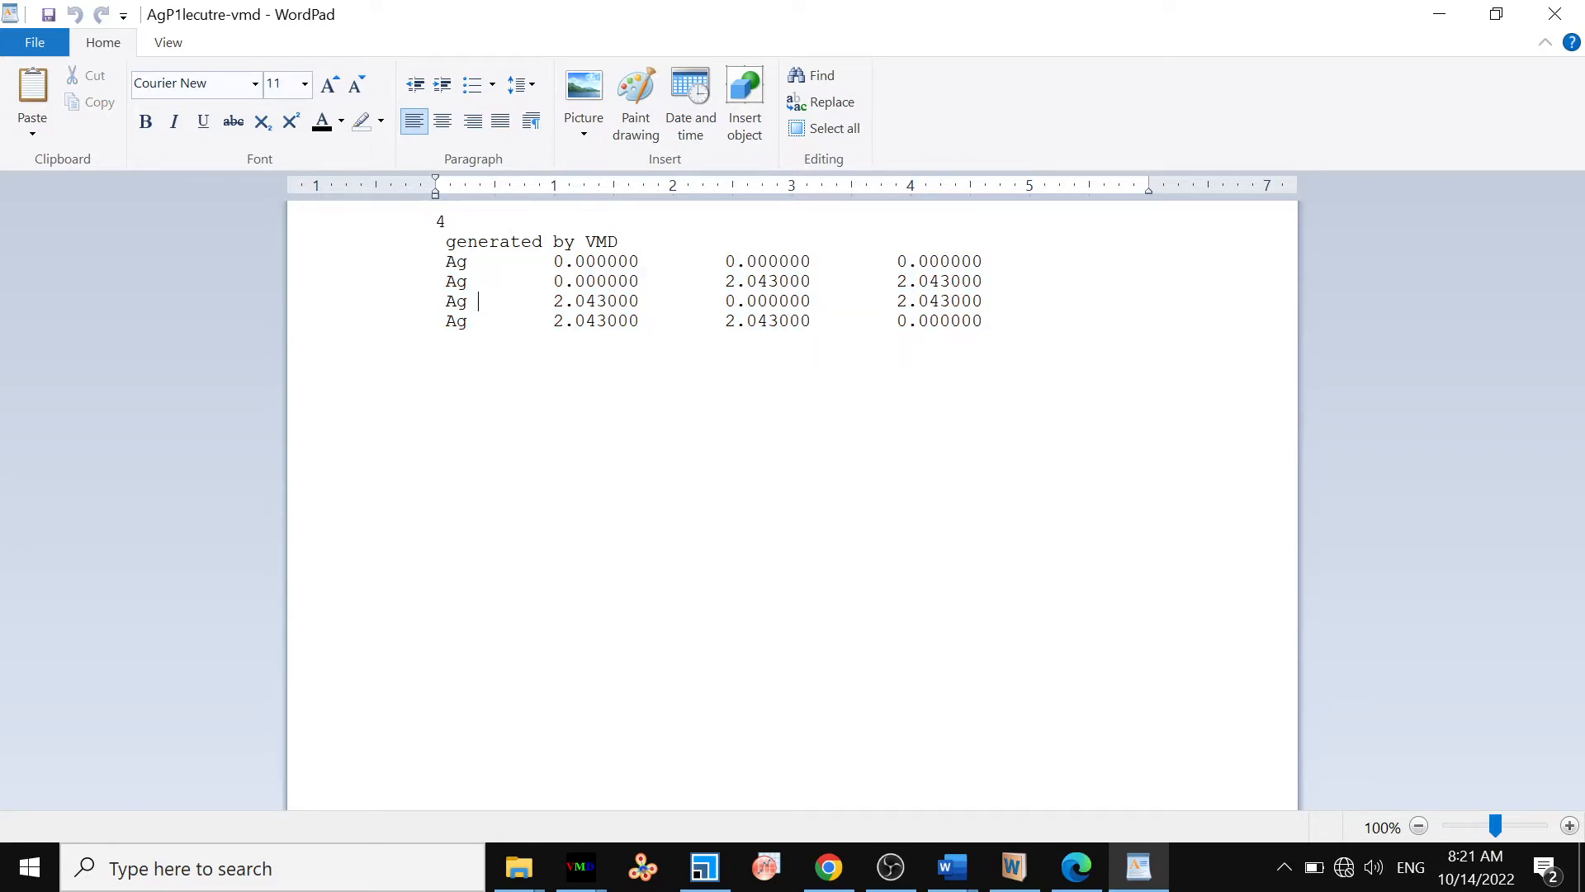
pyautogui.moveTo(554, 262); pyautogui.dragTo(1000, 329)
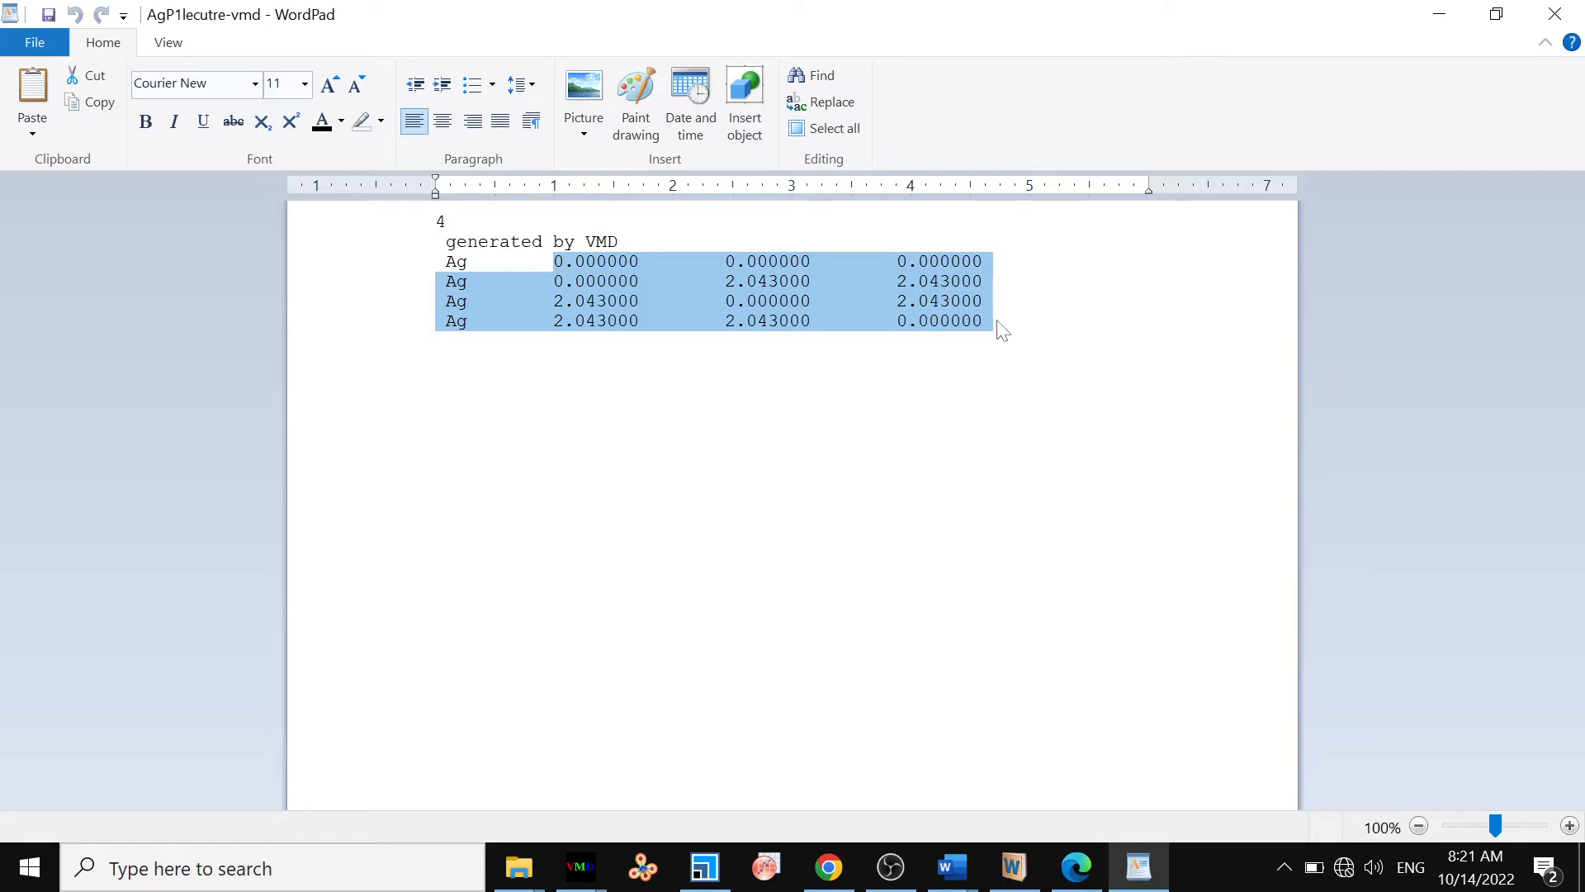
# Step: Launch VESTA and load the AgP1lecture file from the Documents folder into it
pyautogui.click(641, 877)
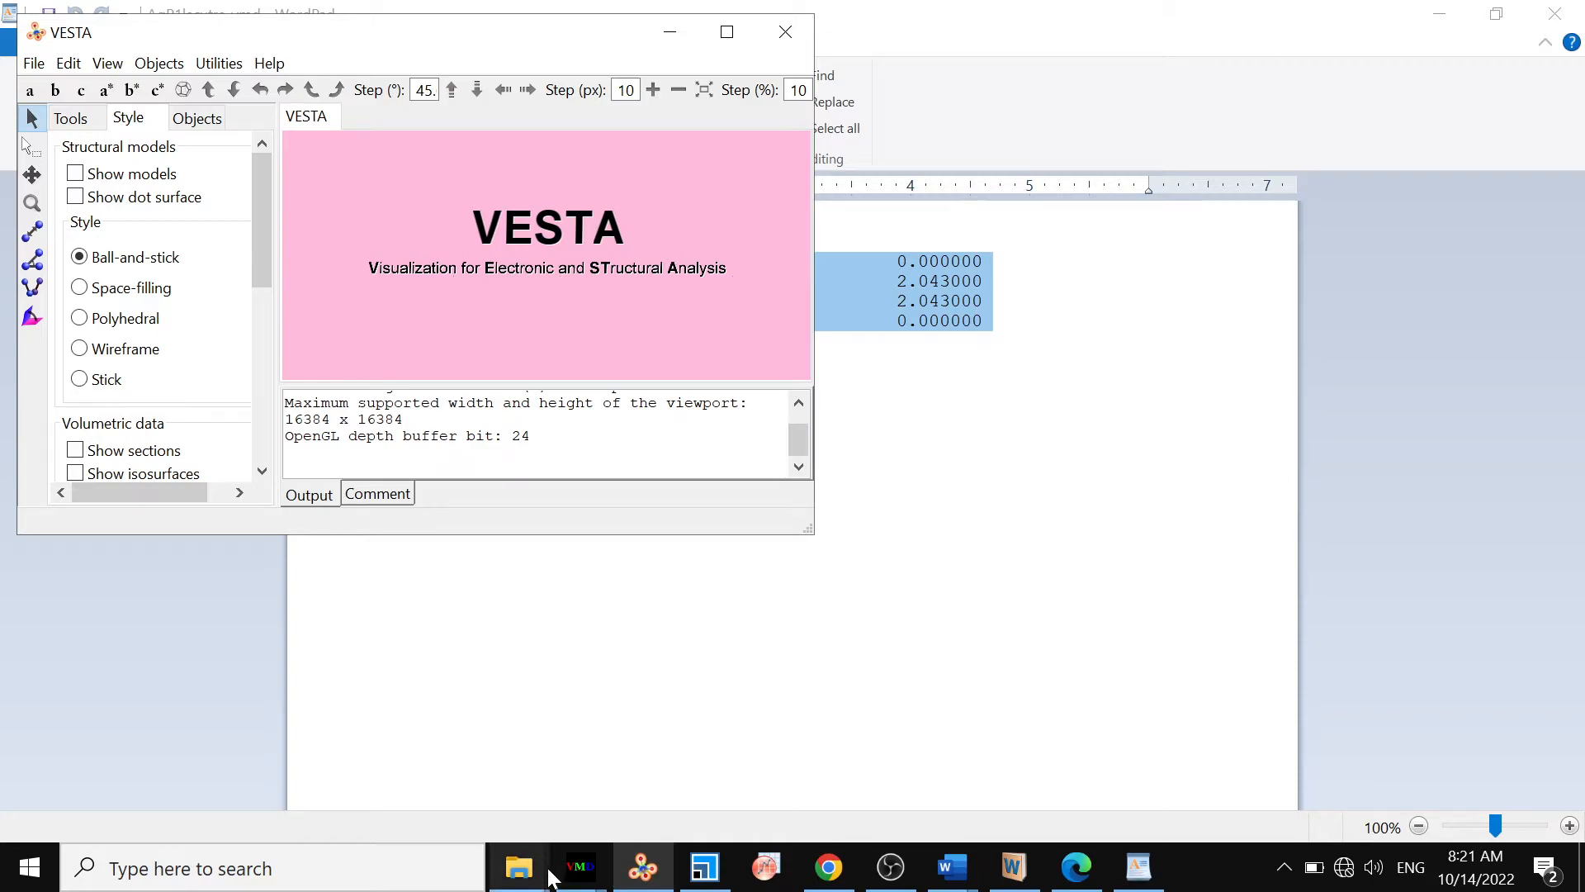
pyautogui.click(519, 867)
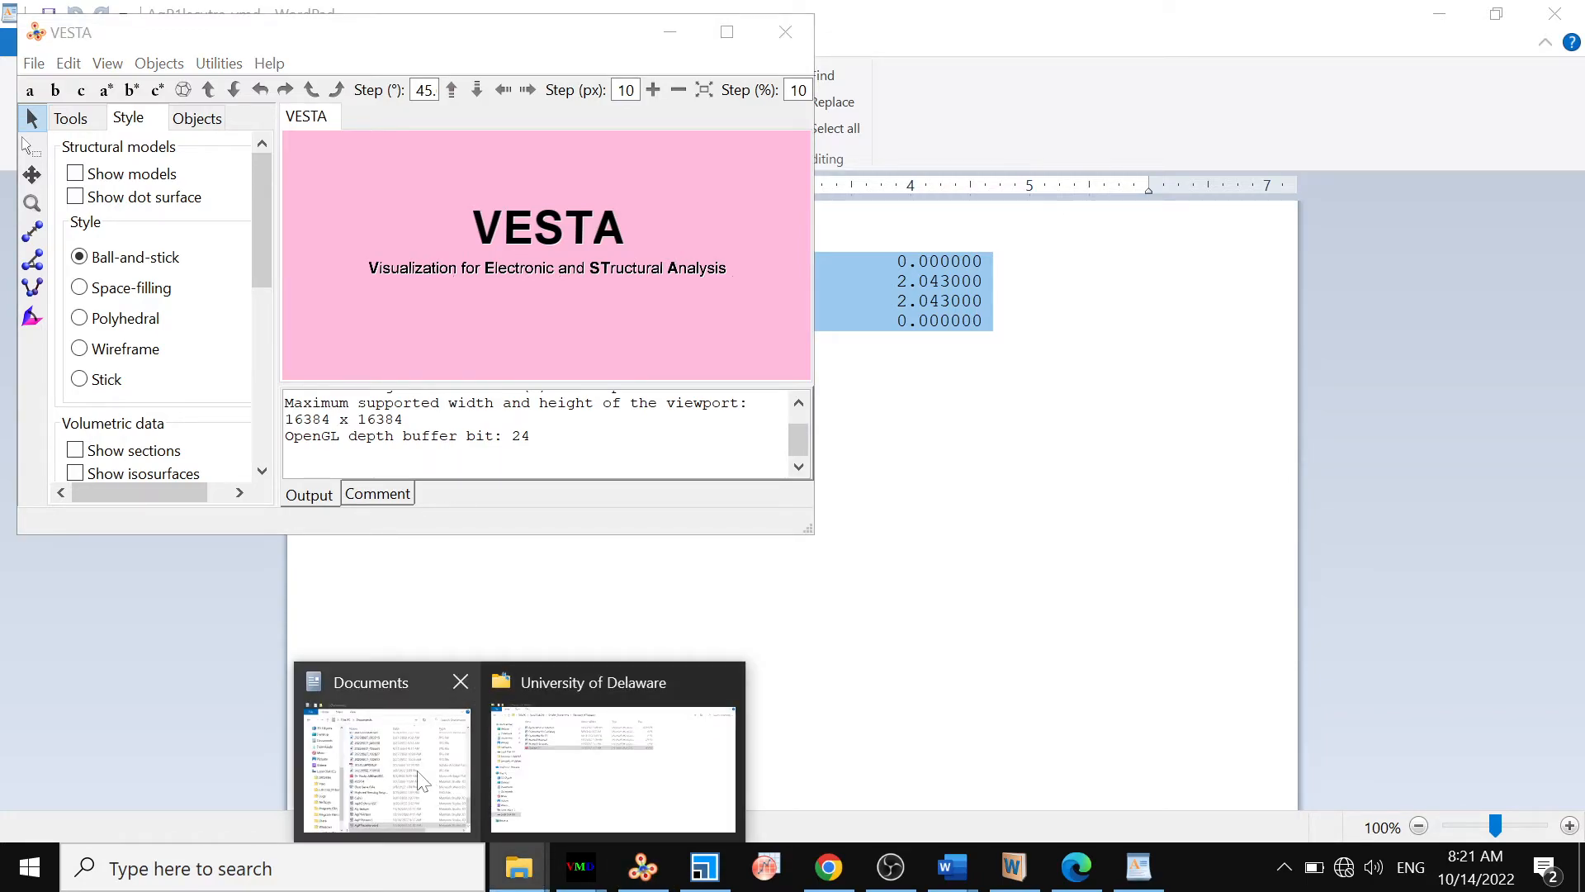
pyautogui.click(387, 767)
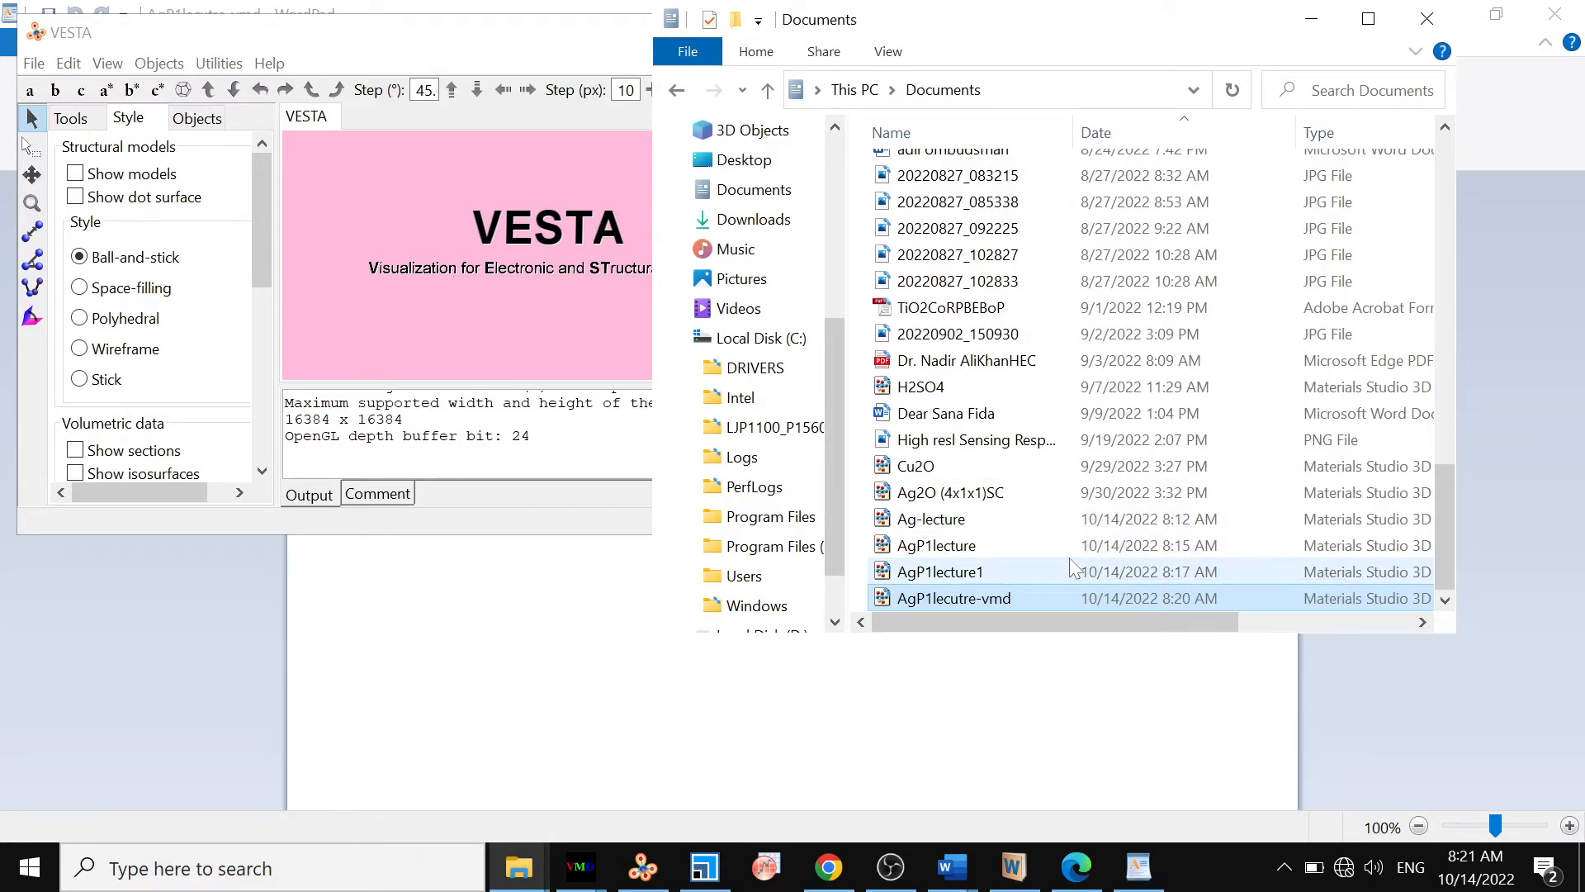
pyautogui.click(917, 555)
pyautogui.moveTo(918, 555); pyautogui.dragTo(591, 256)
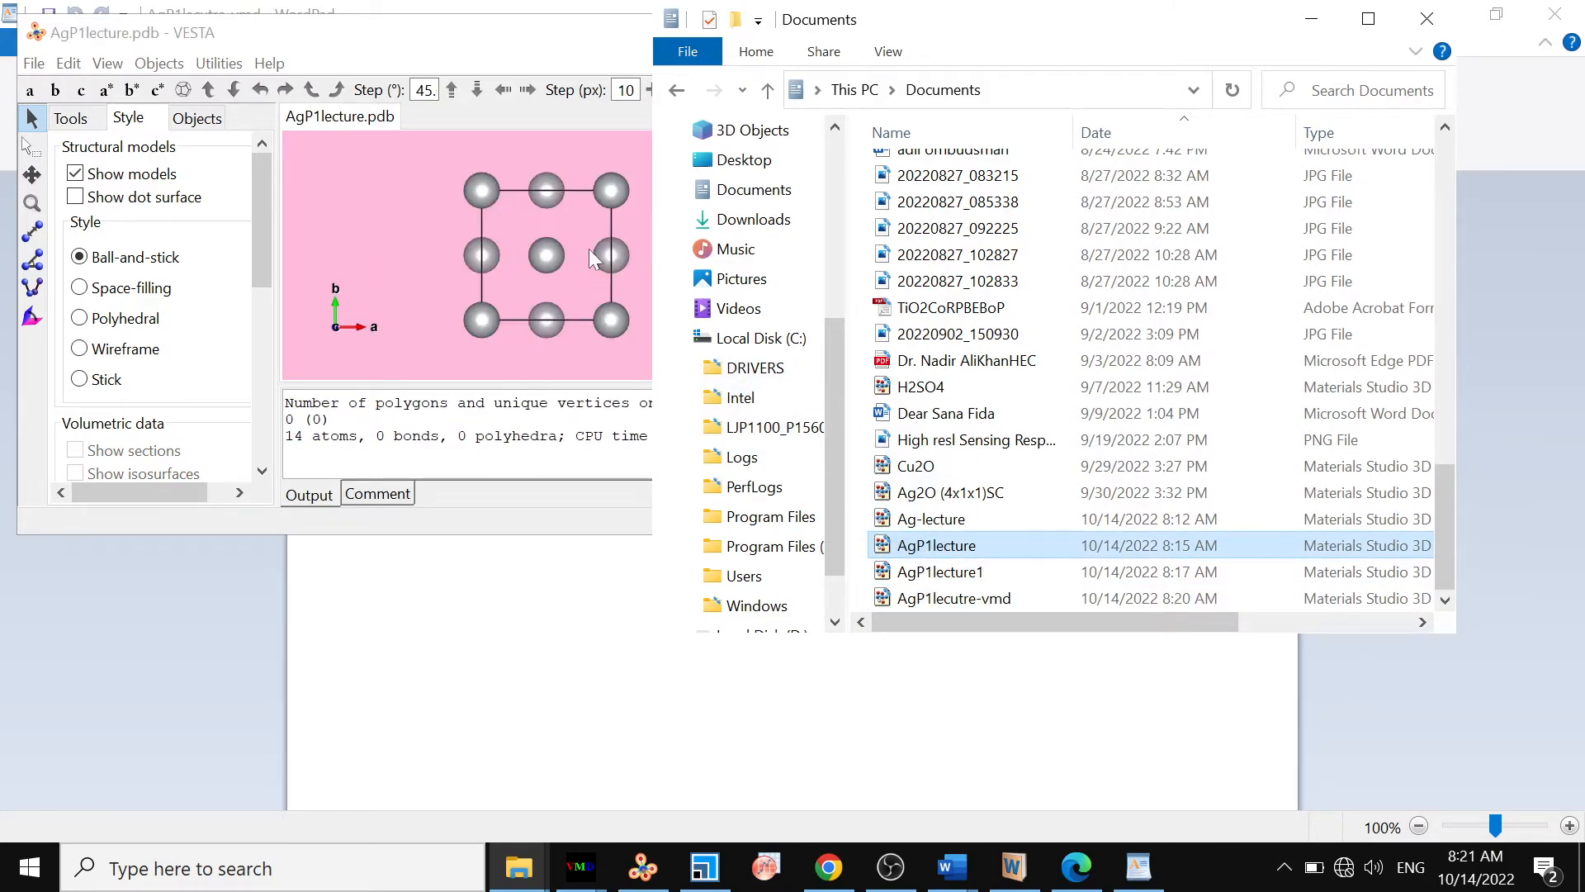
# Step: Start a data export of the AgP1lecture structure and choose the VASP (POSCAR;*.vasp) format
pyautogui.click(34, 63)
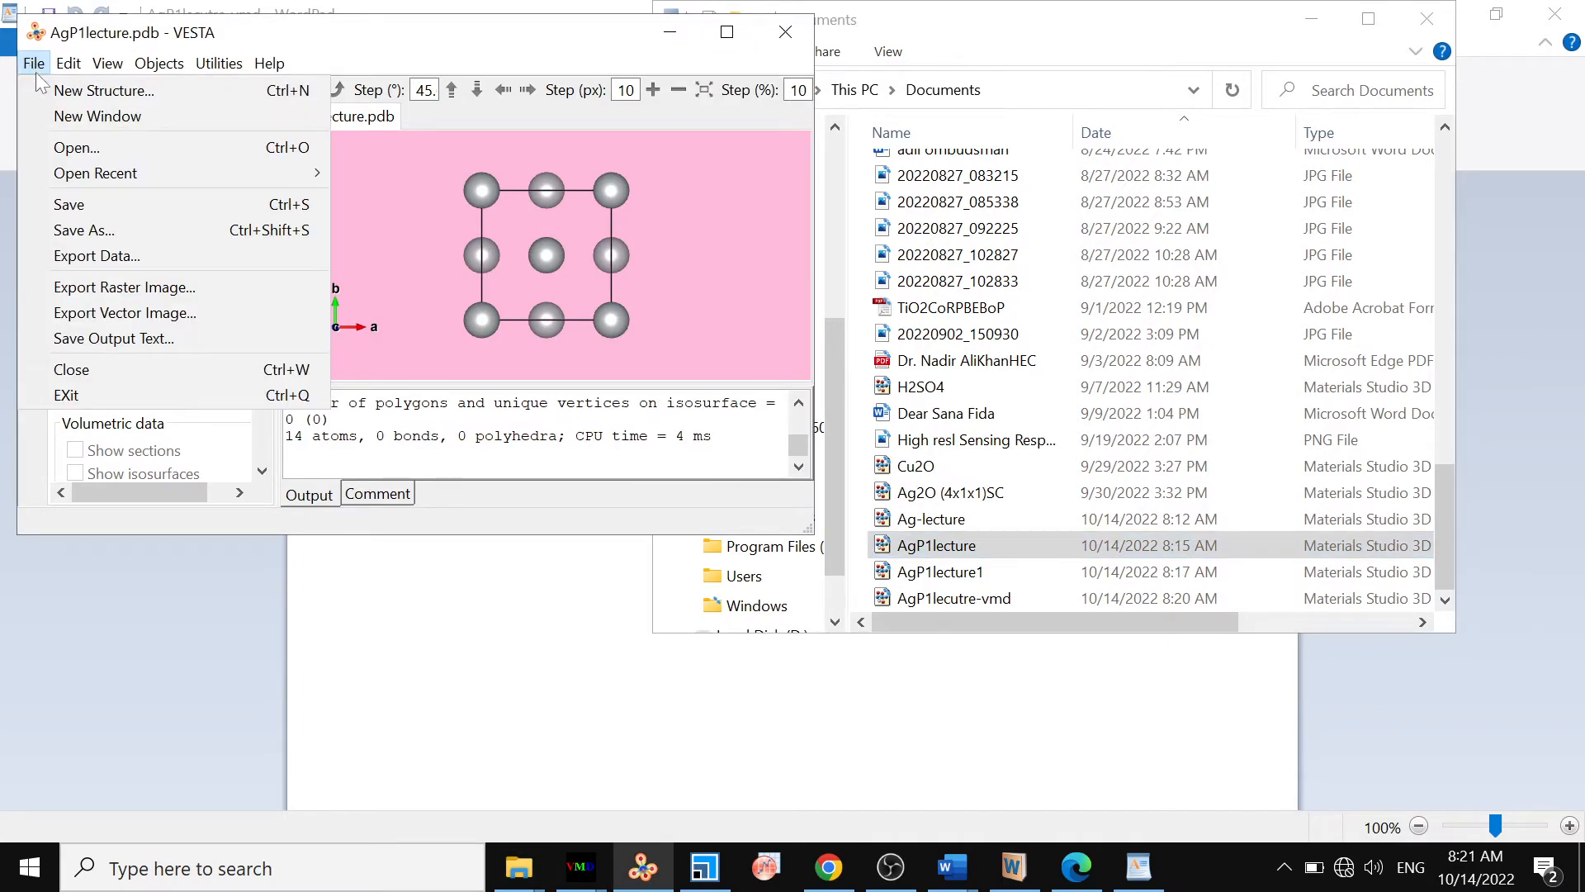
pyautogui.click(106, 257)
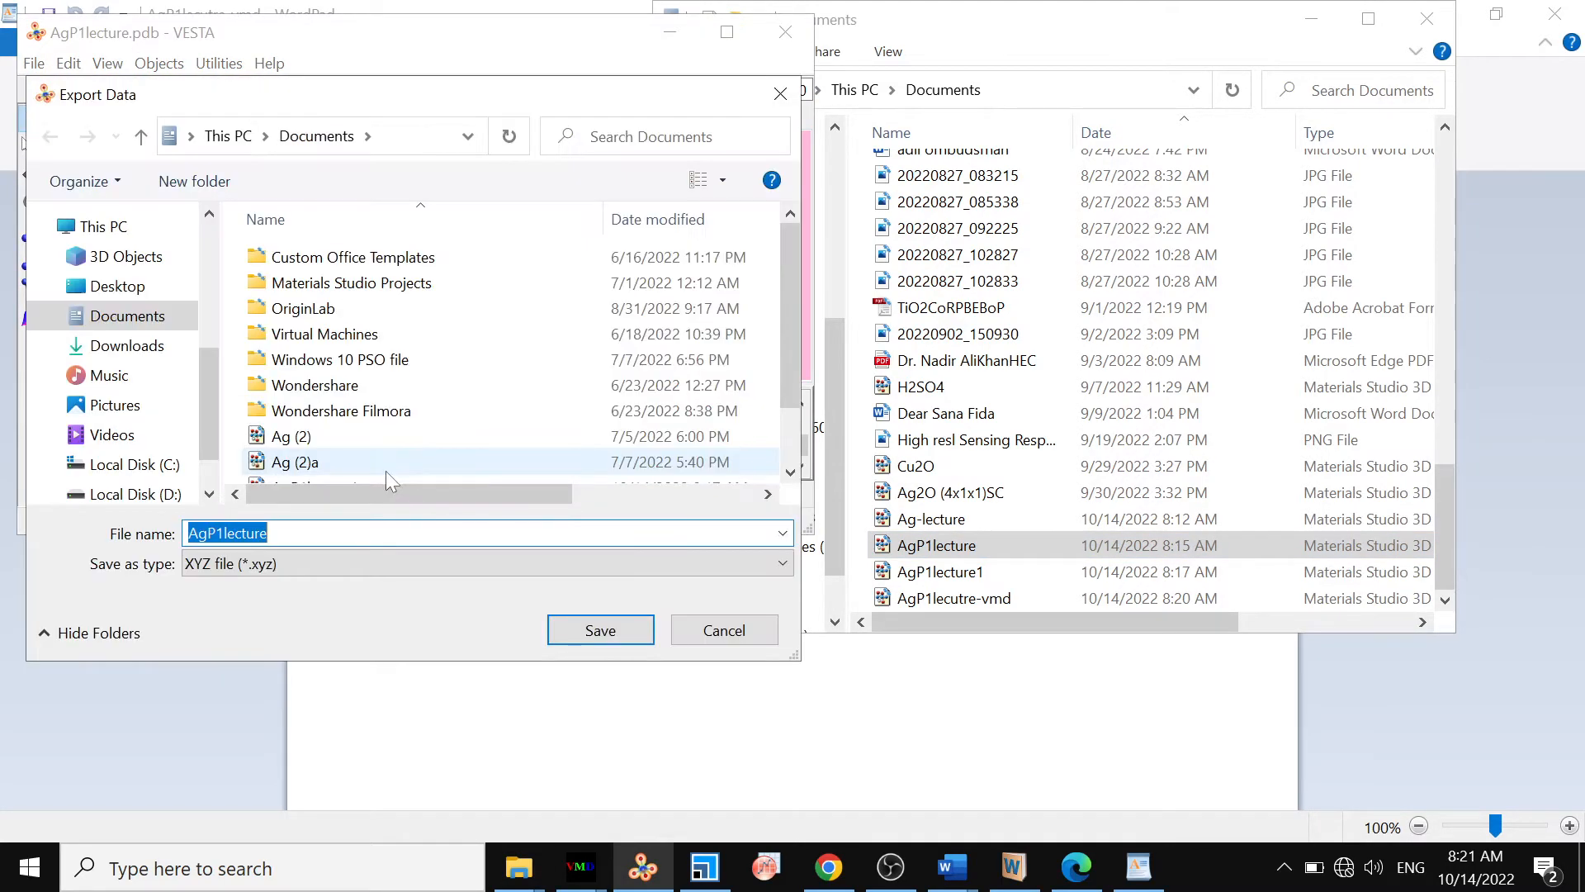
pyautogui.click(426, 563)
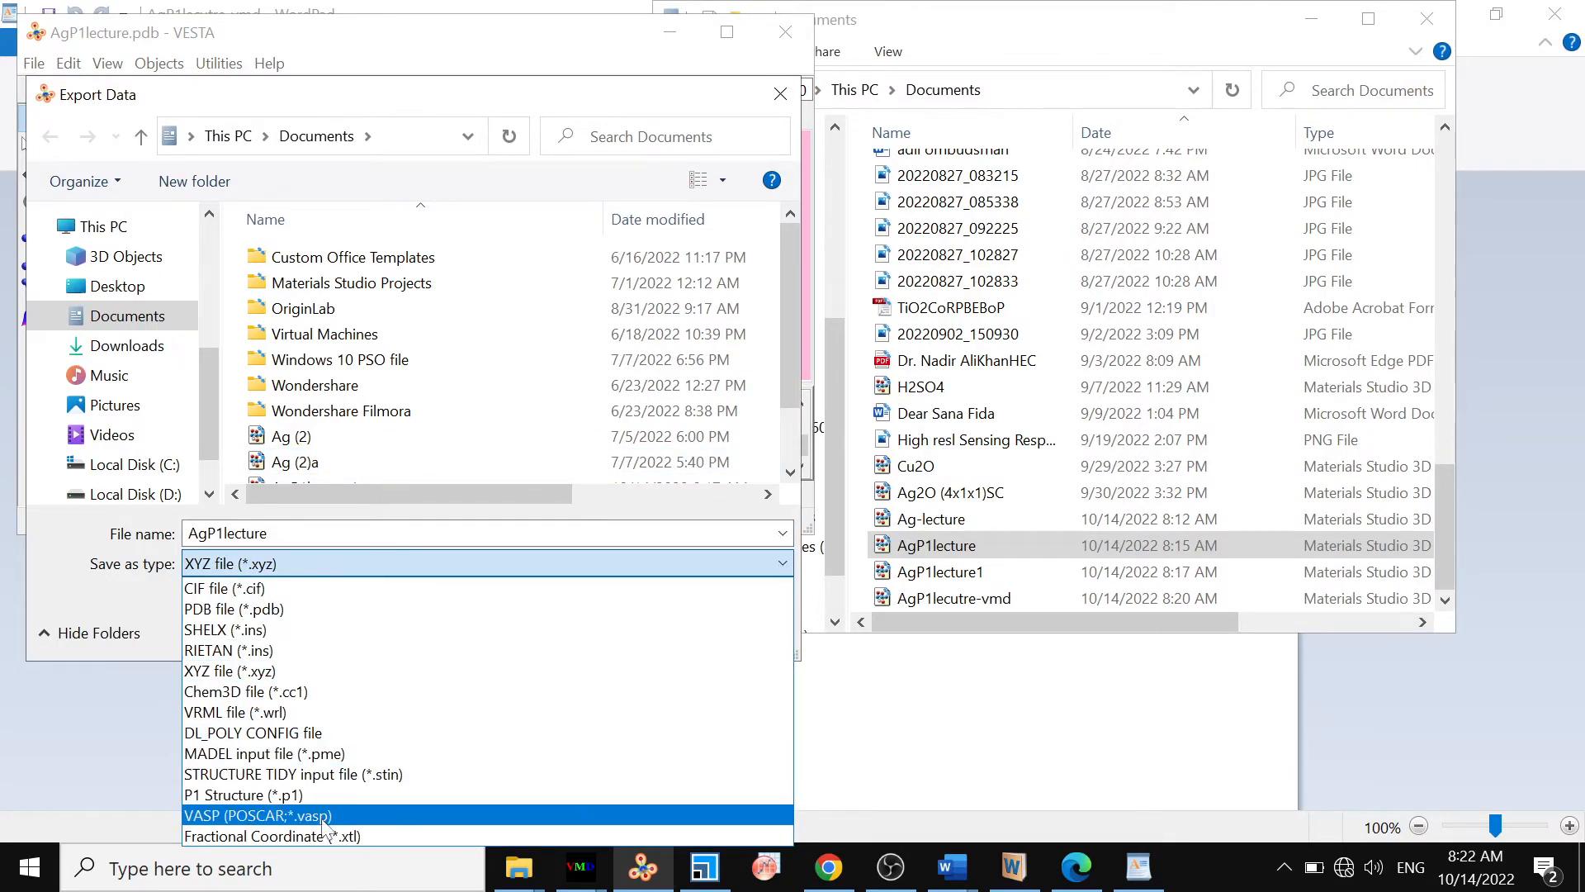
pyautogui.click(267, 817)
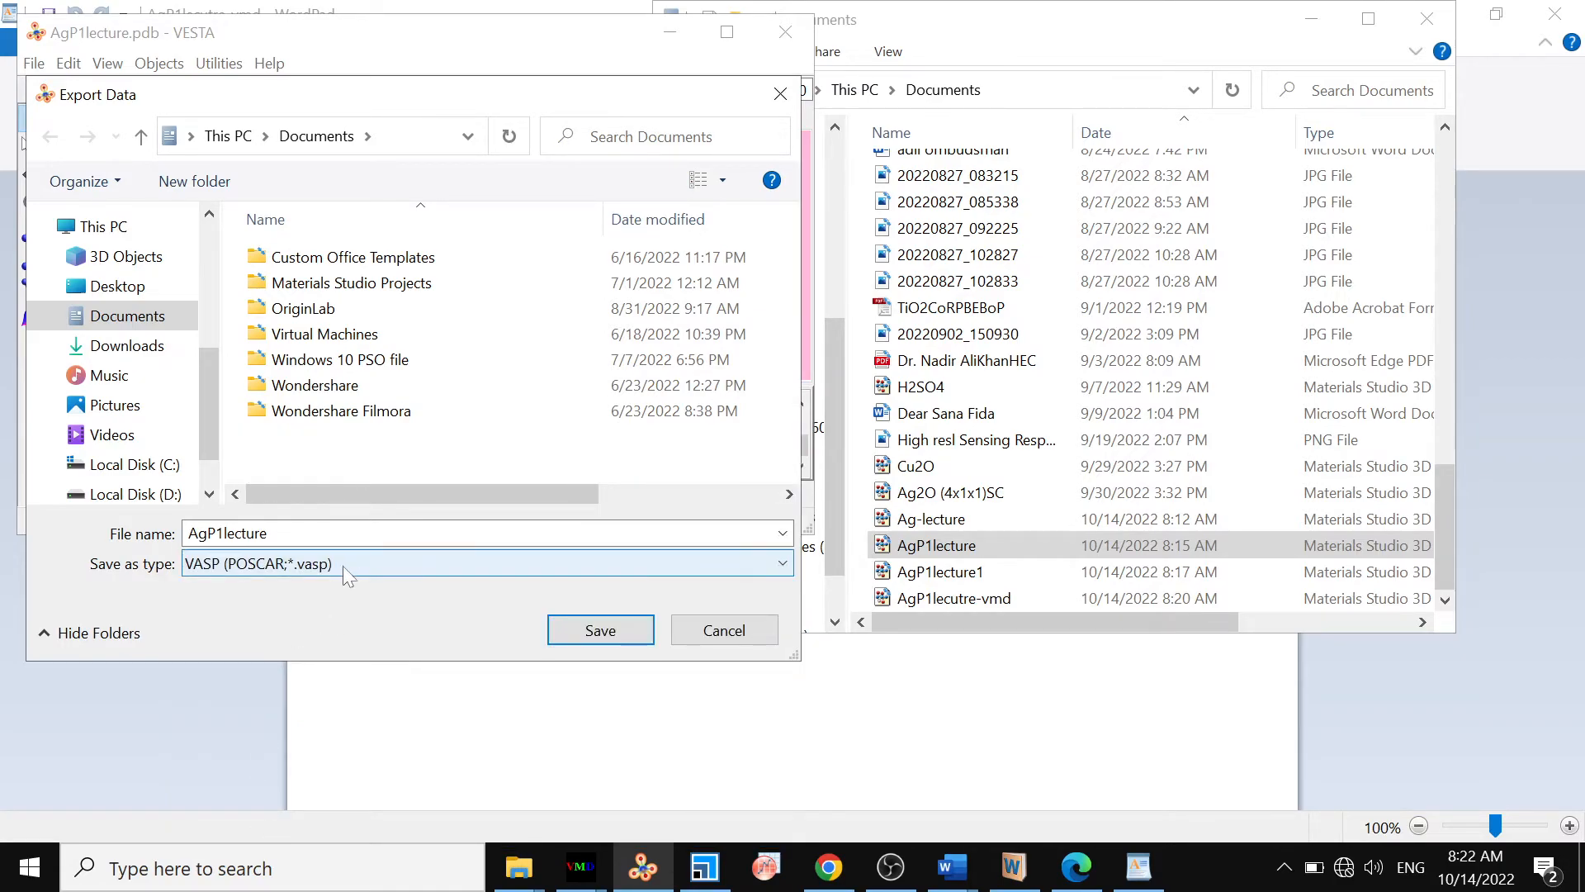
# Step: Name the VASP export AgP1lecturevasp and save it in the Documents folder with Cartesian coordinates
pyautogui.click(313, 533)
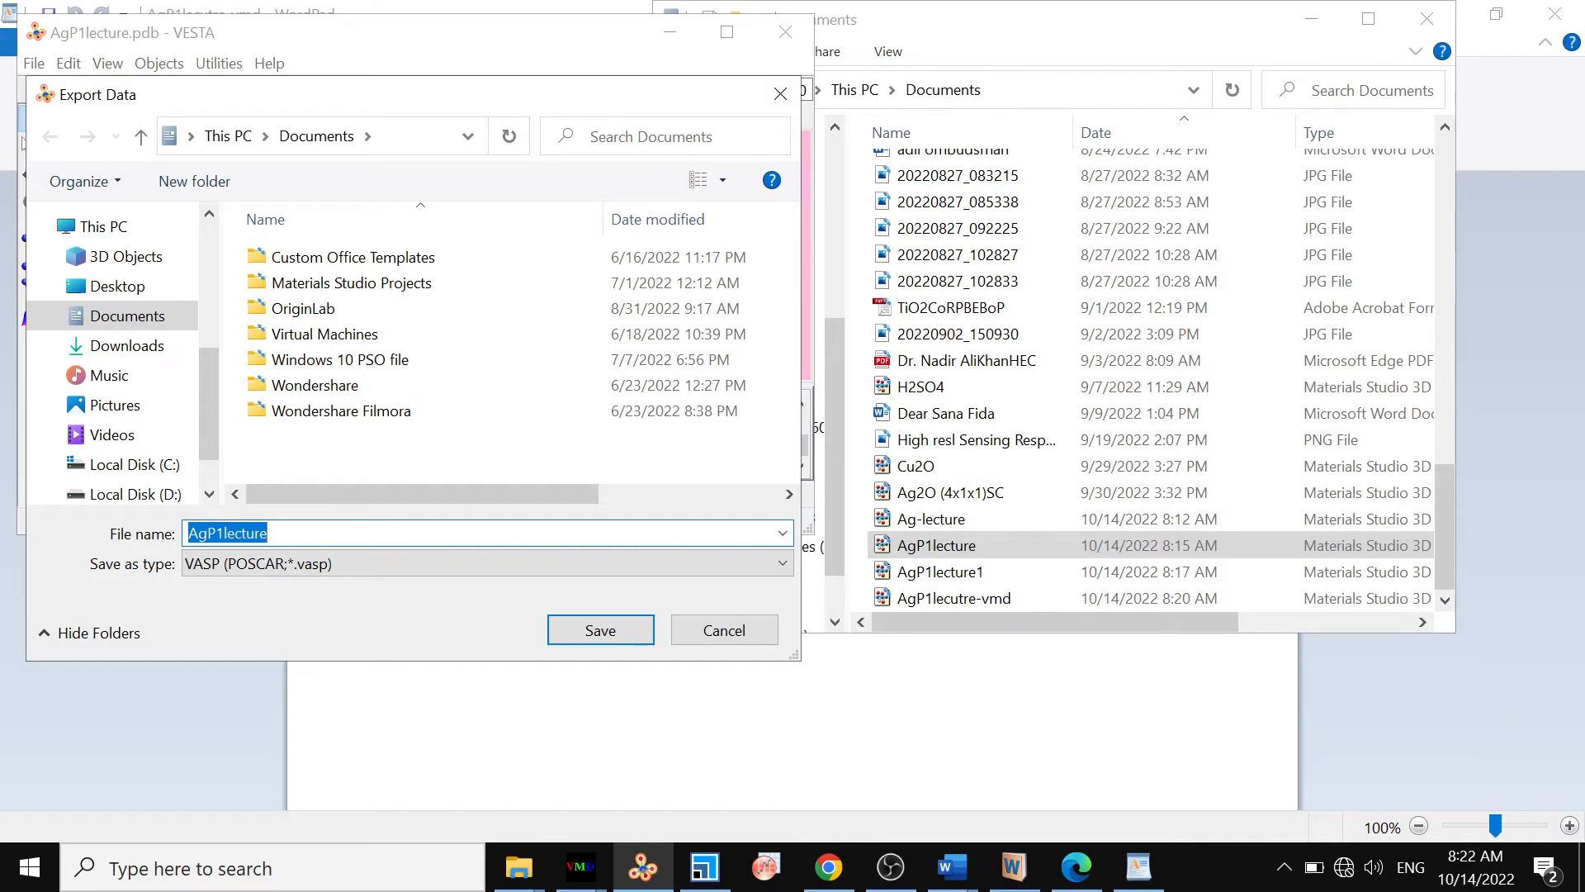
pyautogui.click(269, 533)
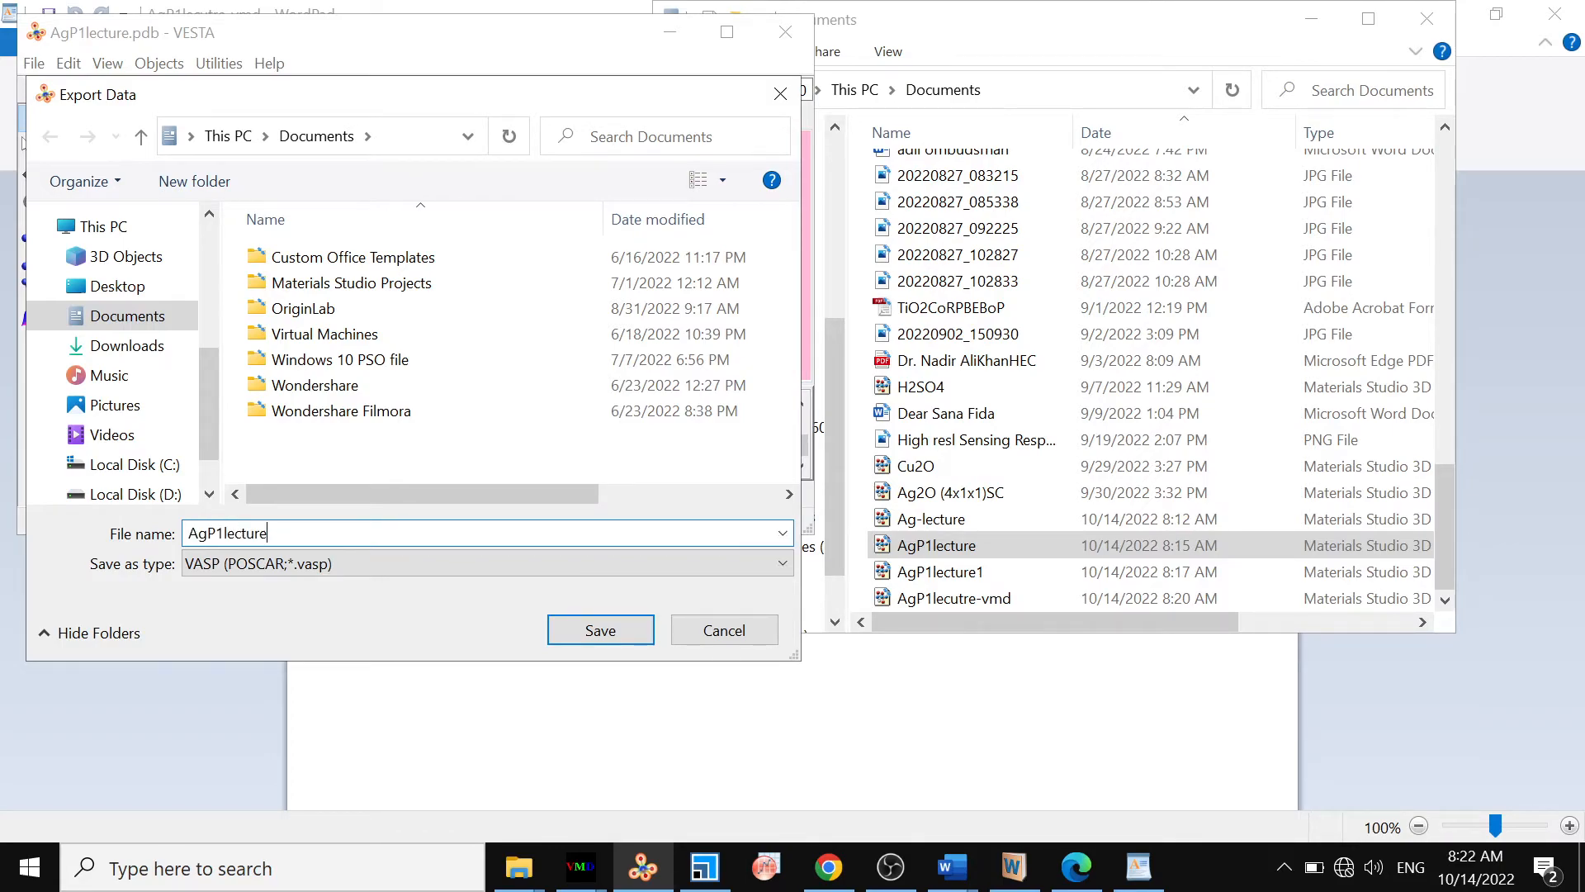
pyautogui.write('vasp')
pyautogui.click(581, 632)
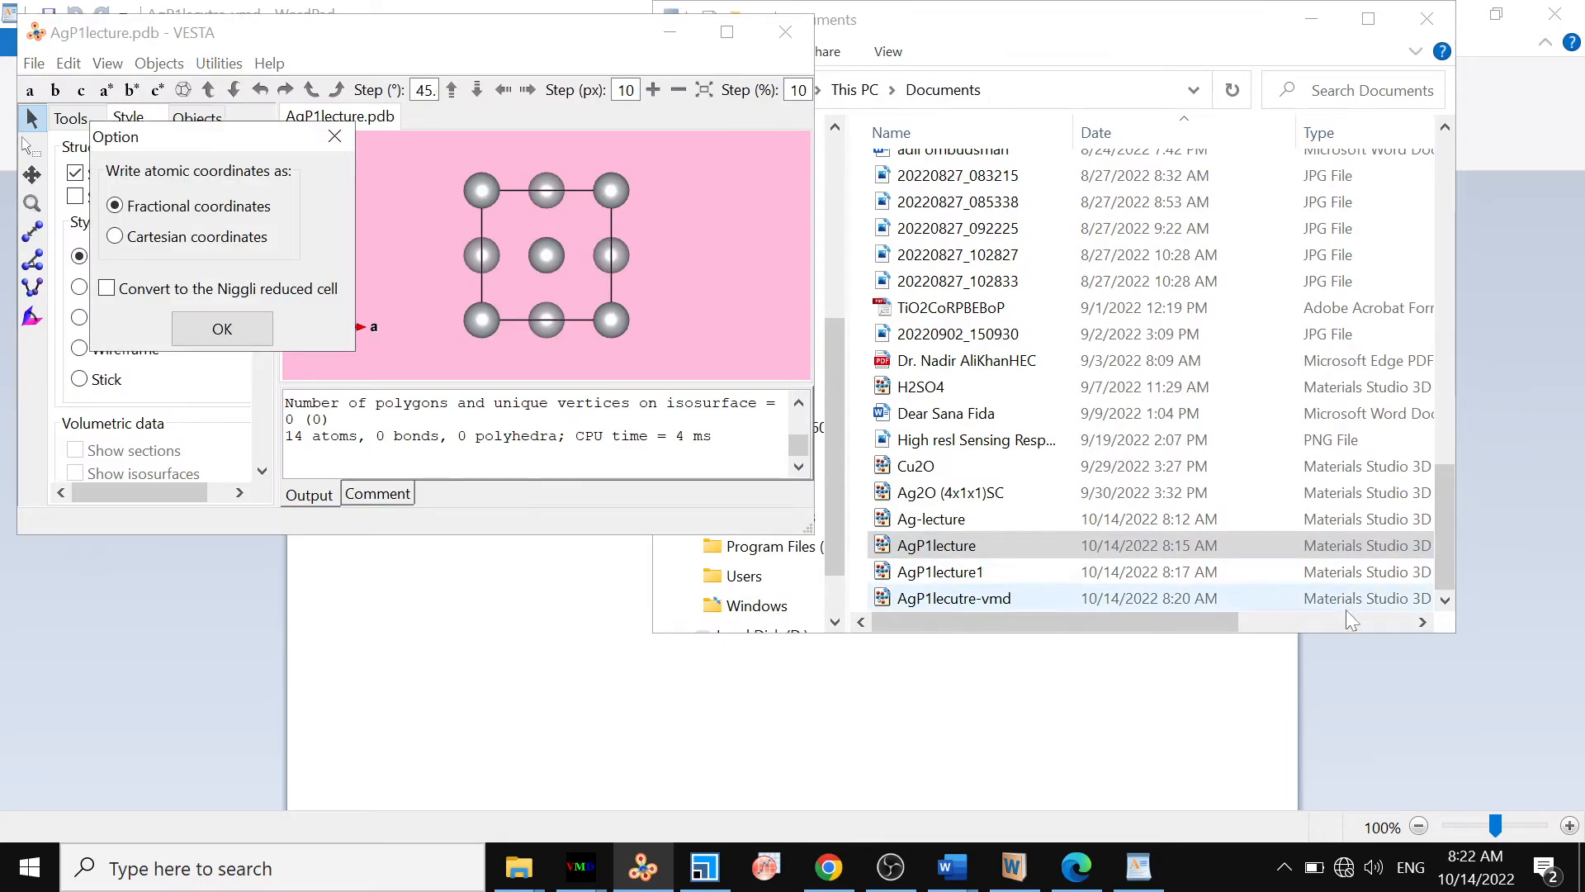
pyautogui.click(1445, 602)
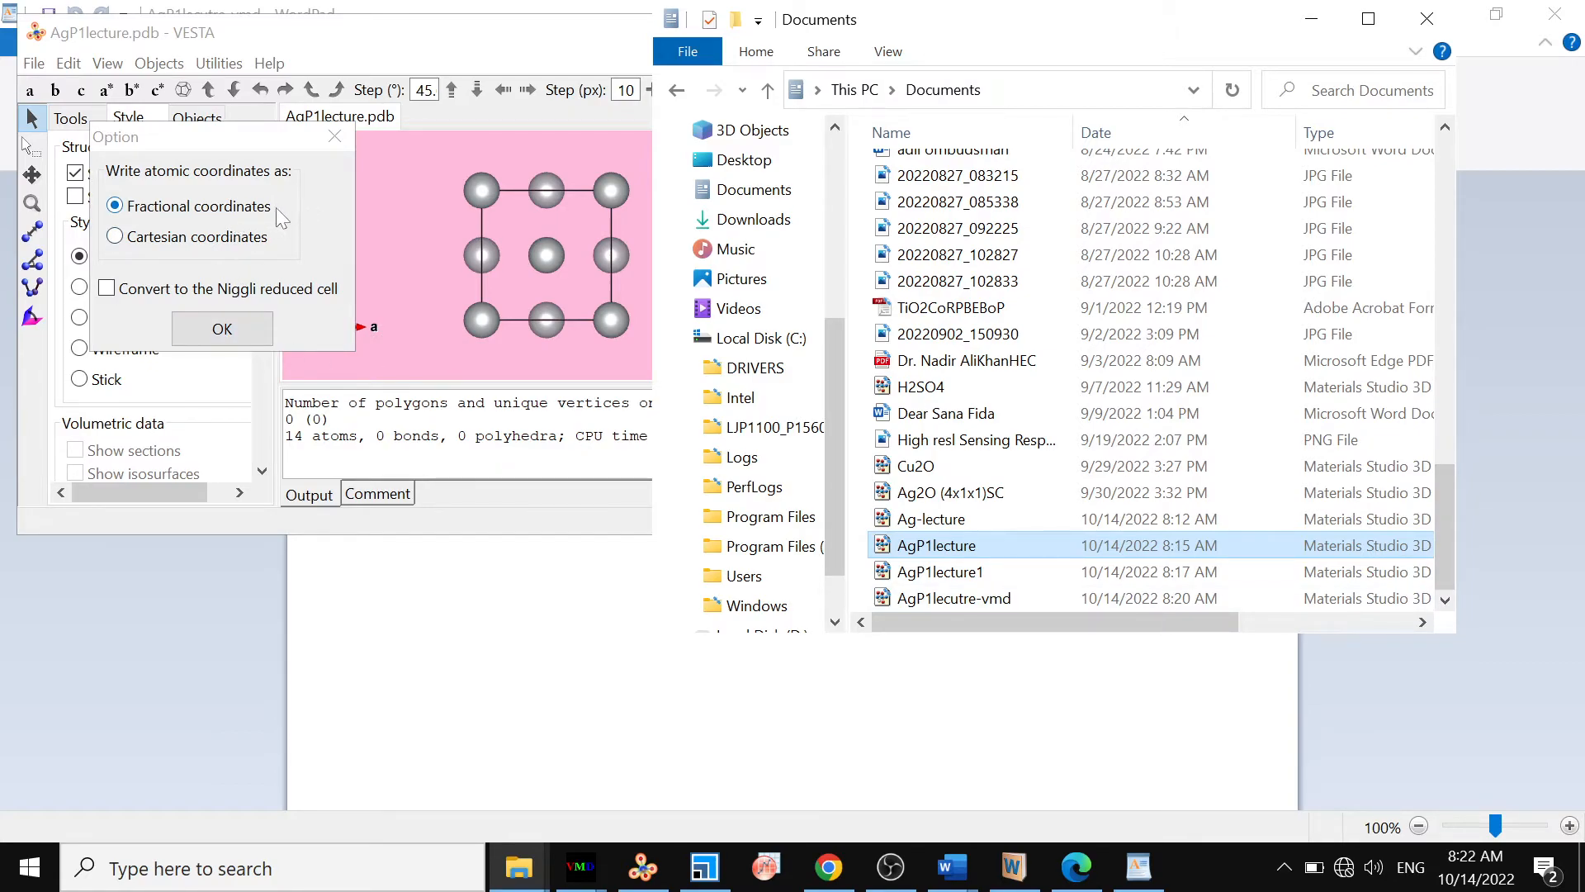
pyautogui.click(235, 146)
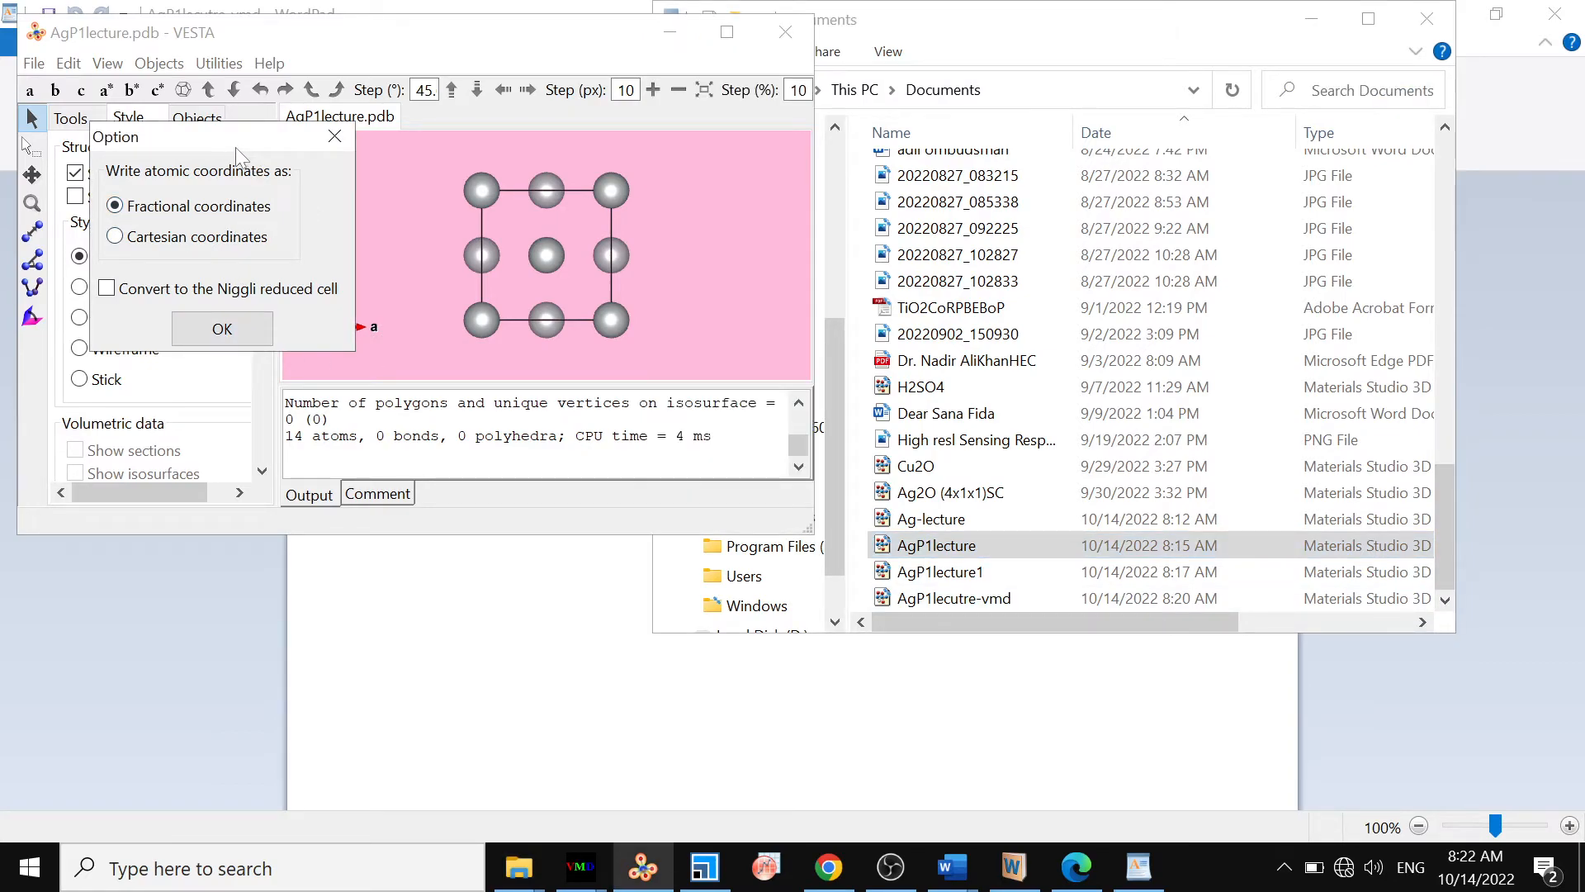
pyautogui.click(171, 240)
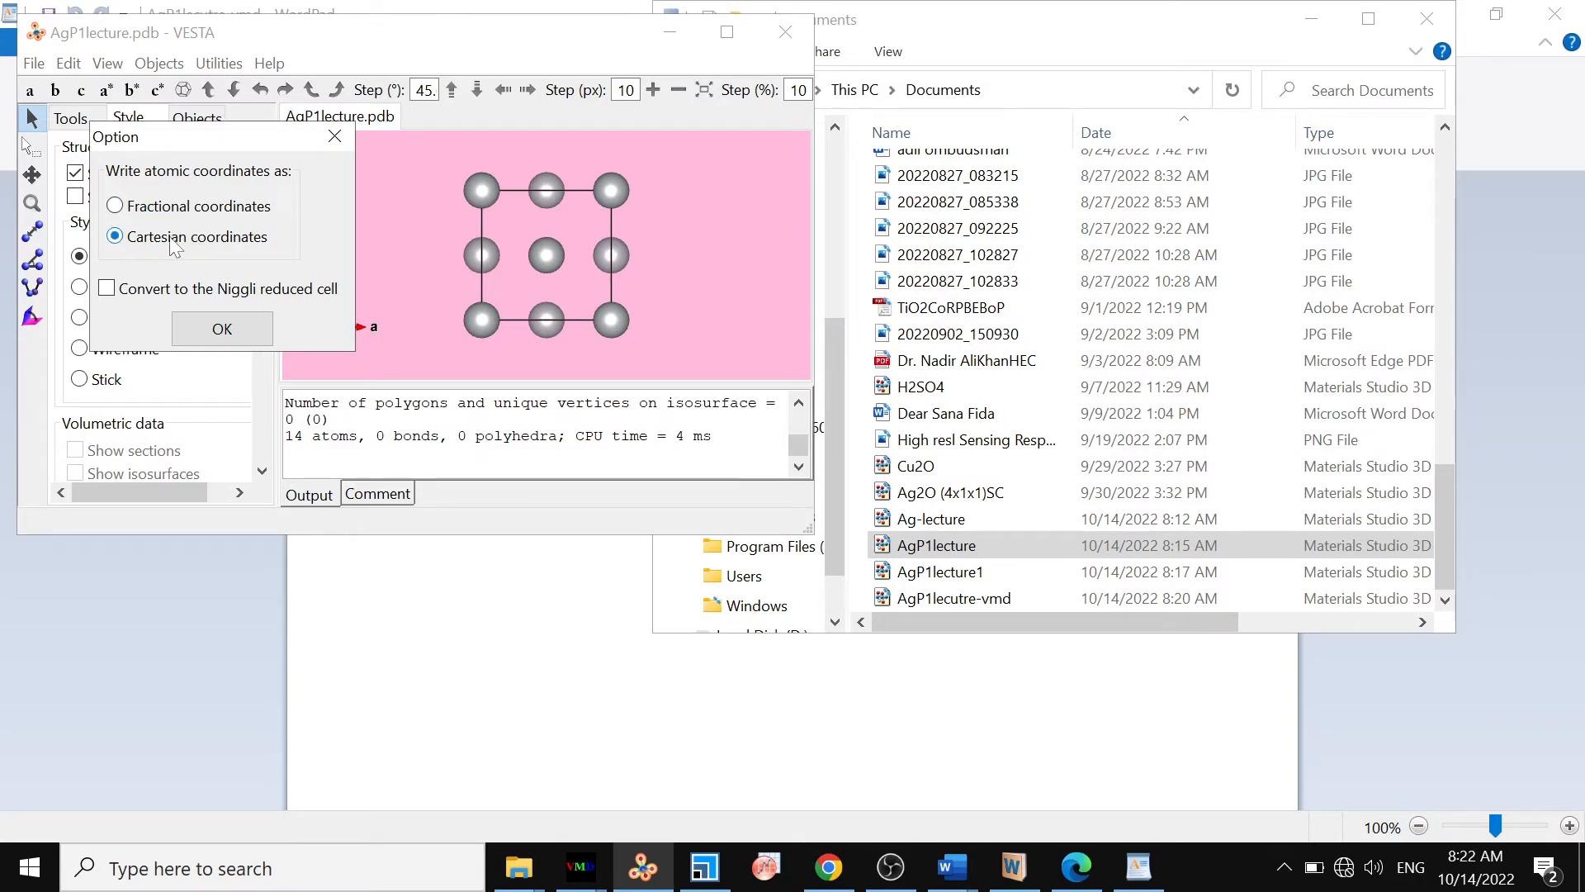
pyautogui.click(209, 330)
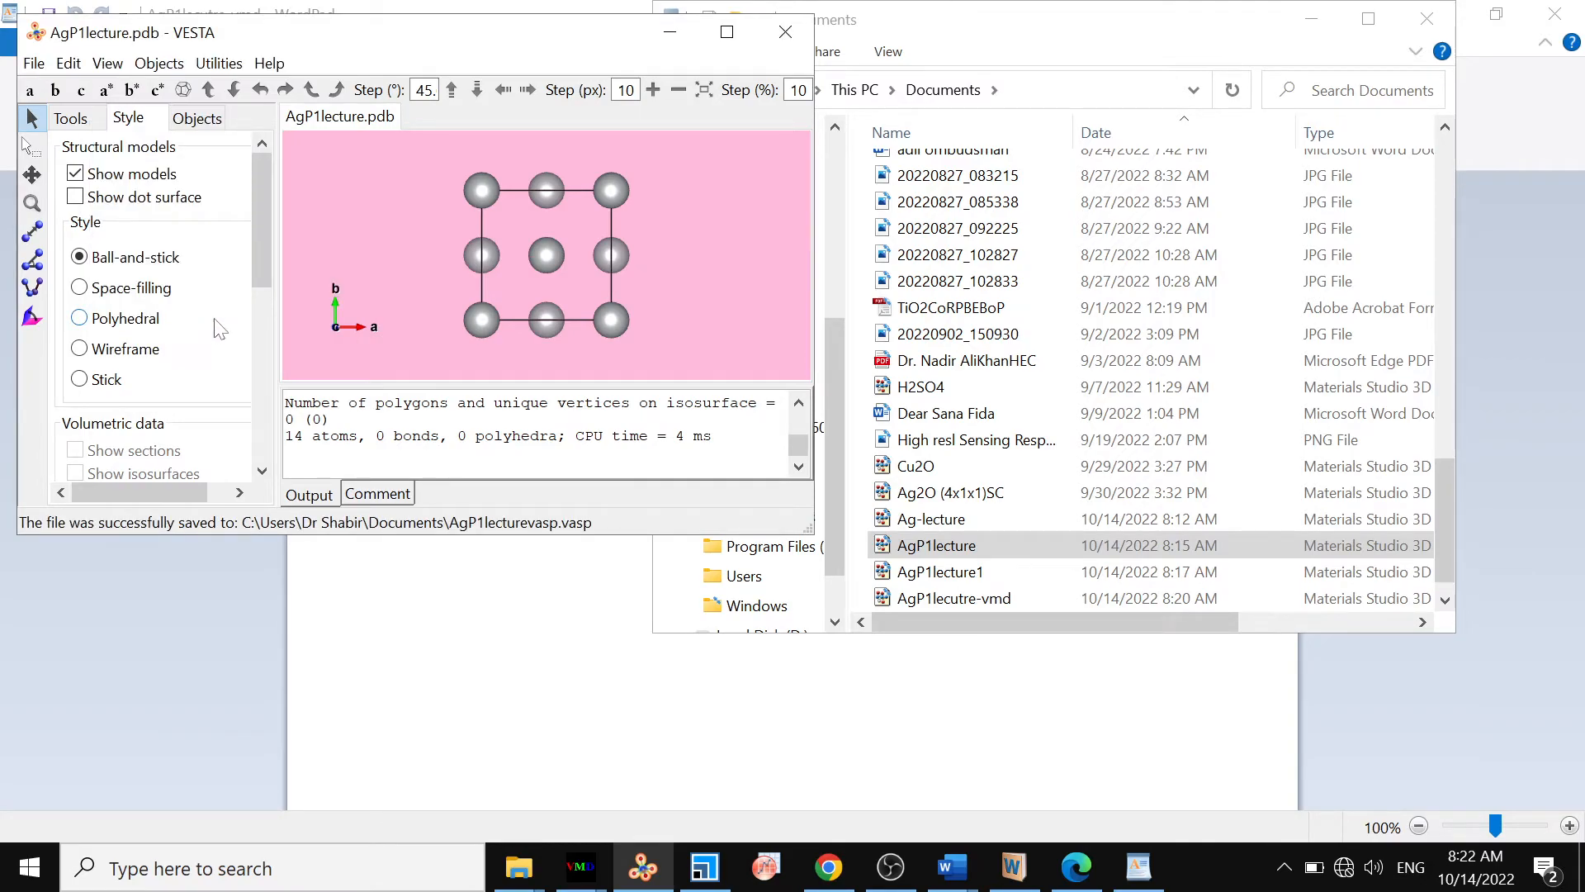
# Step: Rename the AgP1lecturevasp.vasp file in the Documents folder to .vasp and close the AgP1lecutre-vmd document in WordPad
pyautogui.click(1444, 601)
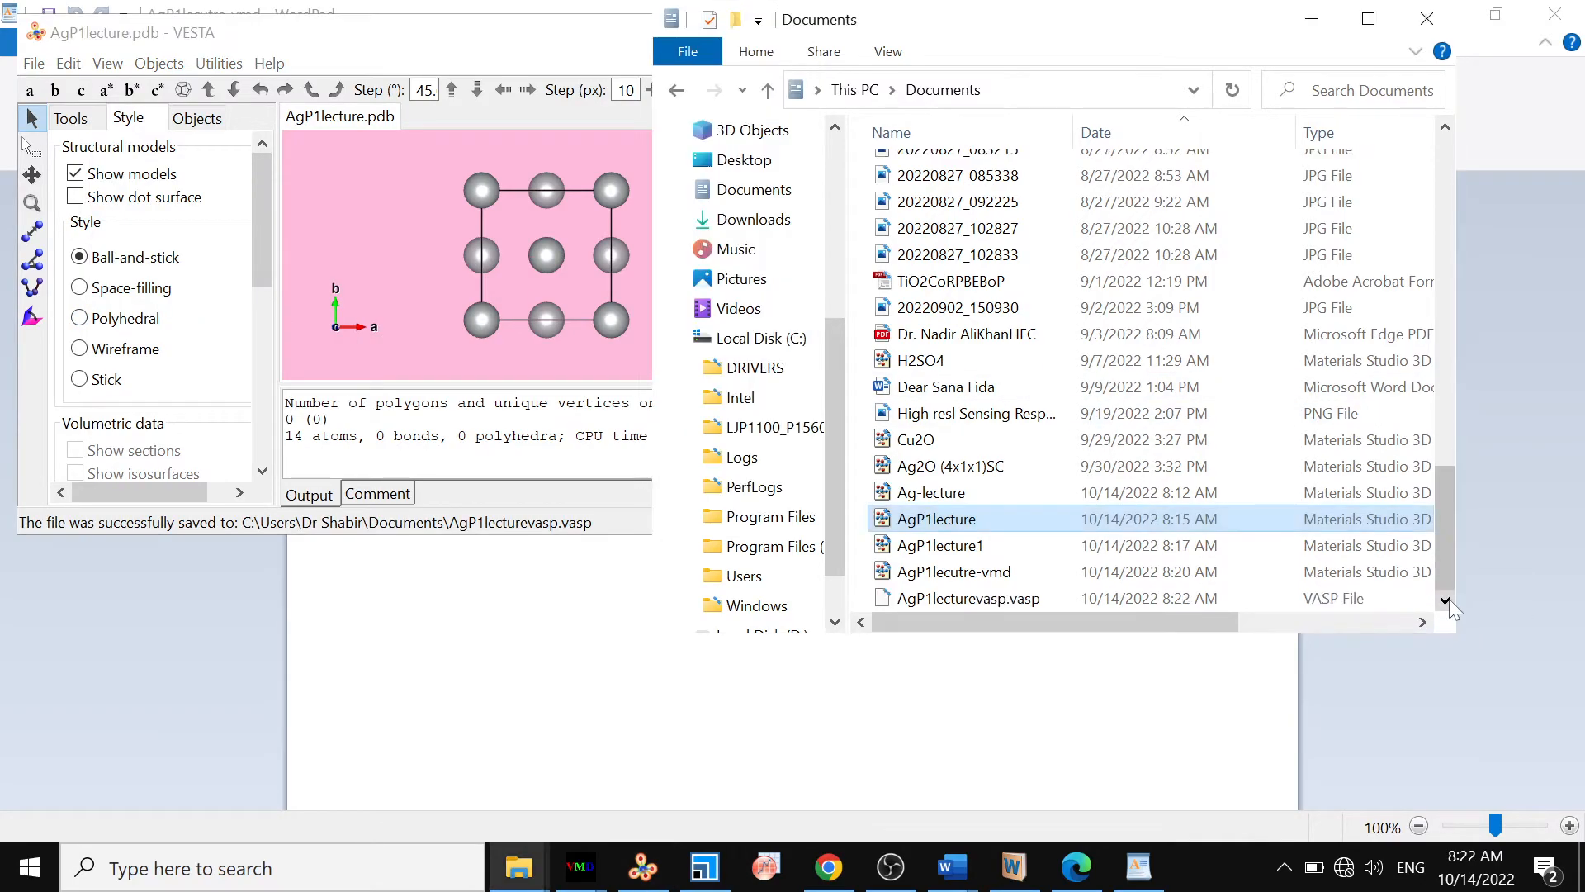
pyautogui.click(1021, 601)
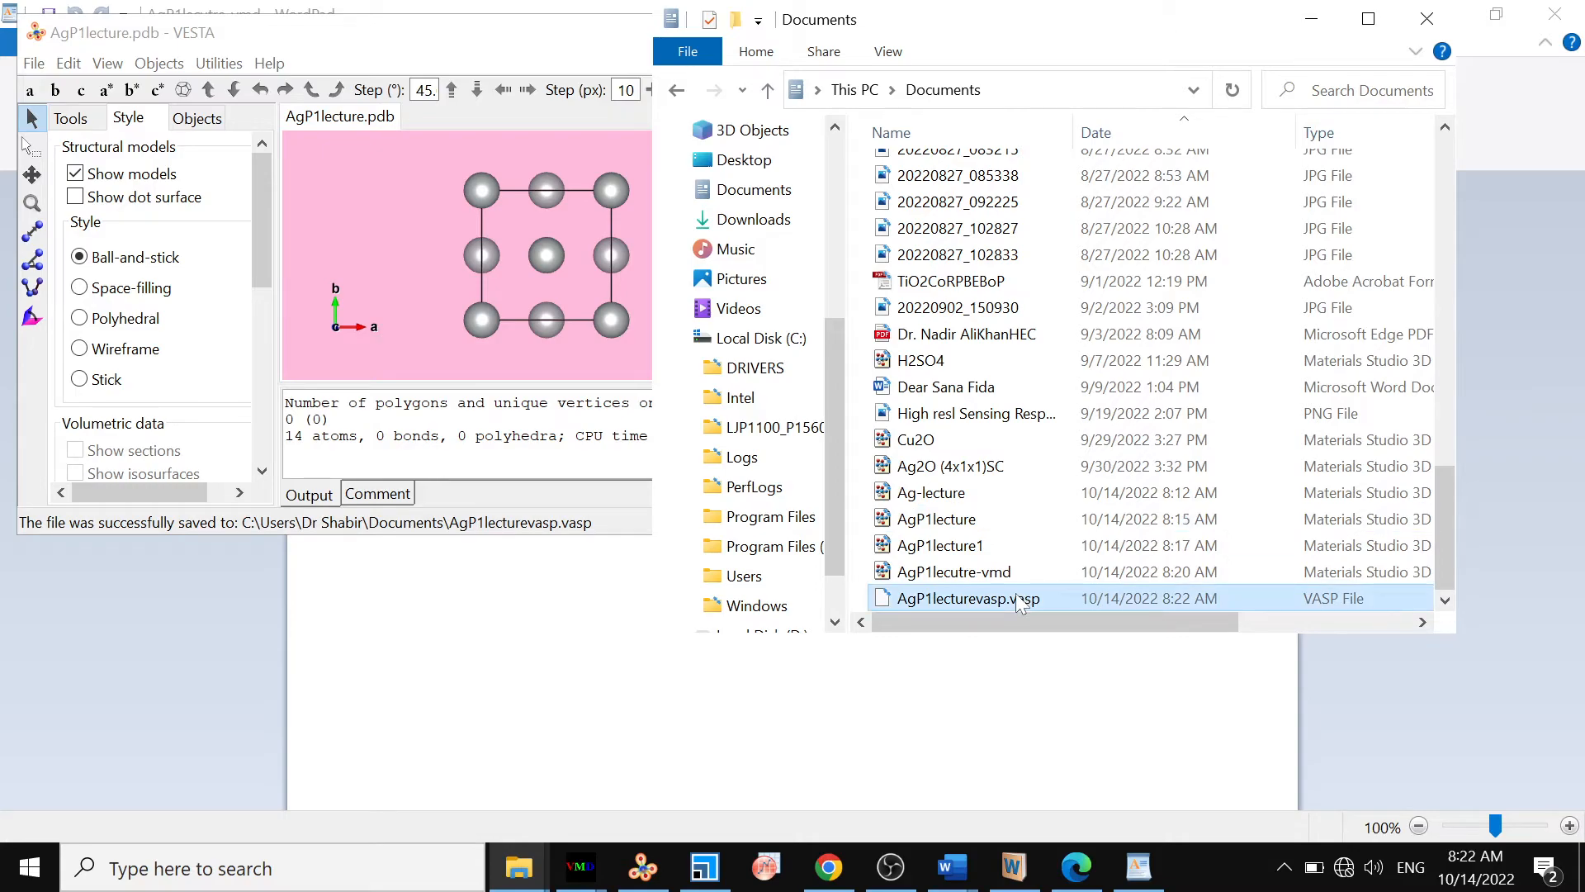
pyautogui.rightClick(1021, 601)
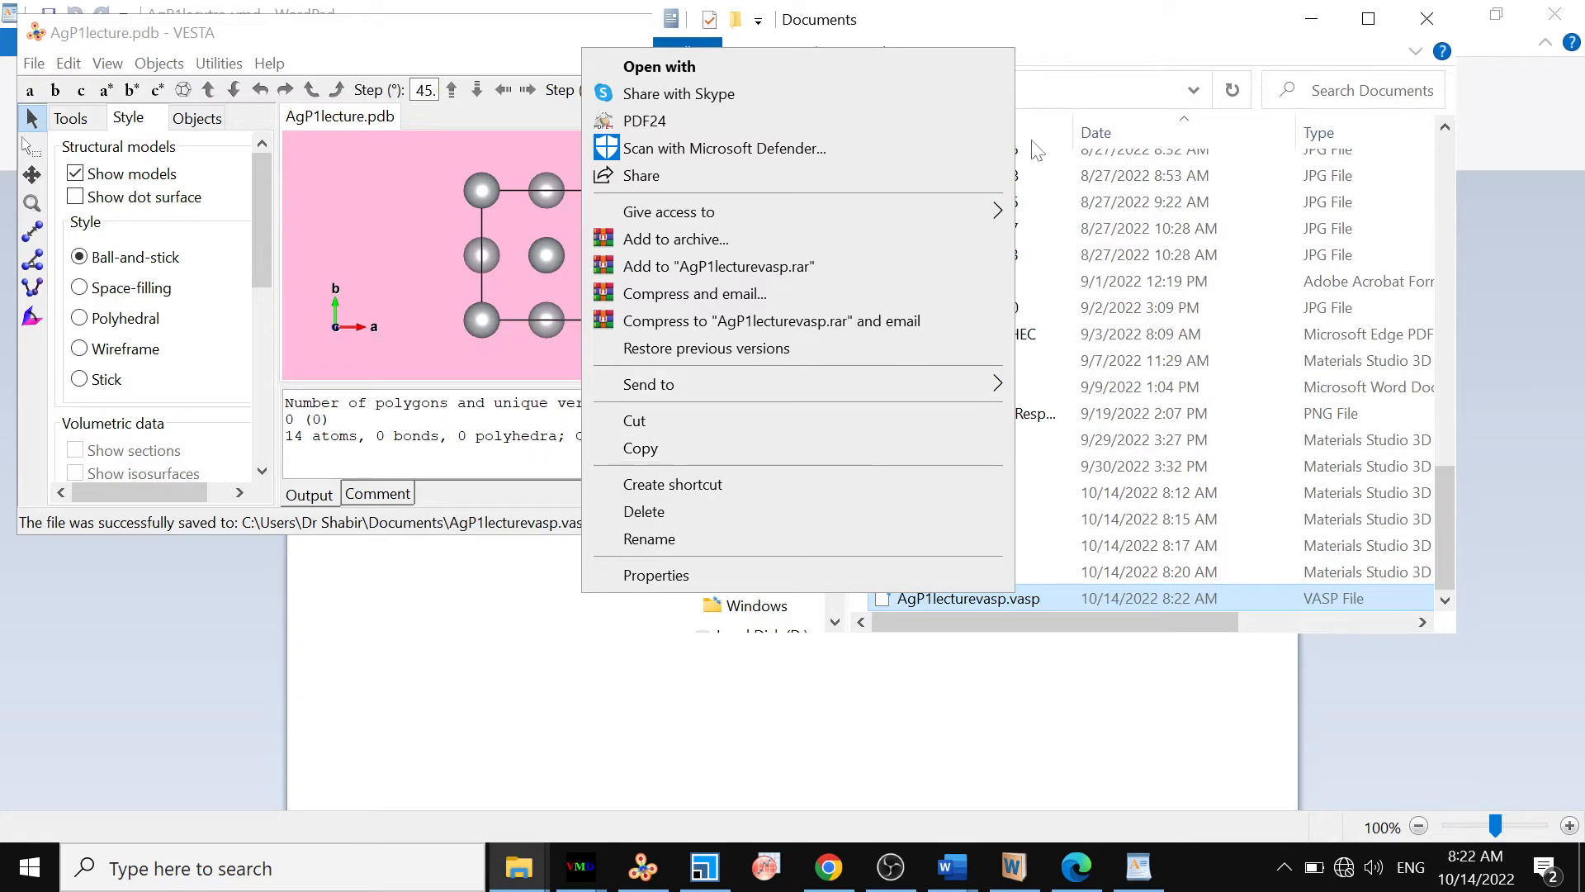
pyautogui.click(866, 450)
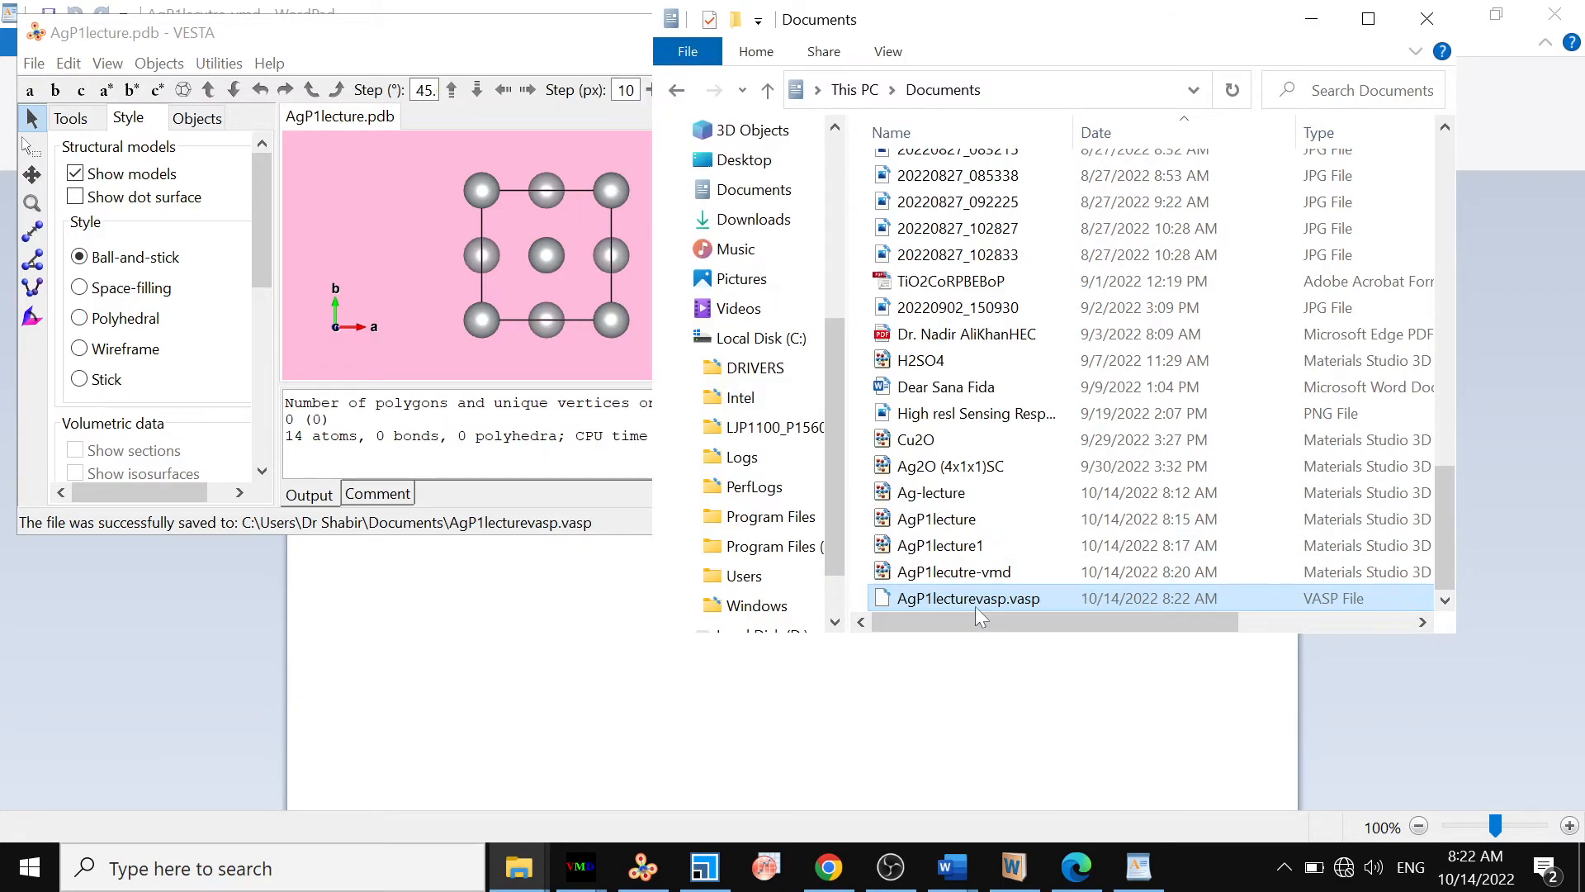
pyautogui.press('F2')
pyautogui.press('BackSpace')
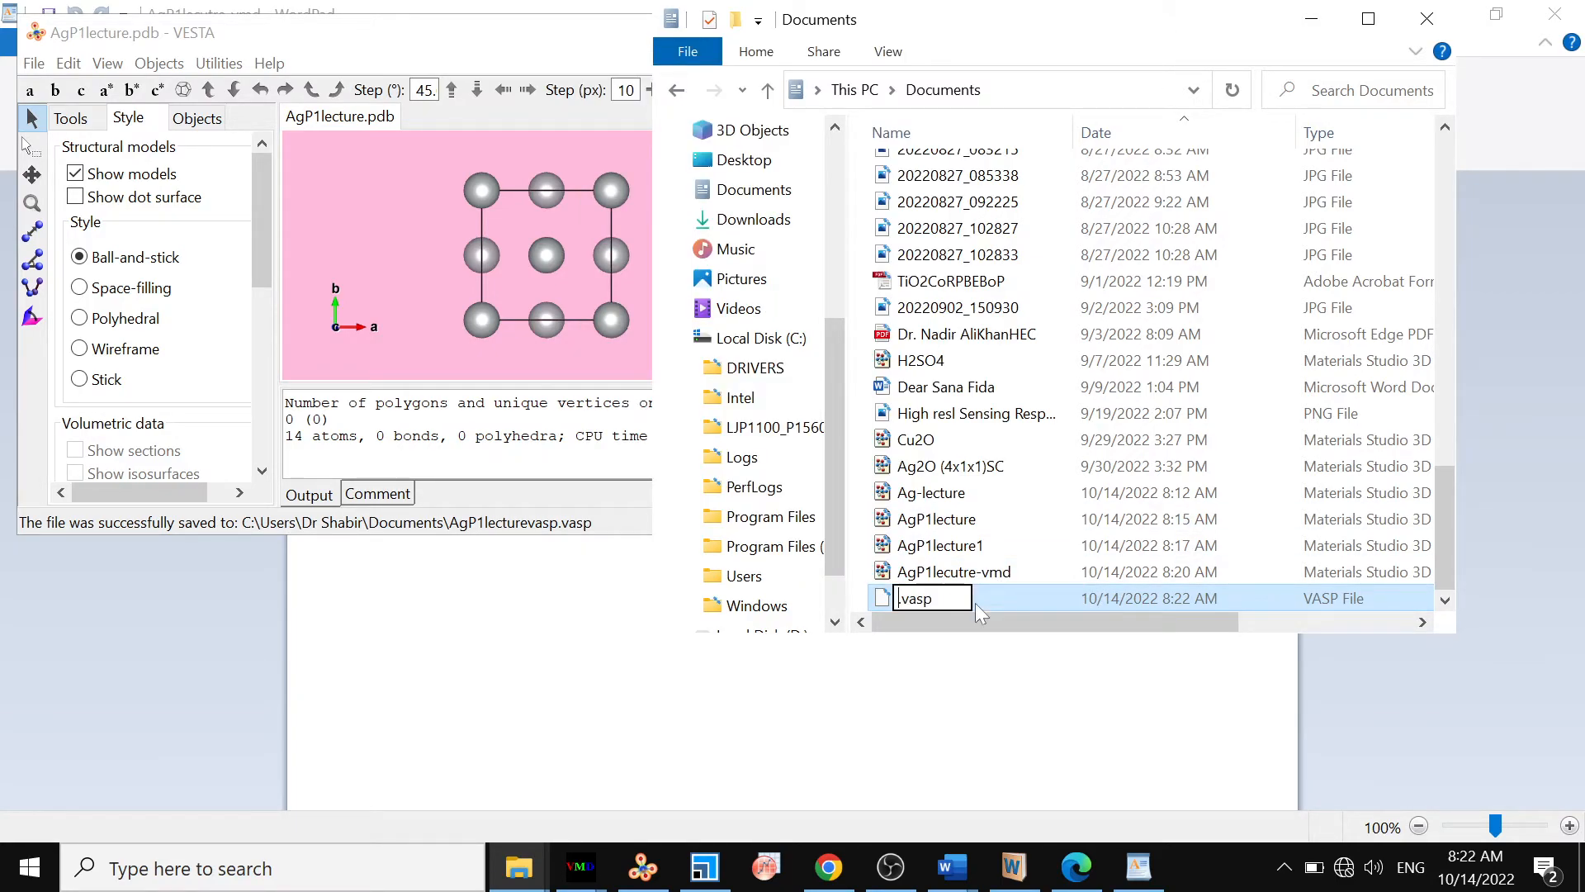
pyautogui.hotkey('alt', 'Tab')
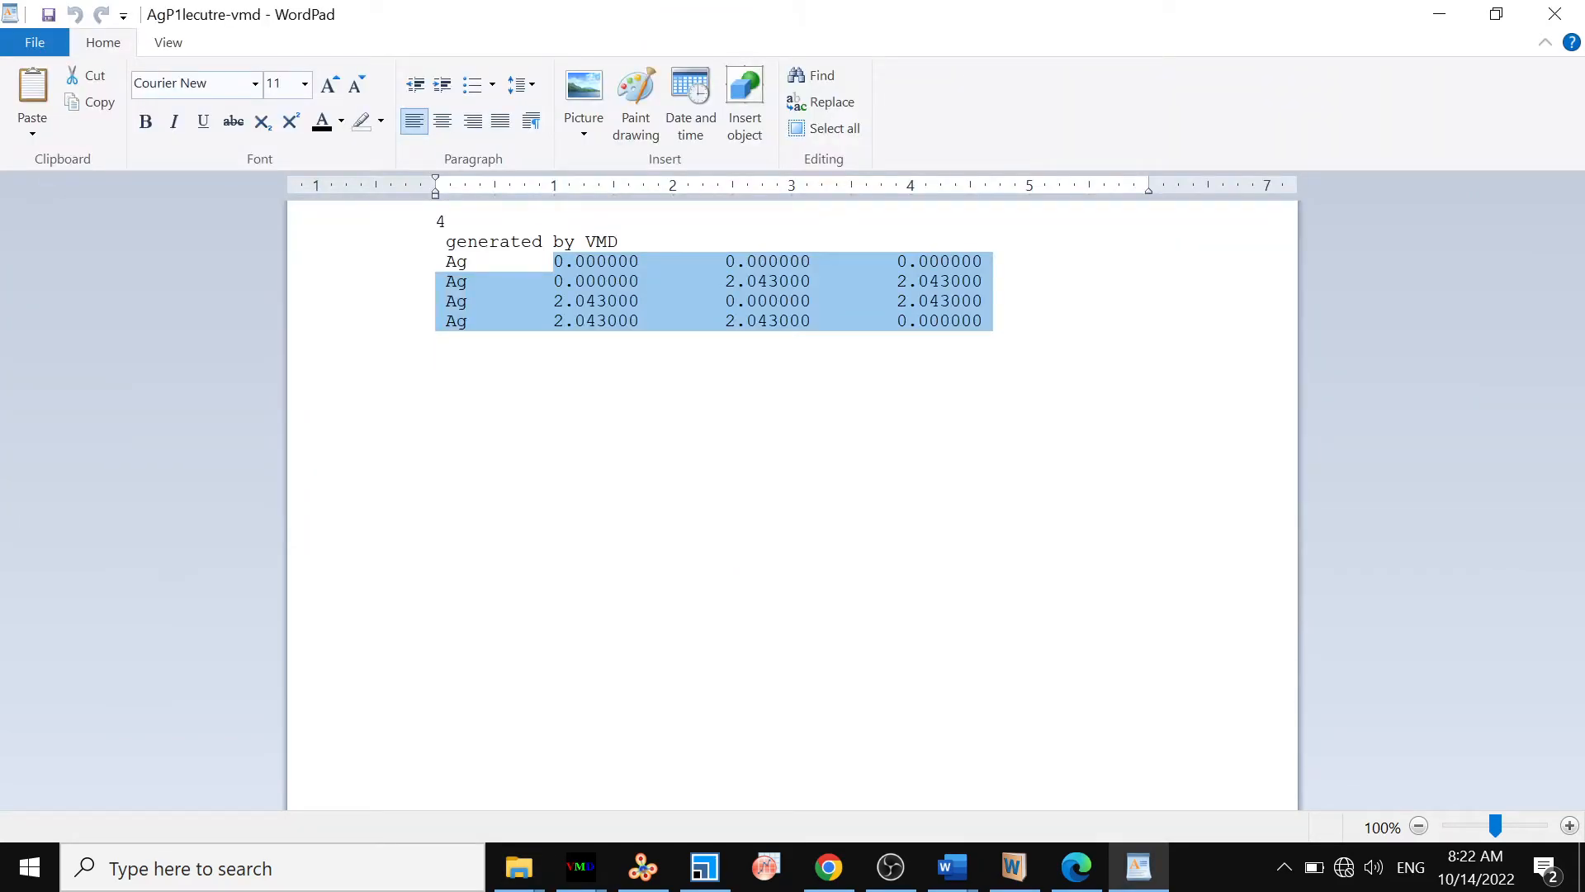
pyautogui.click(1555, 14)
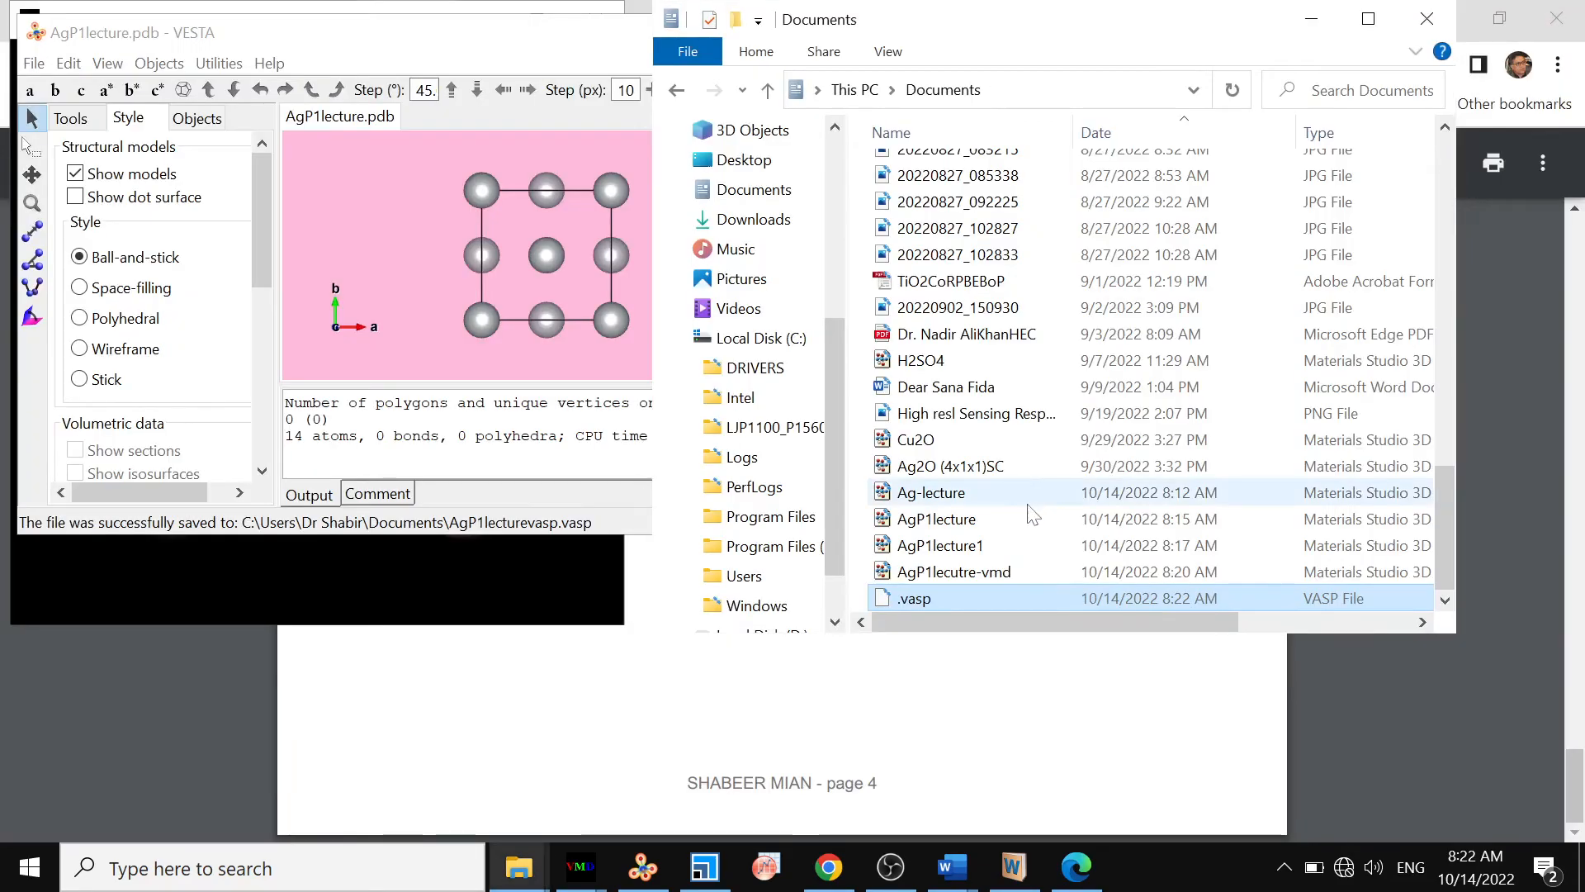
# Step: Try to clear the name of the .vasp file in the Documents folder, and delete that file
pyautogui.click(958, 602)
pyautogui.press('F2')
pyautogui.press('BackSpace')
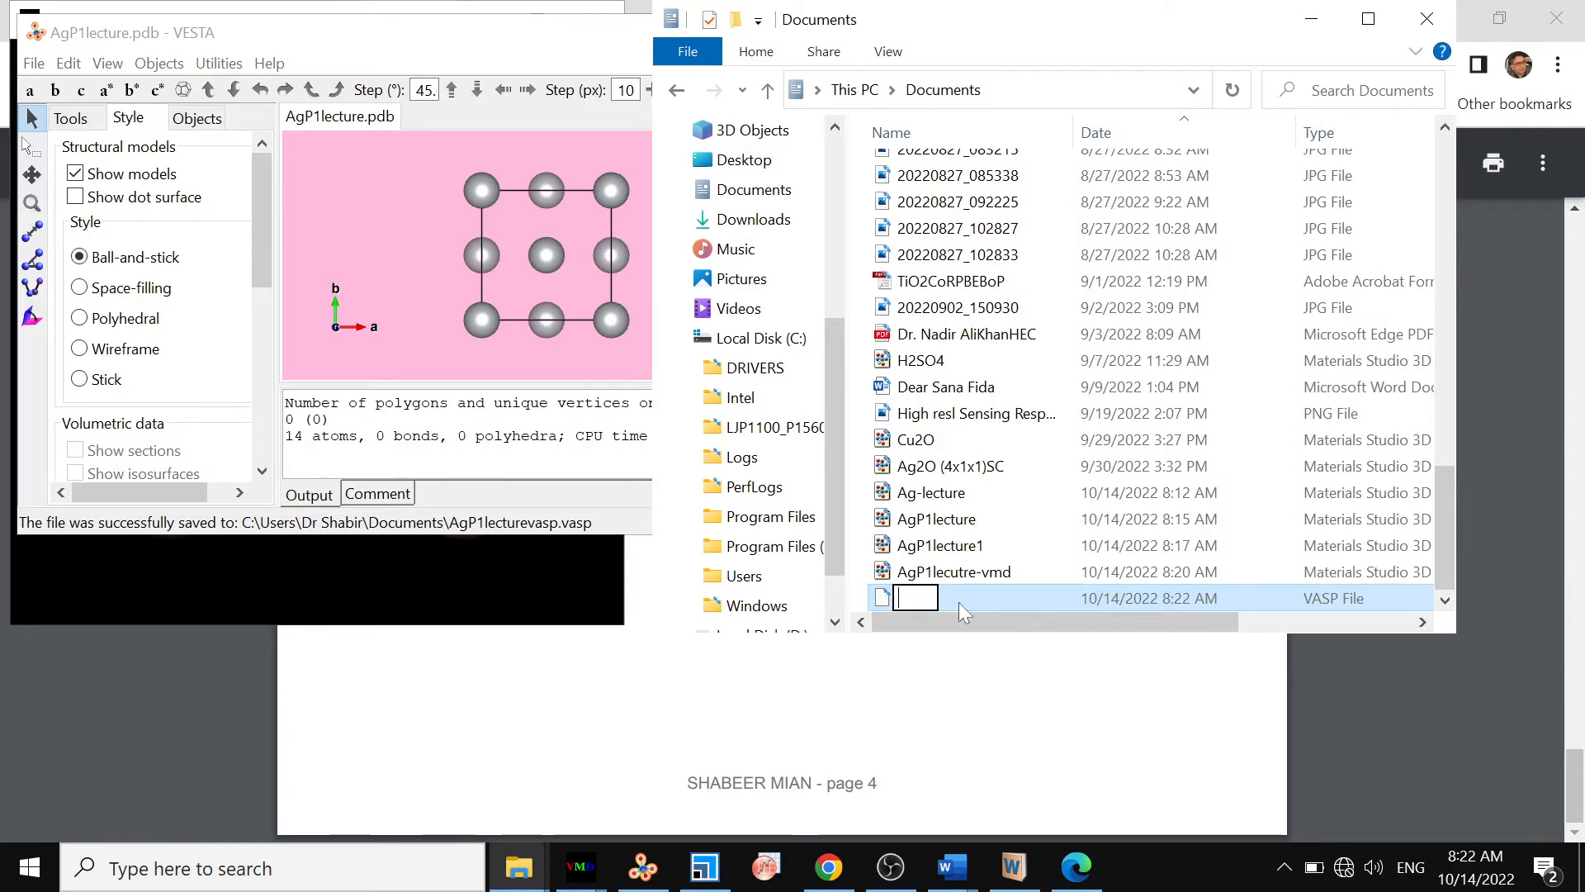
pyautogui.click(931, 385)
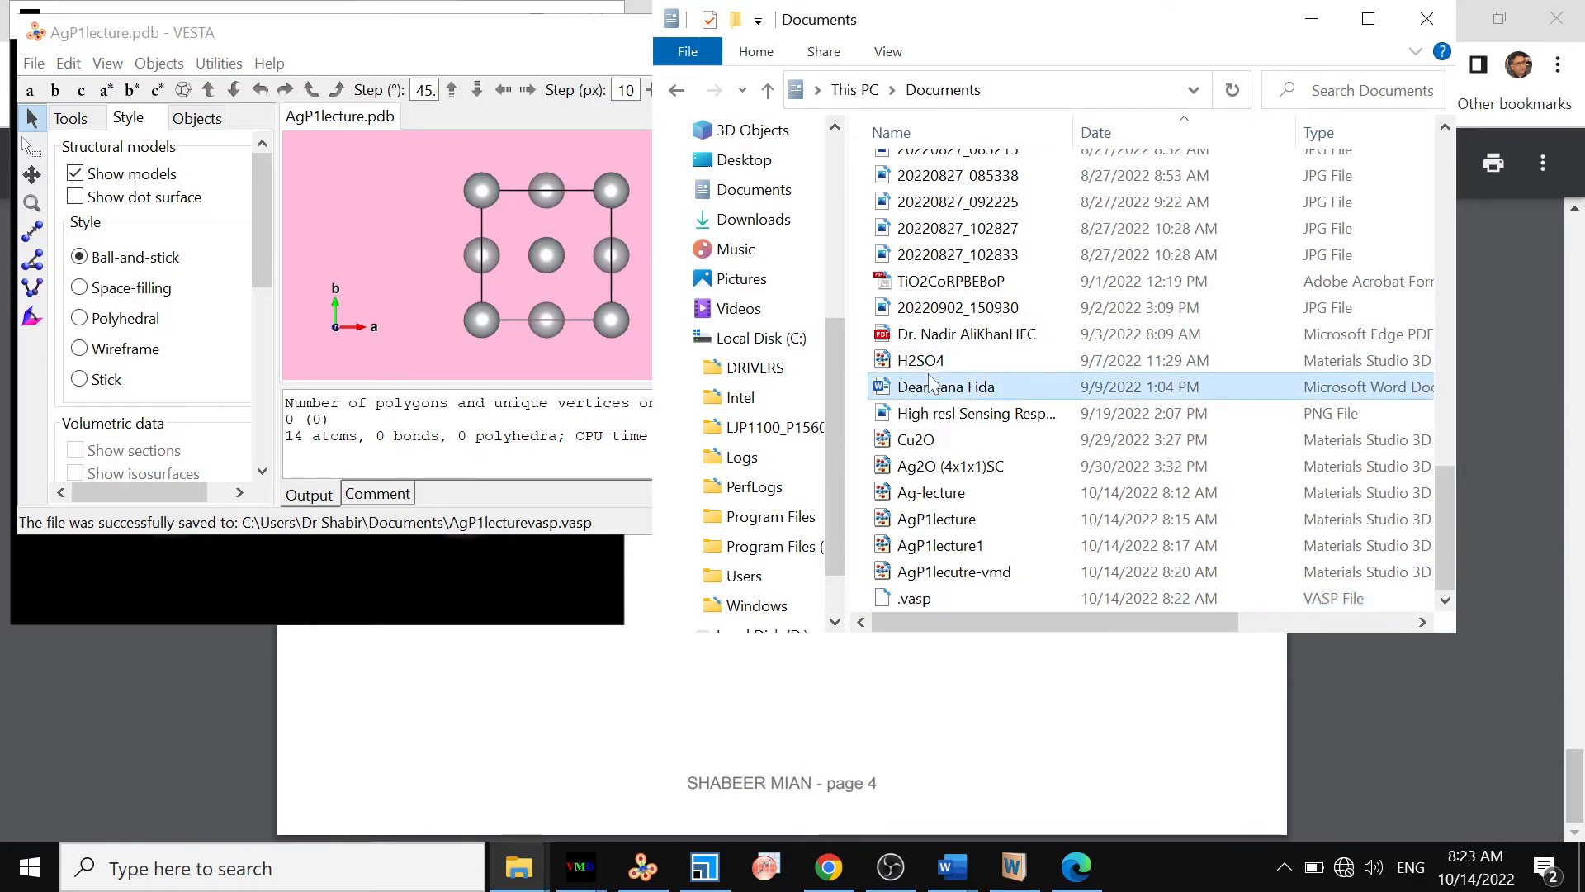
pyautogui.click(882, 605)
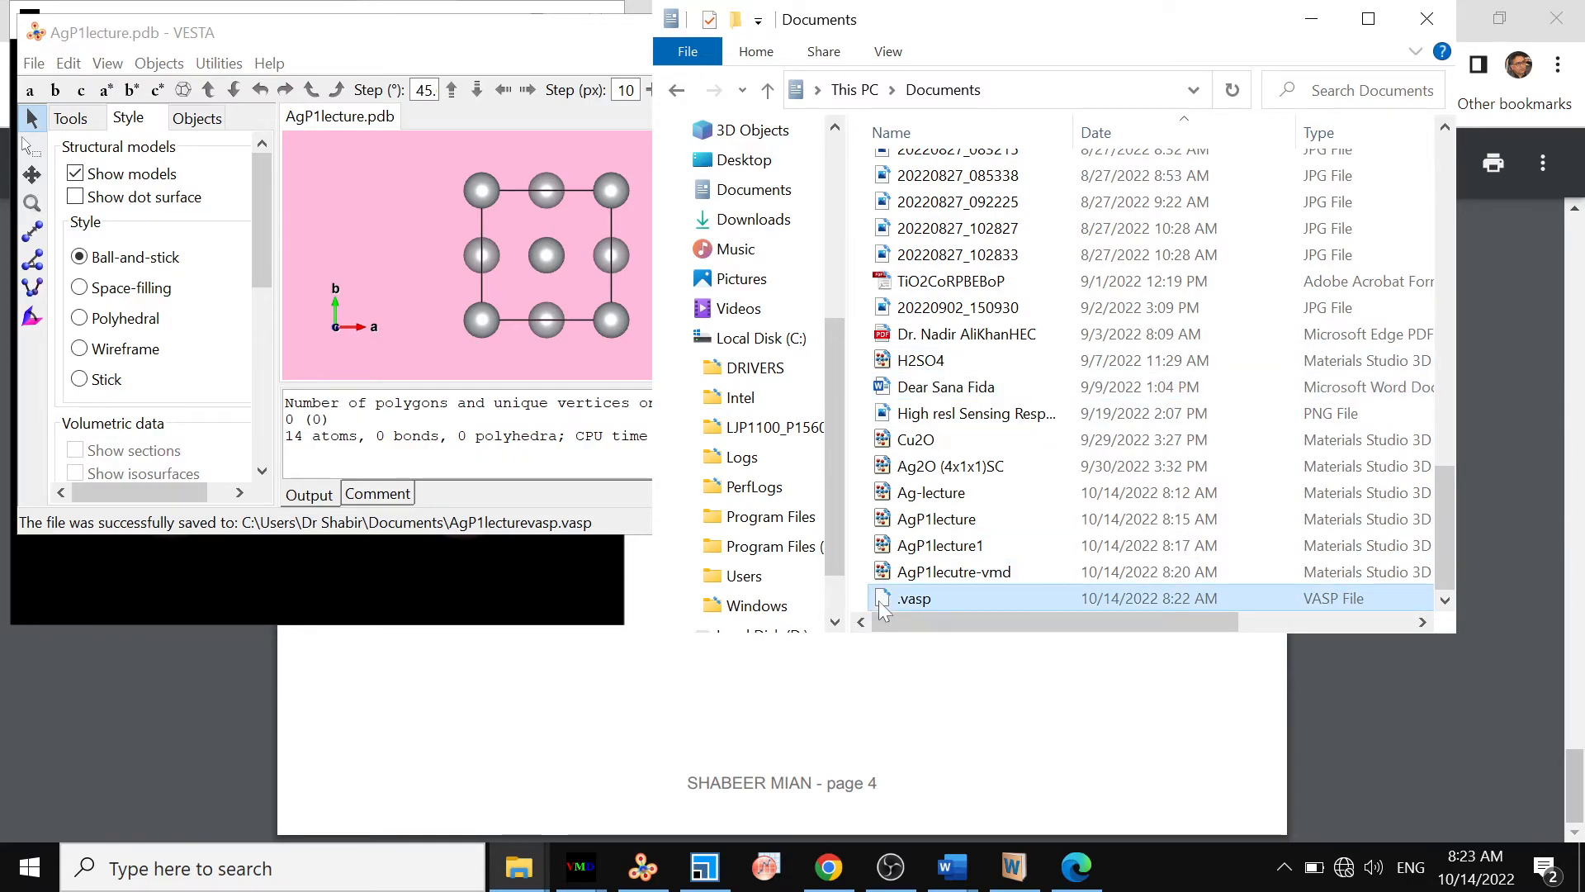
pyautogui.press('Delete')
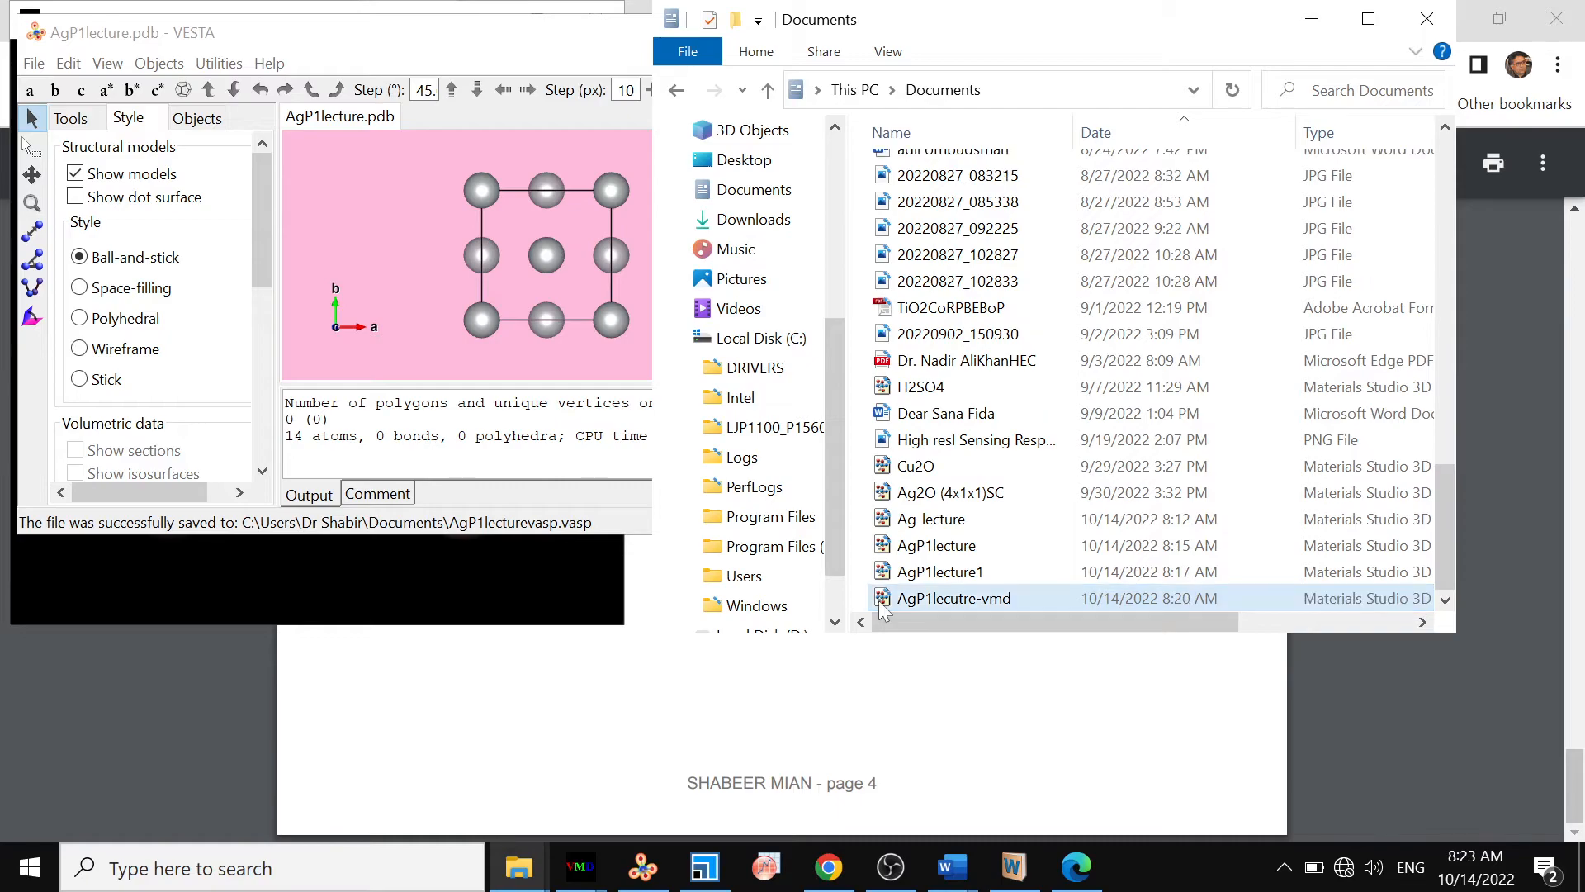
# Step: Export the structure from VESTA in VASP format as POSCAR in the Documents folder, writing Cartesian coordinates
pyautogui.click(39, 68)
pyautogui.click(99, 258)
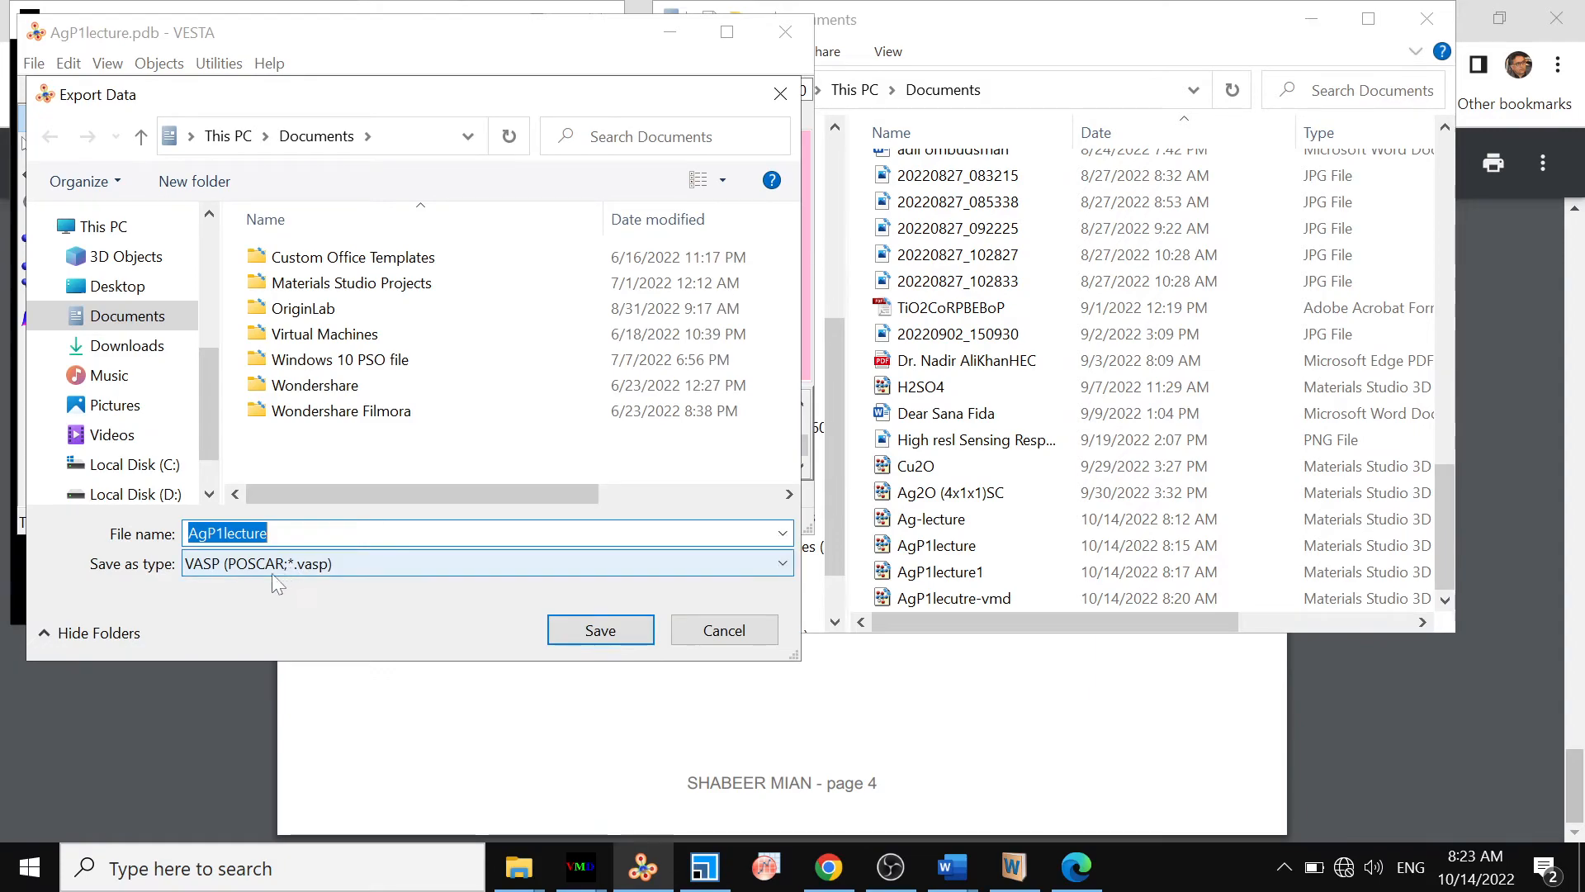
pyautogui.write('POSCAR')
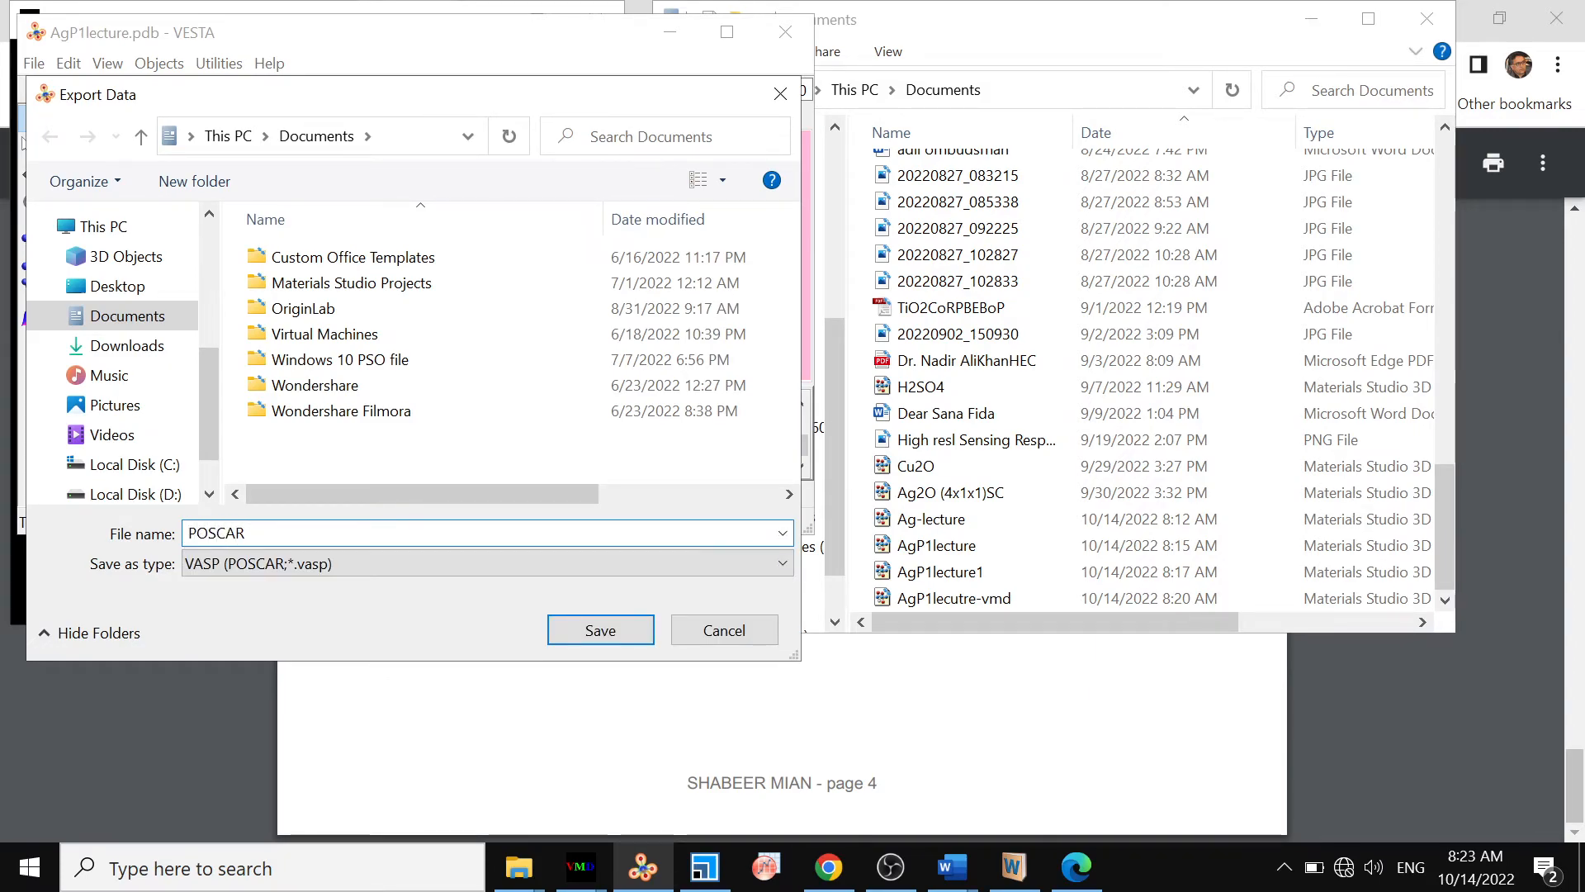
pyautogui.click(598, 636)
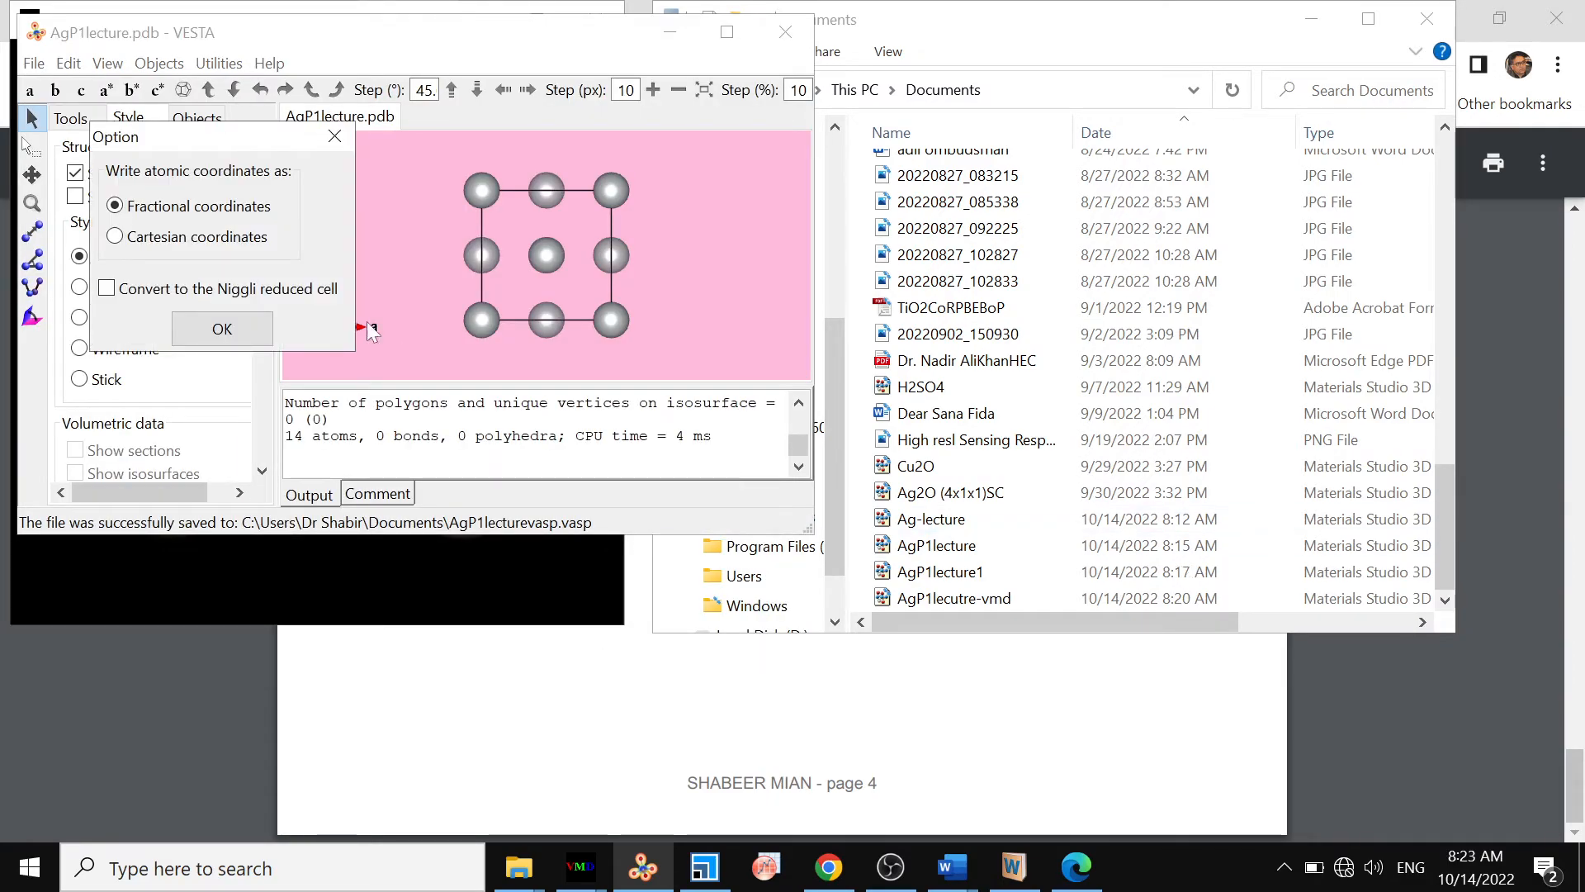
pyautogui.click(181, 246)
pyautogui.click(218, 328)
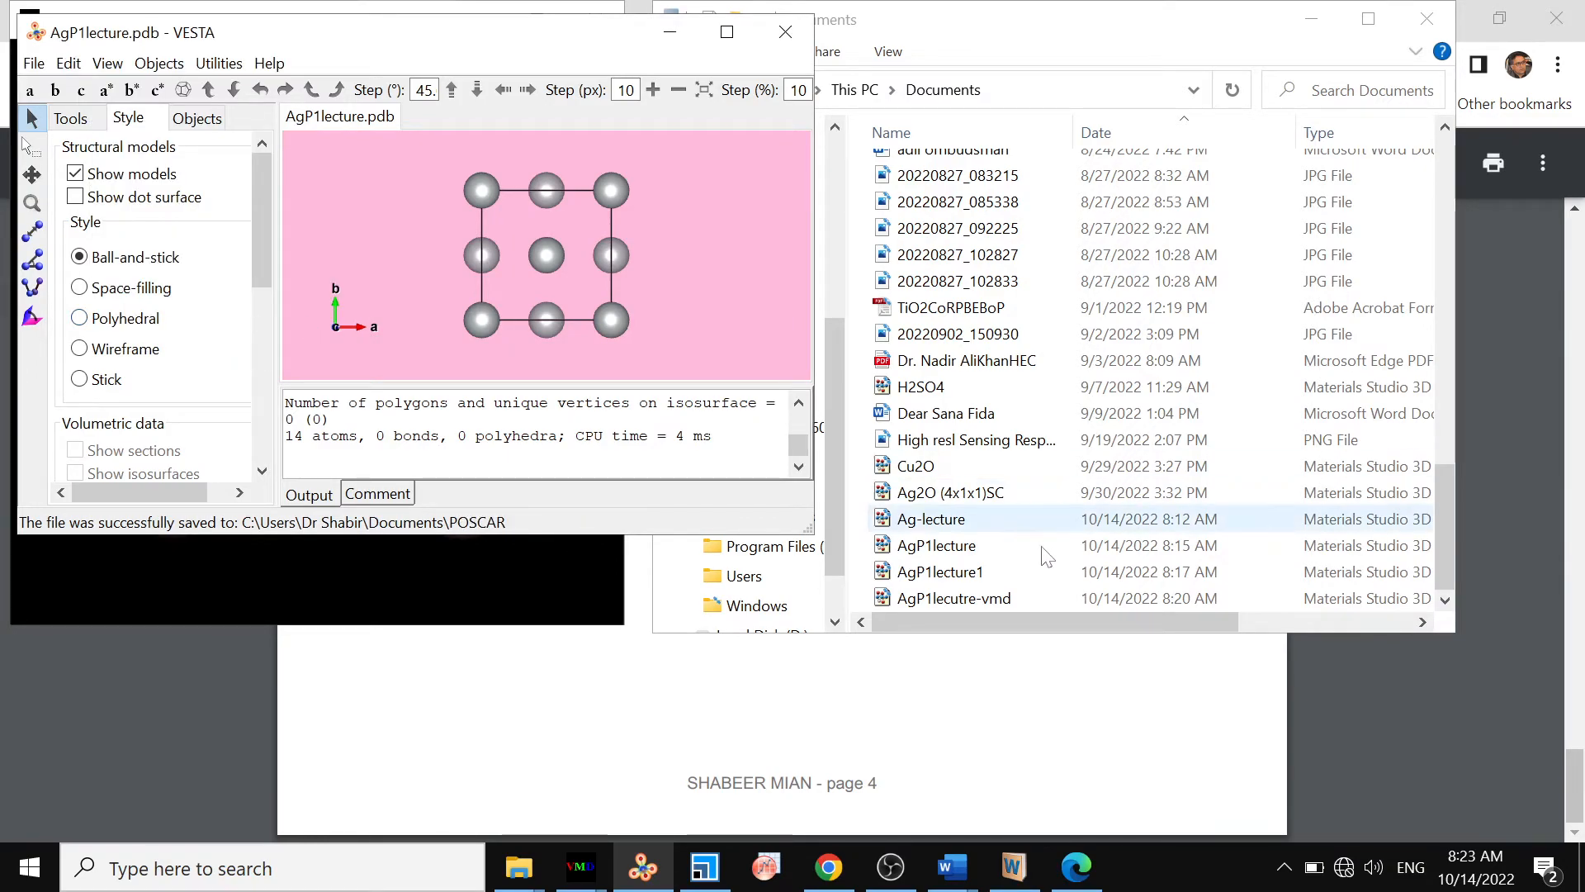
# Step: Open the POSCAR file from the Documents folder with WordPad to examine its cell vectors and Cartesian coordinates, and close it
pyautogui.click(1445, 601)
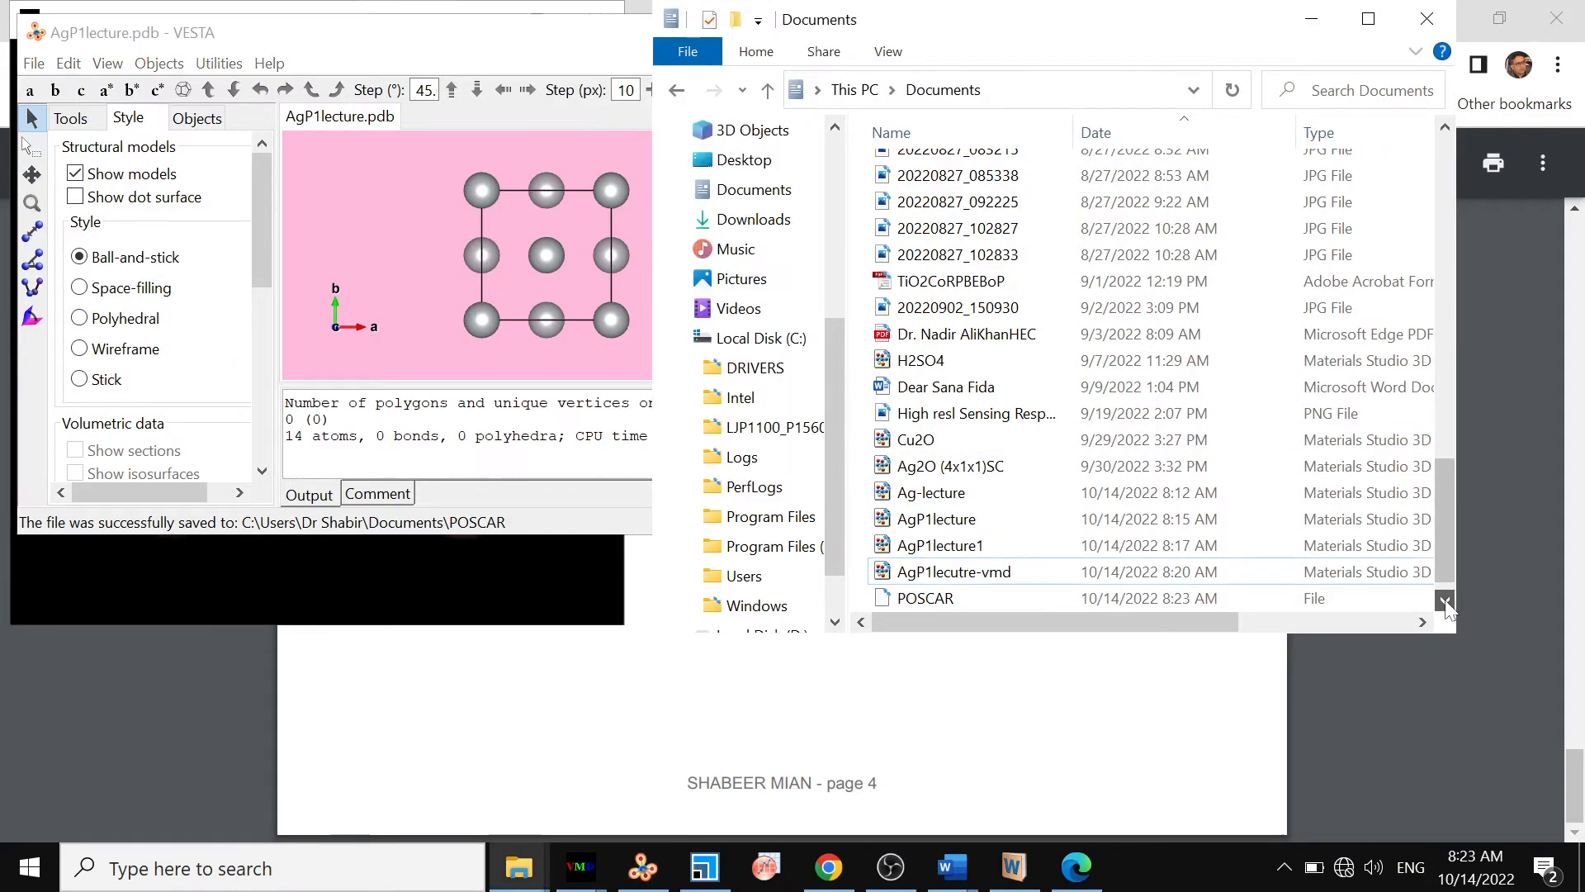
pyautogui.rightClick(933, 598)
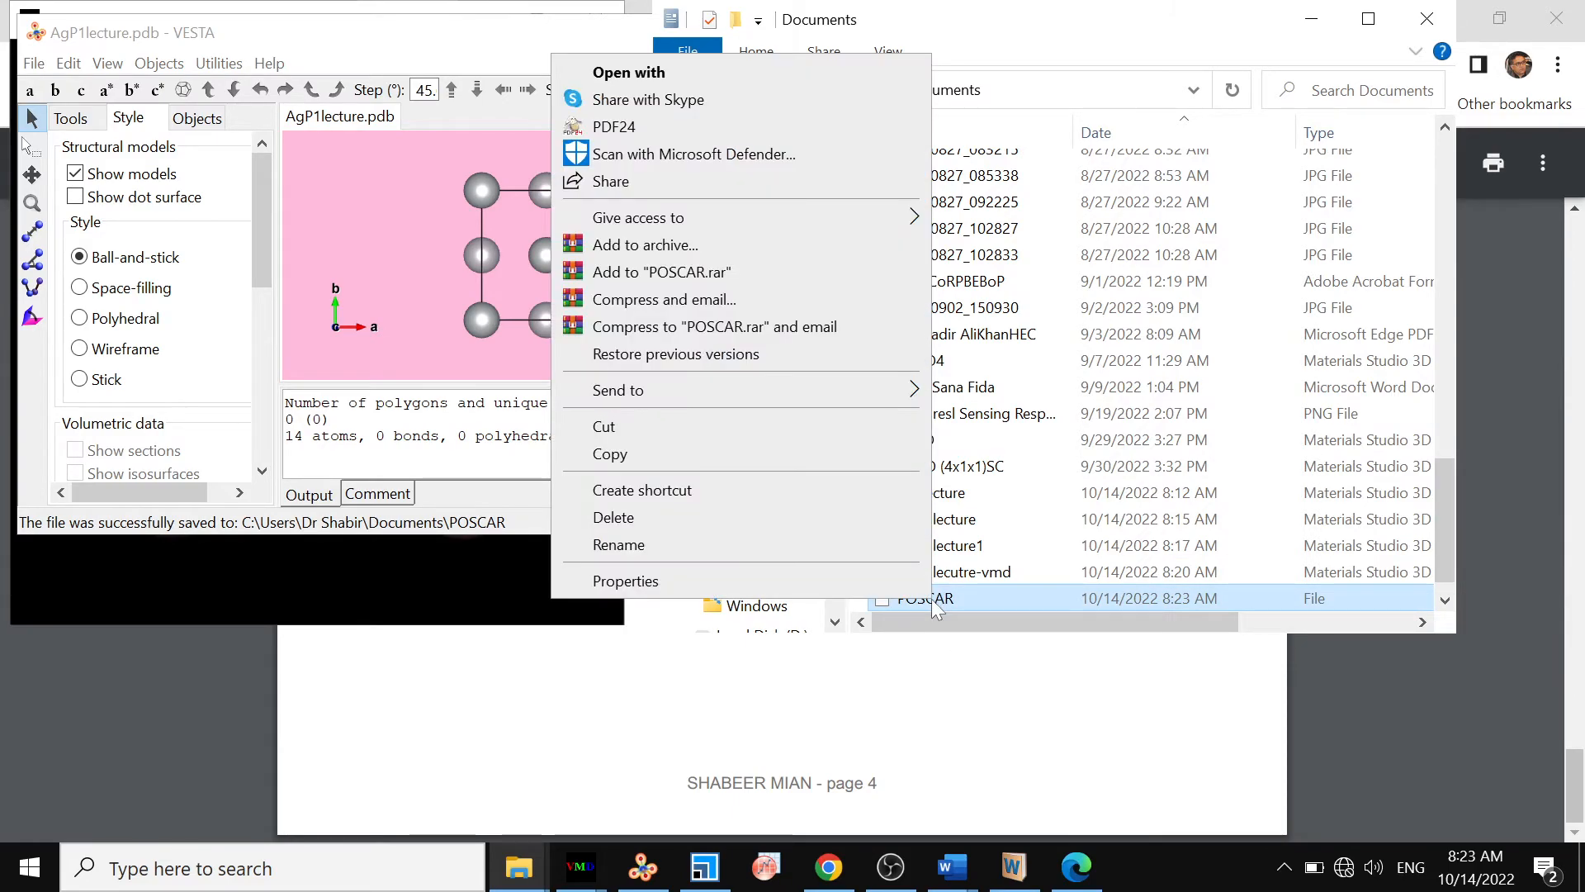
pyautogui.moveTo(884, 221)
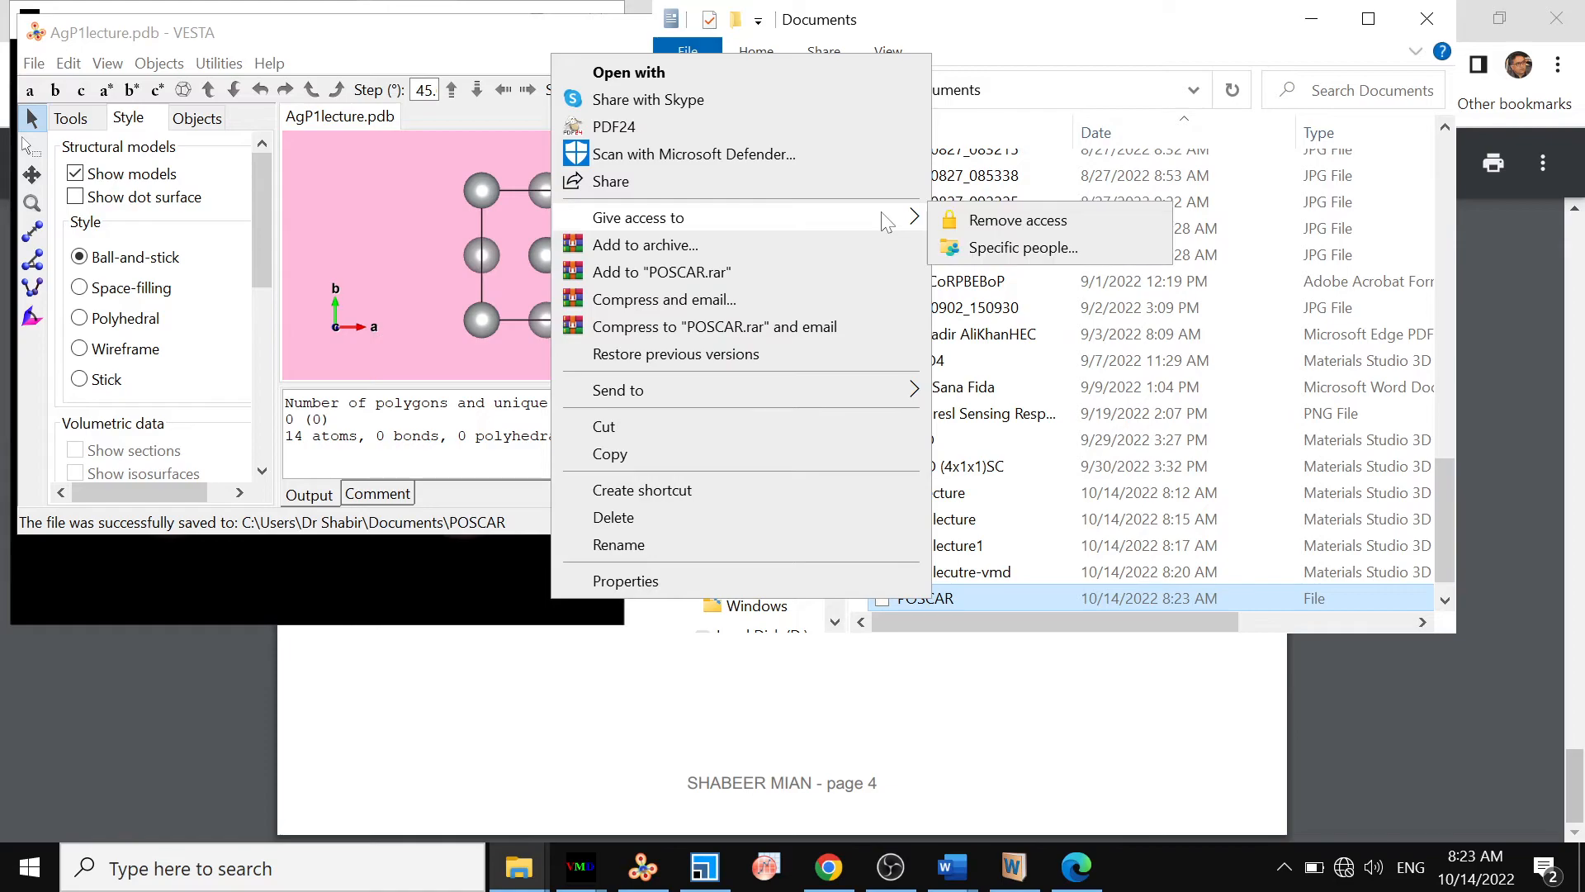
pyautogui.moveTo(730, 397)
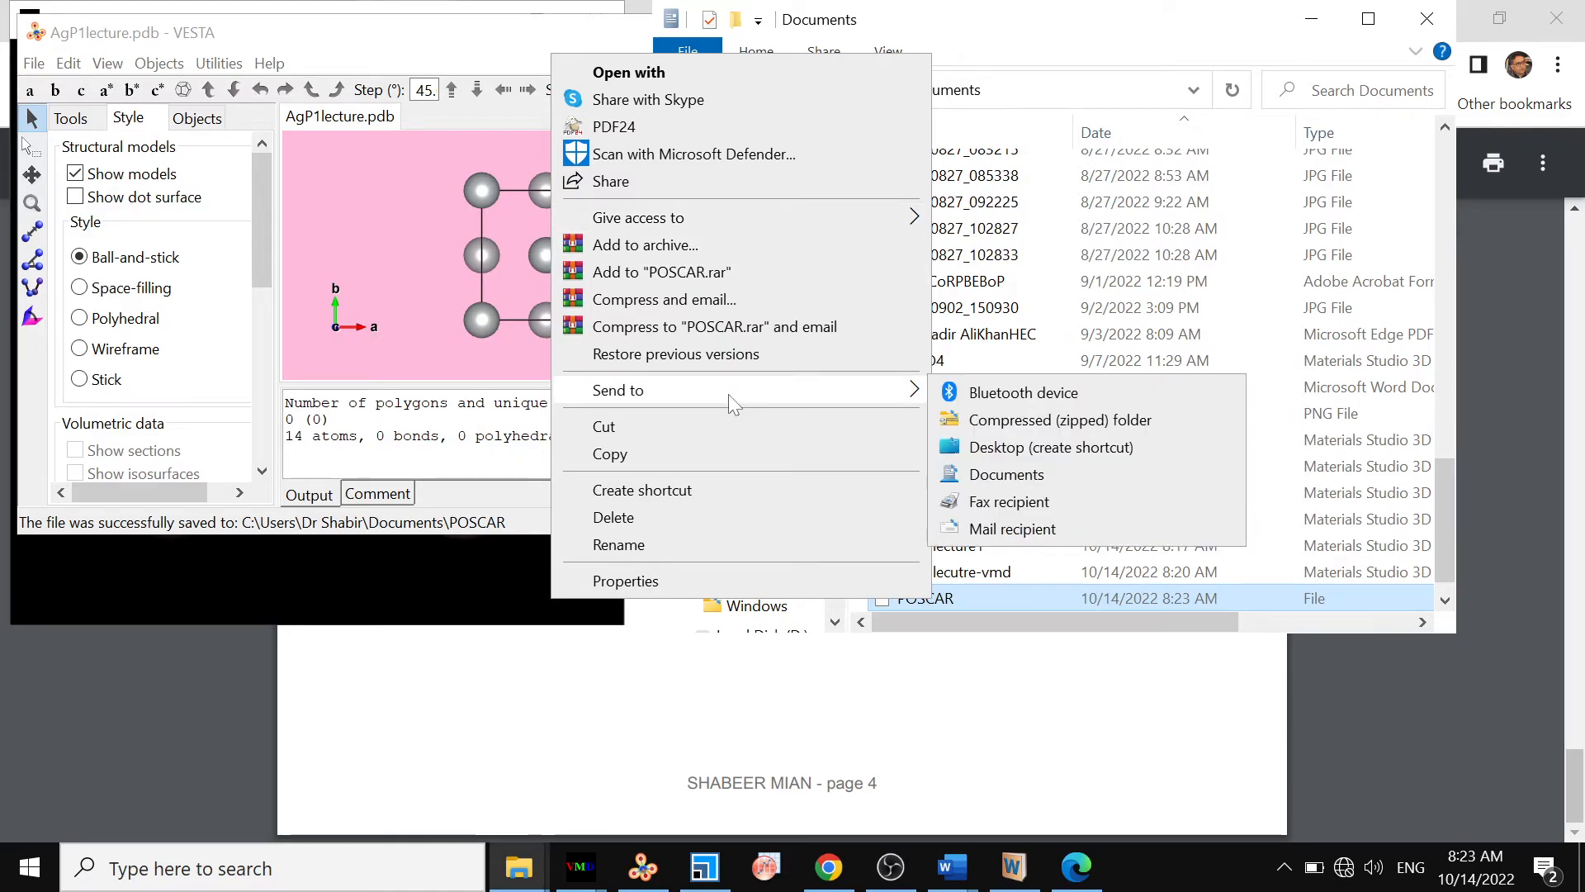
pyautogui.click(668, 80)
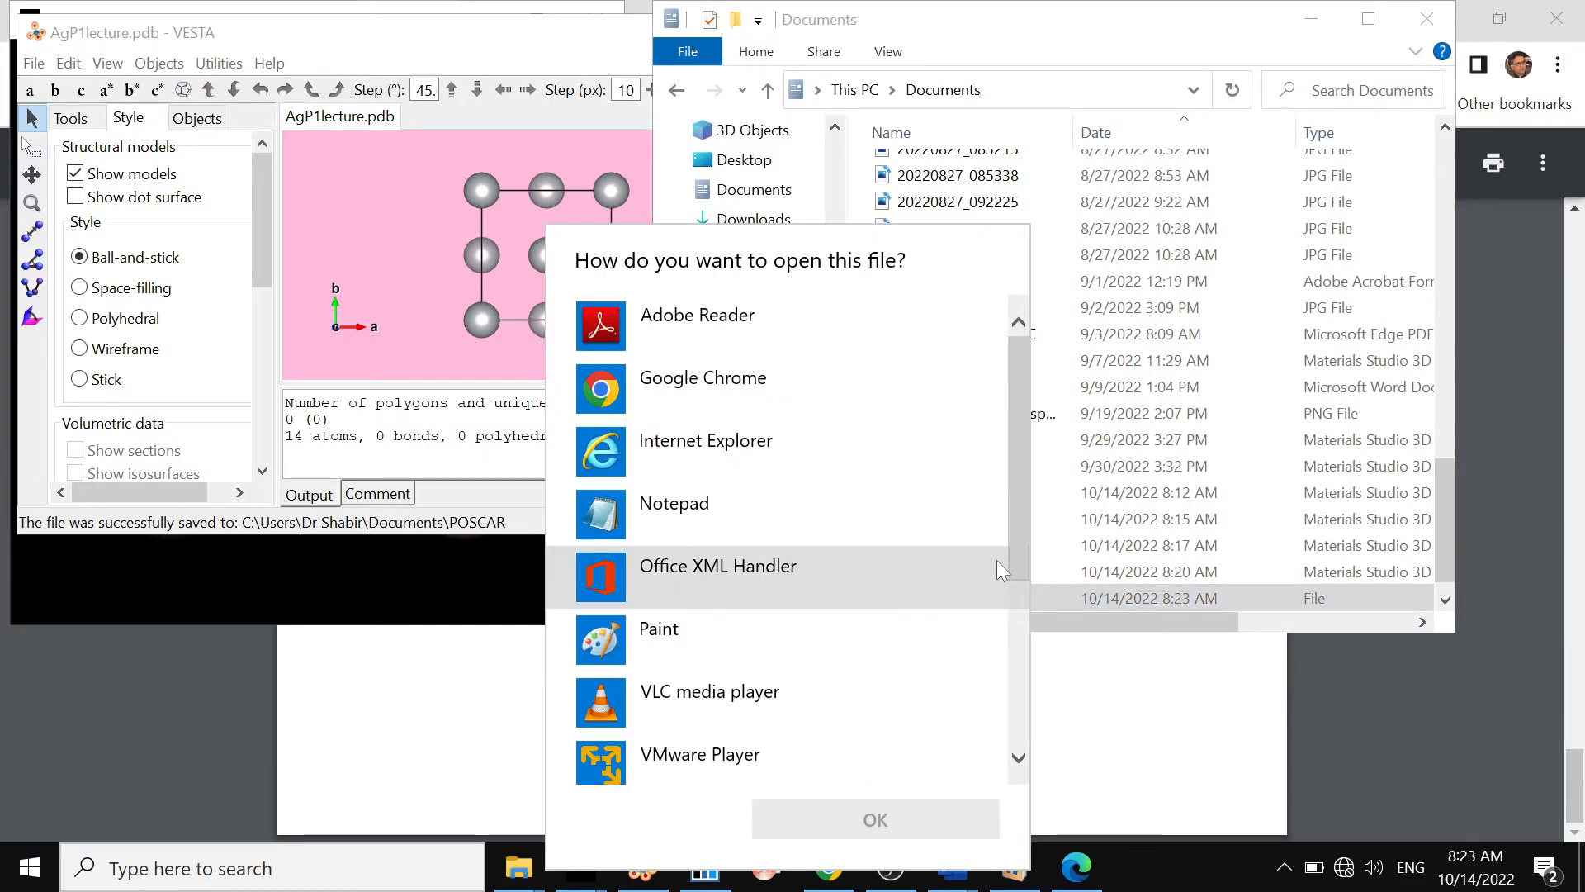
pyautogui.click(1016, 646)
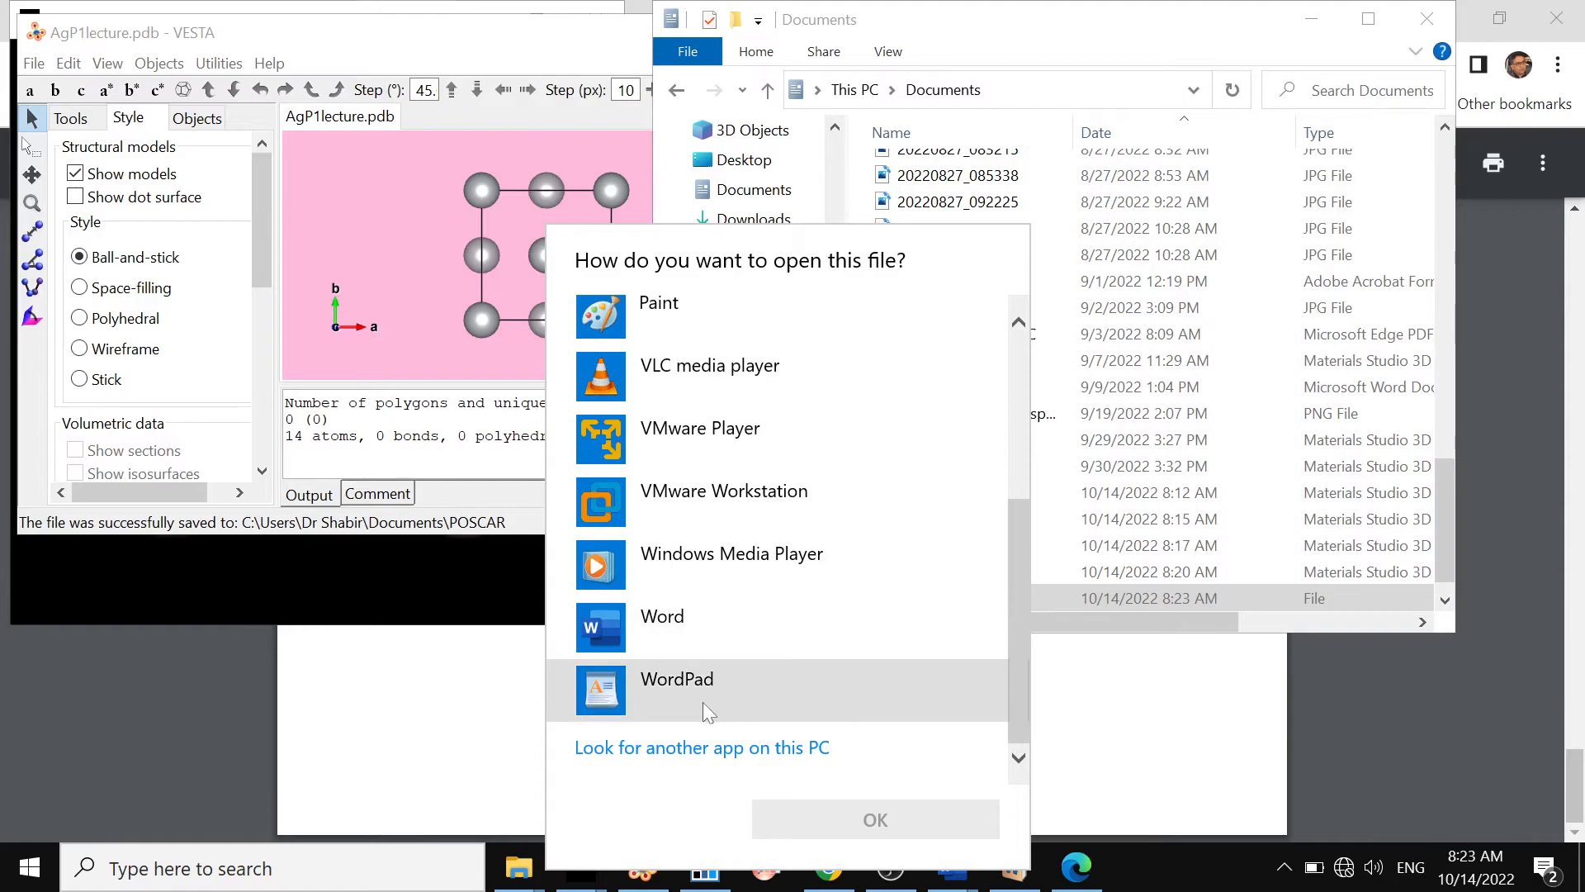
pyautogui.click(688, 681)
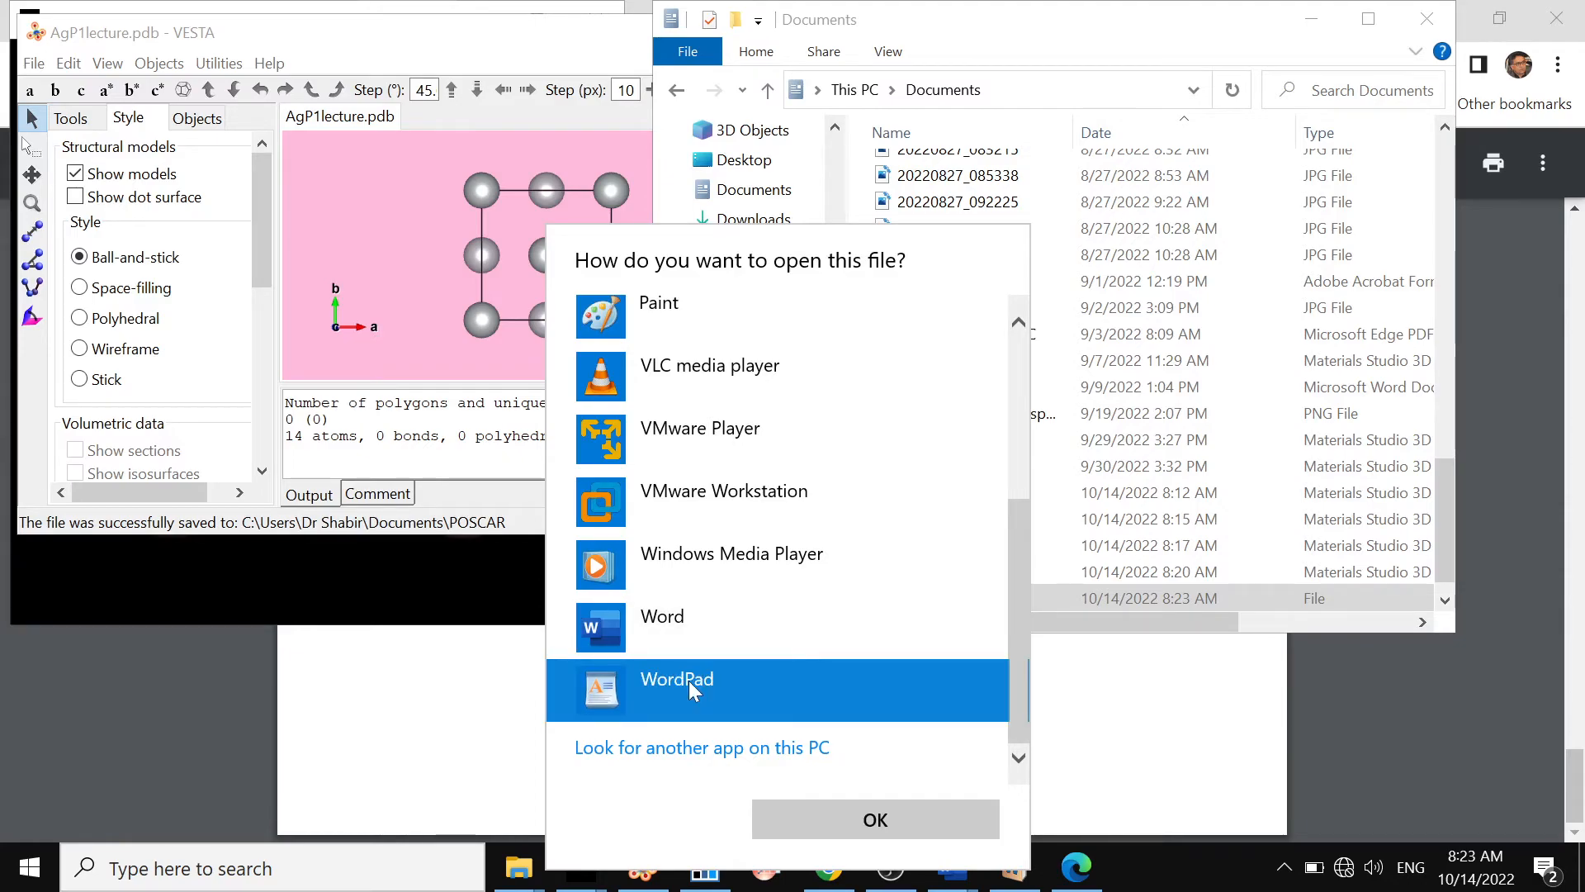
pyautogui.click(814, 805)
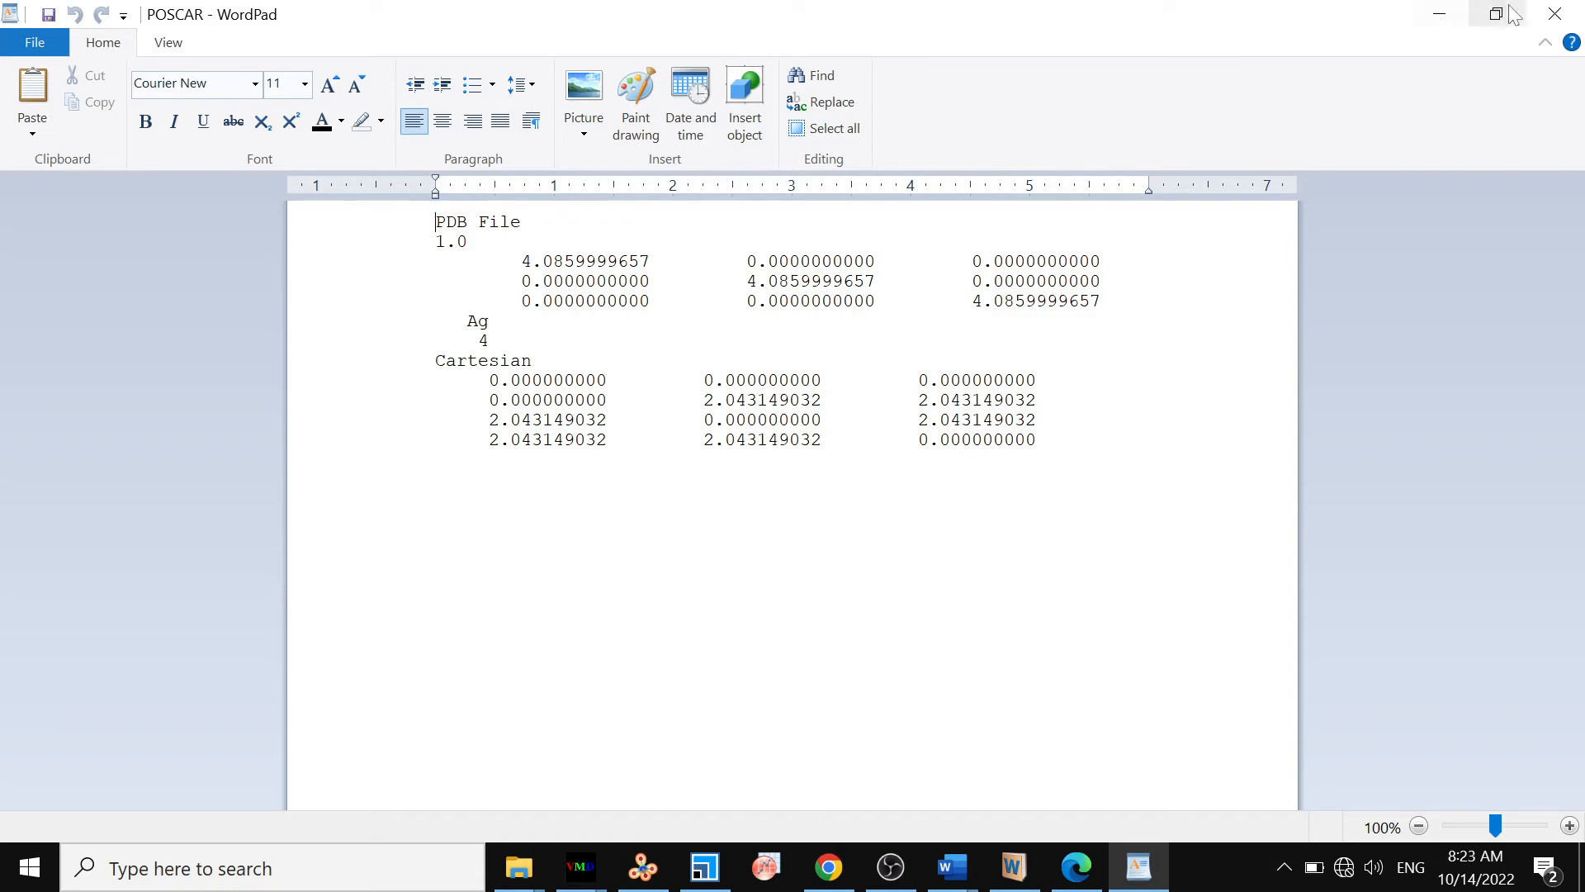
pyautogui.click(1541, 18)
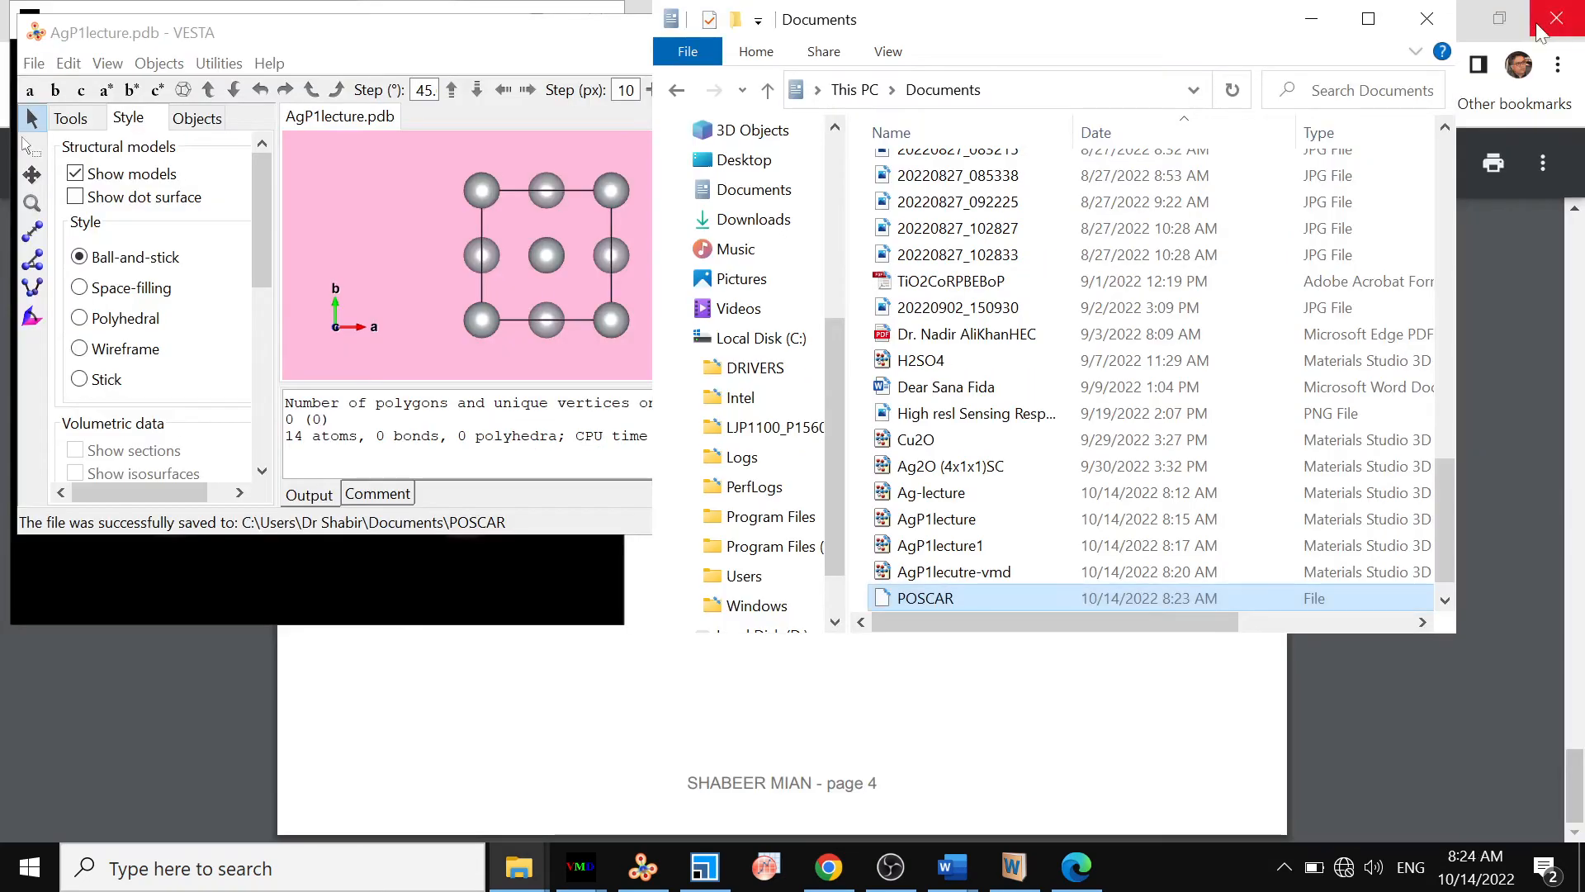
# Step: Close VESTA, minimize the Documents folder window, and quit VMD, confirming the exit
pyautogui.click(591, 62)
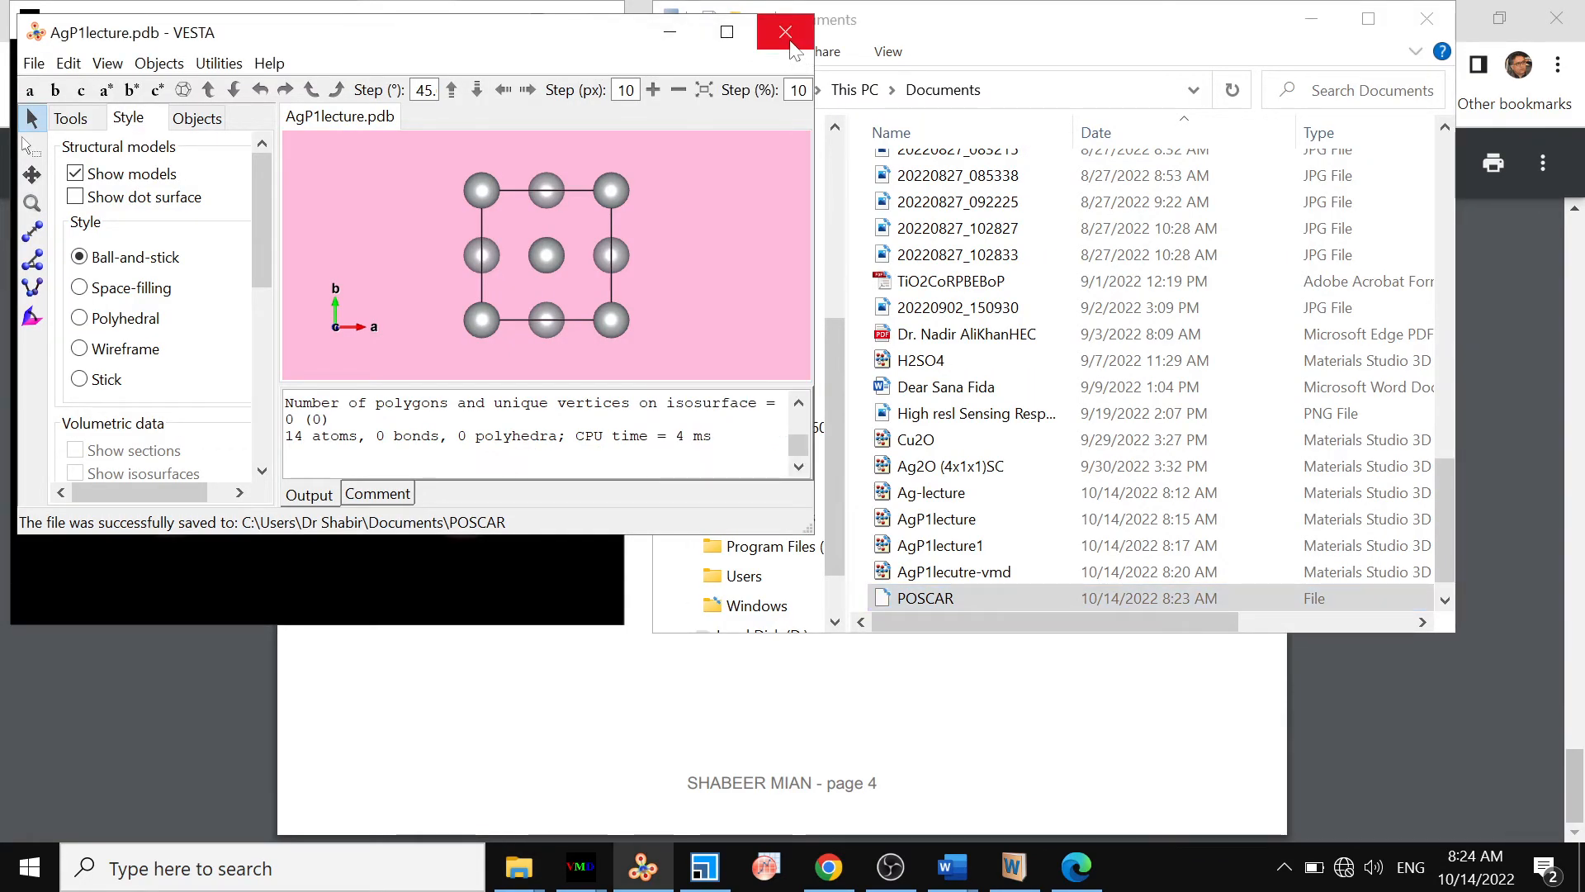
pyautogui.click(789, 37)
pyautogui.click(596, 81)
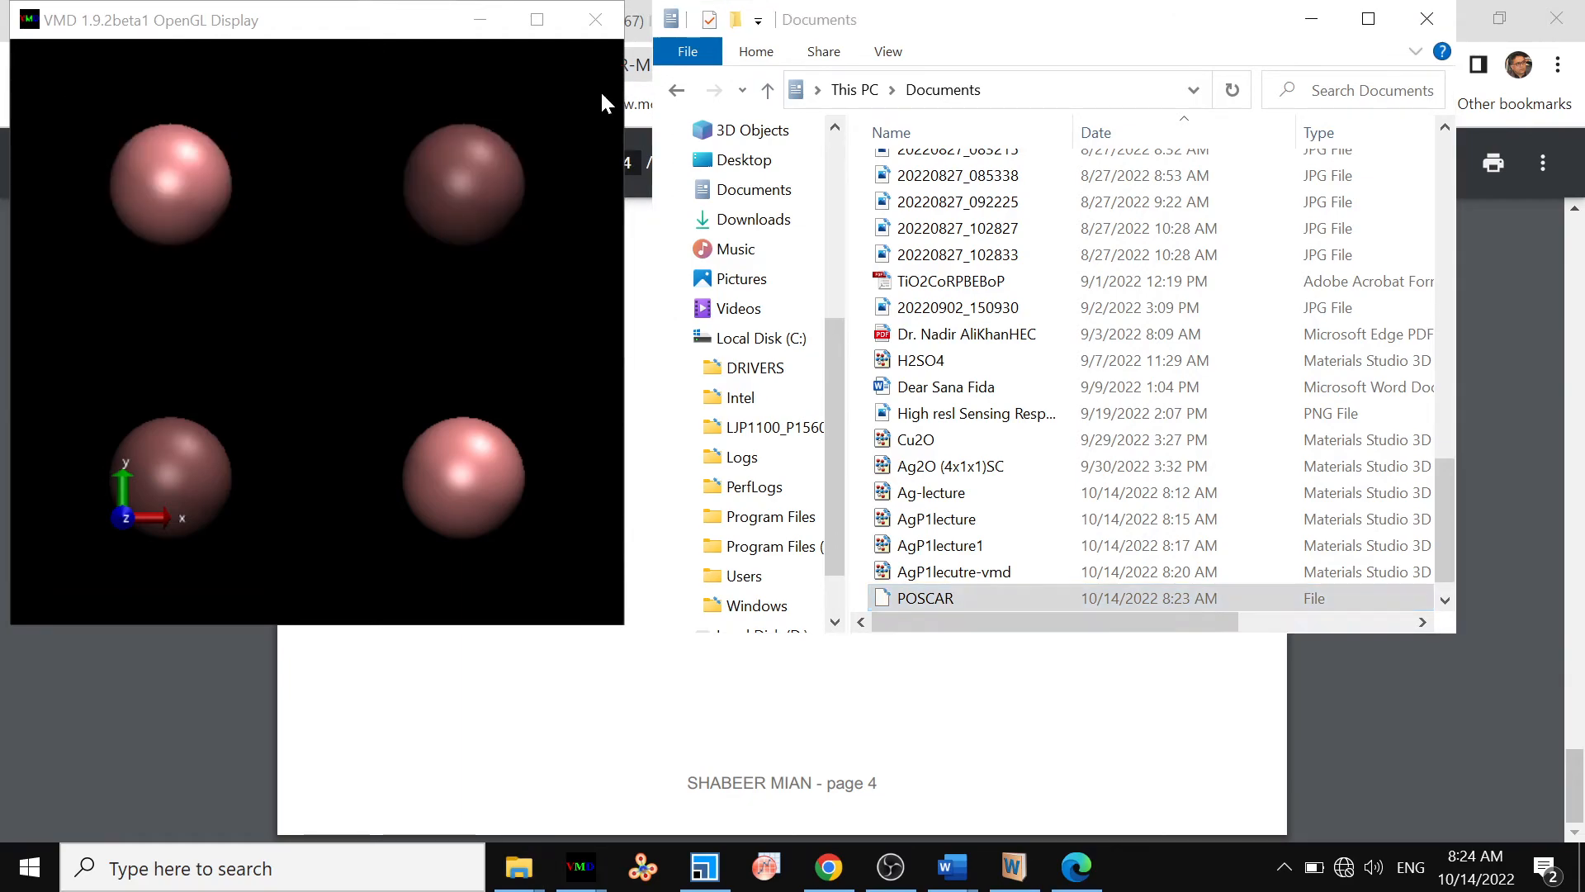
pyautogui.click(1316, 23)
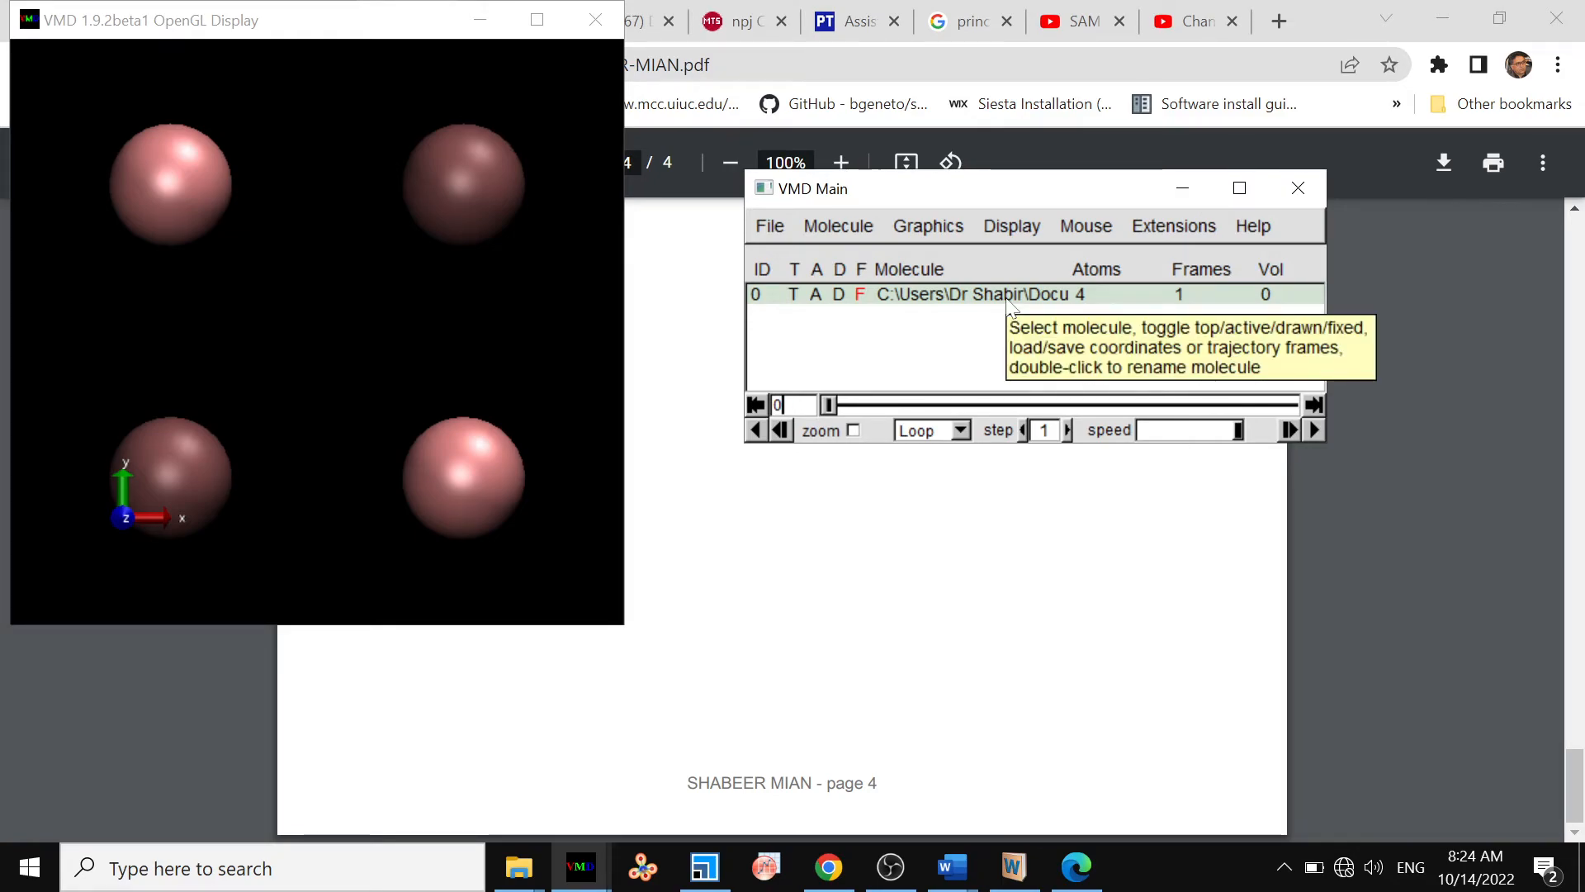
pyautogui.click(1303, 204)
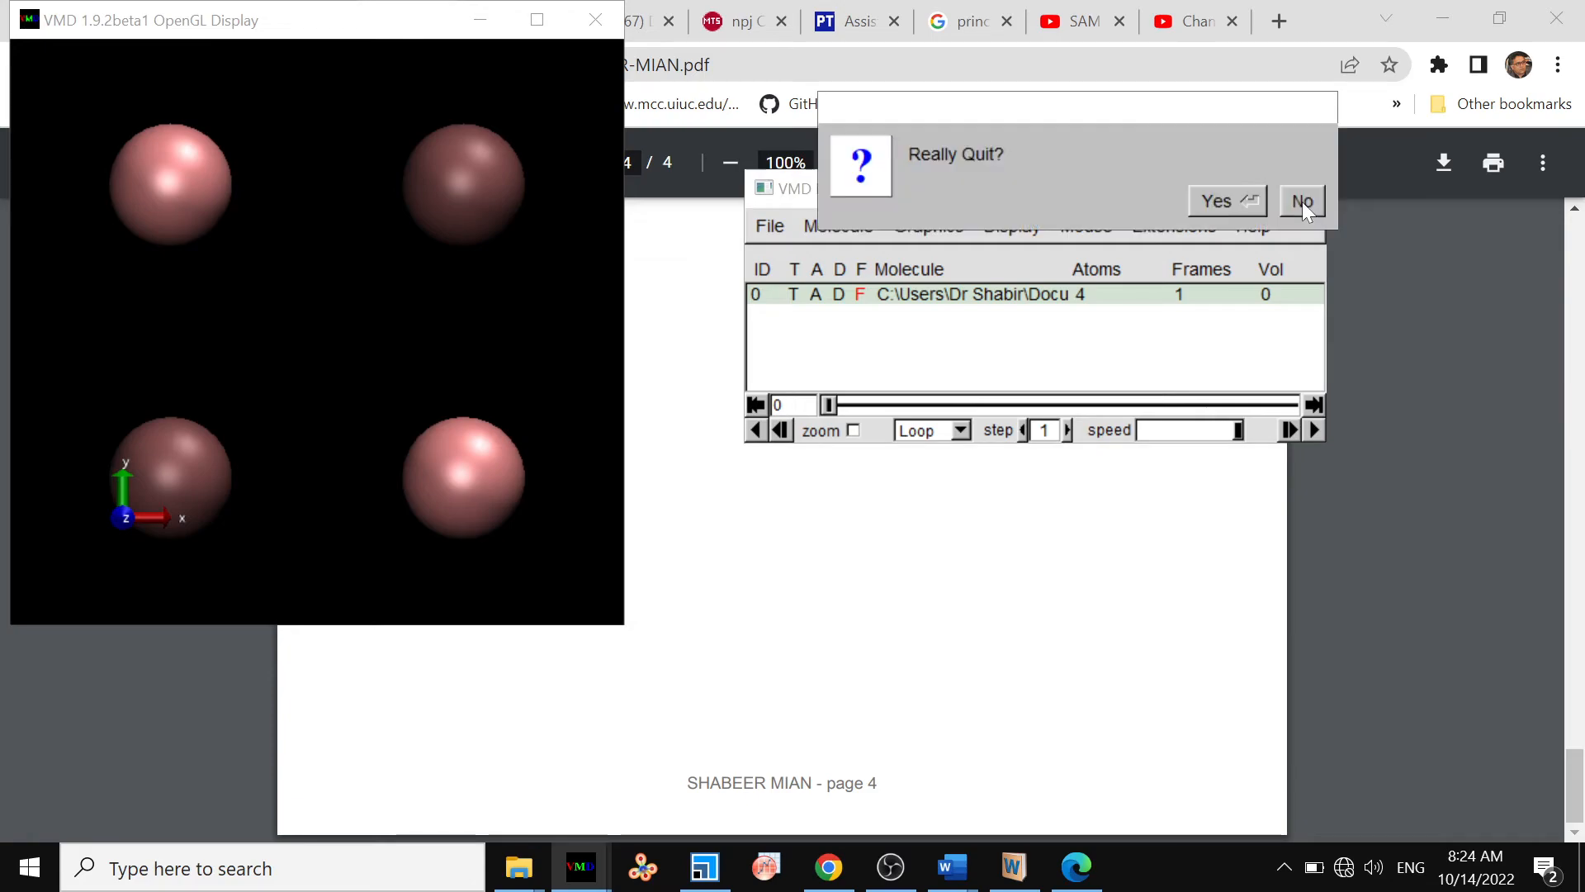
pyautogui.click(1243, 203)
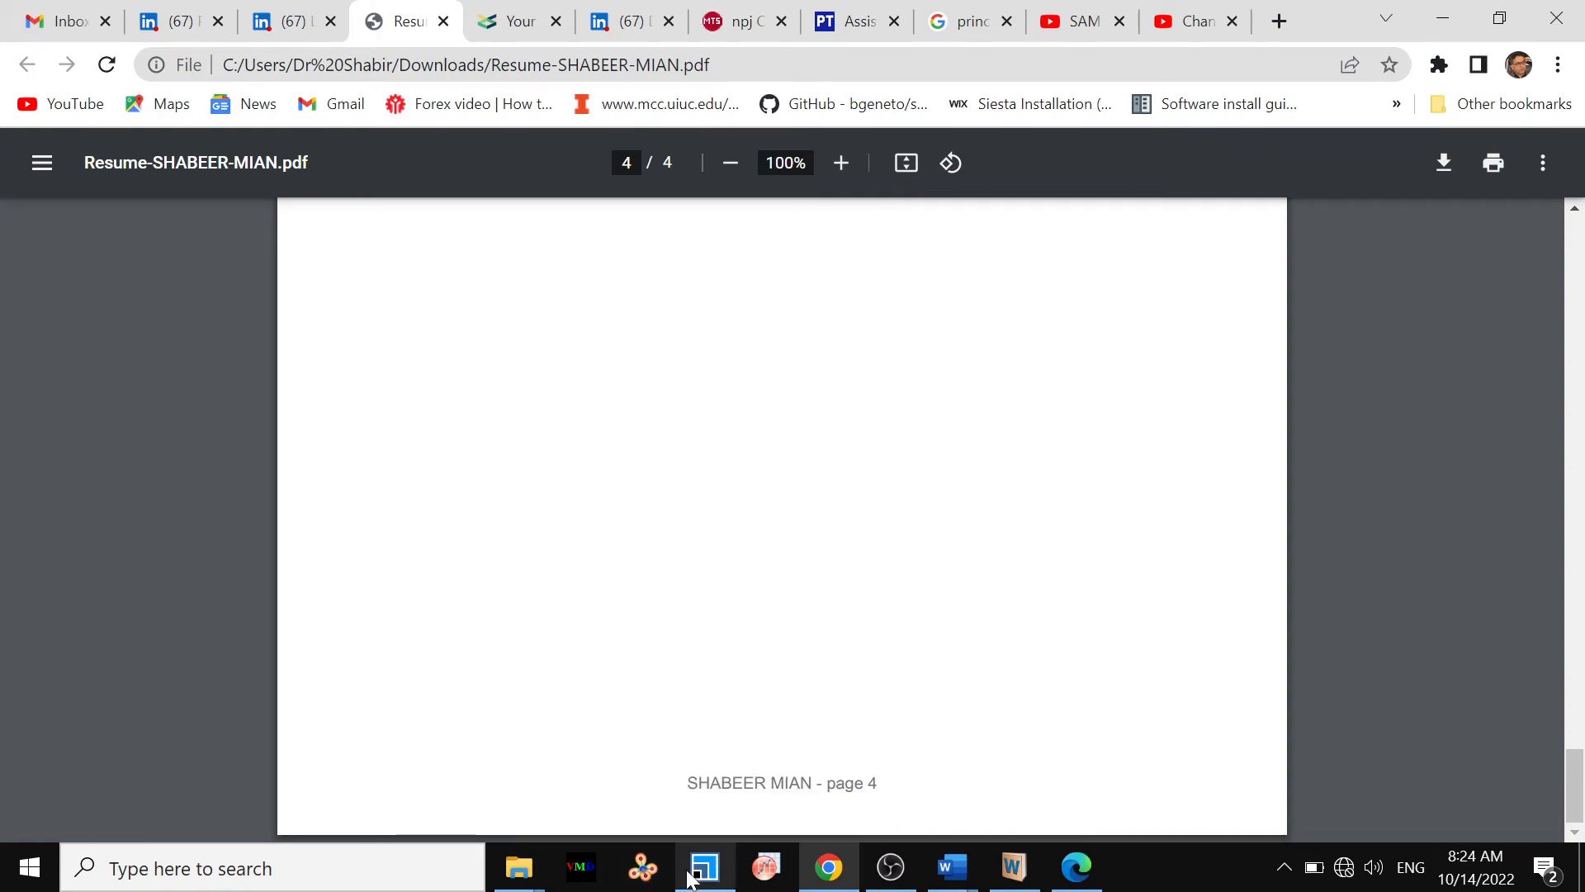
# Step: Minimize the remaining browser, WordWeb, University of Delaware folder and OBS windows to clear the desktop
pyautogui.moveTo(692, 873)
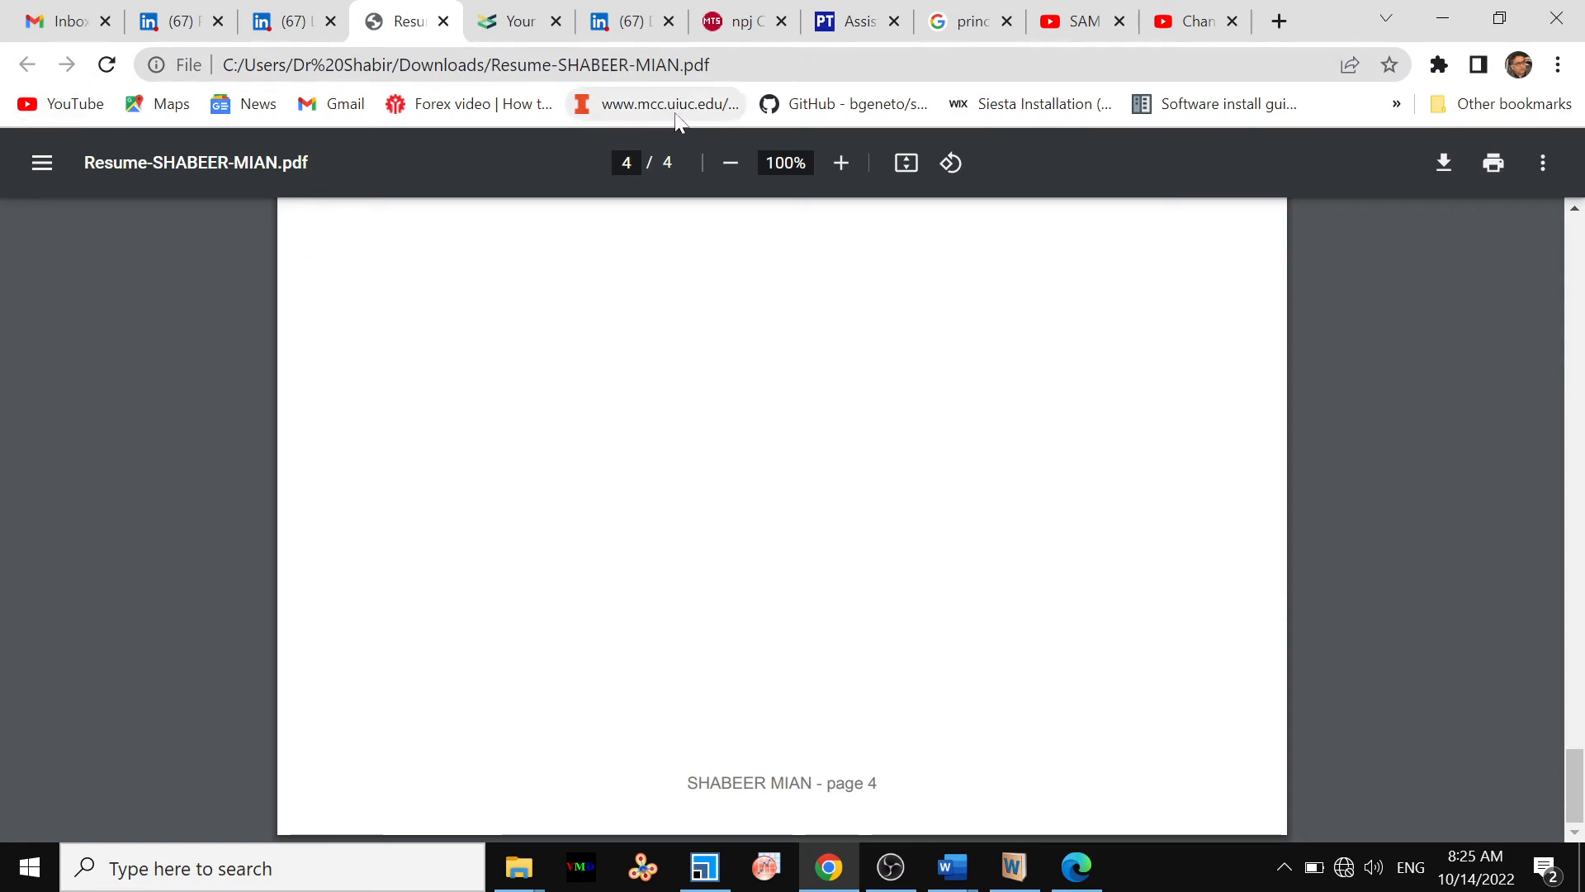
pyautogui.click(1441, 16)
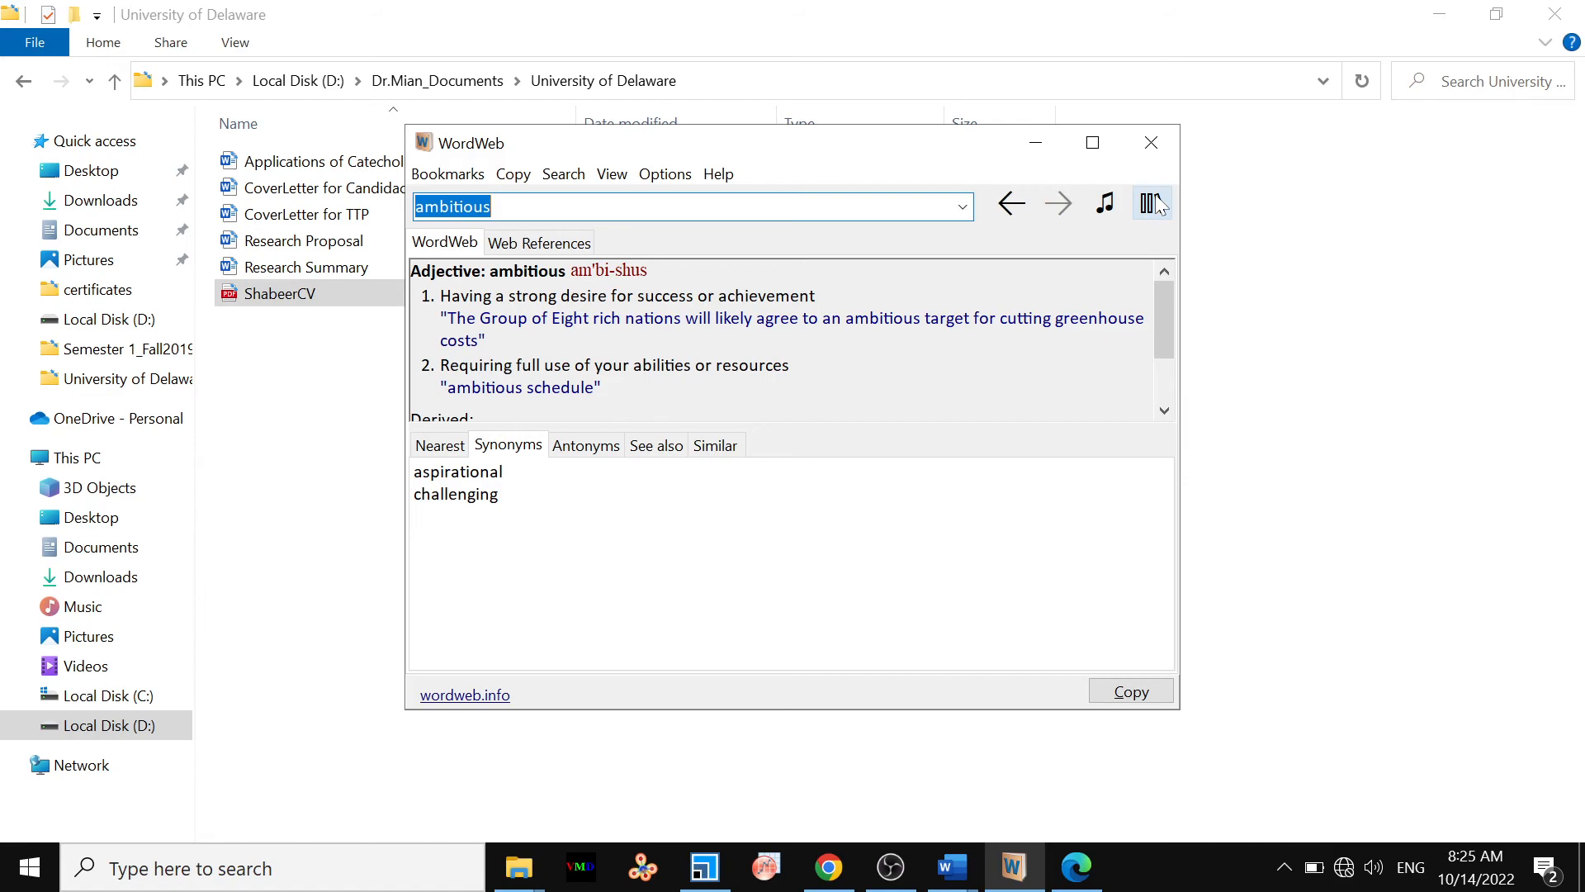
pyautogui.click(1042, 144)
pyautogui.click(1440, 16)
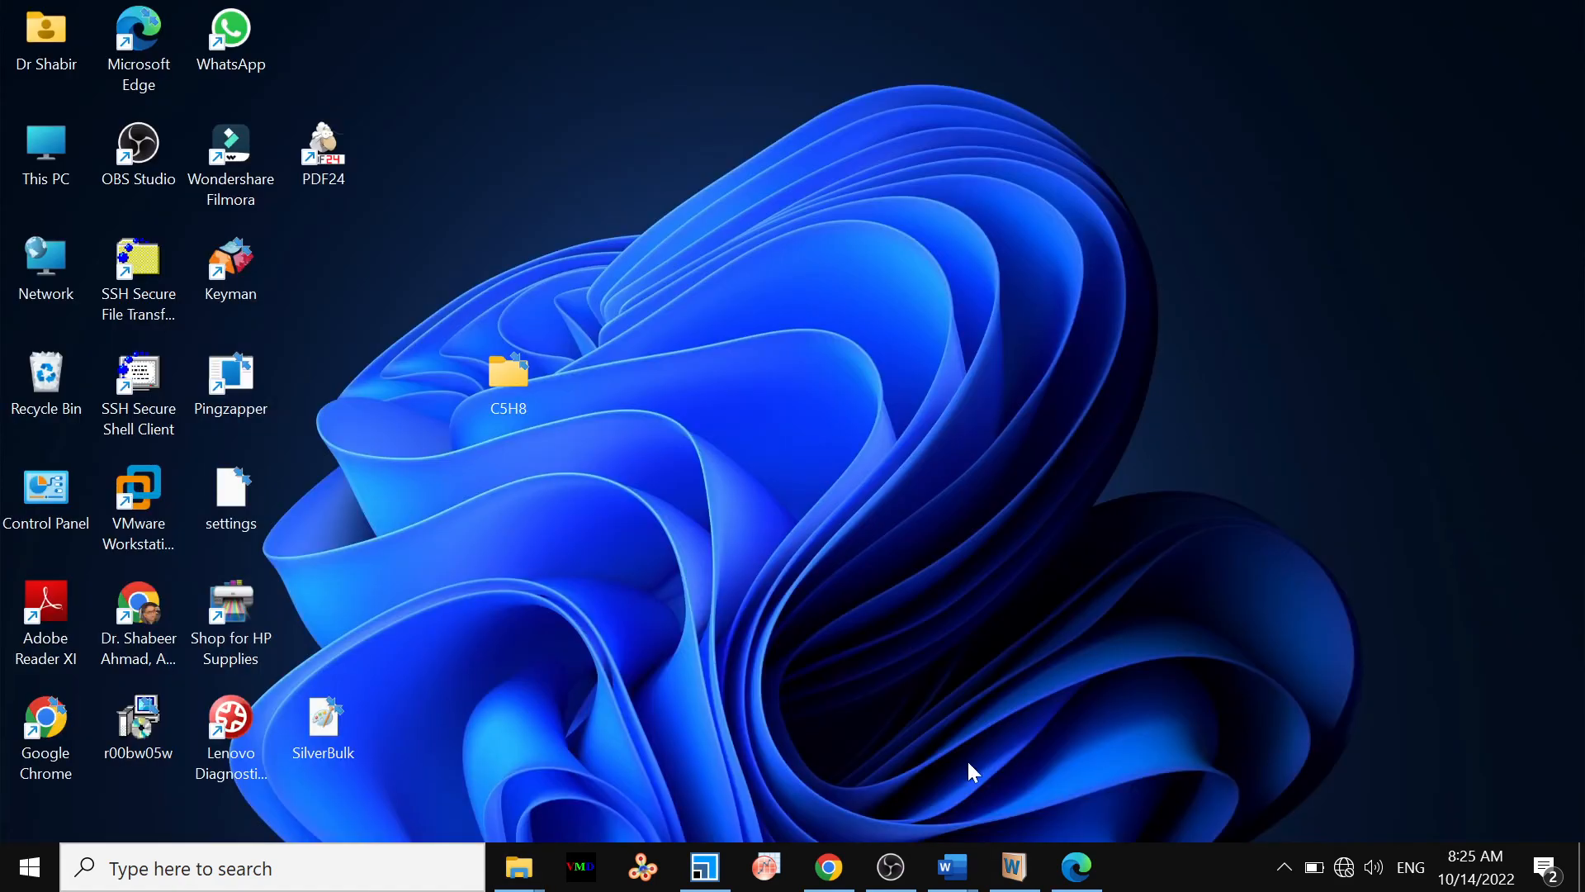
pyautogui.click(891, 867)
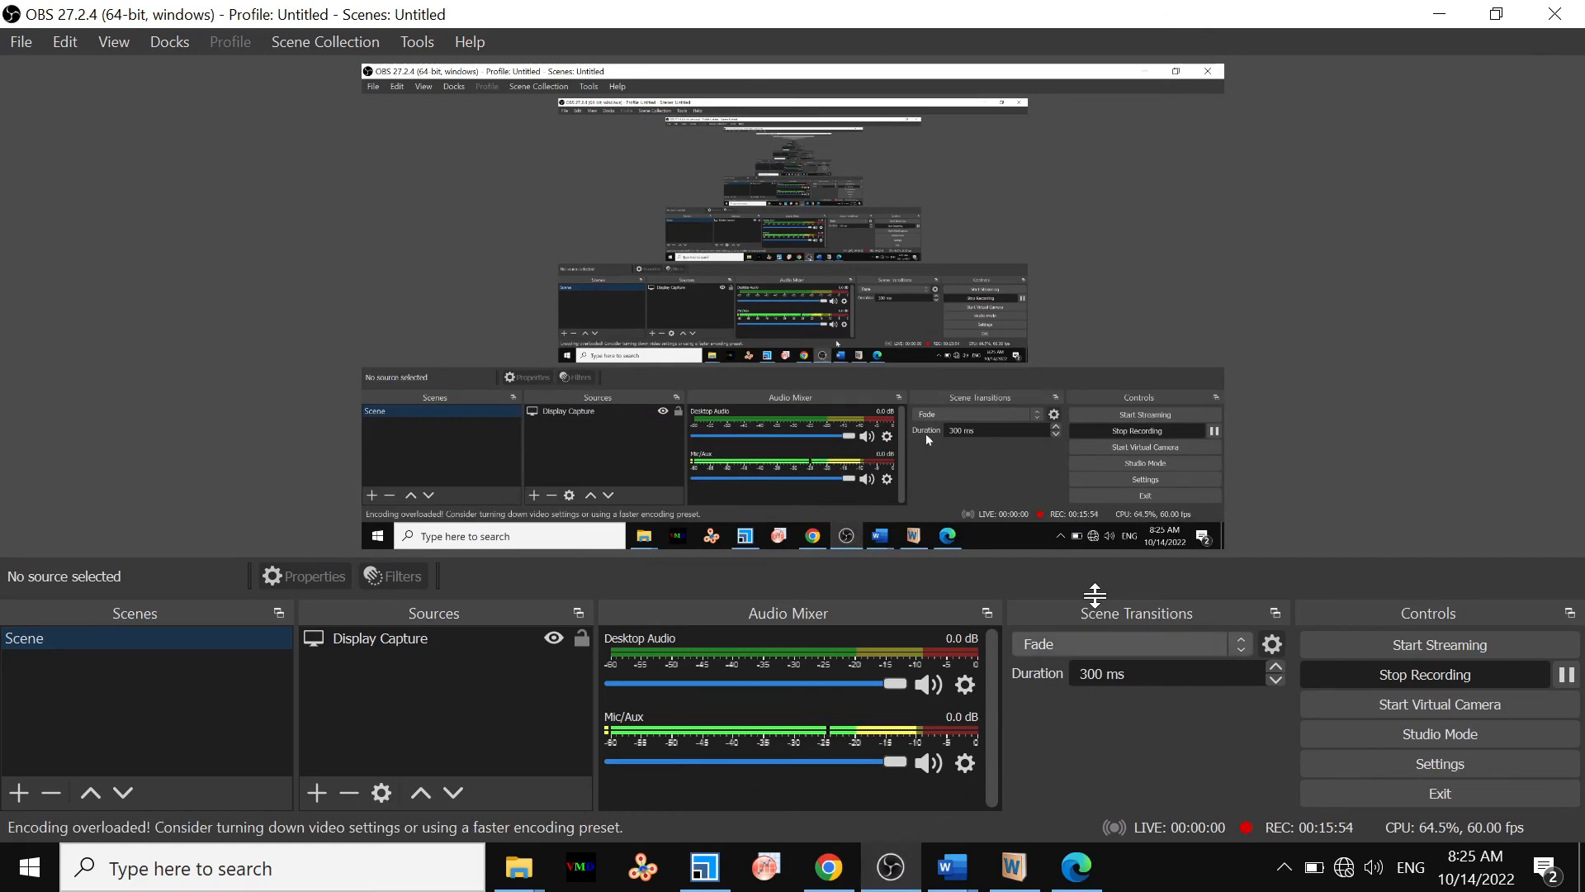
pyautogui.click(1445, 19)
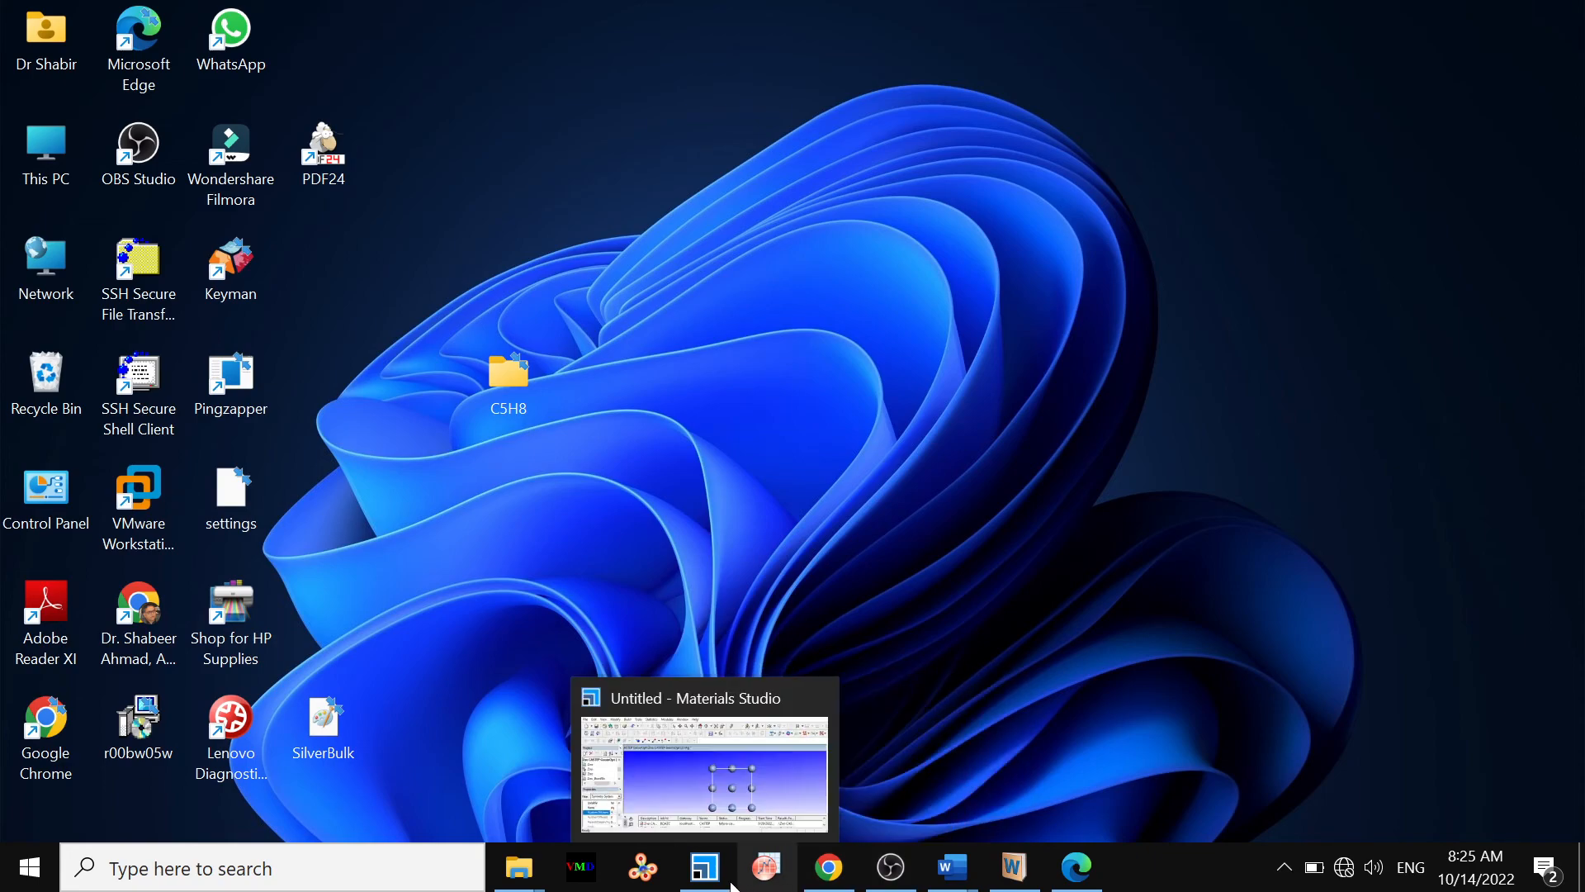
# Step: Switch to Materials Studio, maximize its window, and bring the Ag crystal document in front of the Zno CASTEP GeomOpt document
pyautogui.click(704, 867)
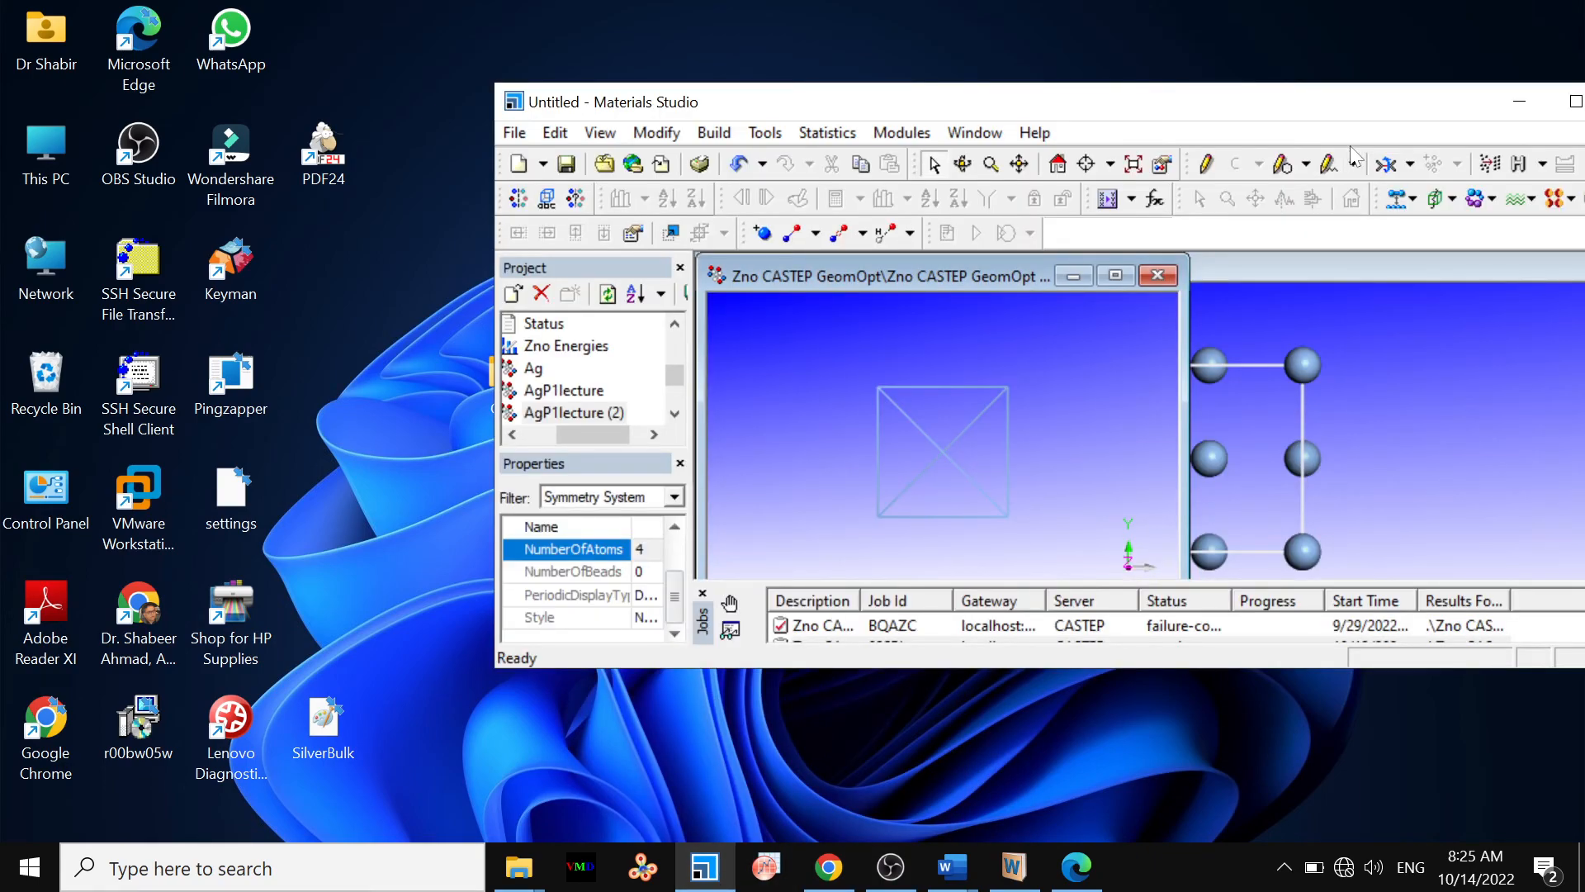
pyautogui.doubleClick(1364, 108)
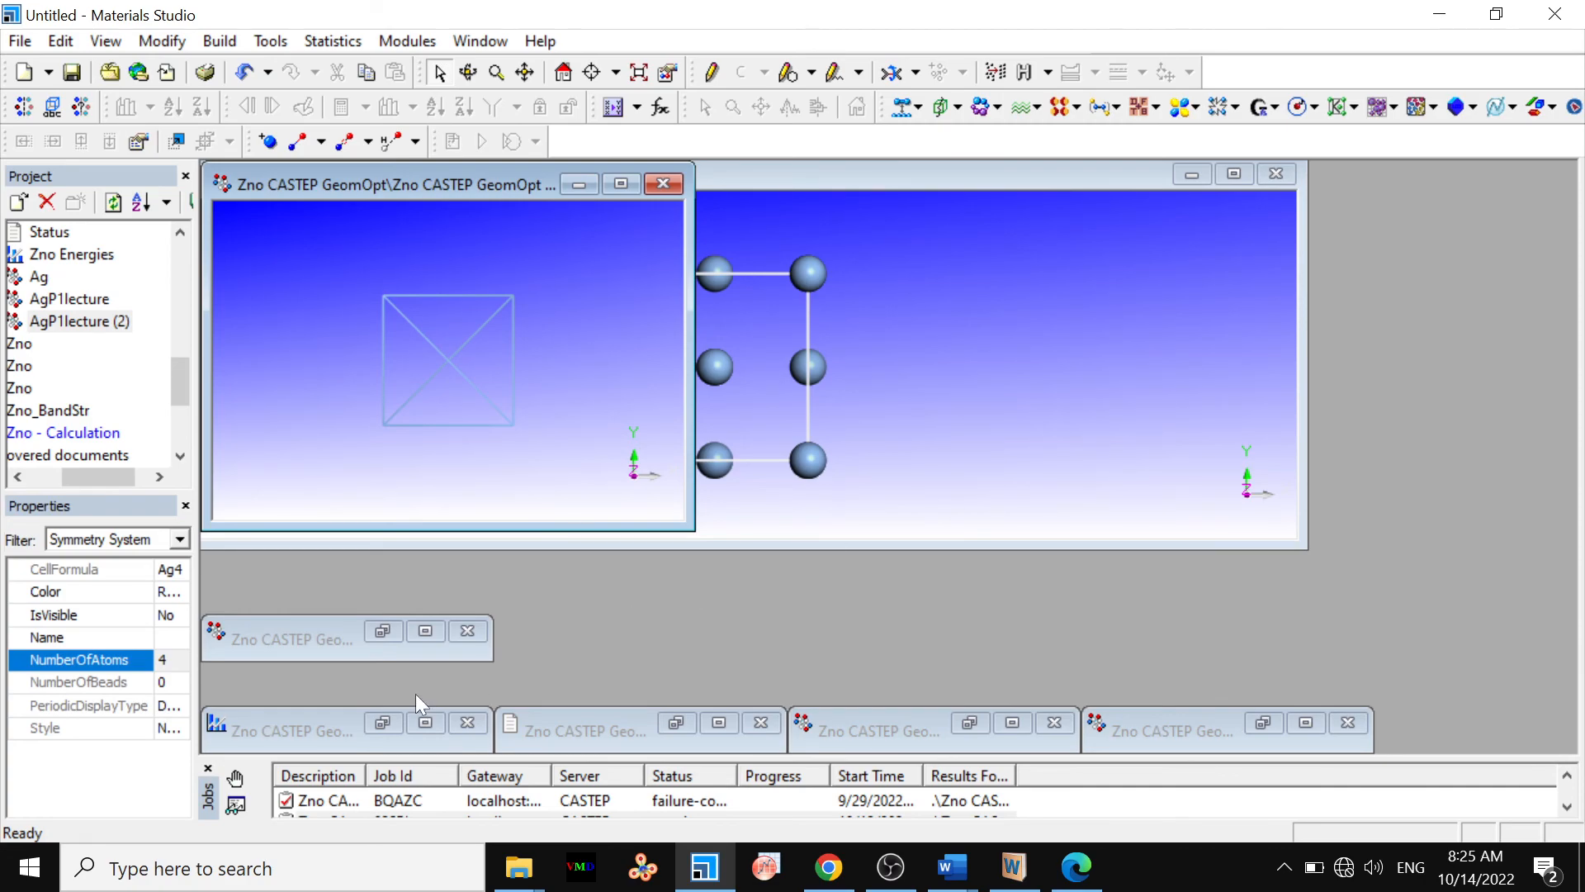
pyautogui.click(38, 652)
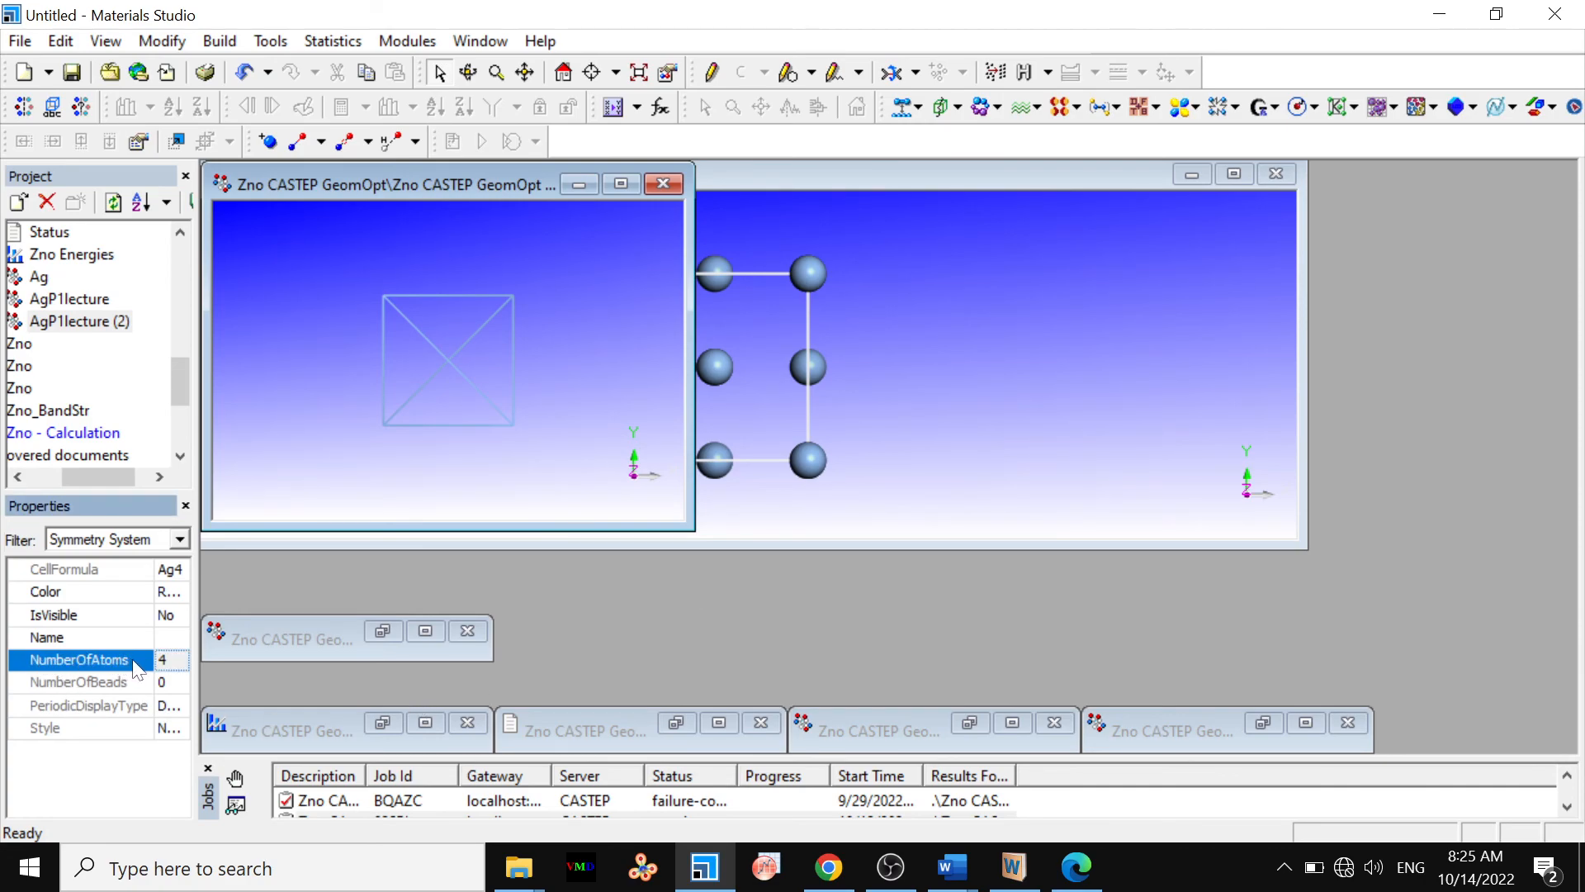
pyautogui.click(964, 423)
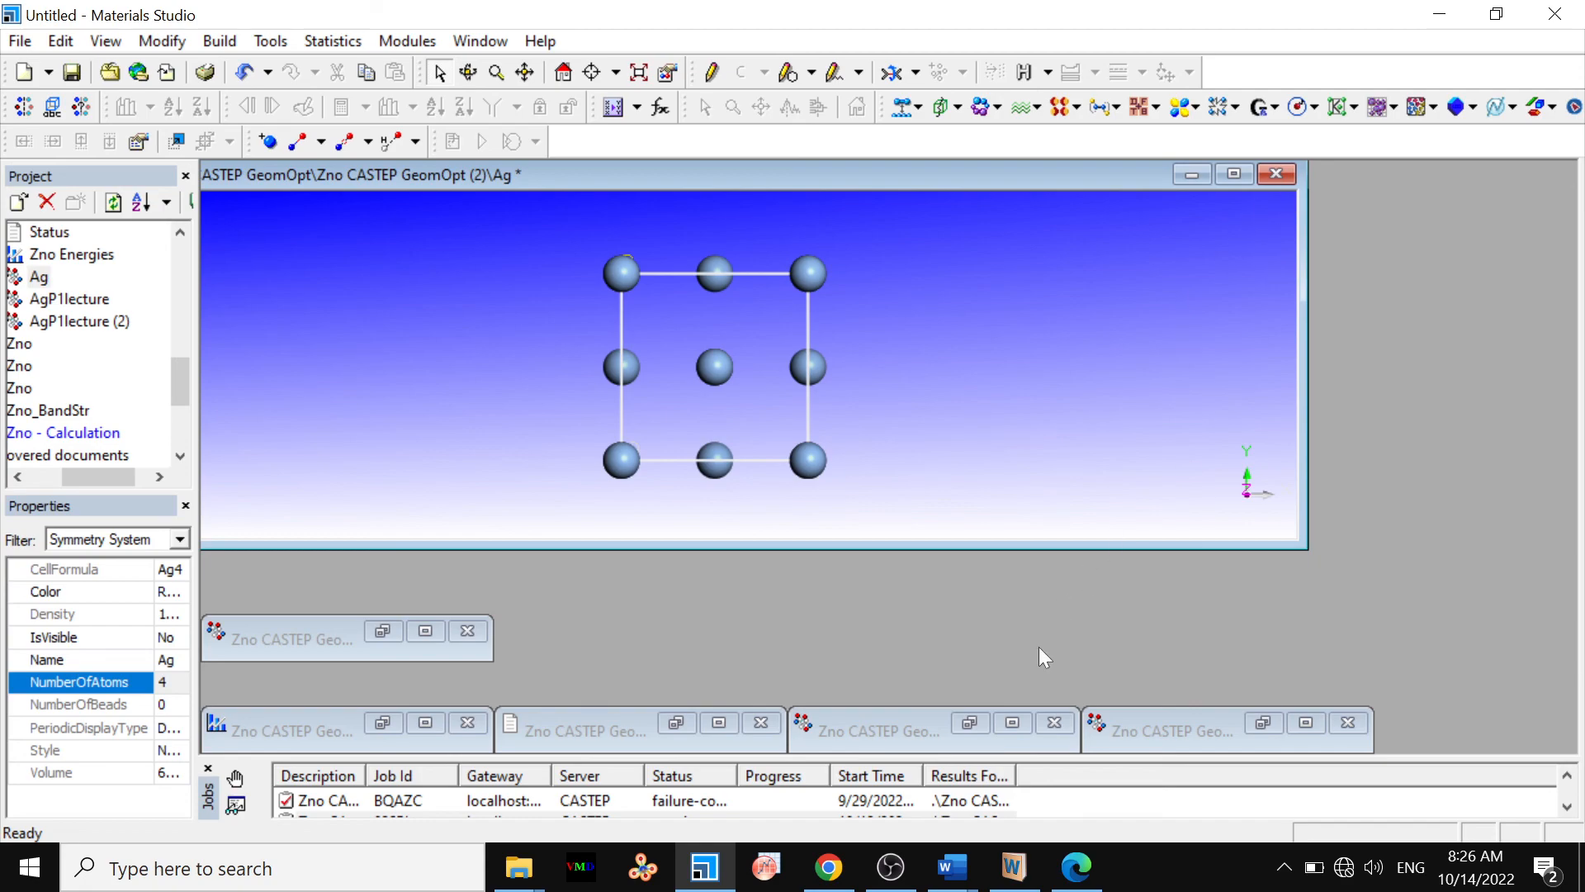
pyautogui.click(900, 869)
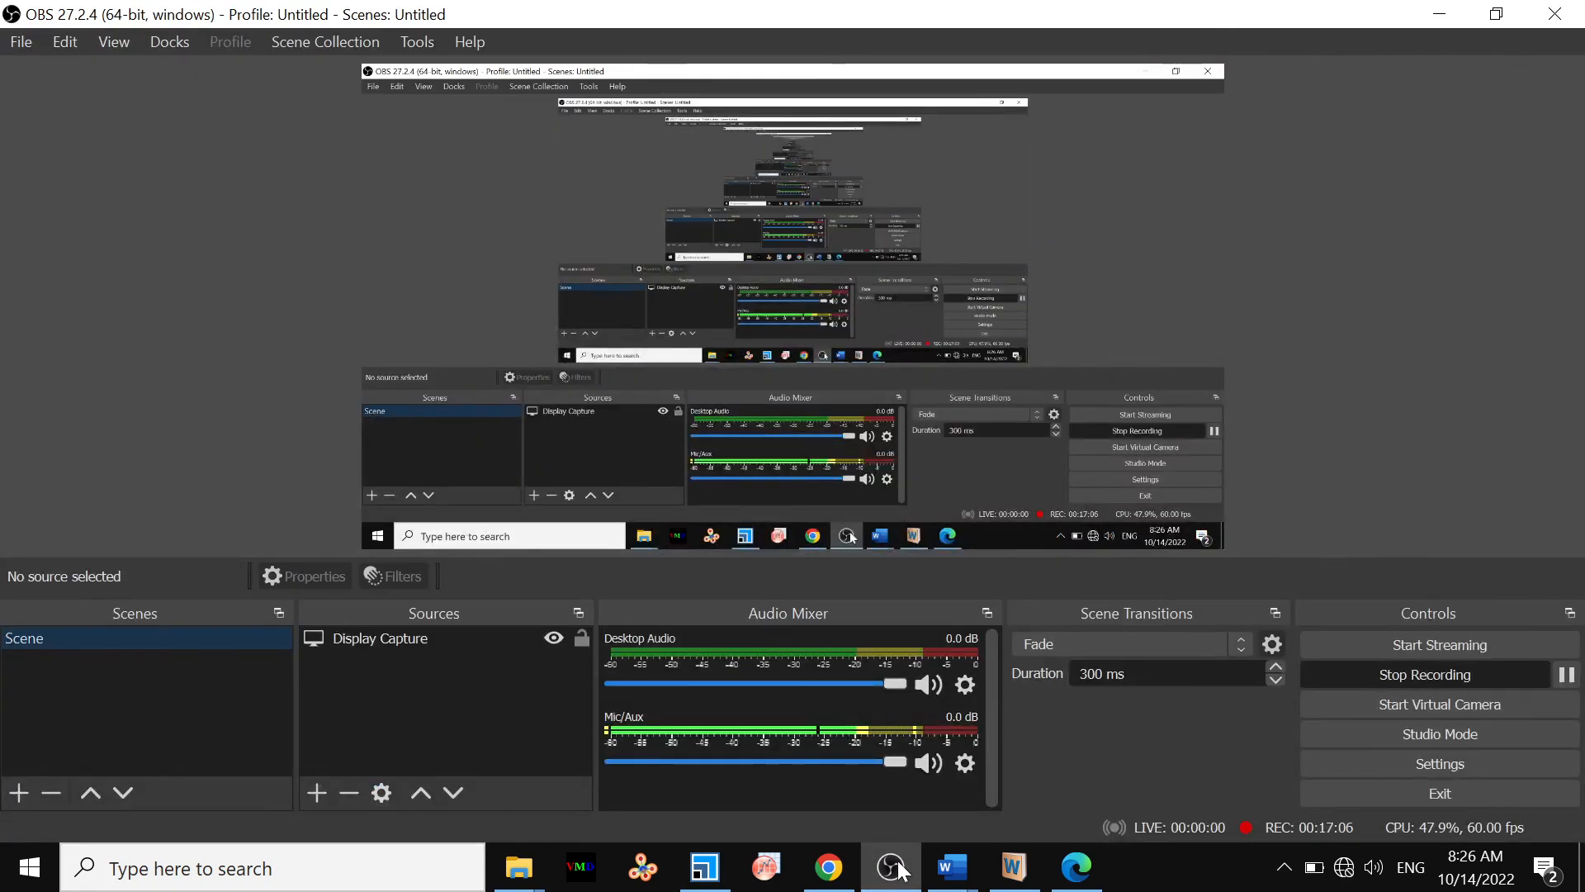